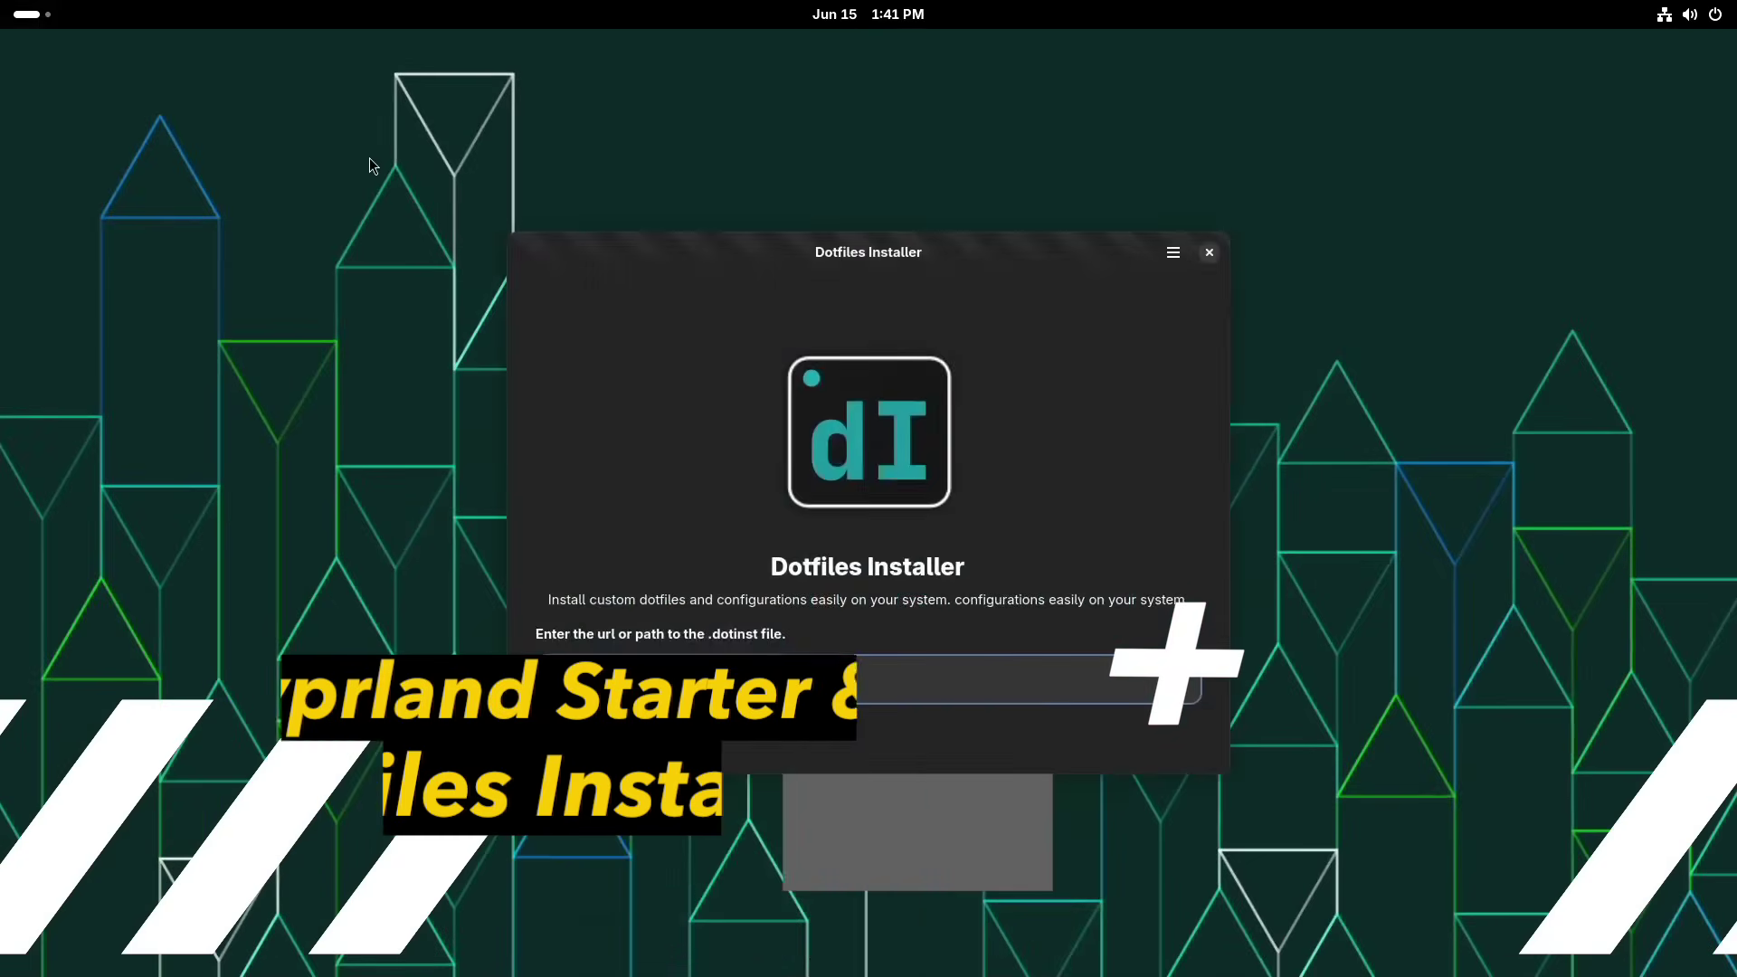
- Paste and load the hyprland-starter.dotinst URL, then scroll through the ML4W Hyprland Starter information page
key(super)
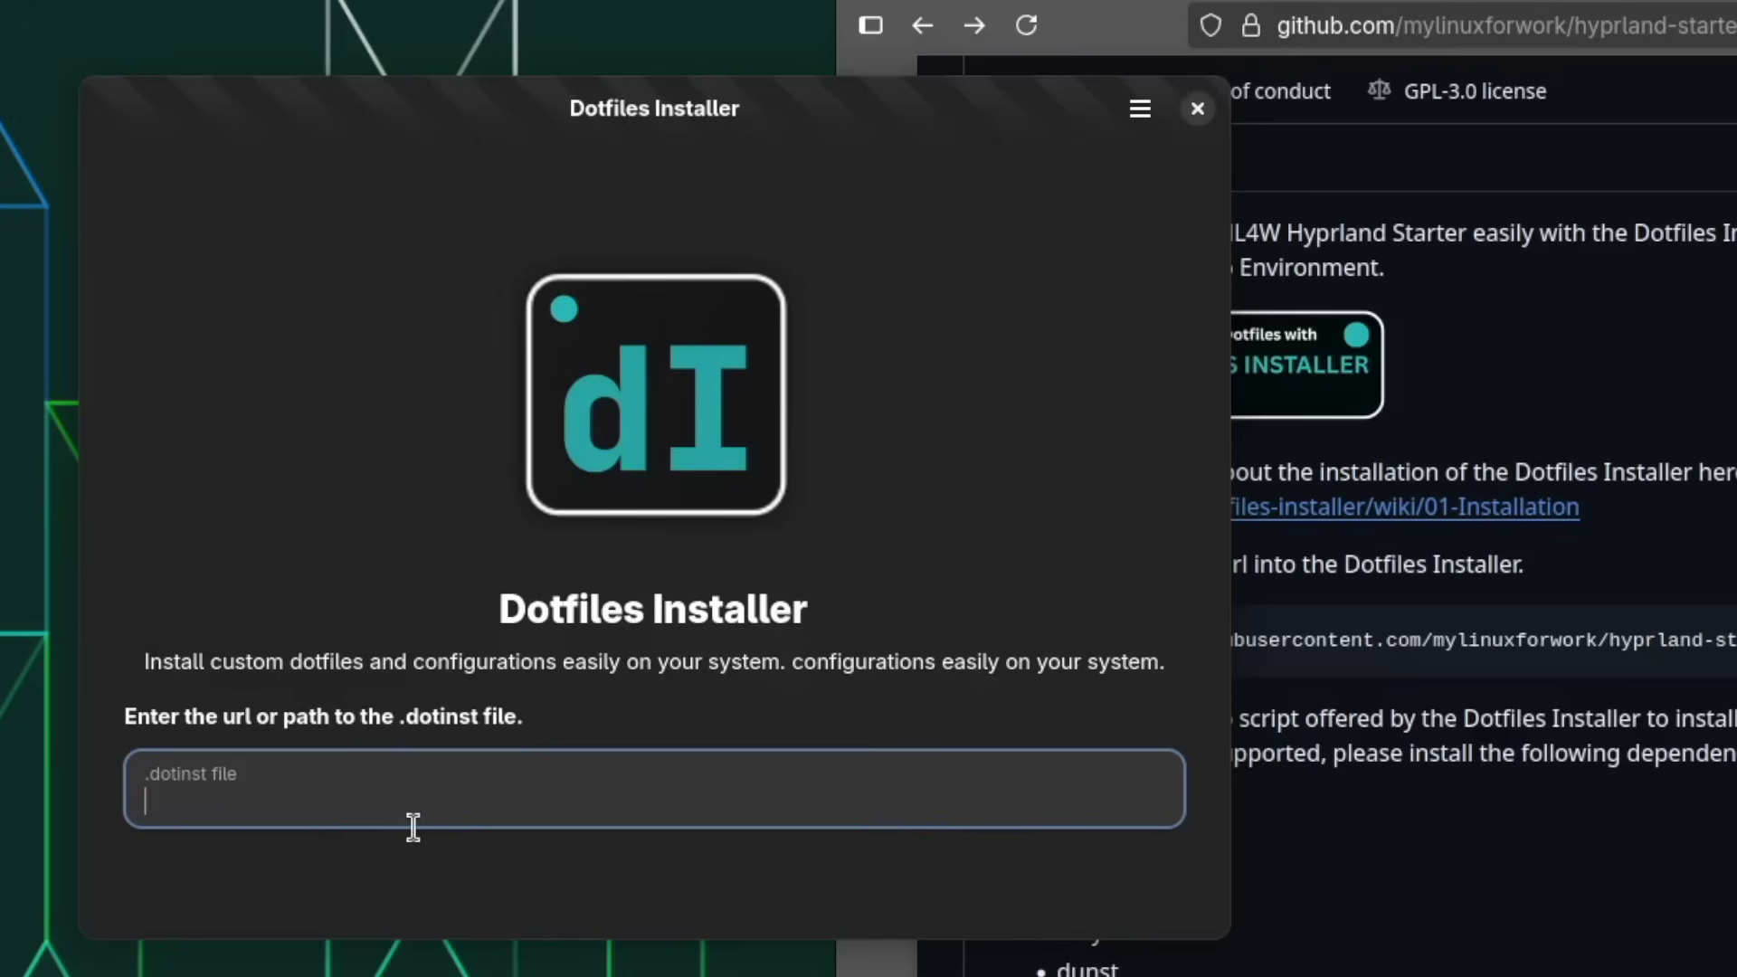
text(https://raw.githubusercontent.com/mylinuxforwork/hyprland-starter/main/hyprland-starter.dotinst)
key(Return)
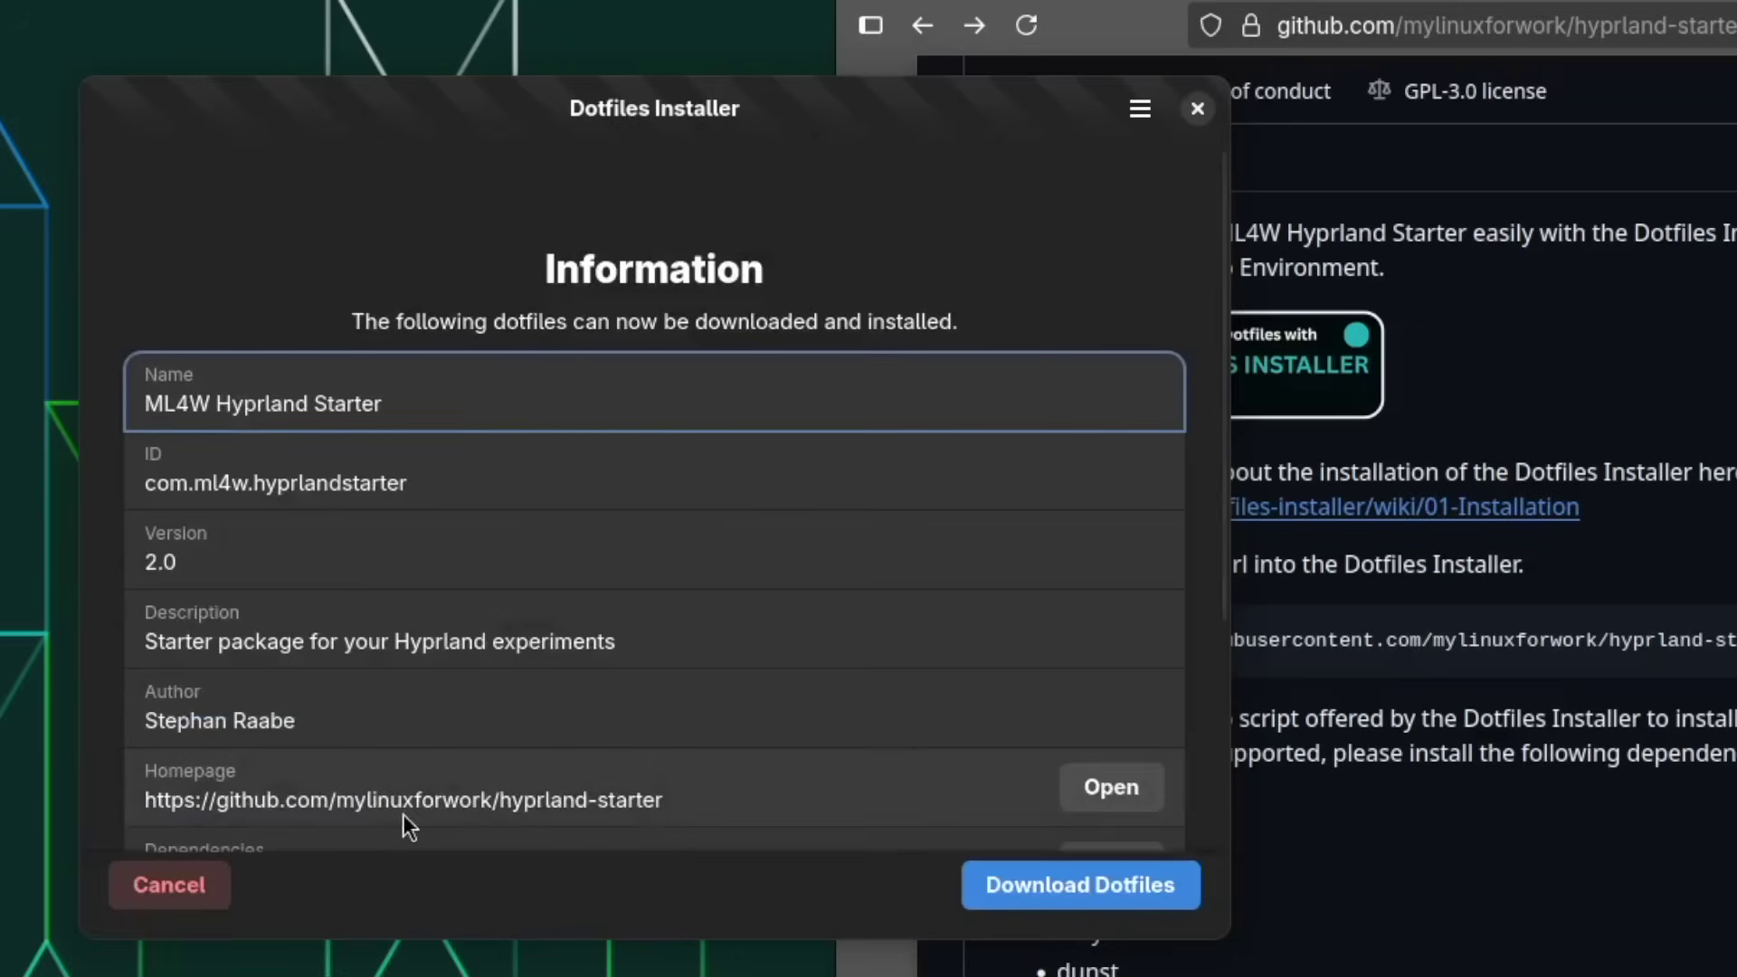
scroll(767, 503, down, 3)
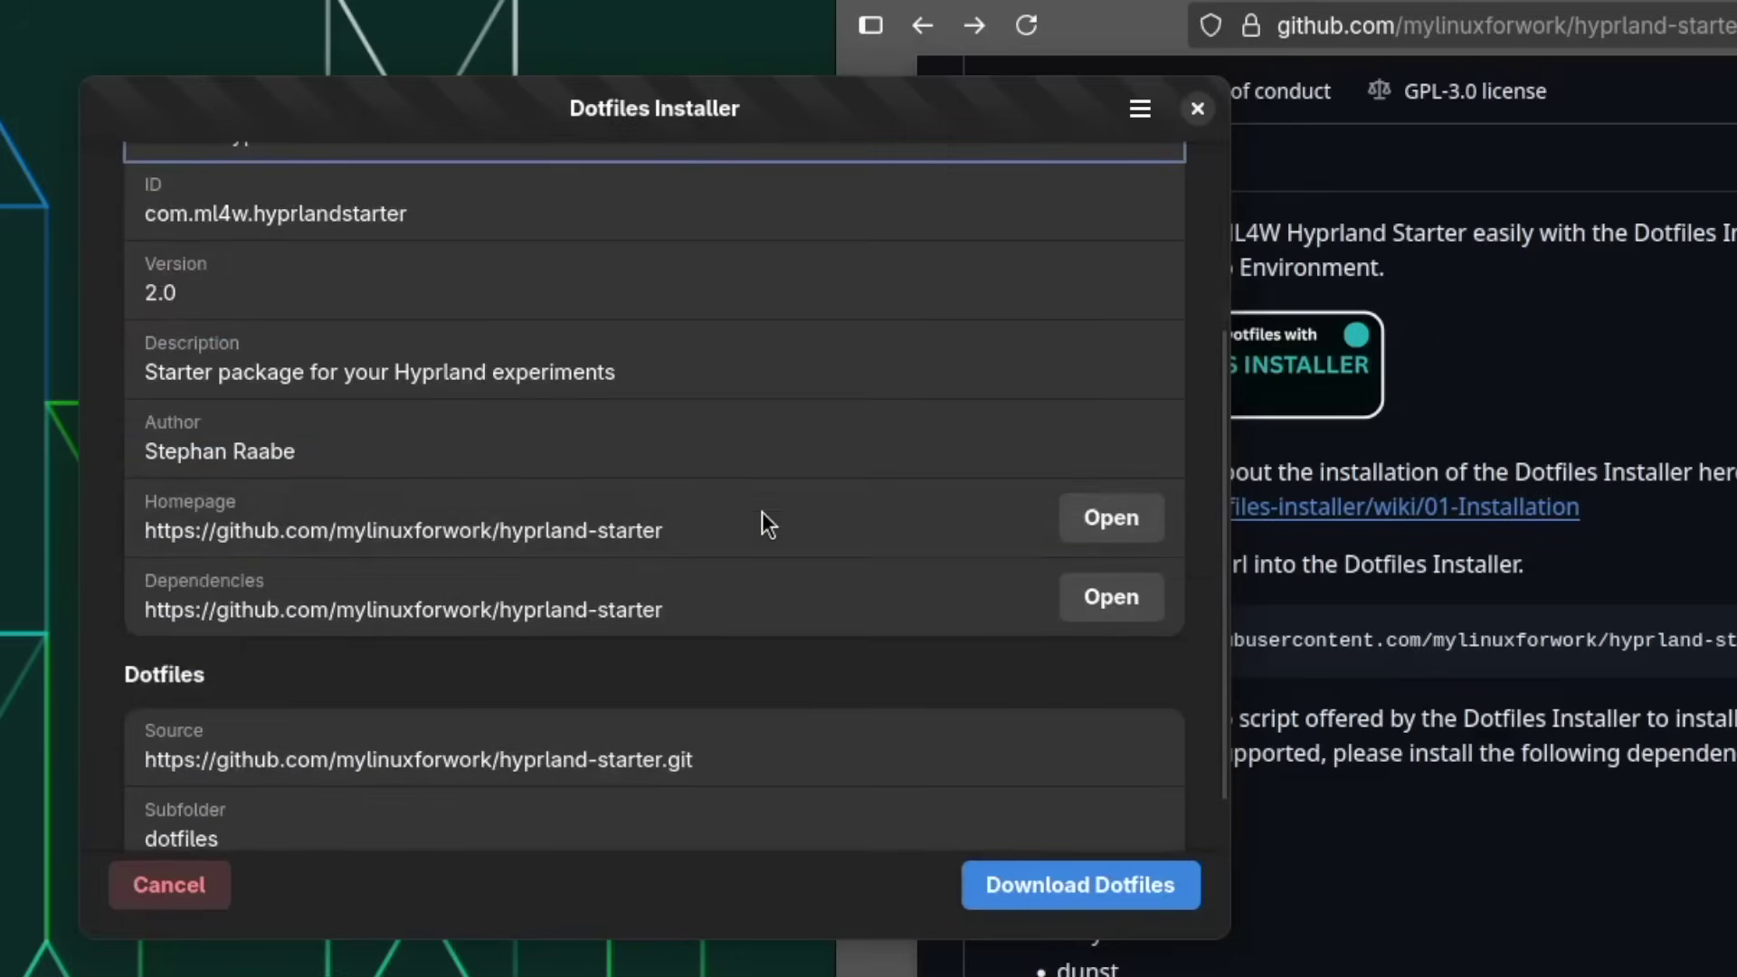
scroll(636, 323, down, 1)
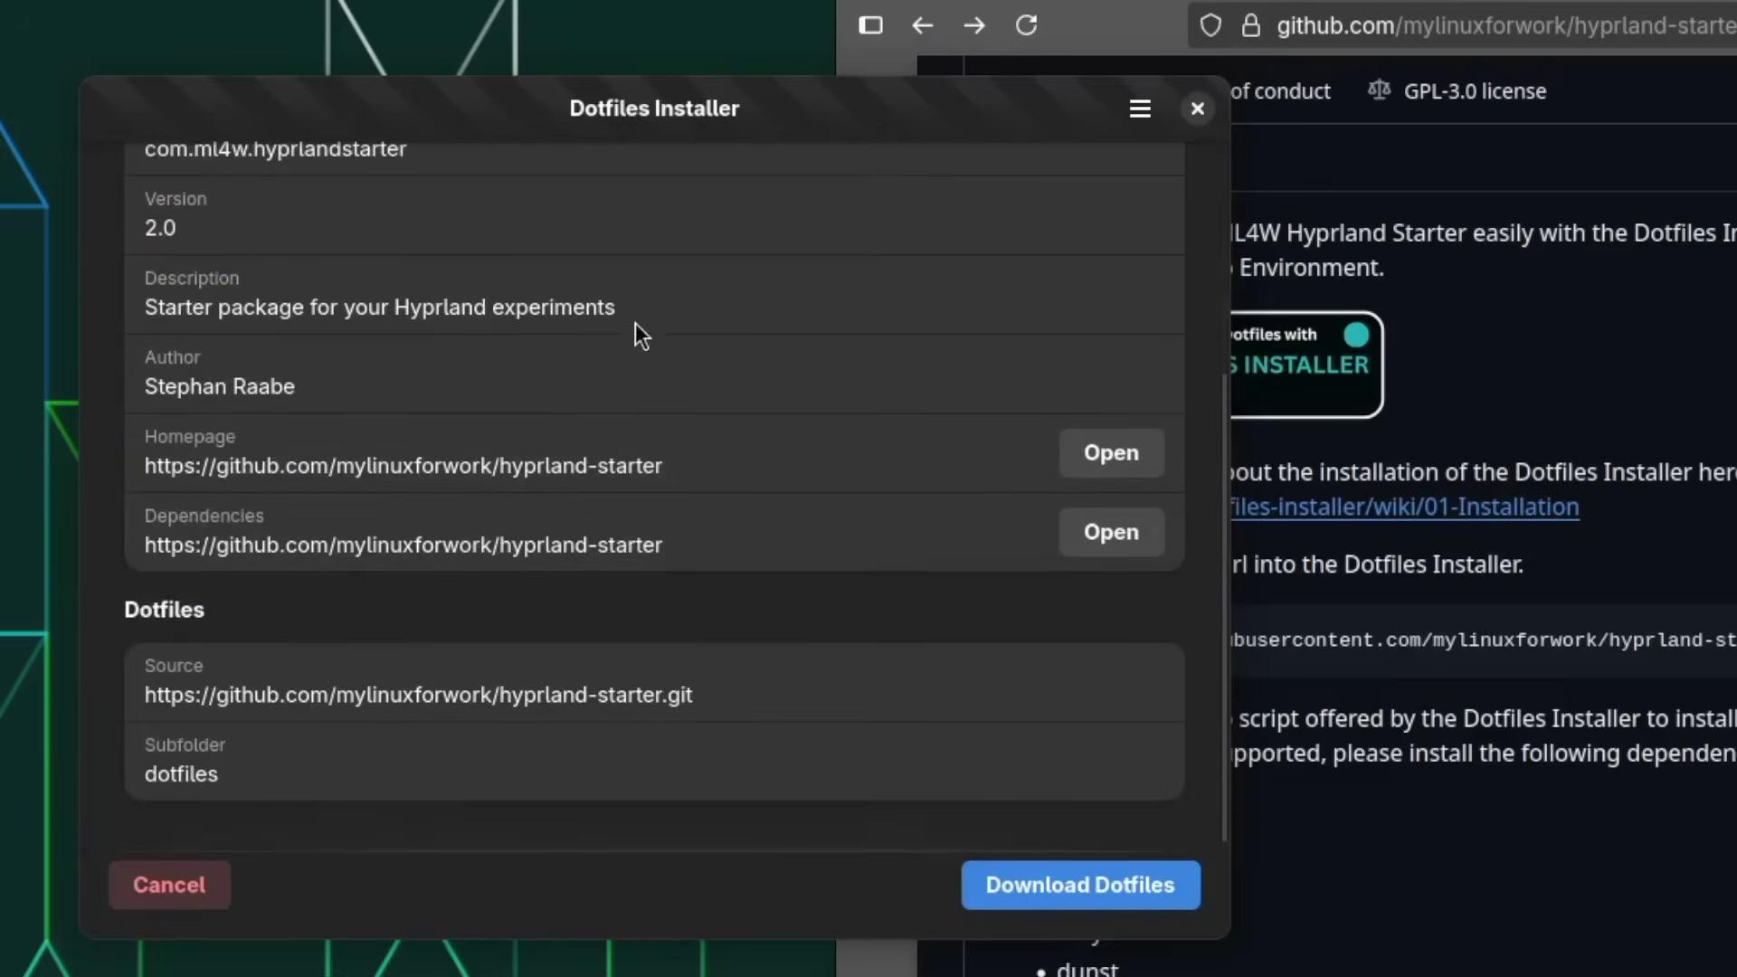
scroll(643, 444, up, 4)
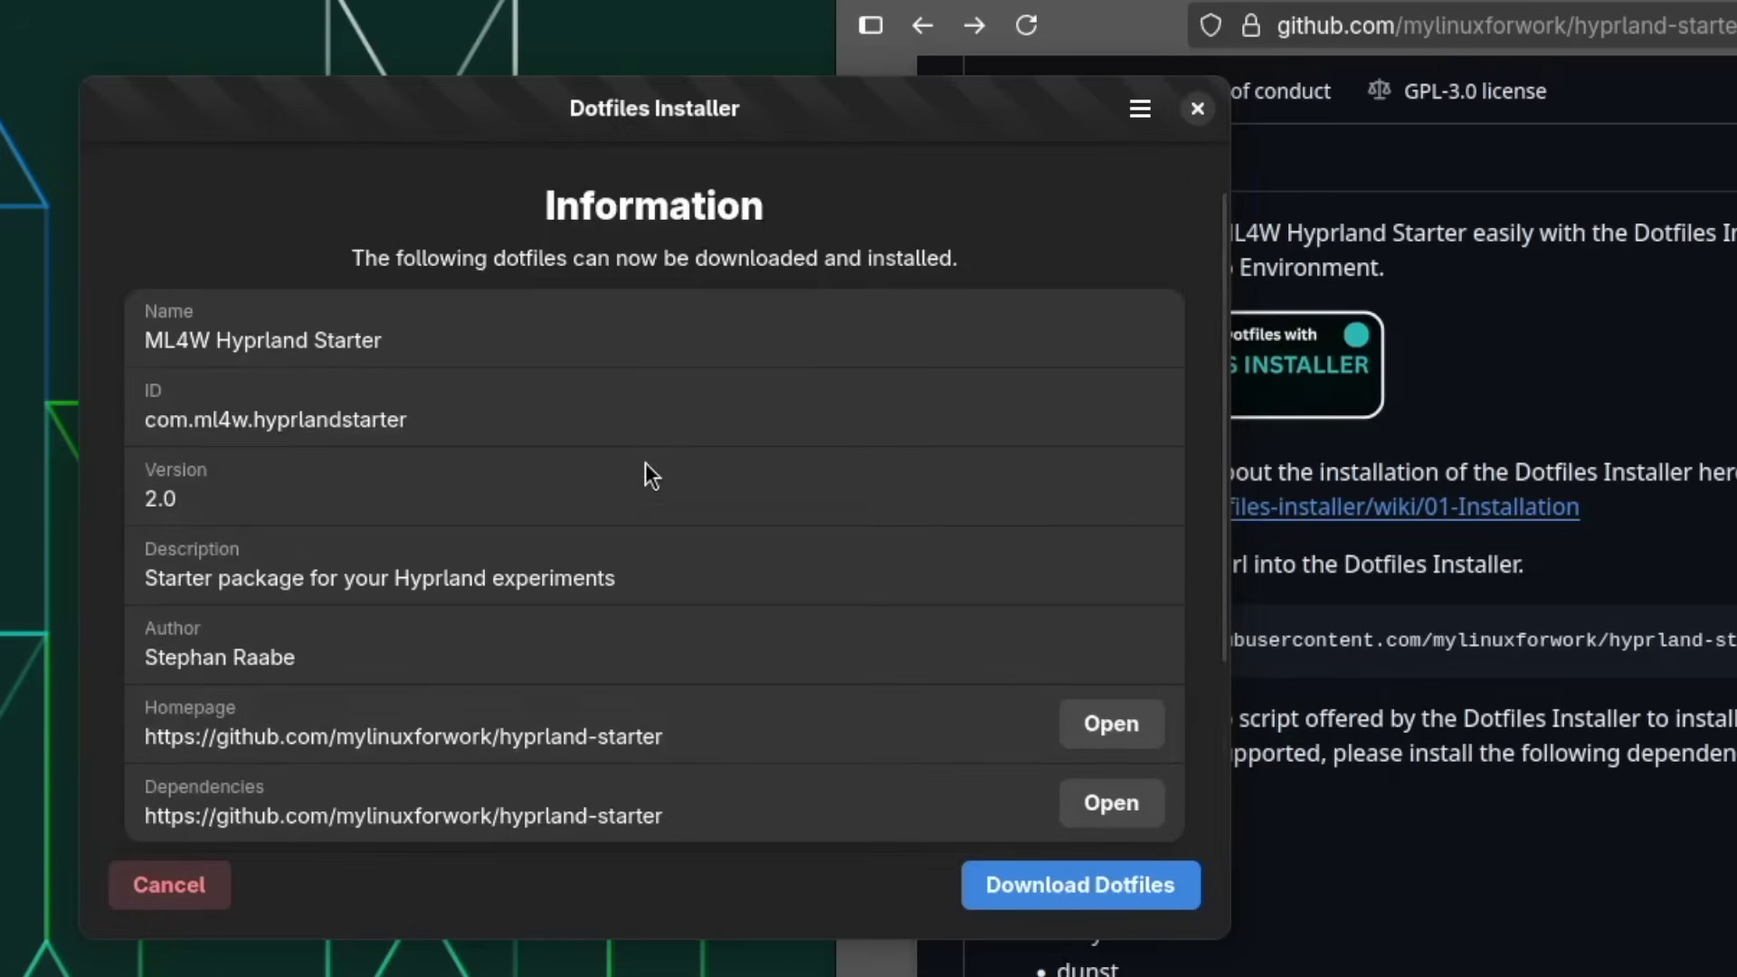
scroll(644, 464, down, 4)
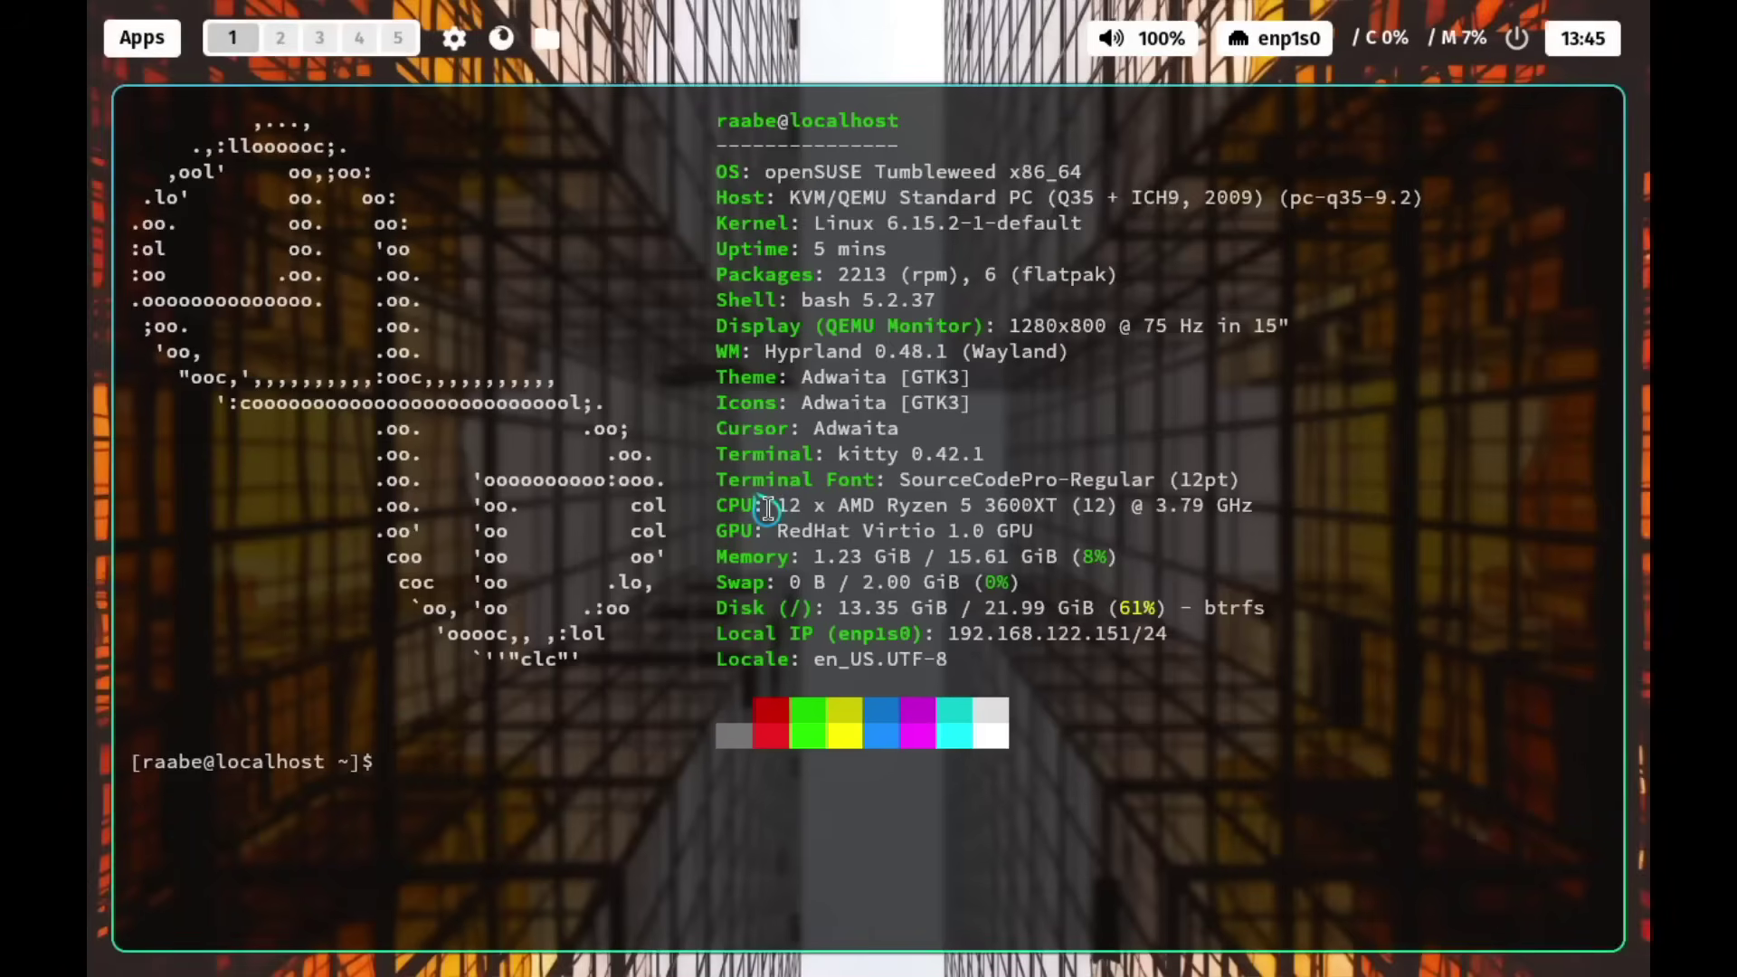
- Close the terminal windows, then view Hyprland Settings and close it again
key(super+Return)
key(super+q)
key(super+q)
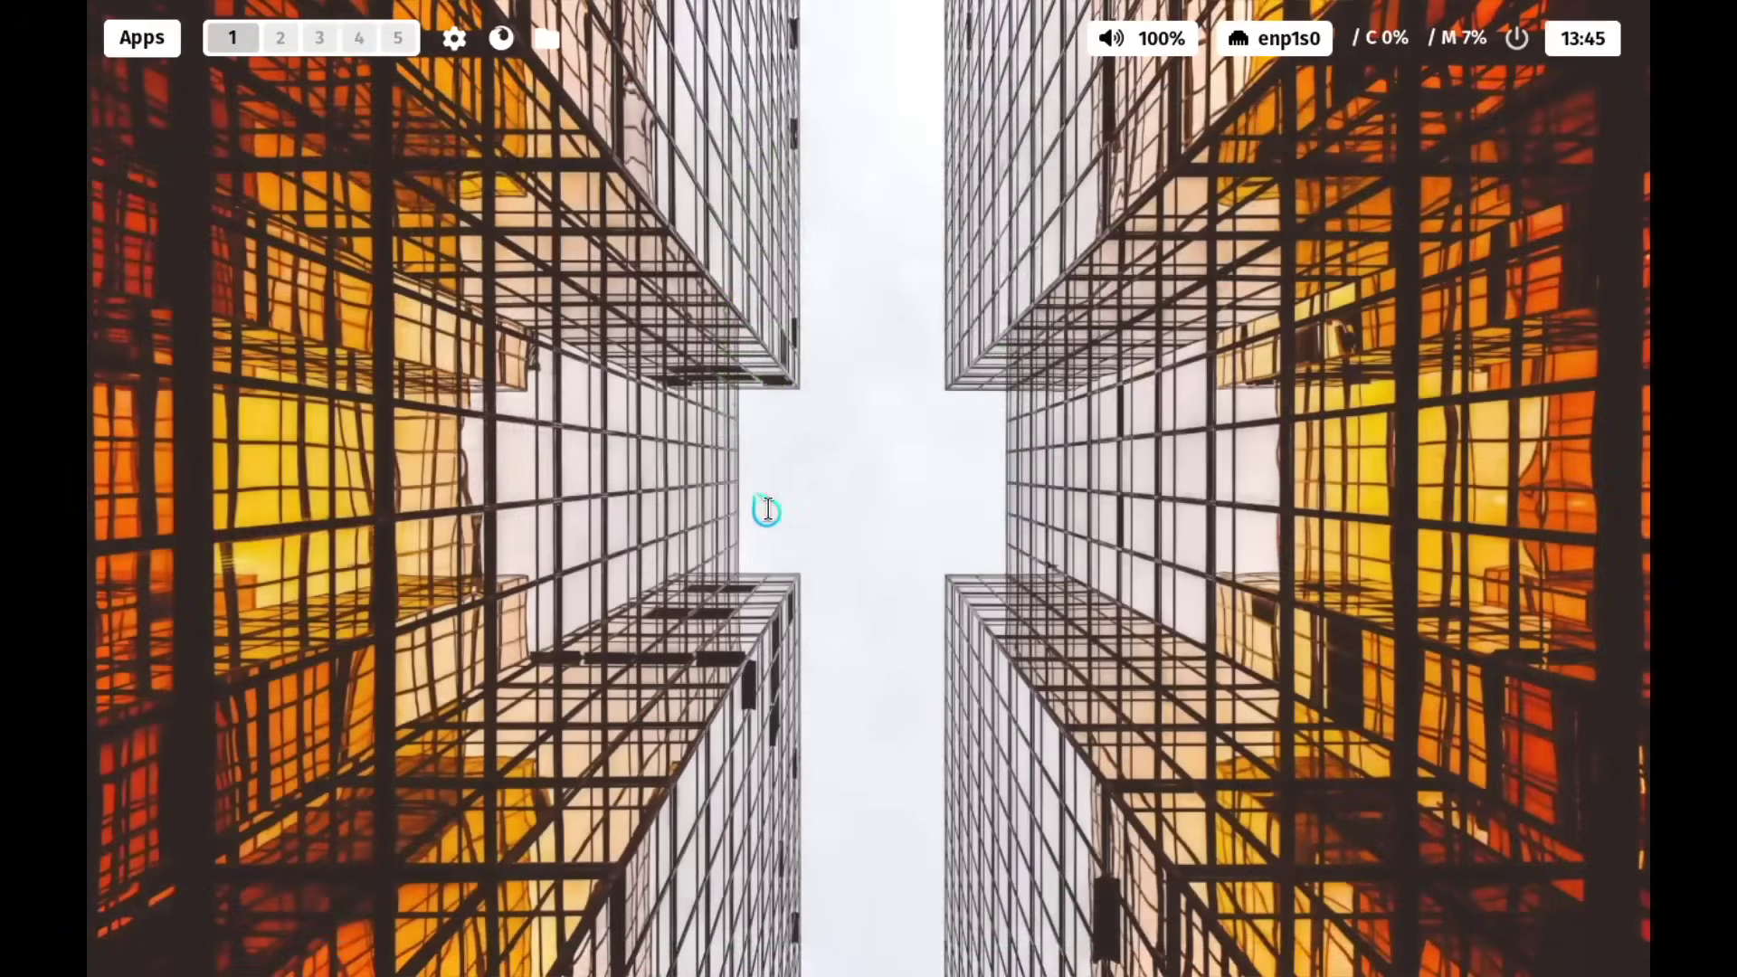
click(1093, 436)
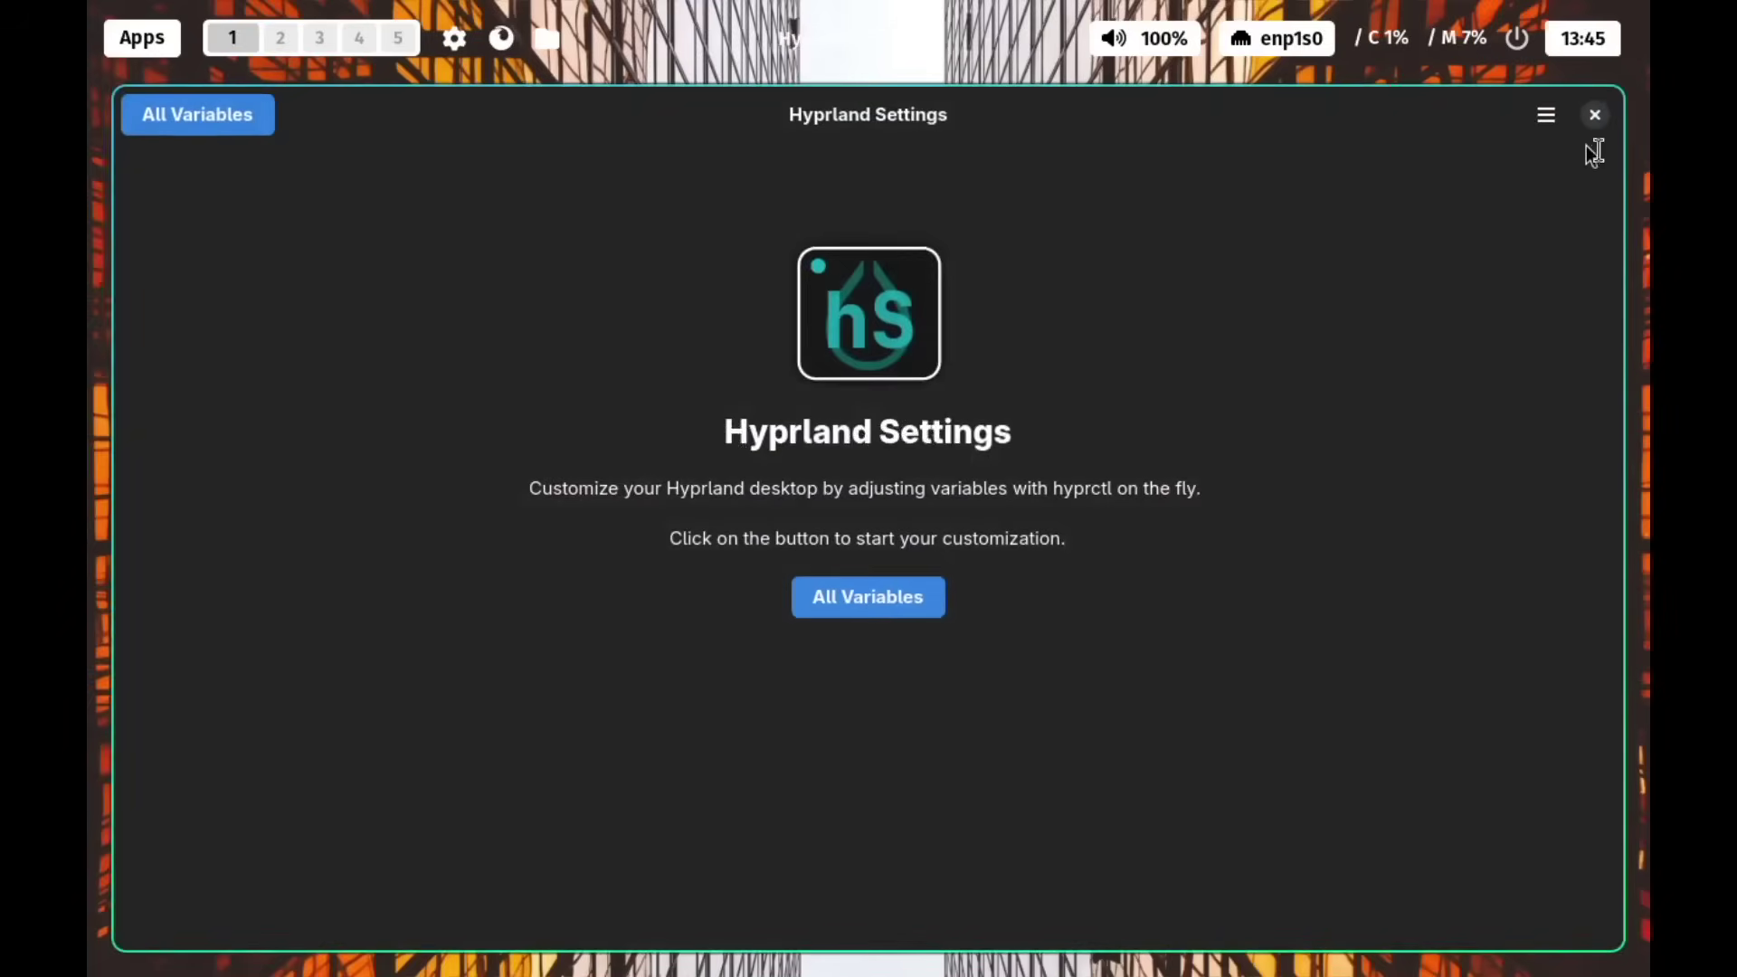
click(1597, 115)
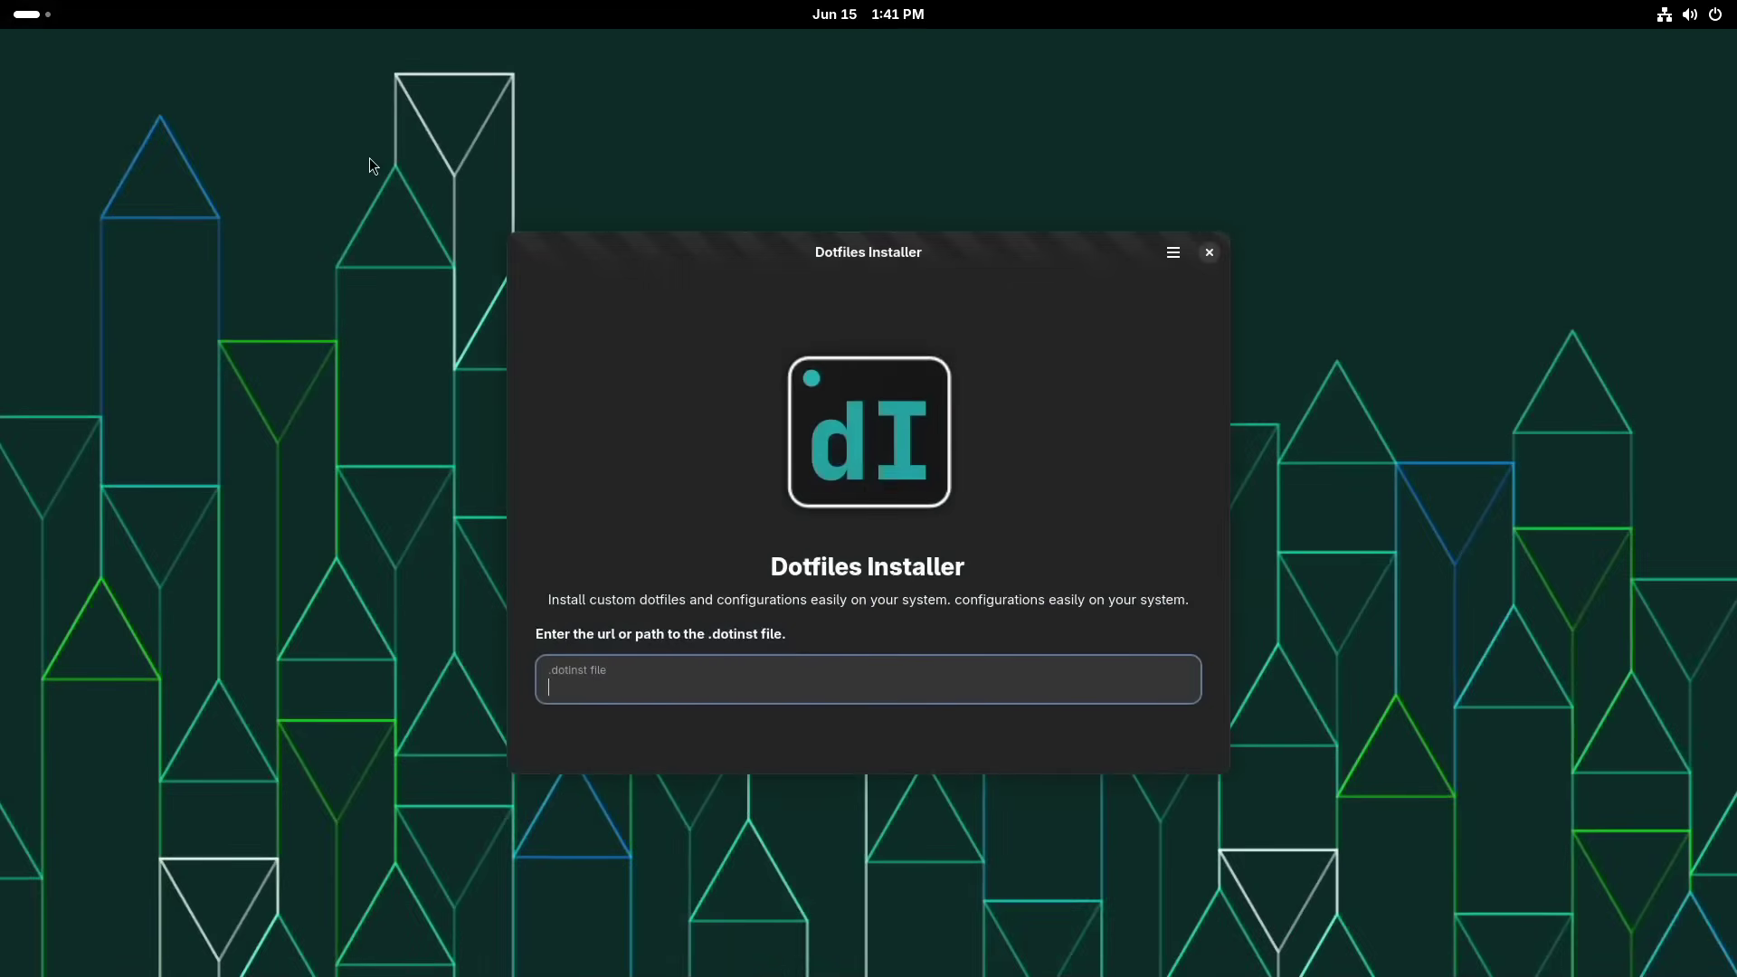
- Reposition the Dotfiles Installer window and answer 'y' to confirm the package installation prompt
drag(710, 252, 434, 145)
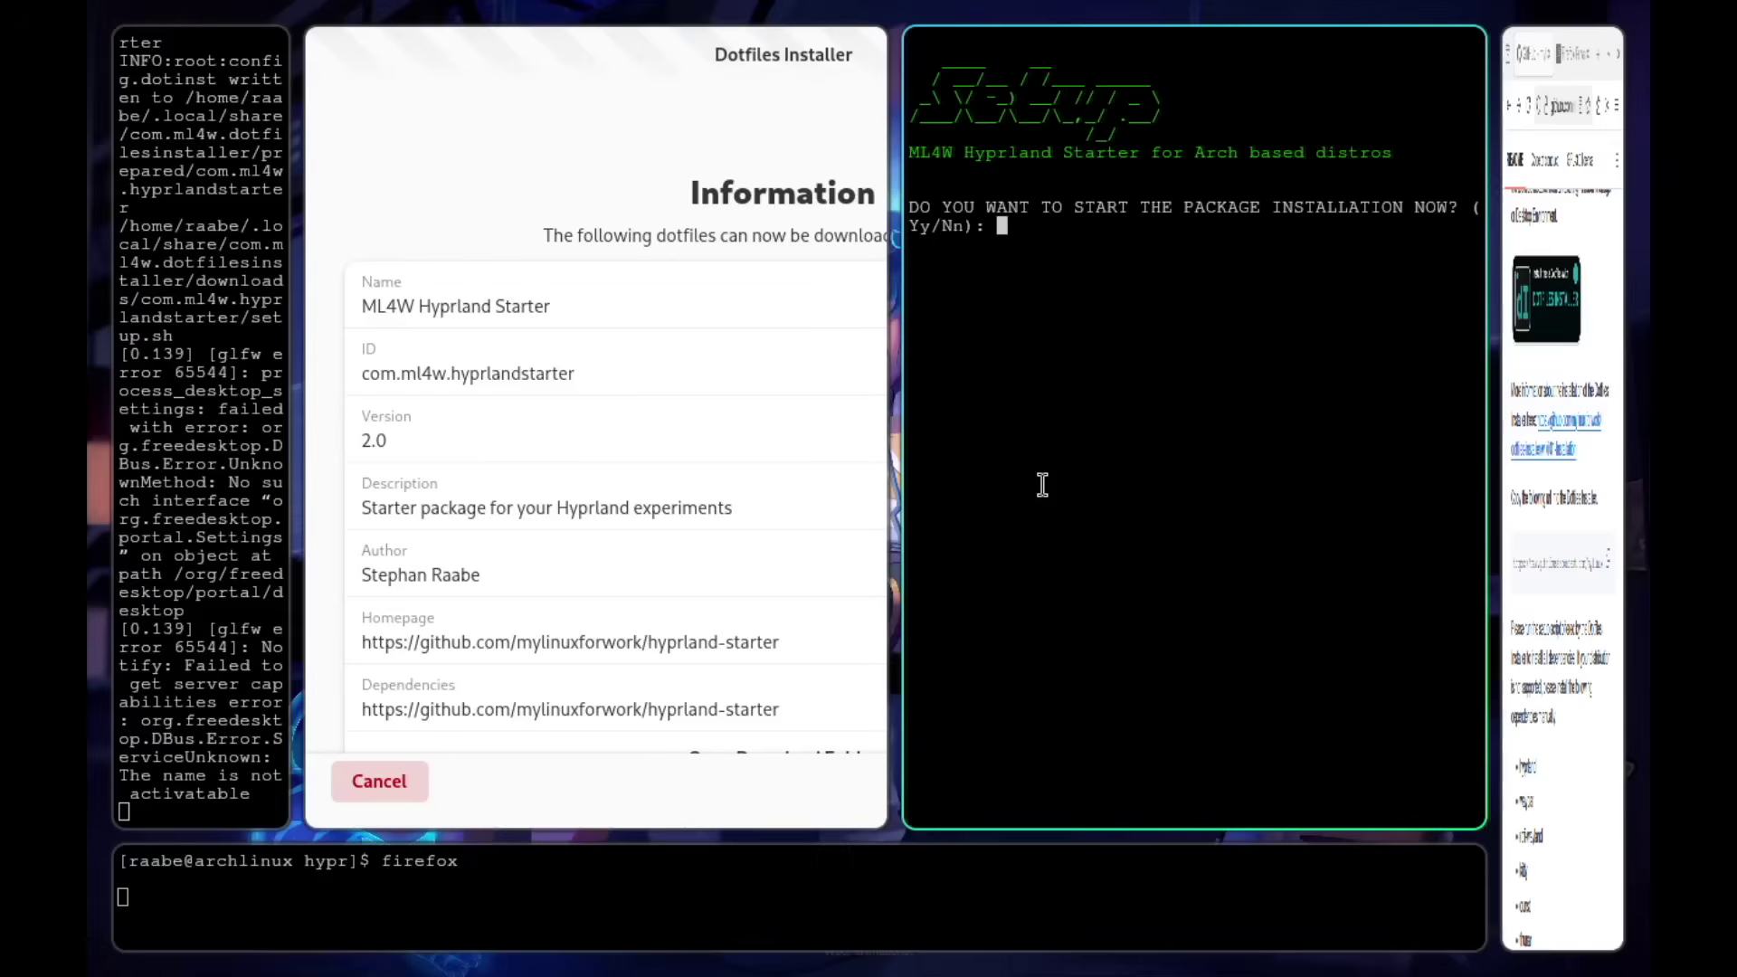
text(y)
key(Return)
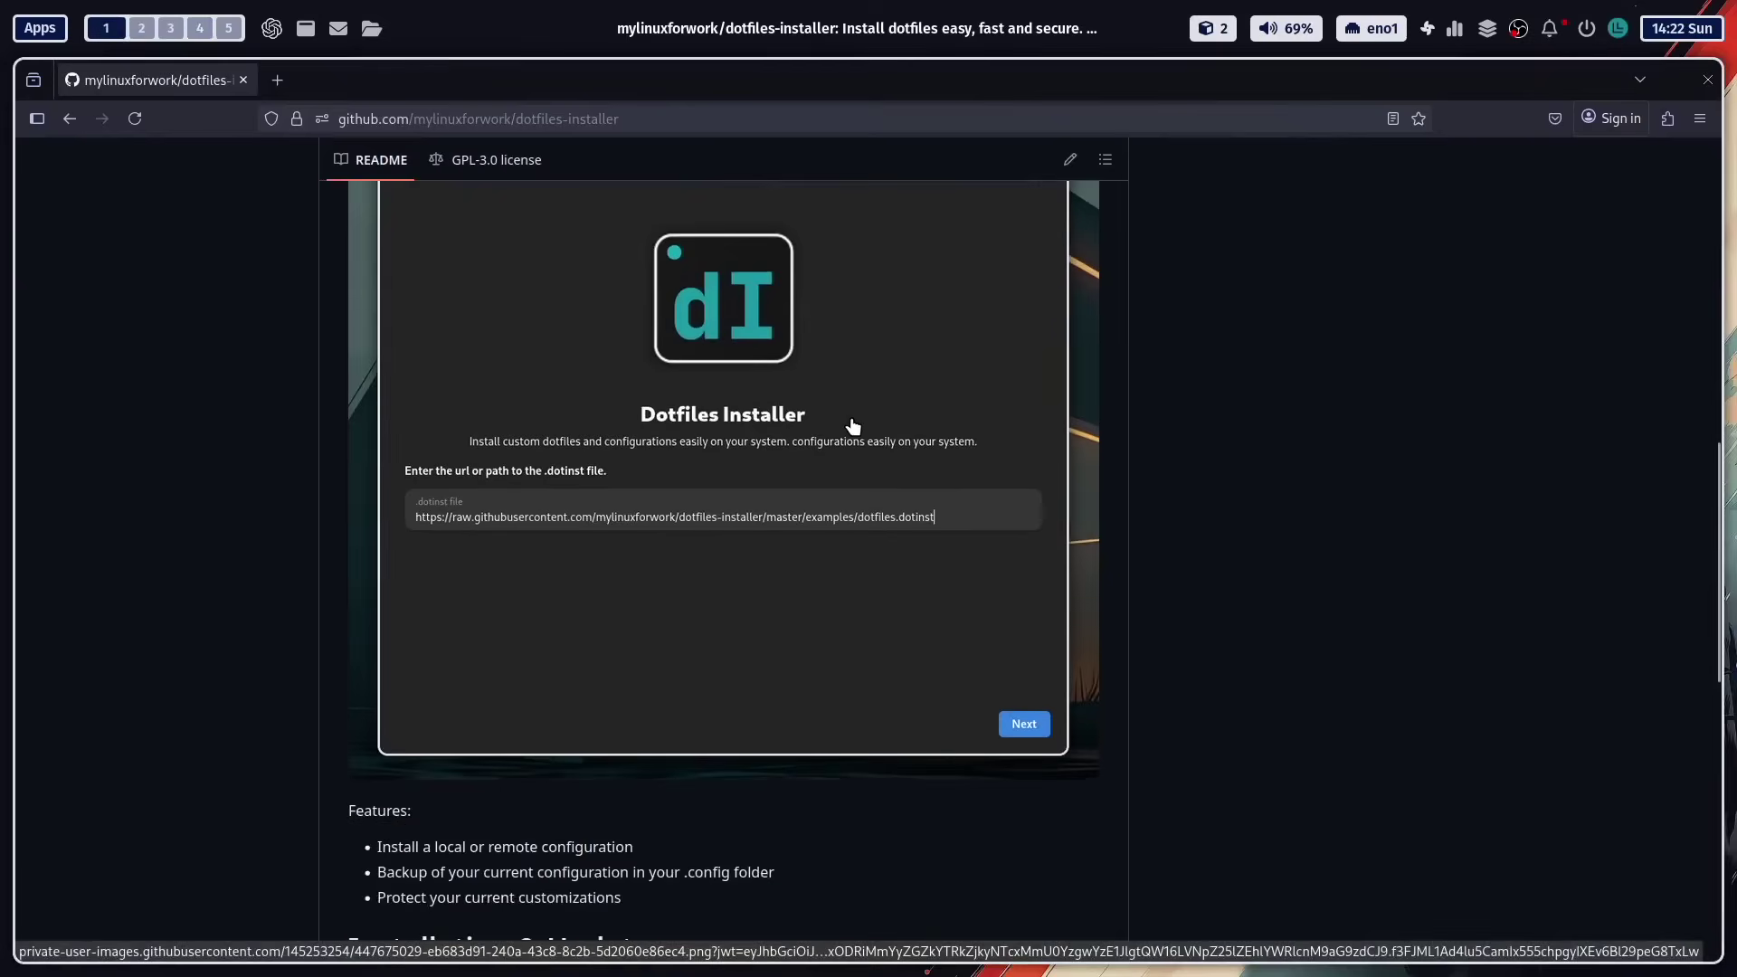
scroll(853, 426, down, 10)
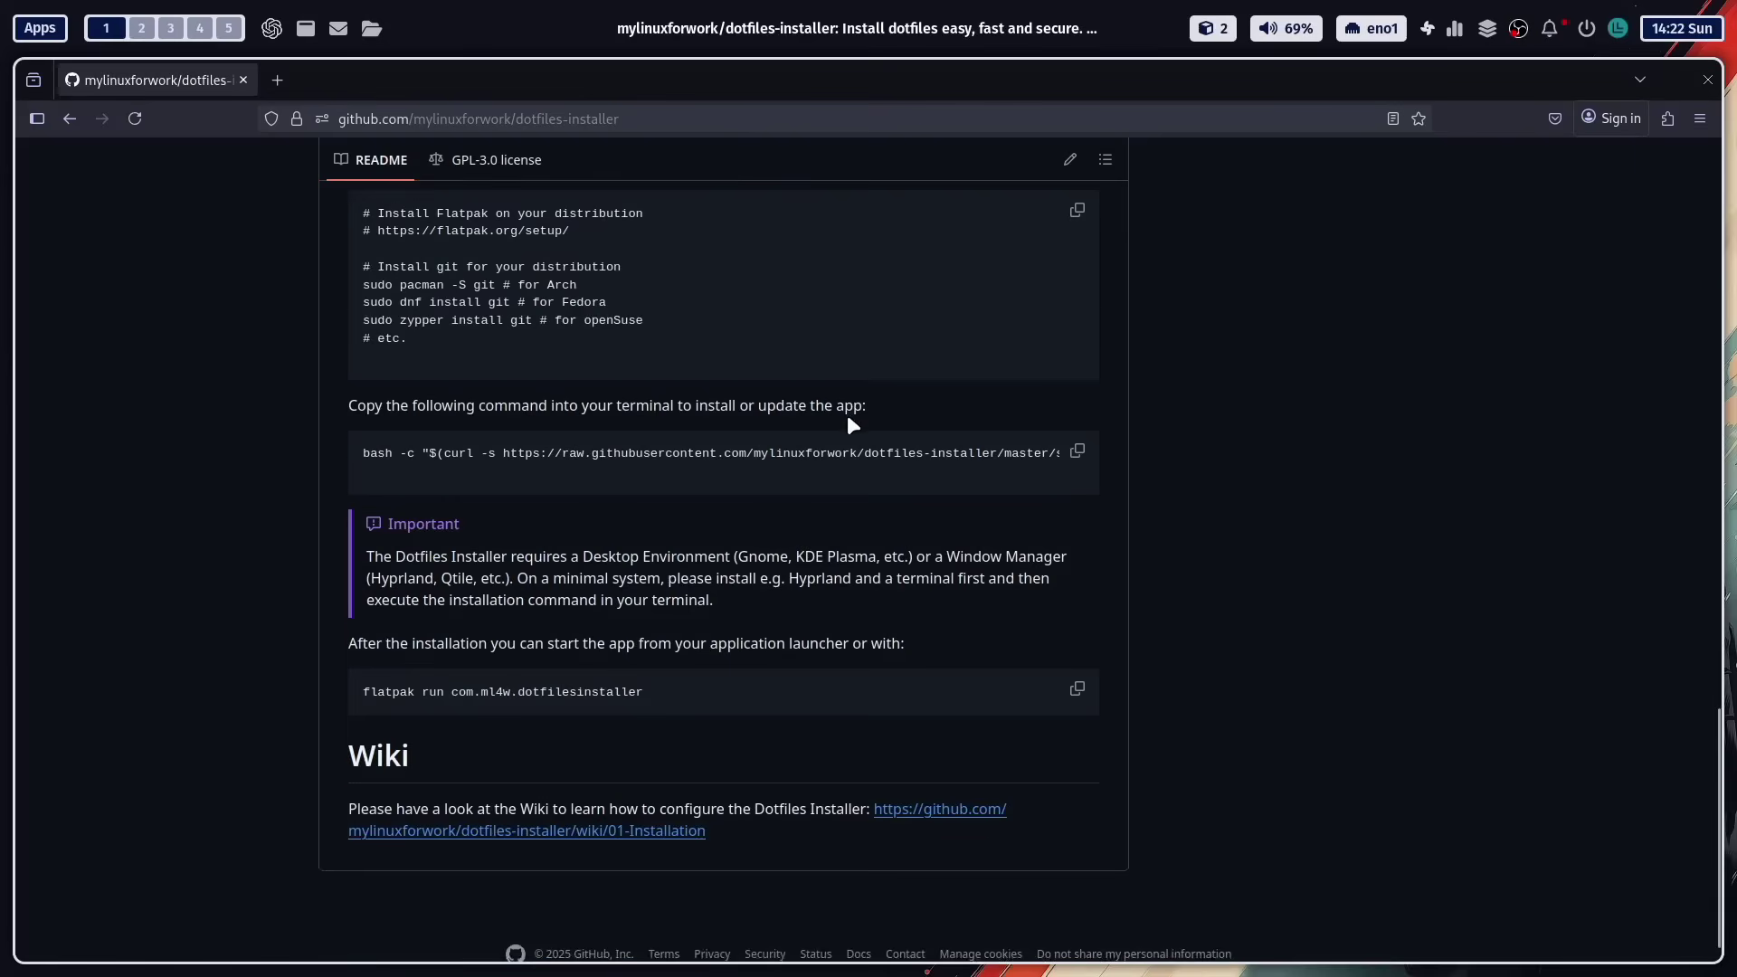
- Go to the hyprland-starter wiki Installation page and scroll to its manual dependency list
scroll(902, 509, up, 15)
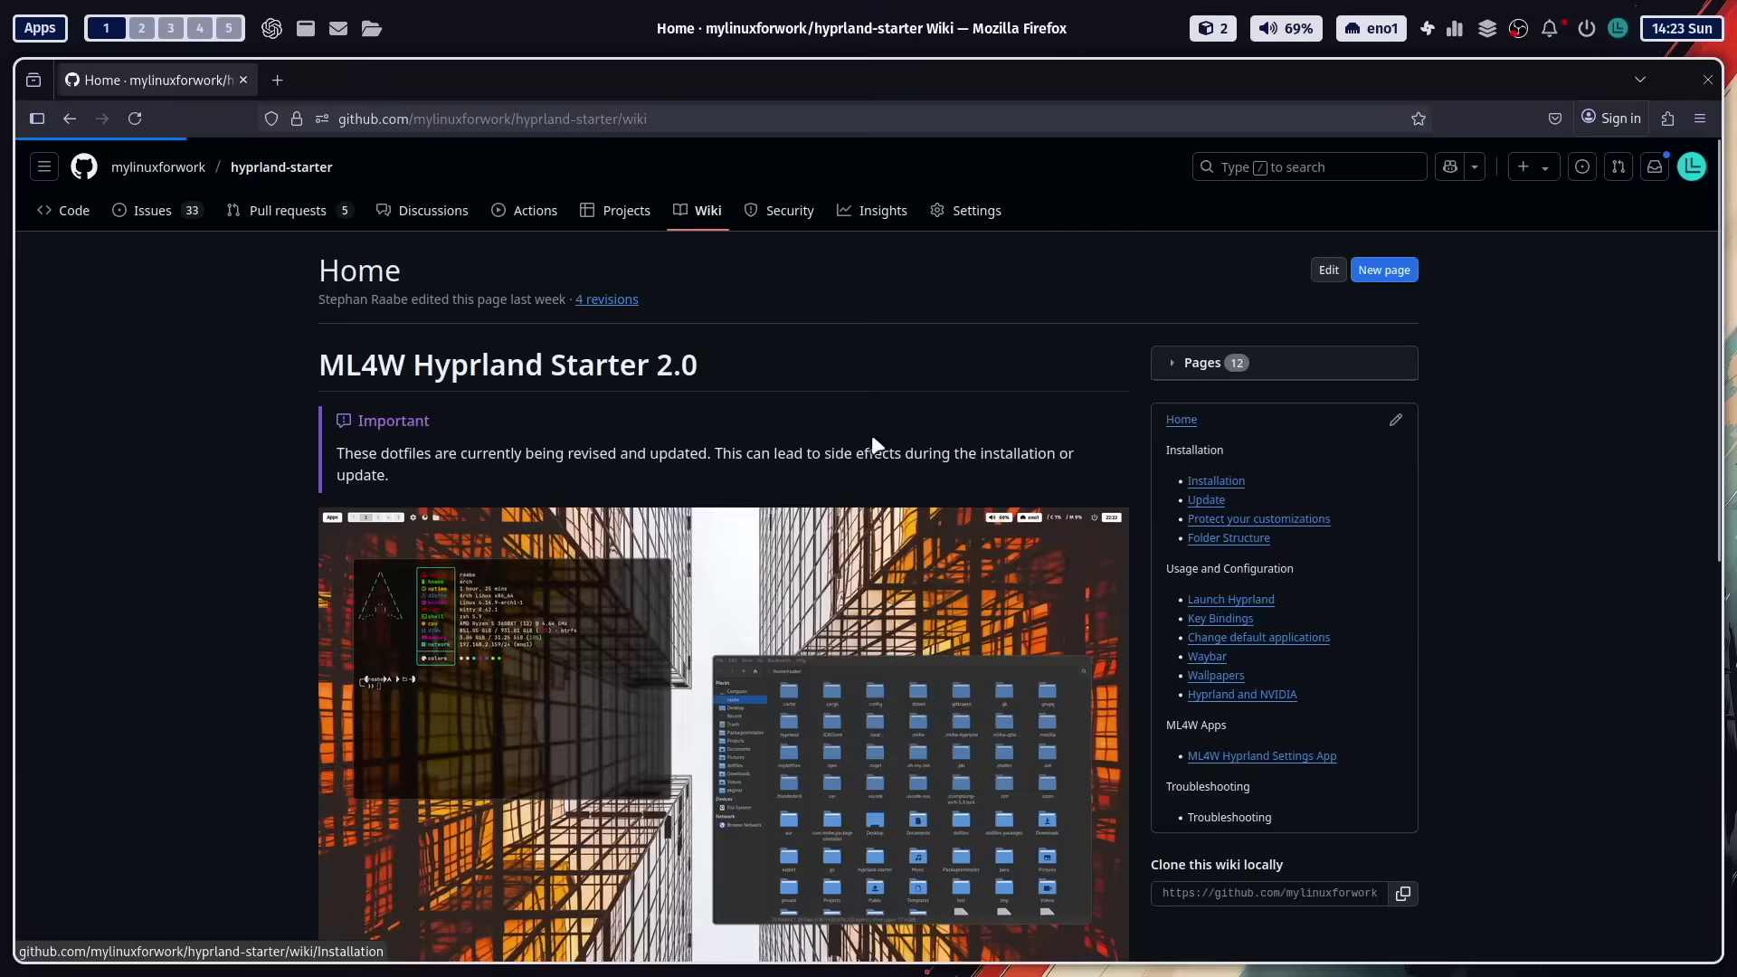
click(722, 431)
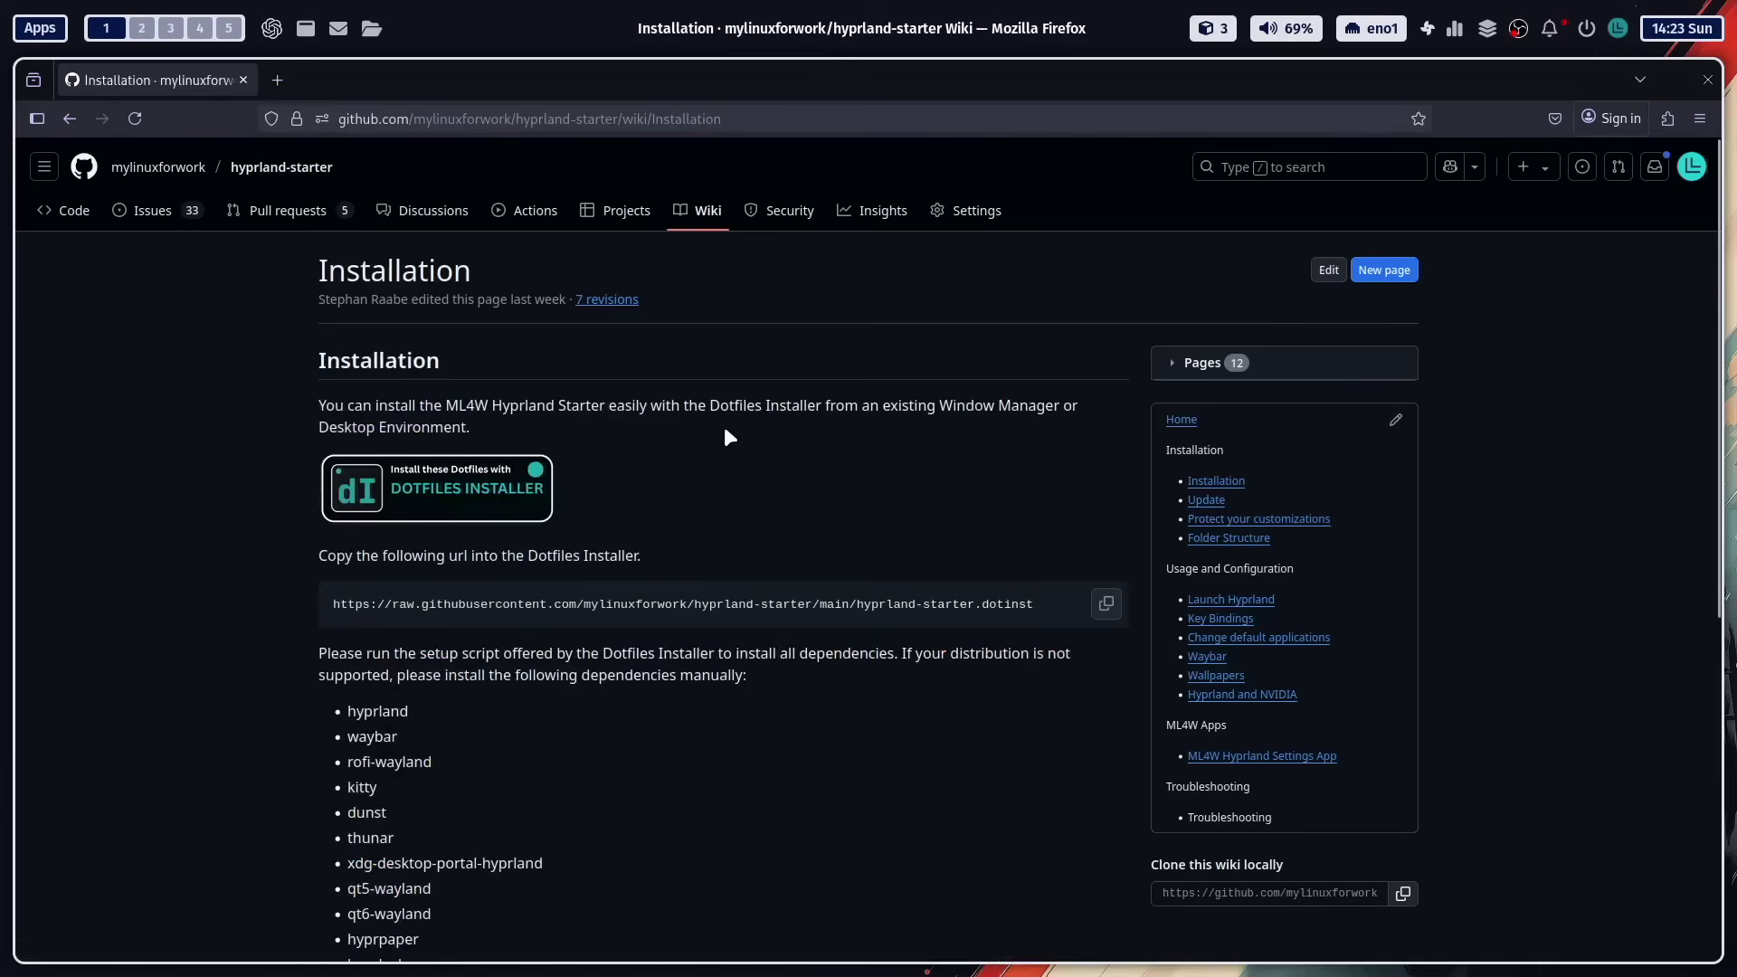
scroll(724, 422, down, 5)
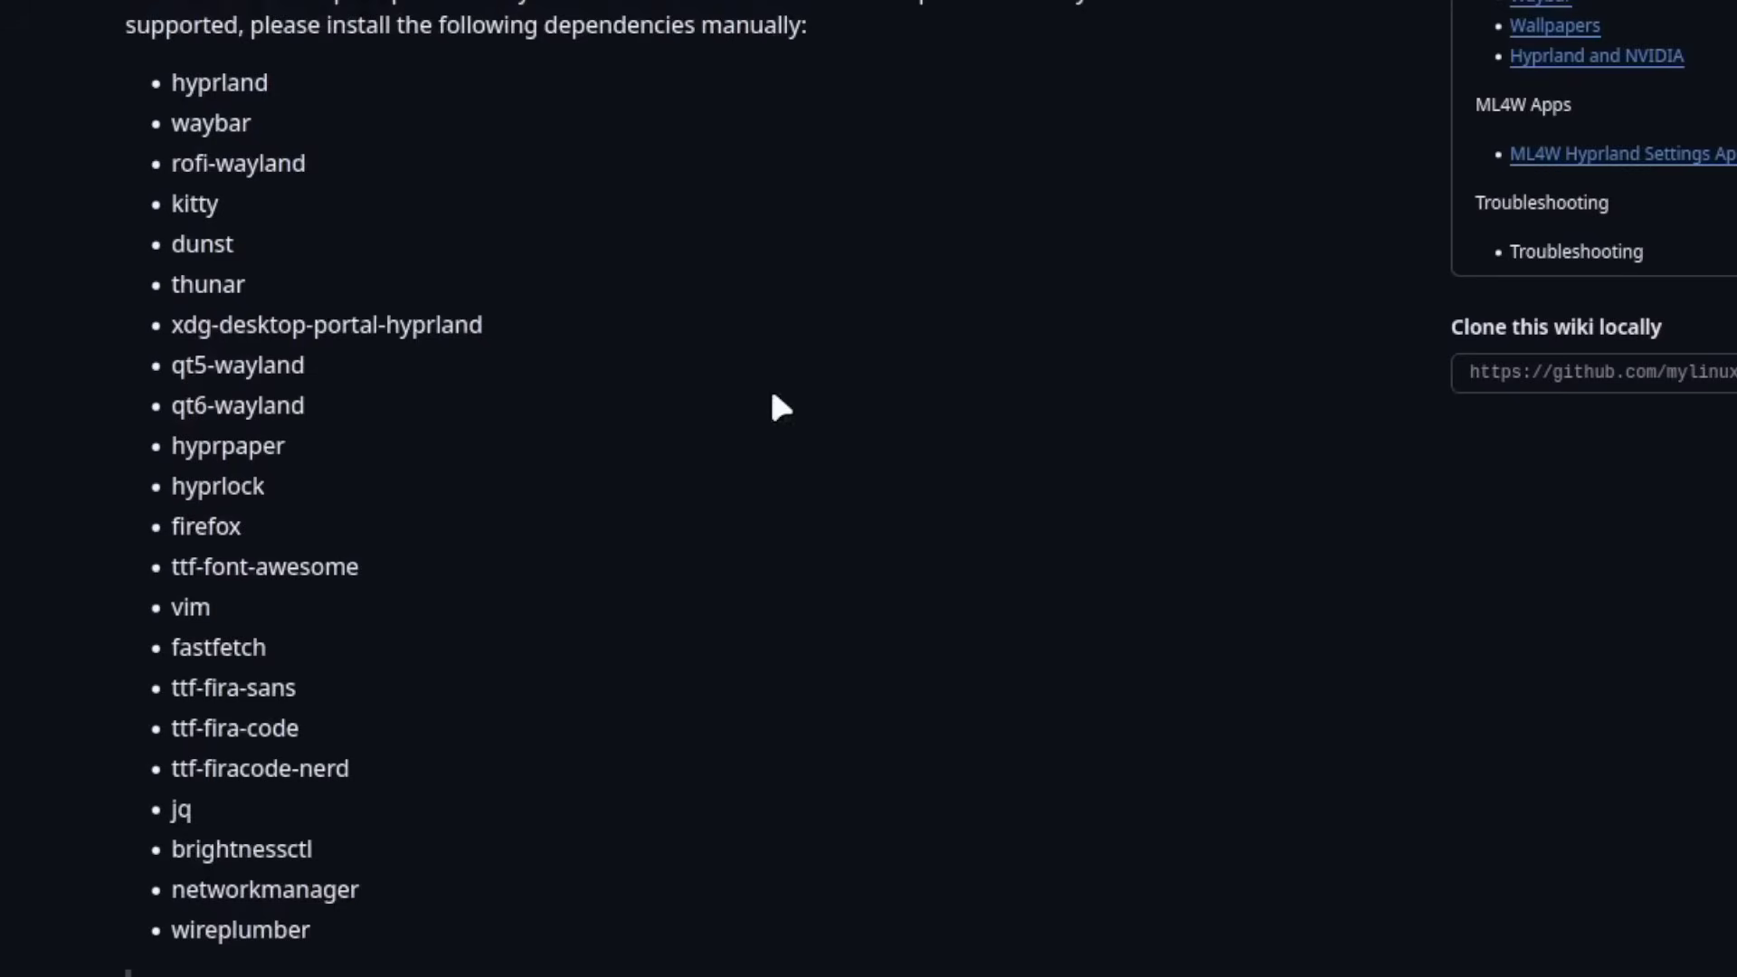
scroll(774, 398, down, 2)
scroll(774, 399, up, 3)
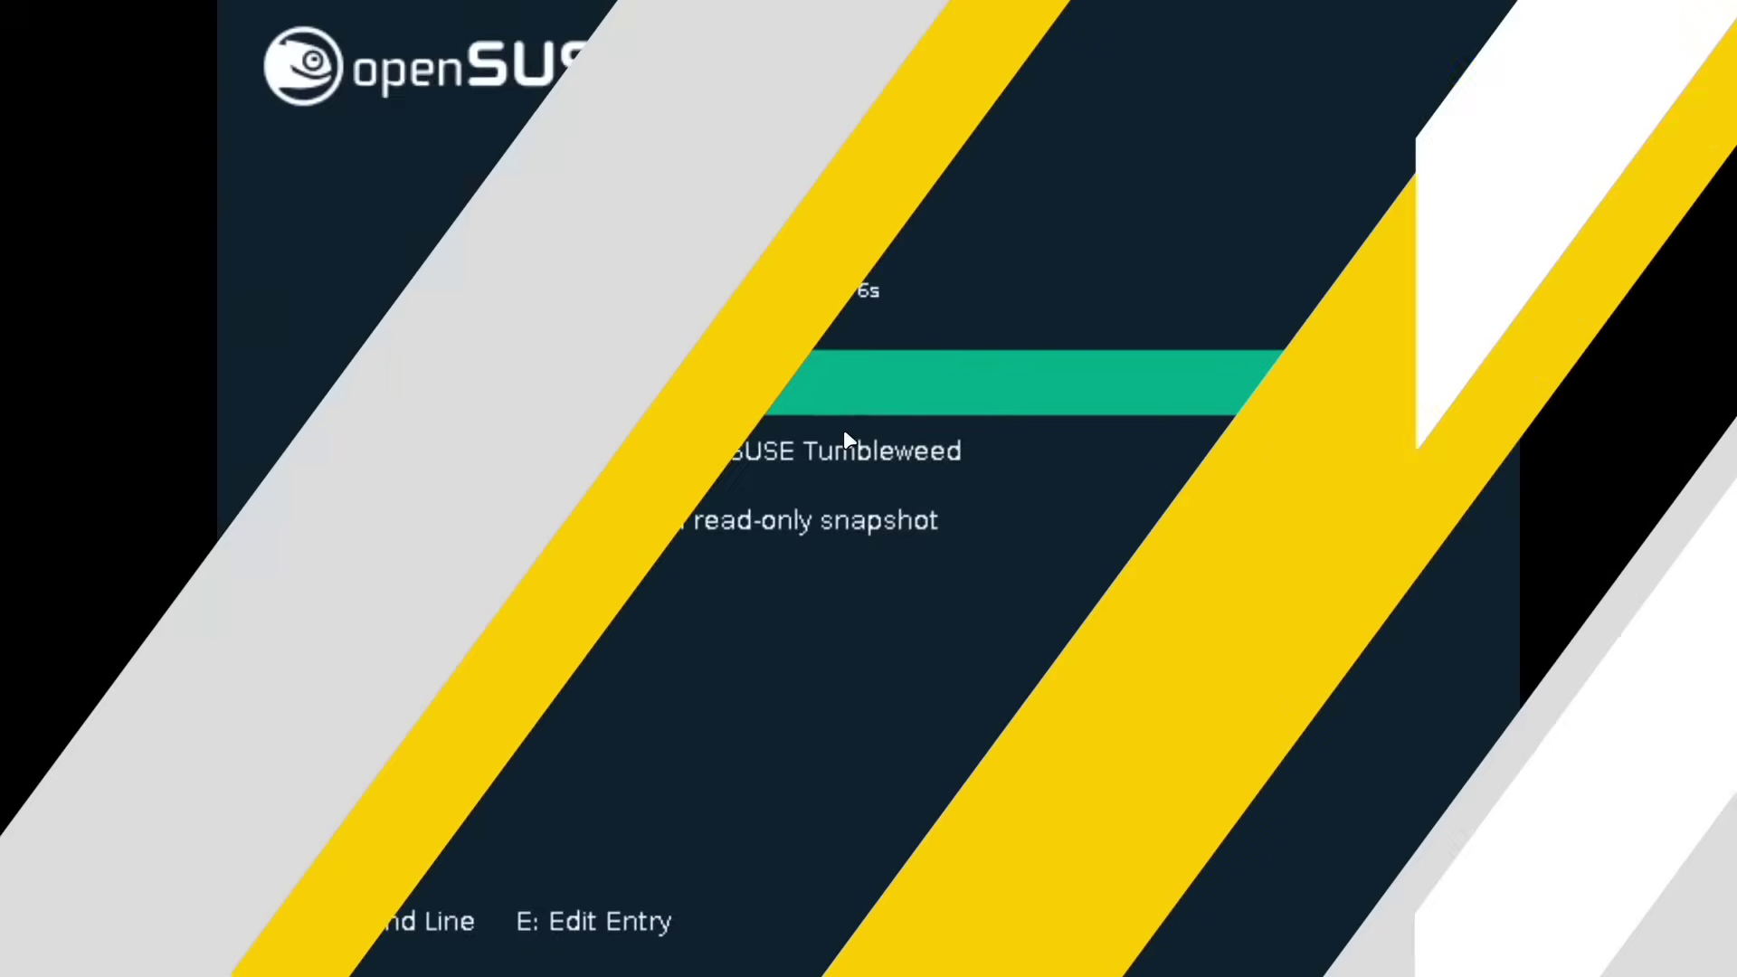
- Boot openSUSE Tumbleweed from GRUB, sign in with the account password, and dismiss the overview
key(Return)
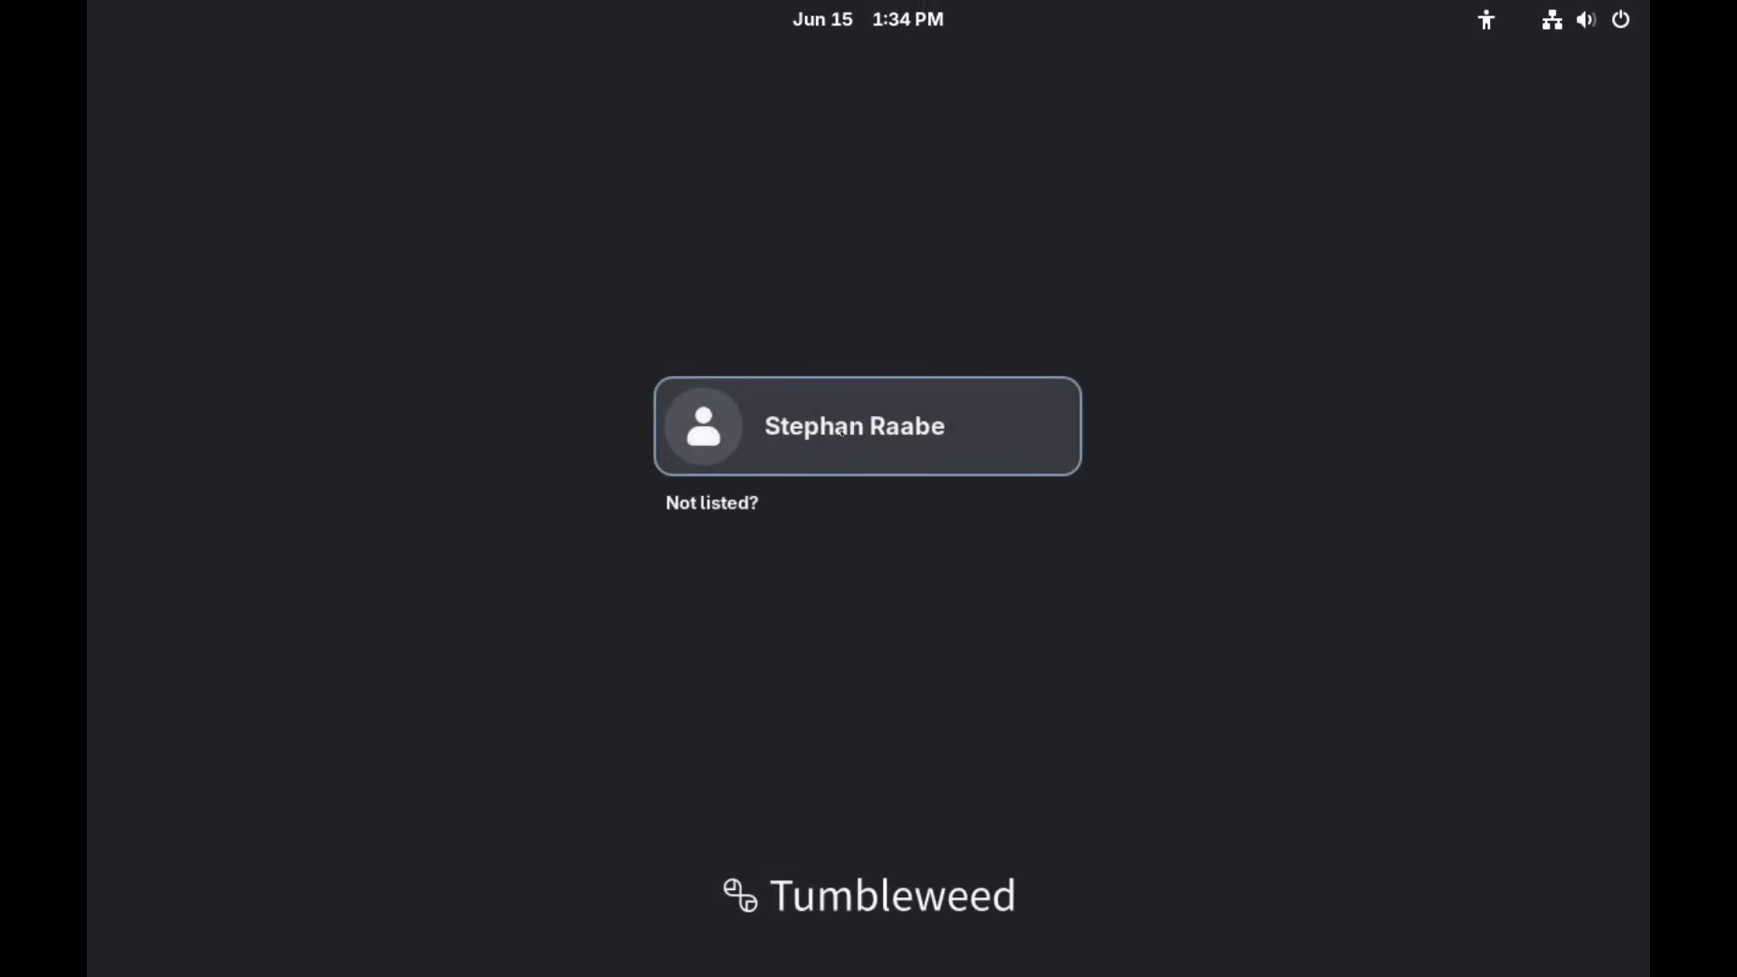
click(943, 432)
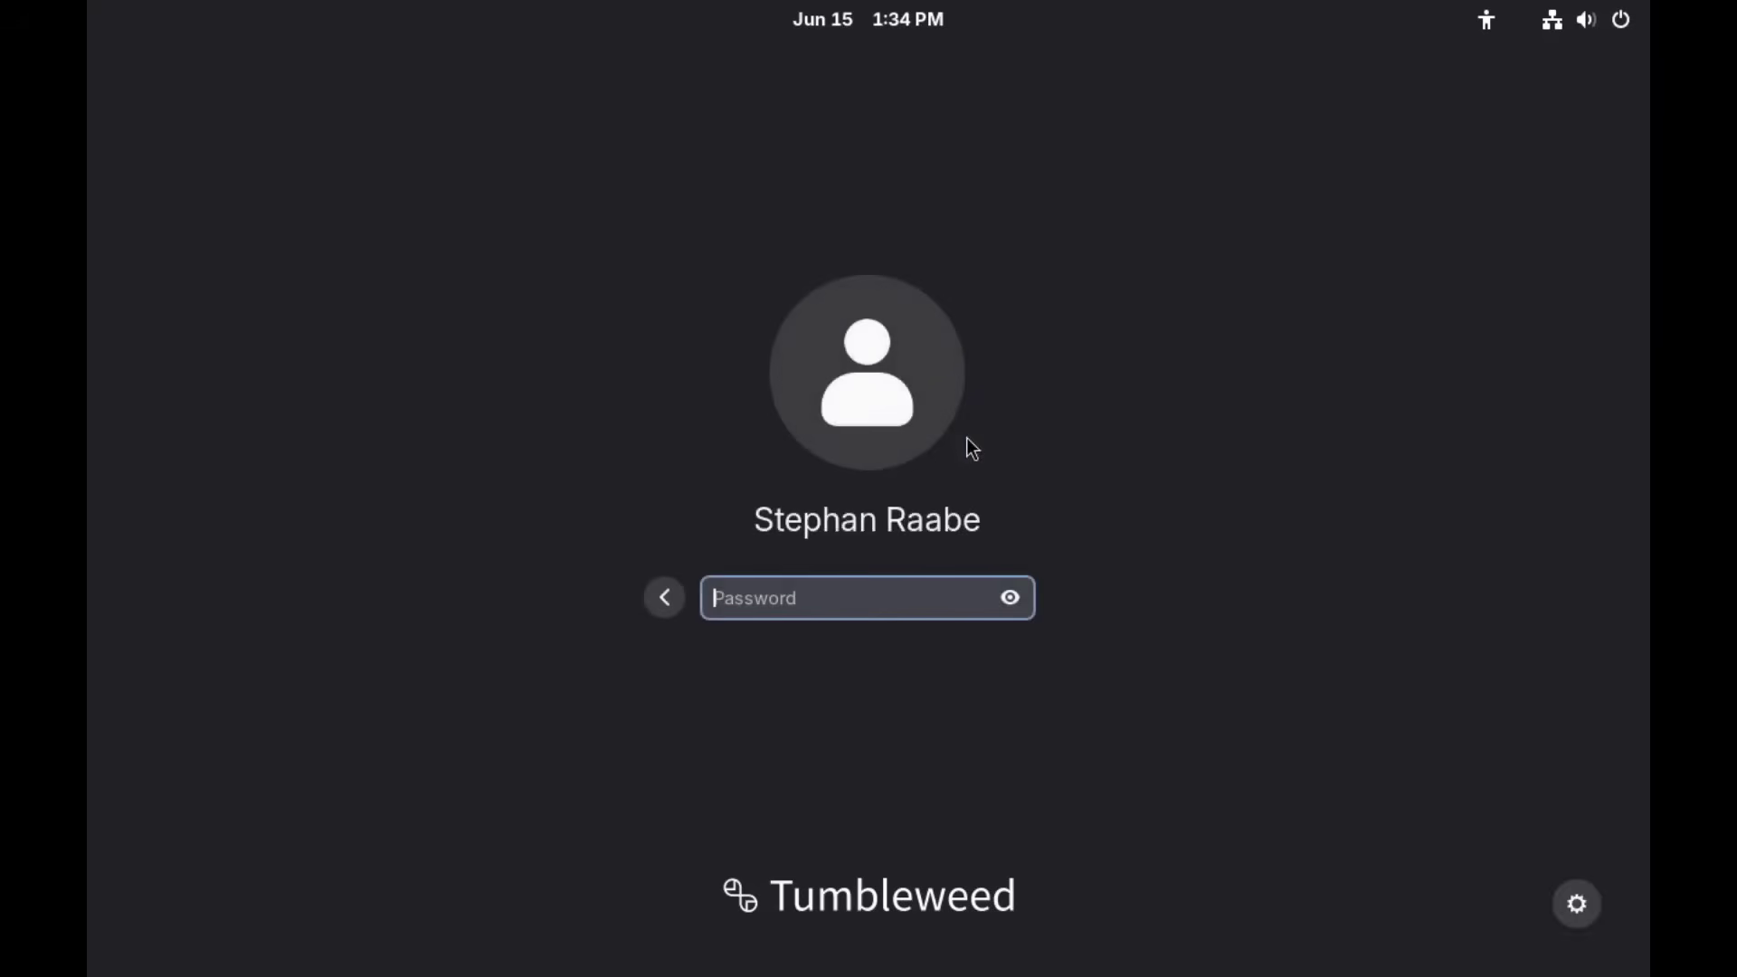
text(*******)
key(Return)
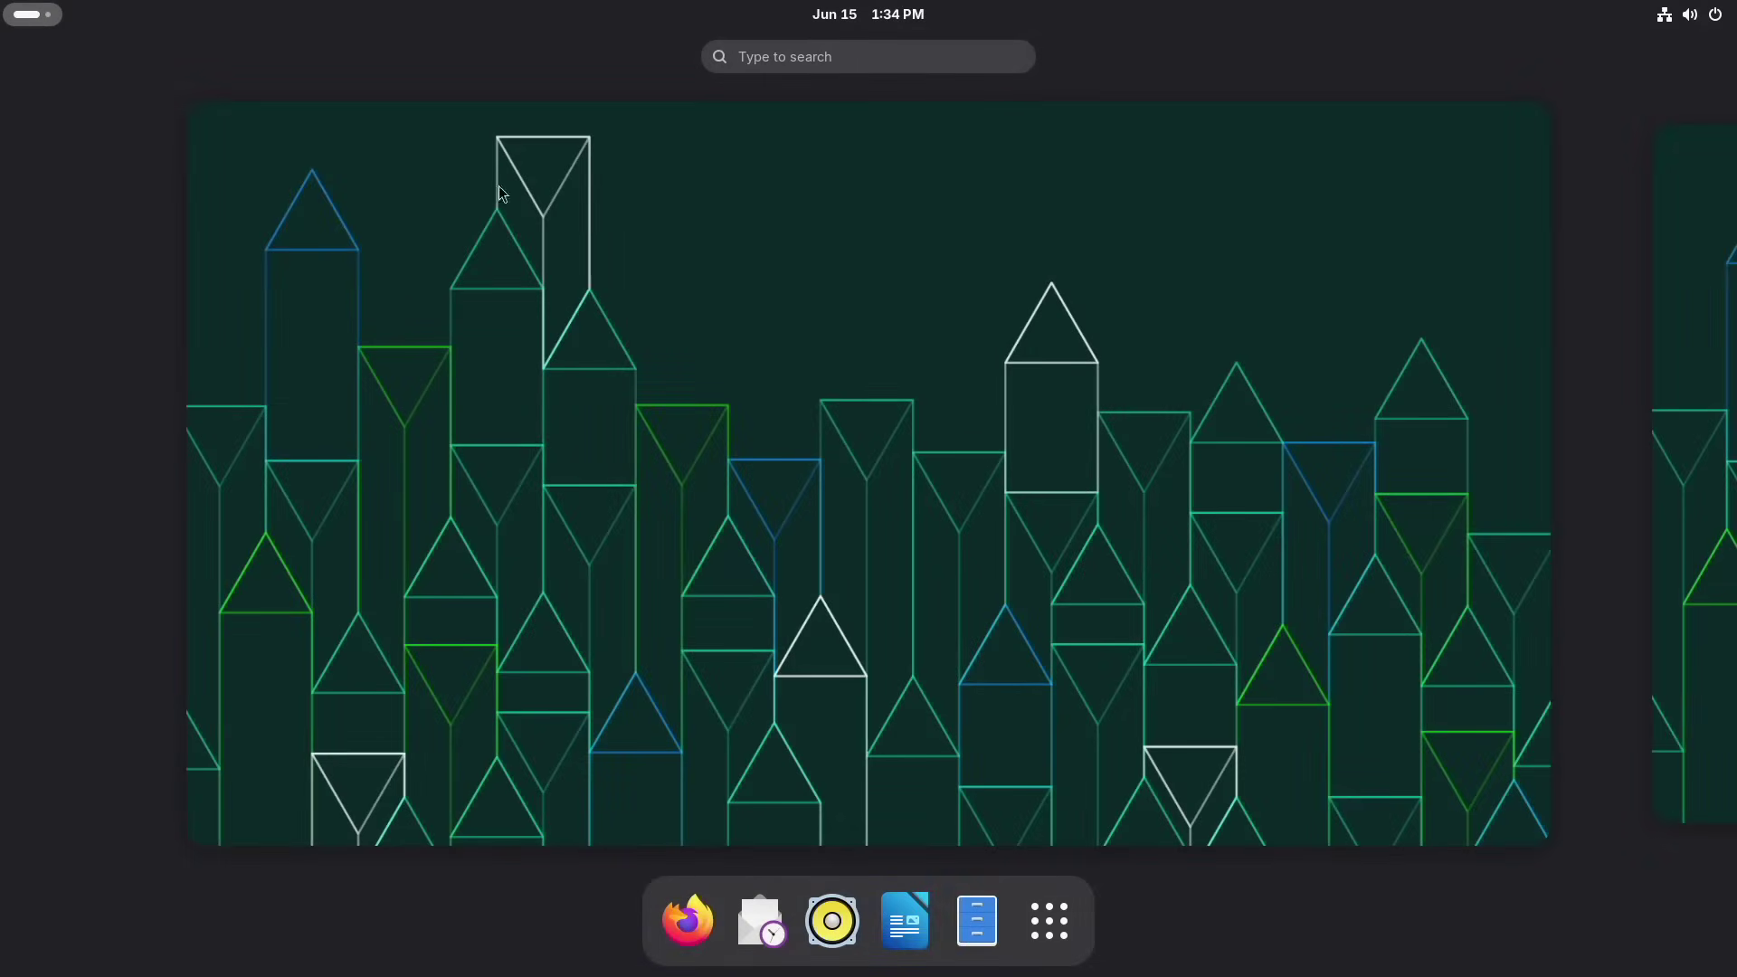
click(47, 19)
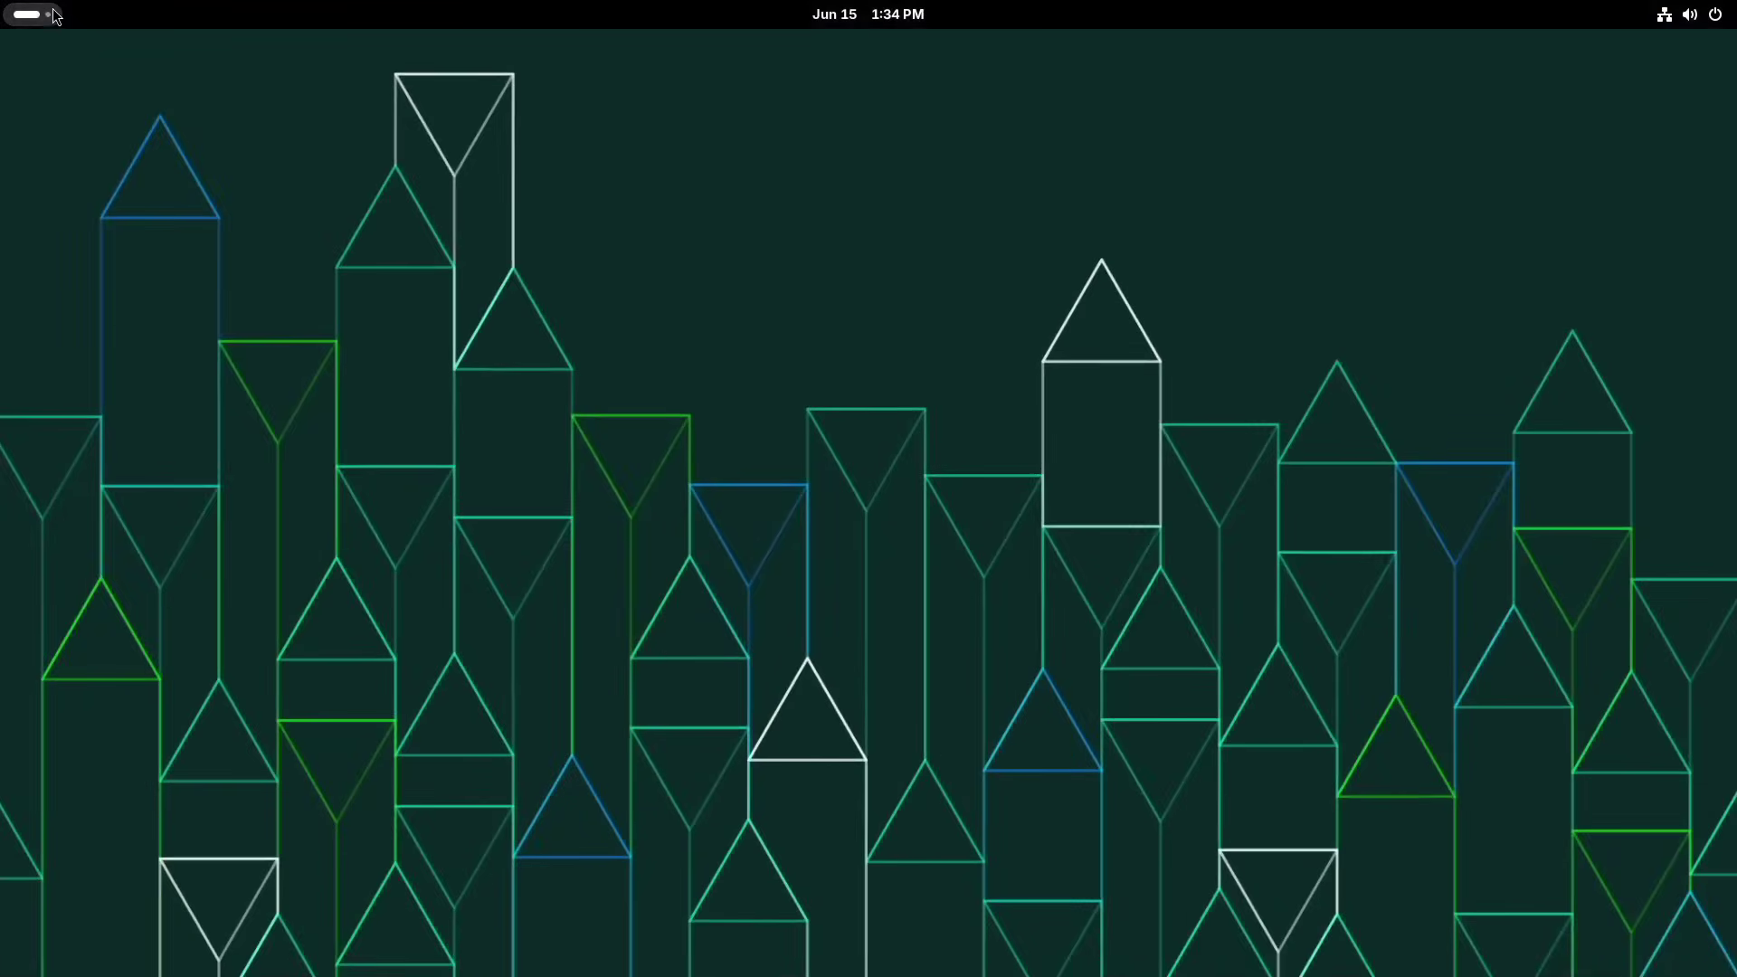
- Launch Firefox, go to github.com, and scroll the hyprland-starter README to its Installation section
click(52, 14)
click(688, 921)
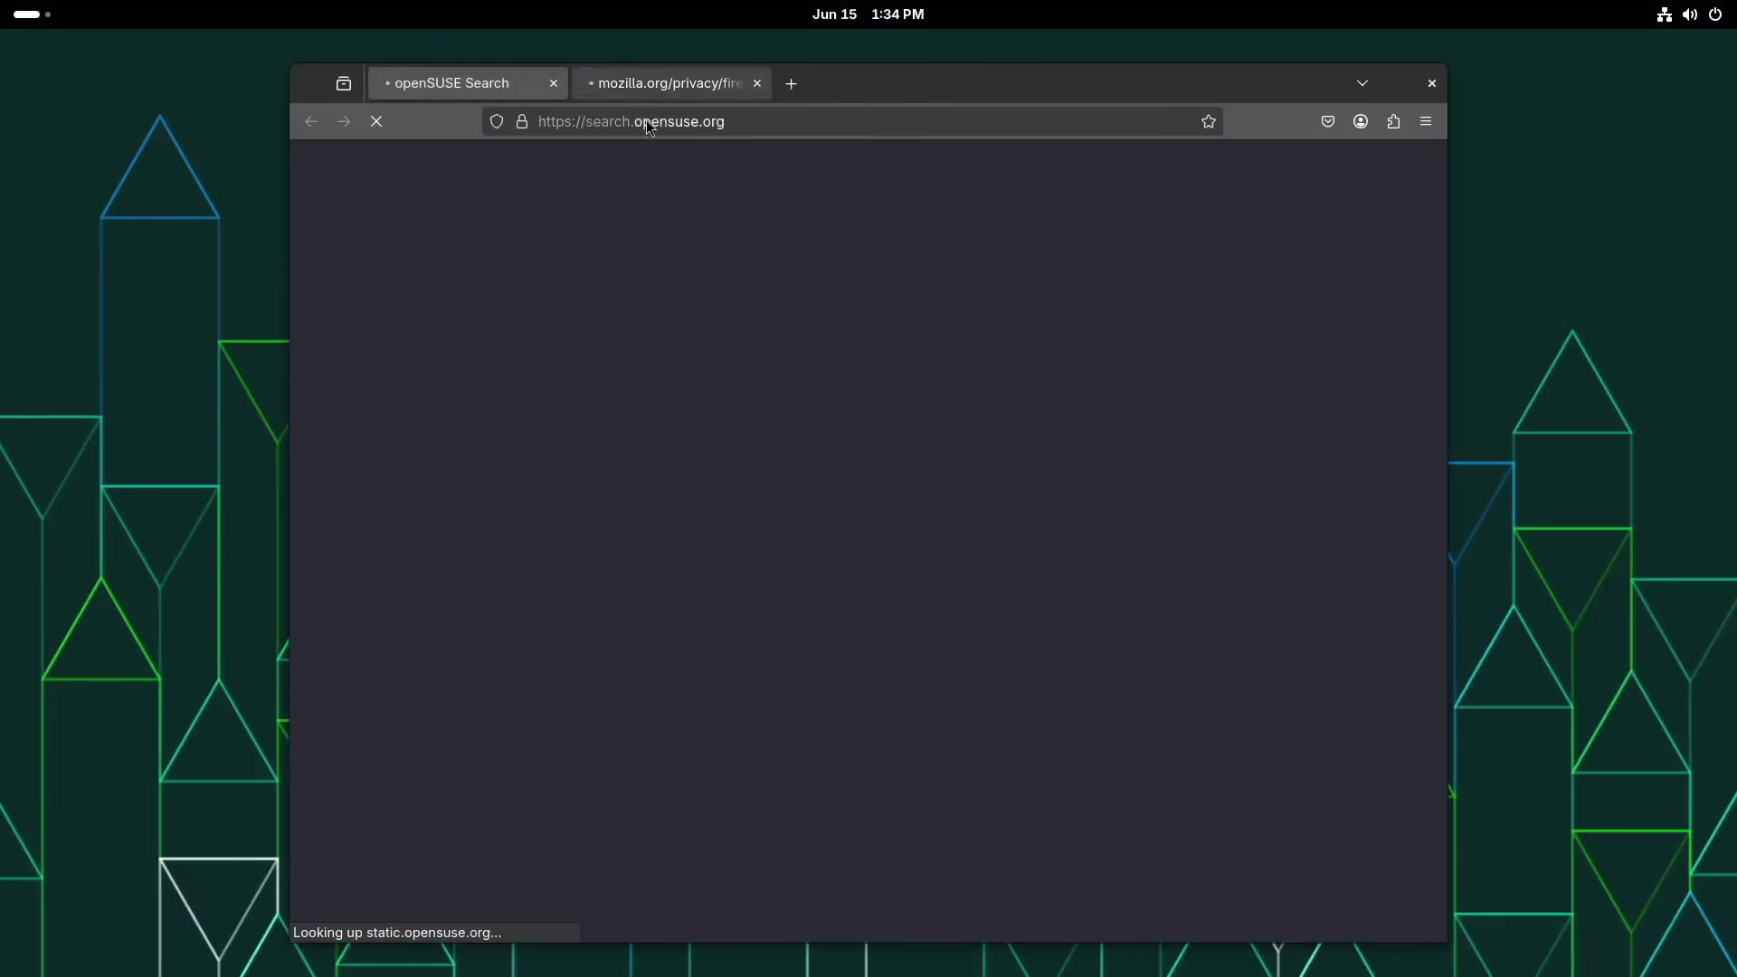
click(757, 85)
click(745, 134)
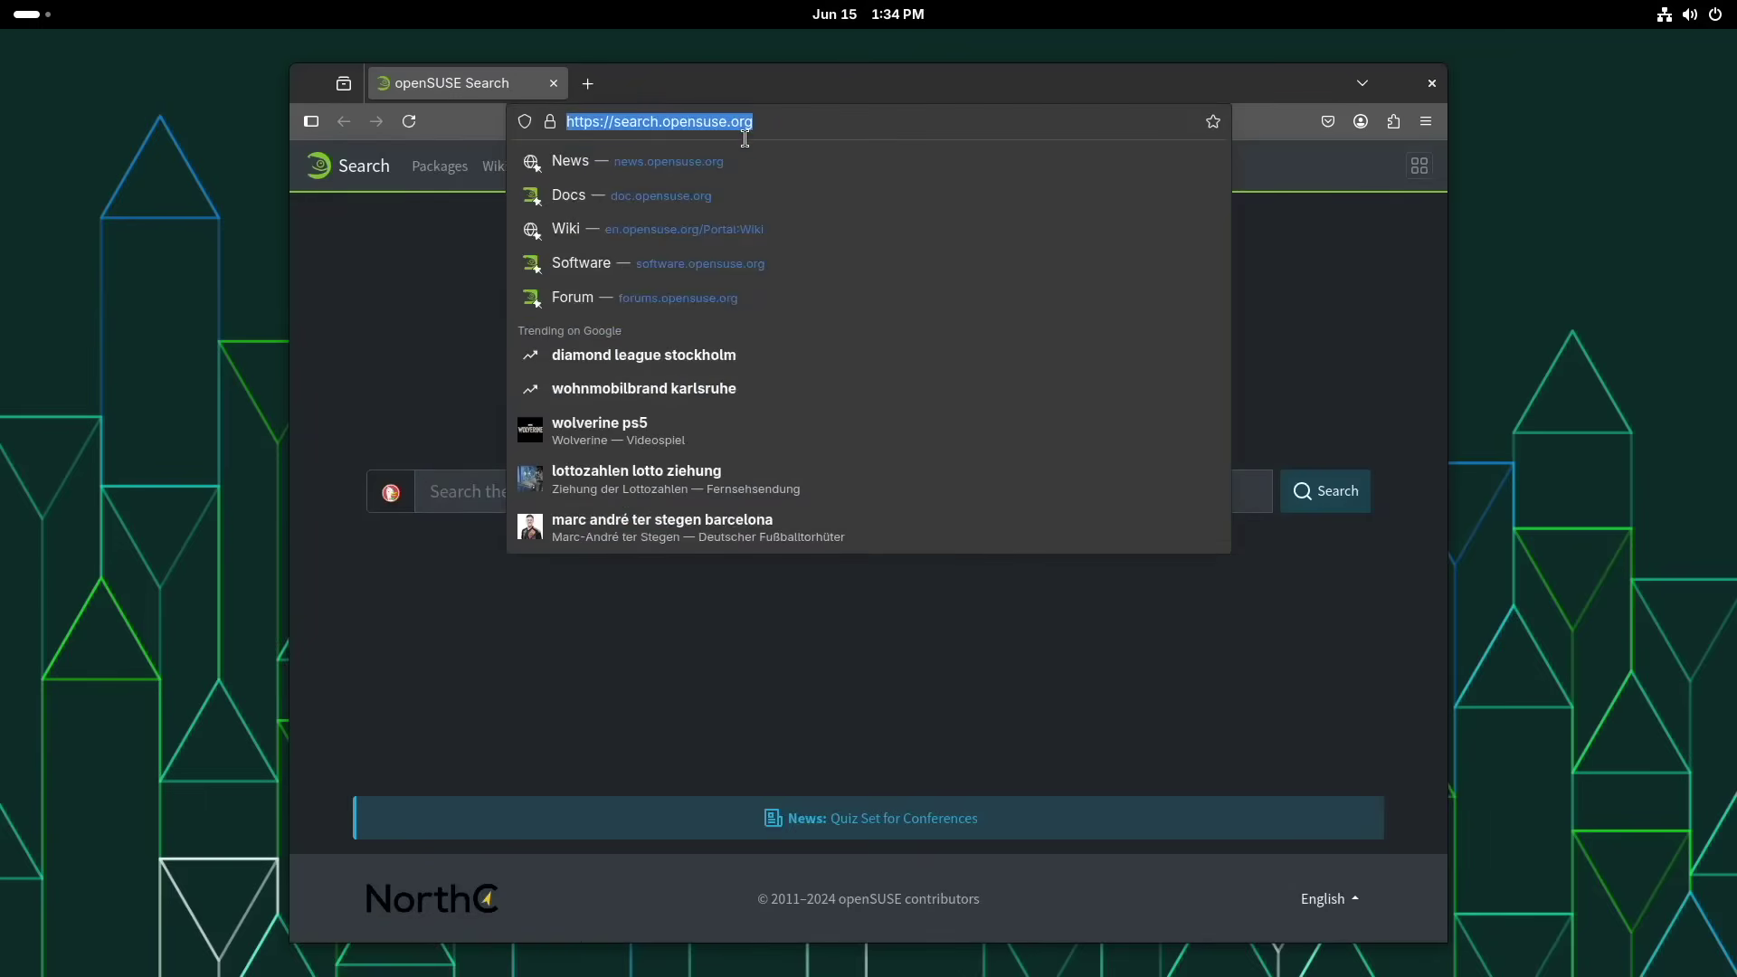
text(github.com)
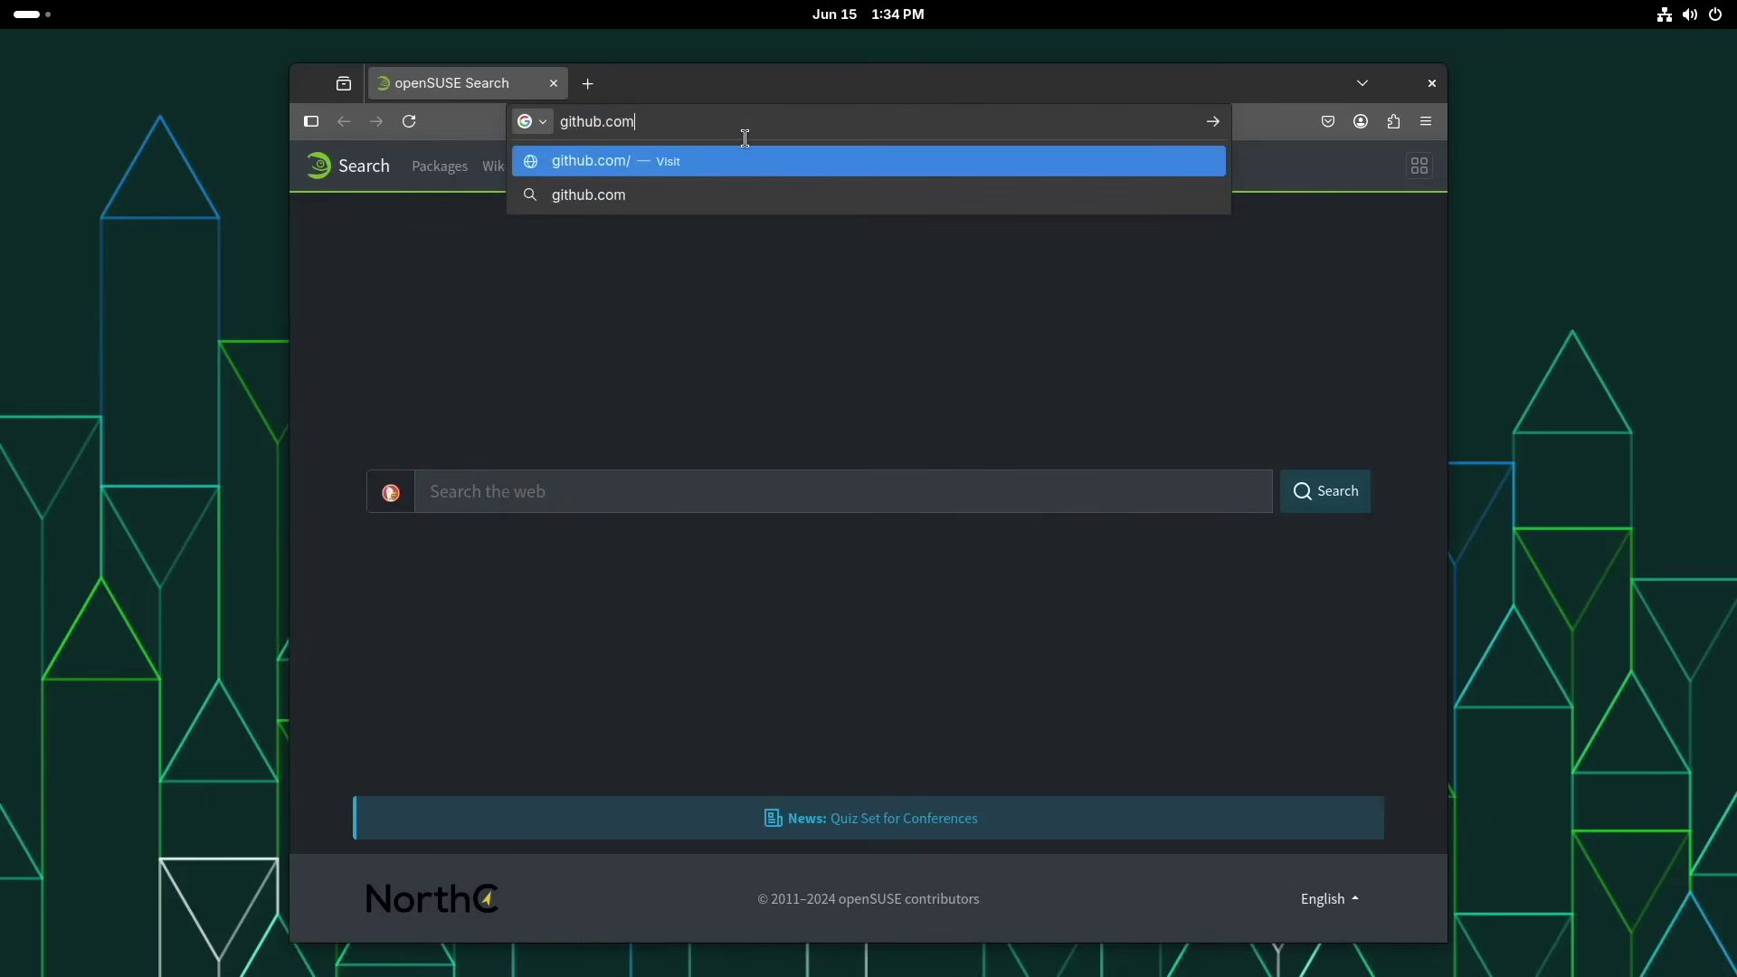
key(Return)
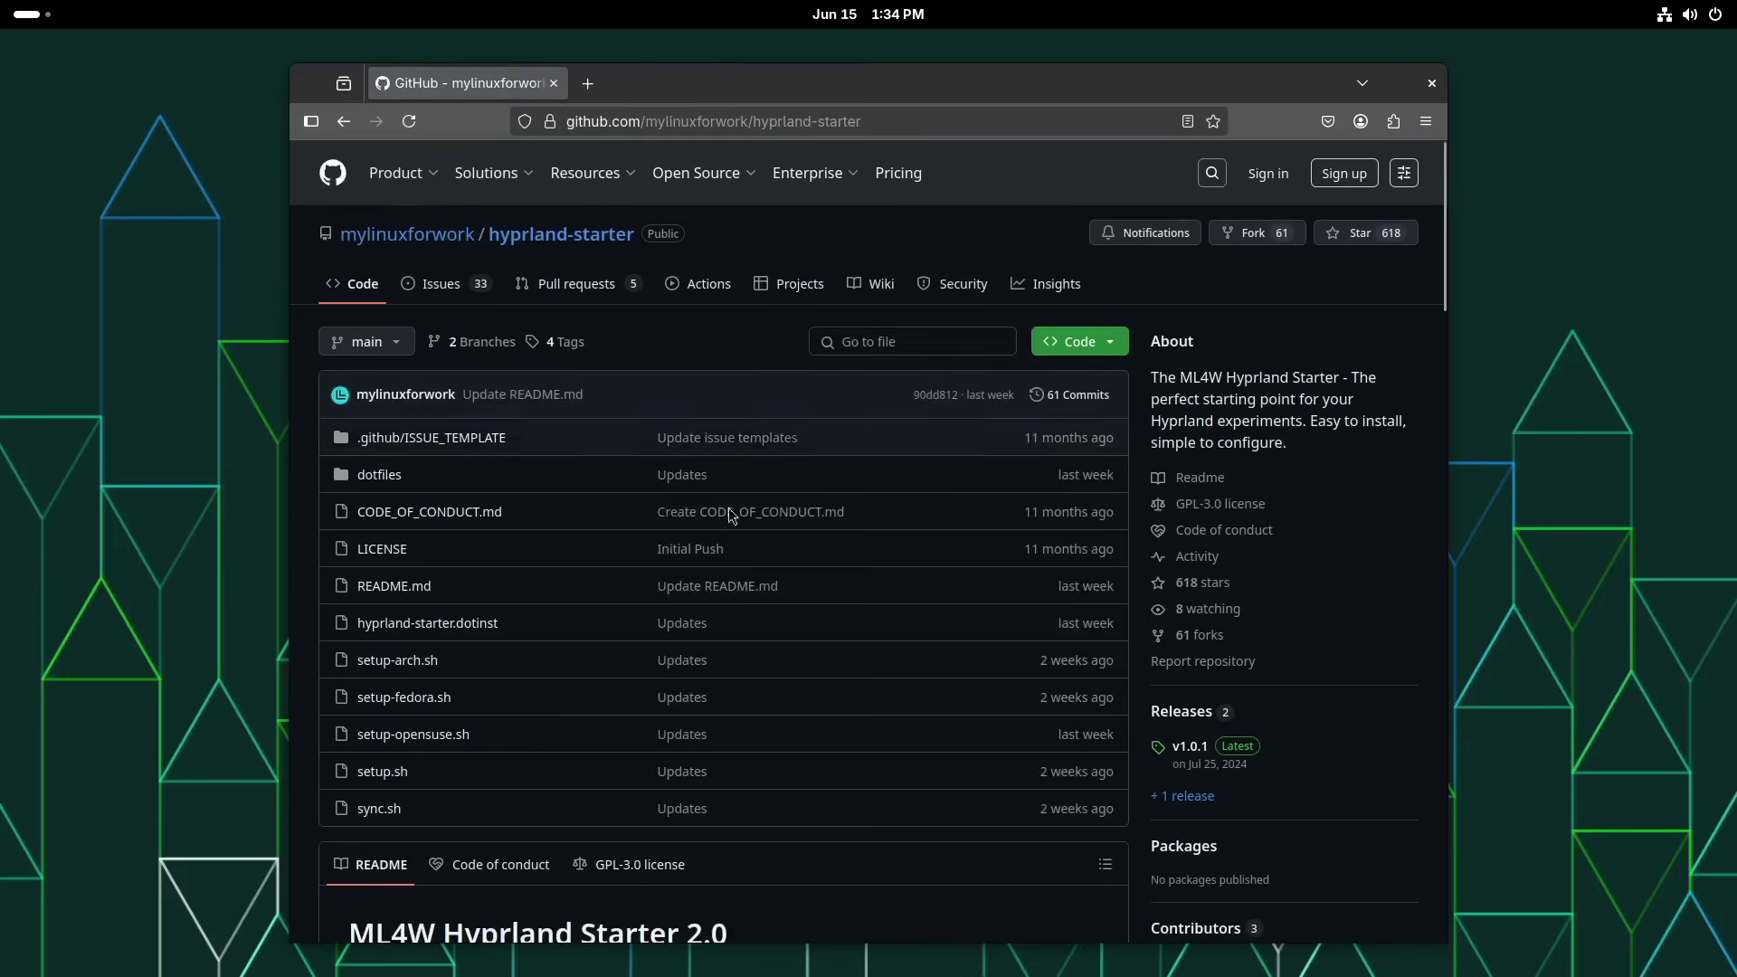
scroll(744, 474, down, 6)
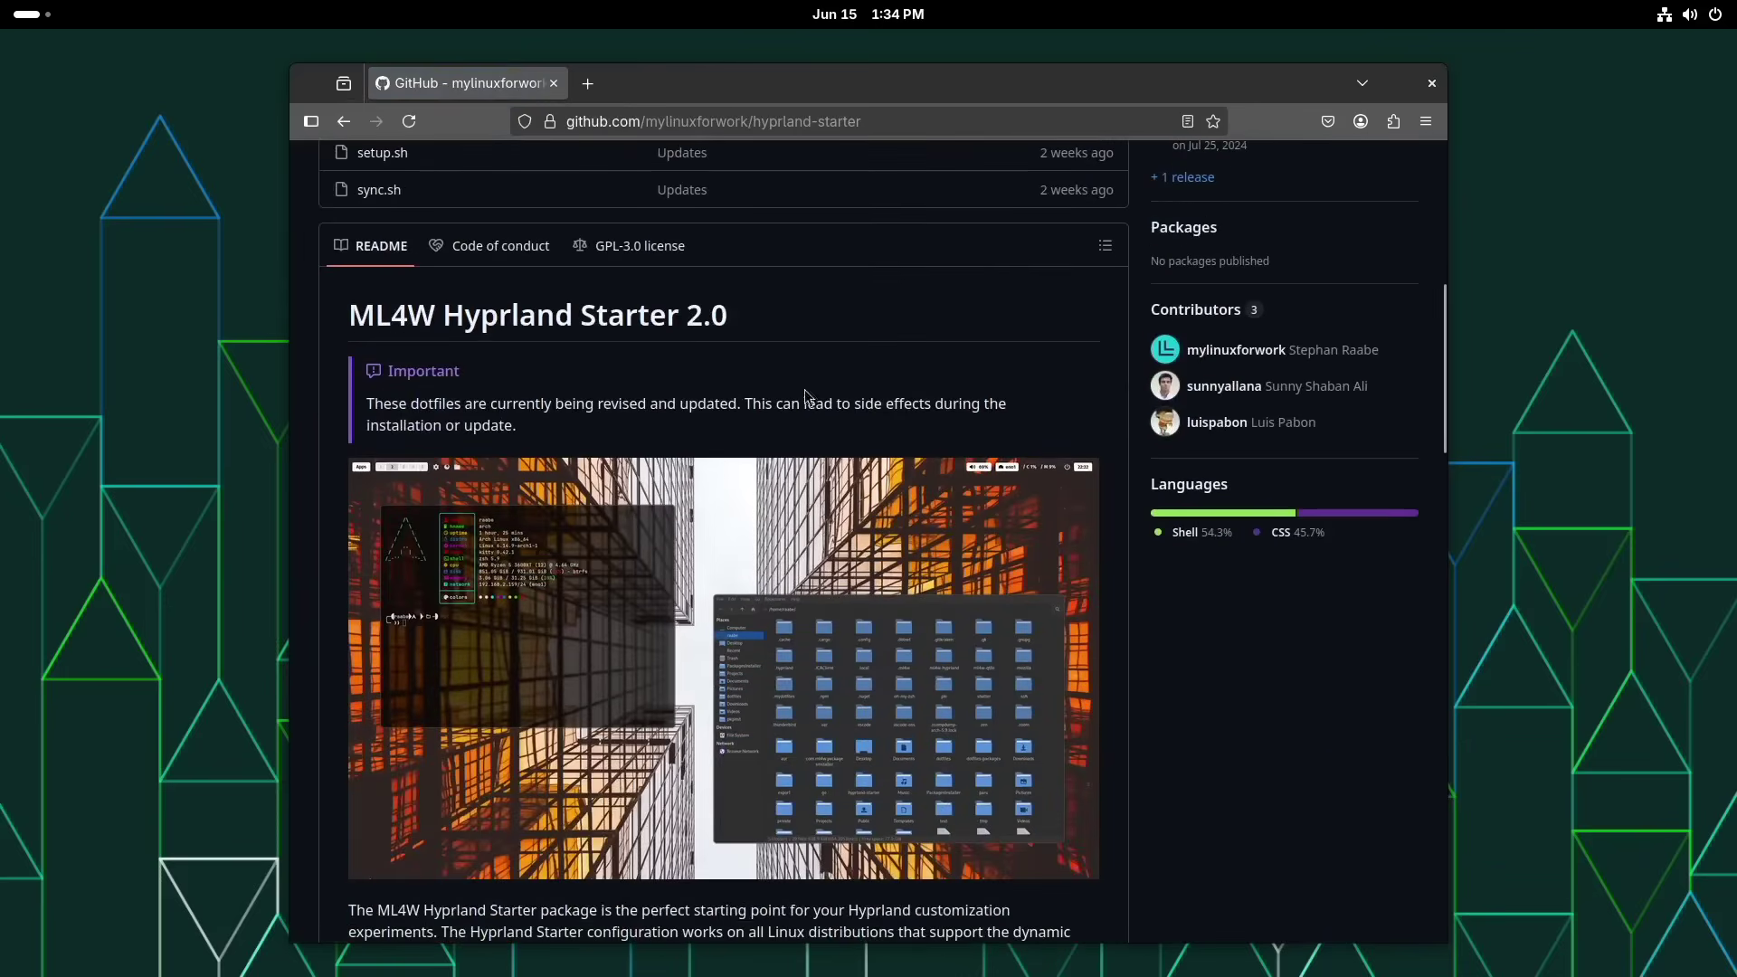
scroll(814, 430, down, 7)
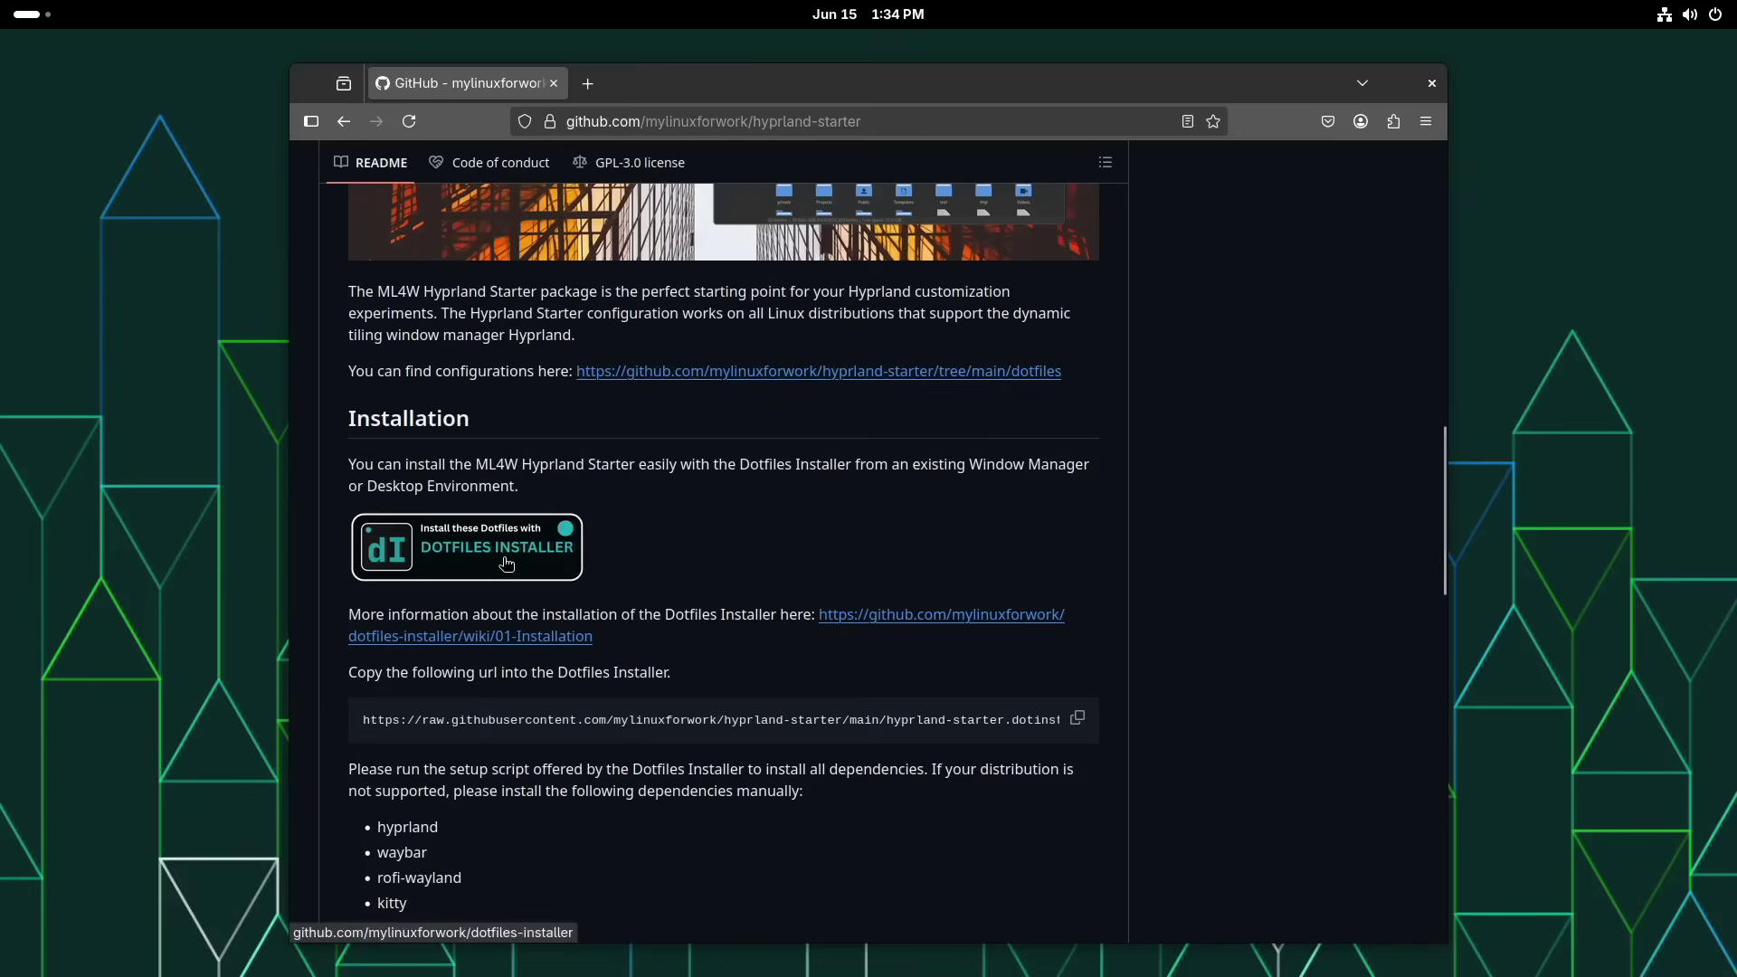
key(super)
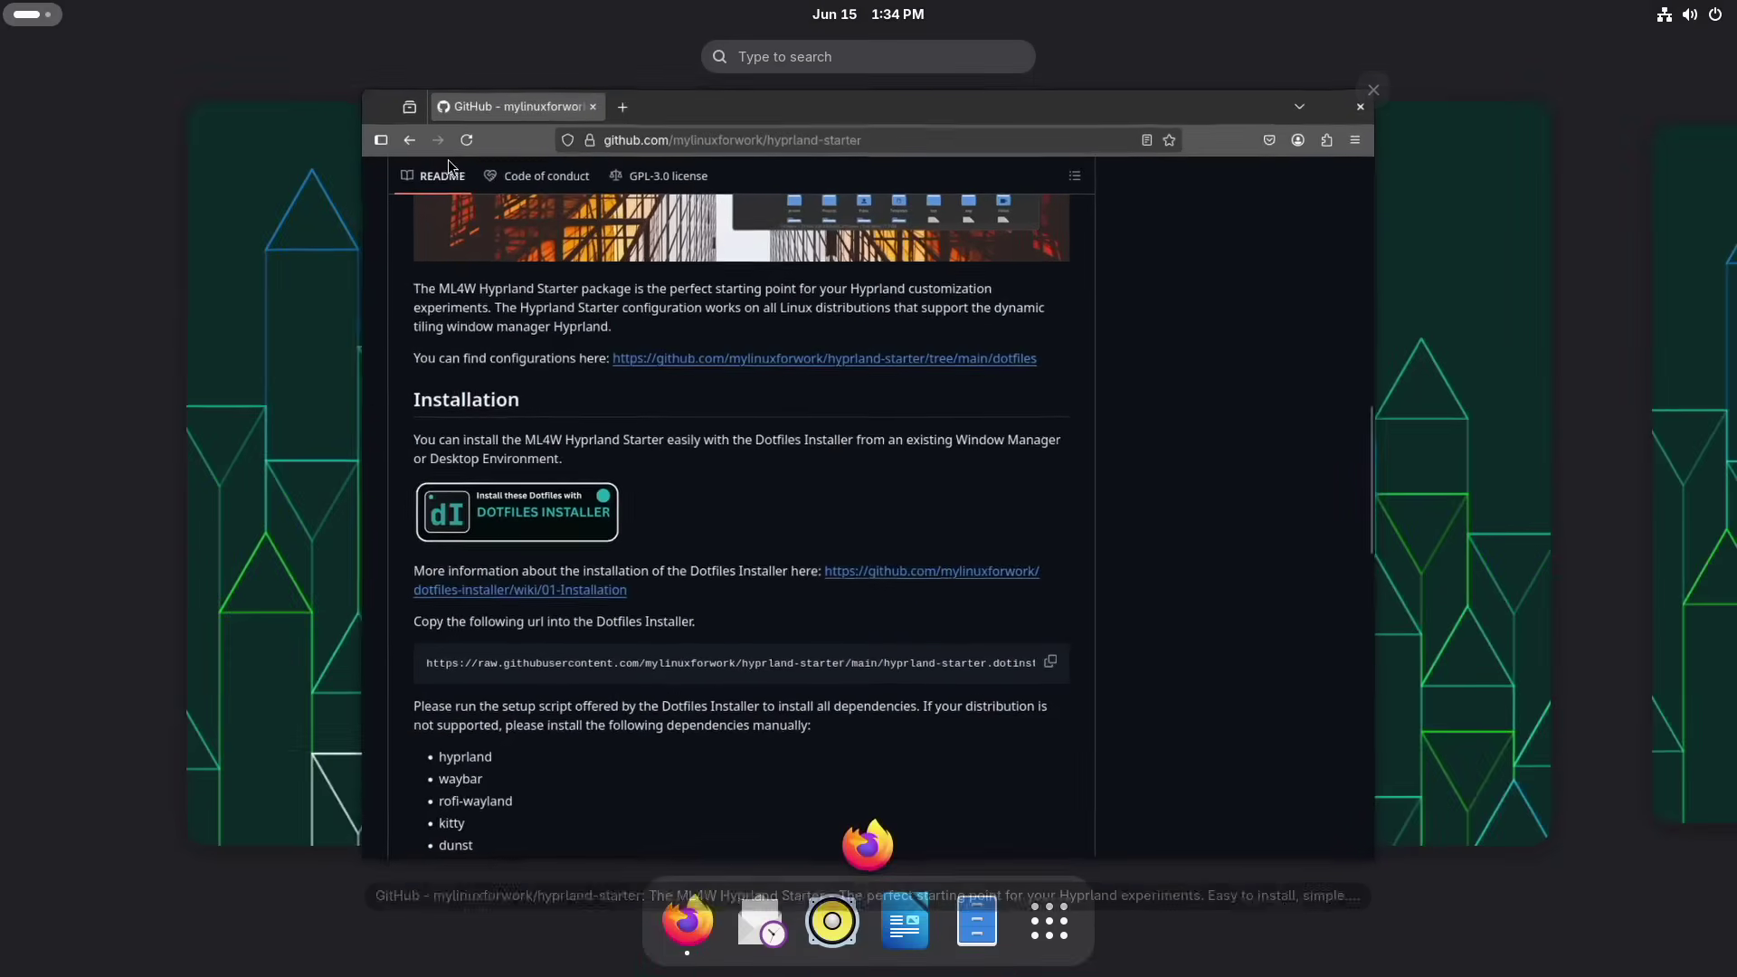
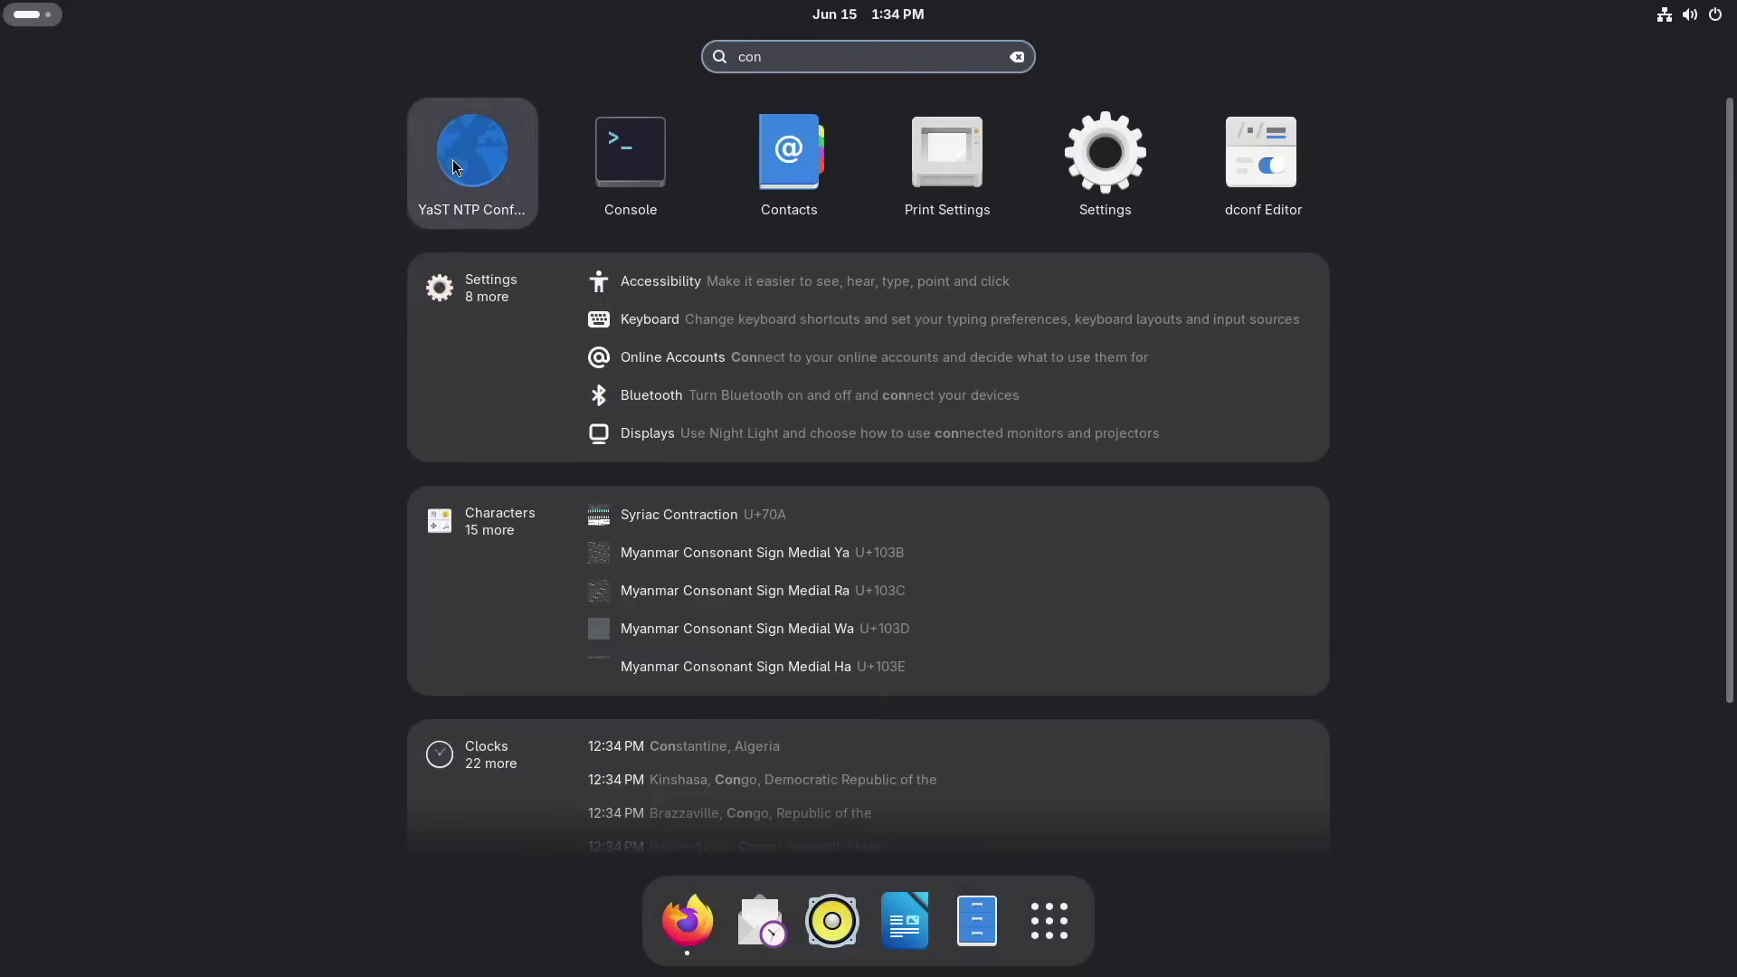
- Install curl, git and wget with sudo zypper in Console, supplying the root password
key(Escape)
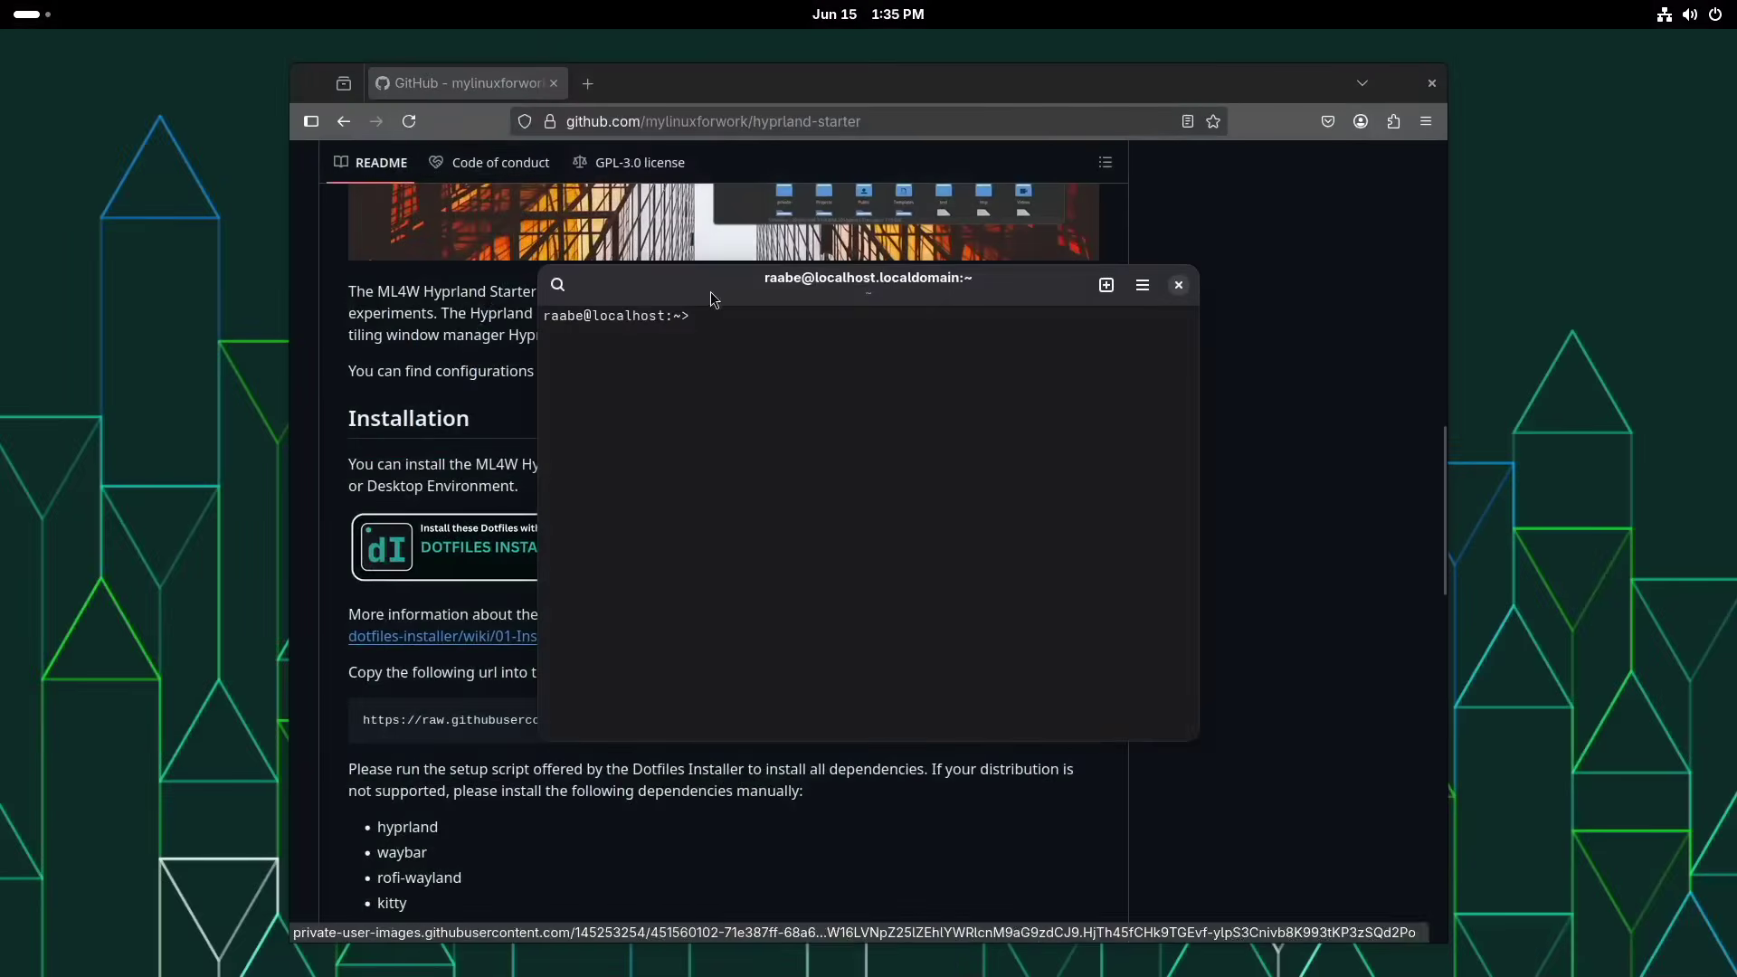
drag(711, 291, 874, 302)
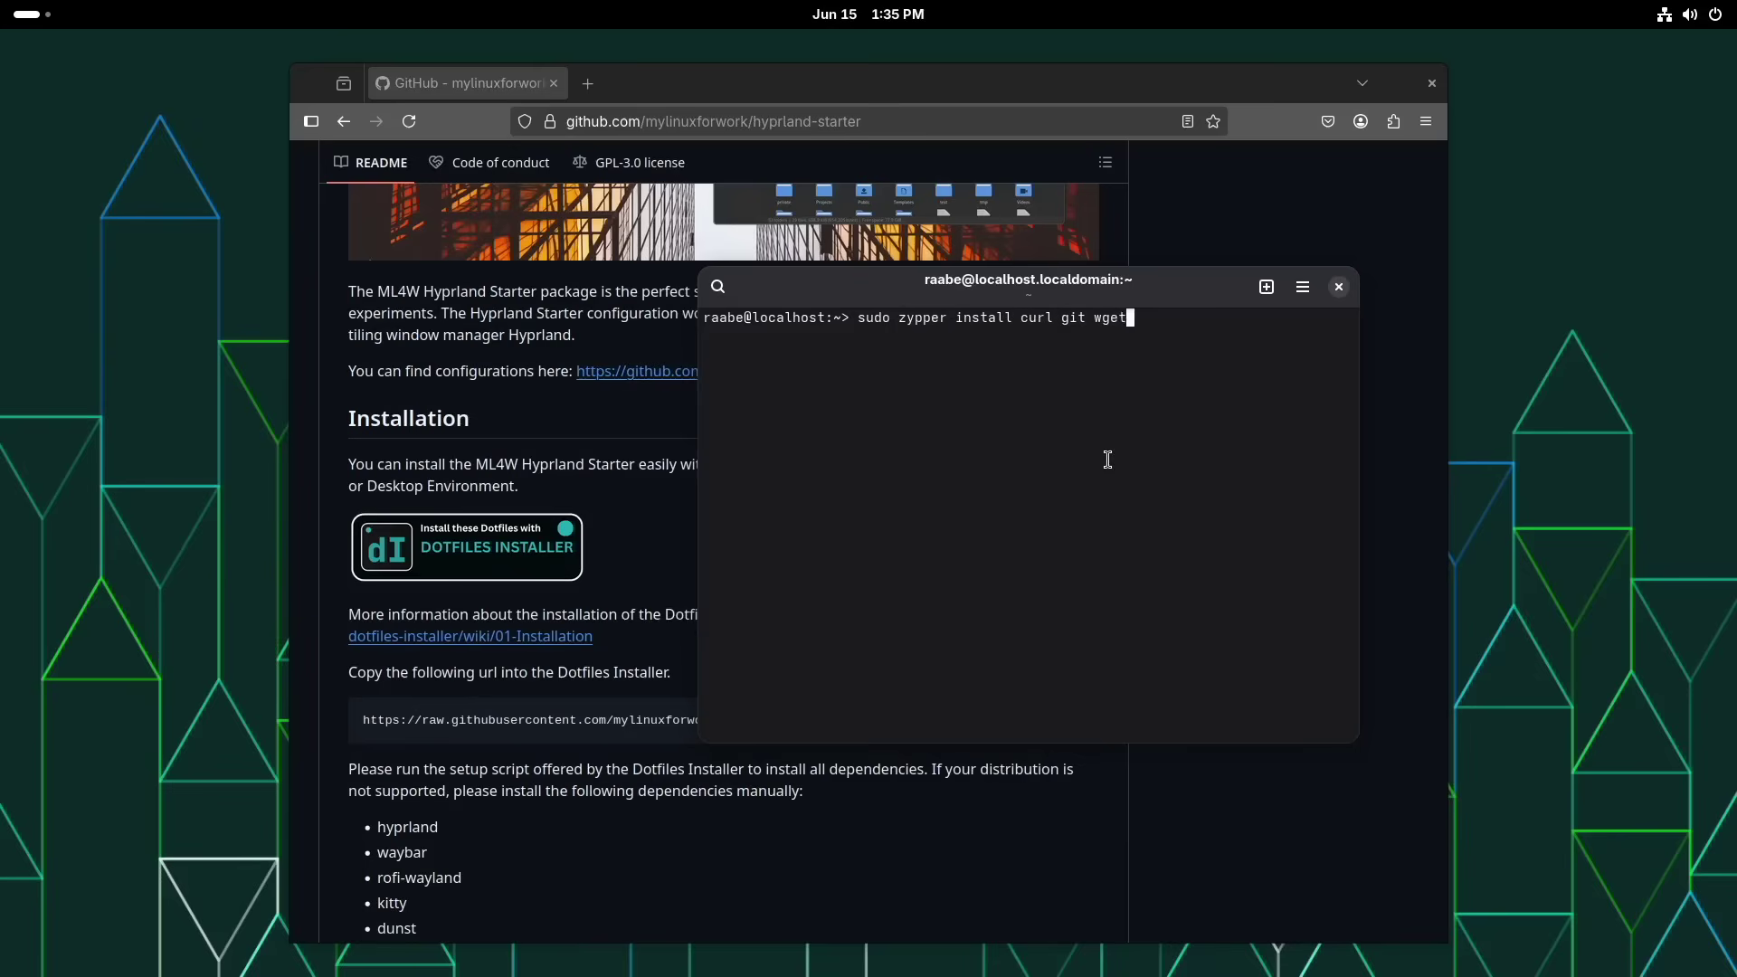
key(Return)
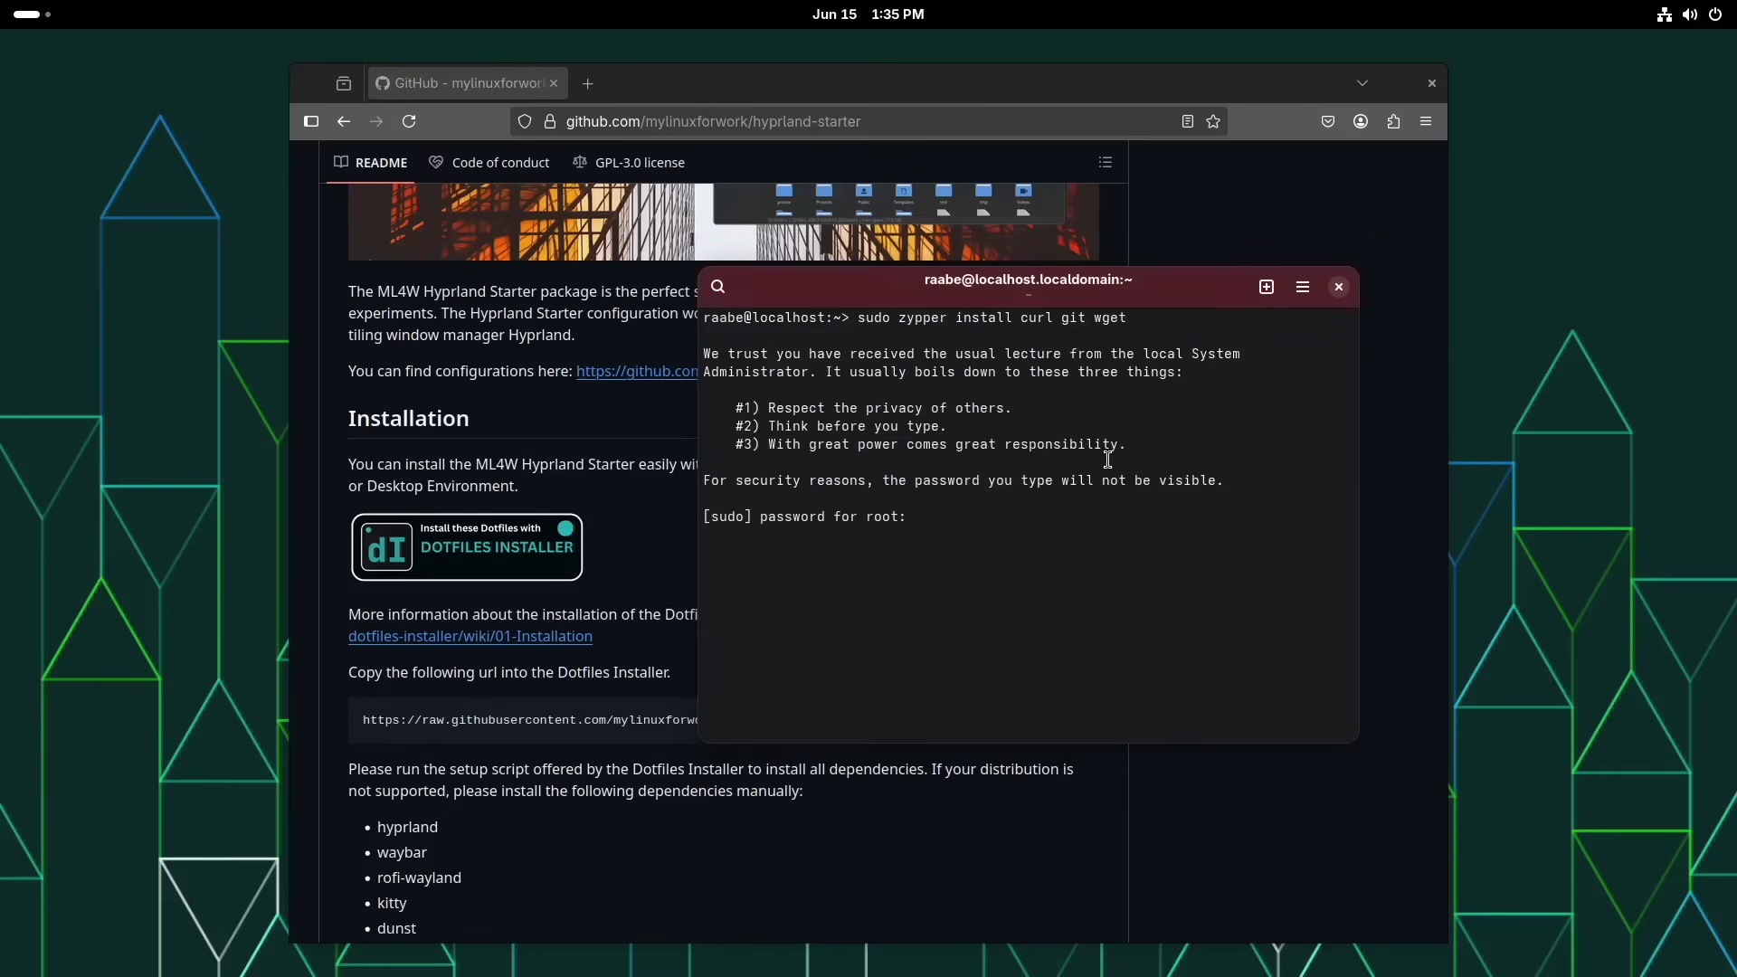
key(Return)
key(Return)
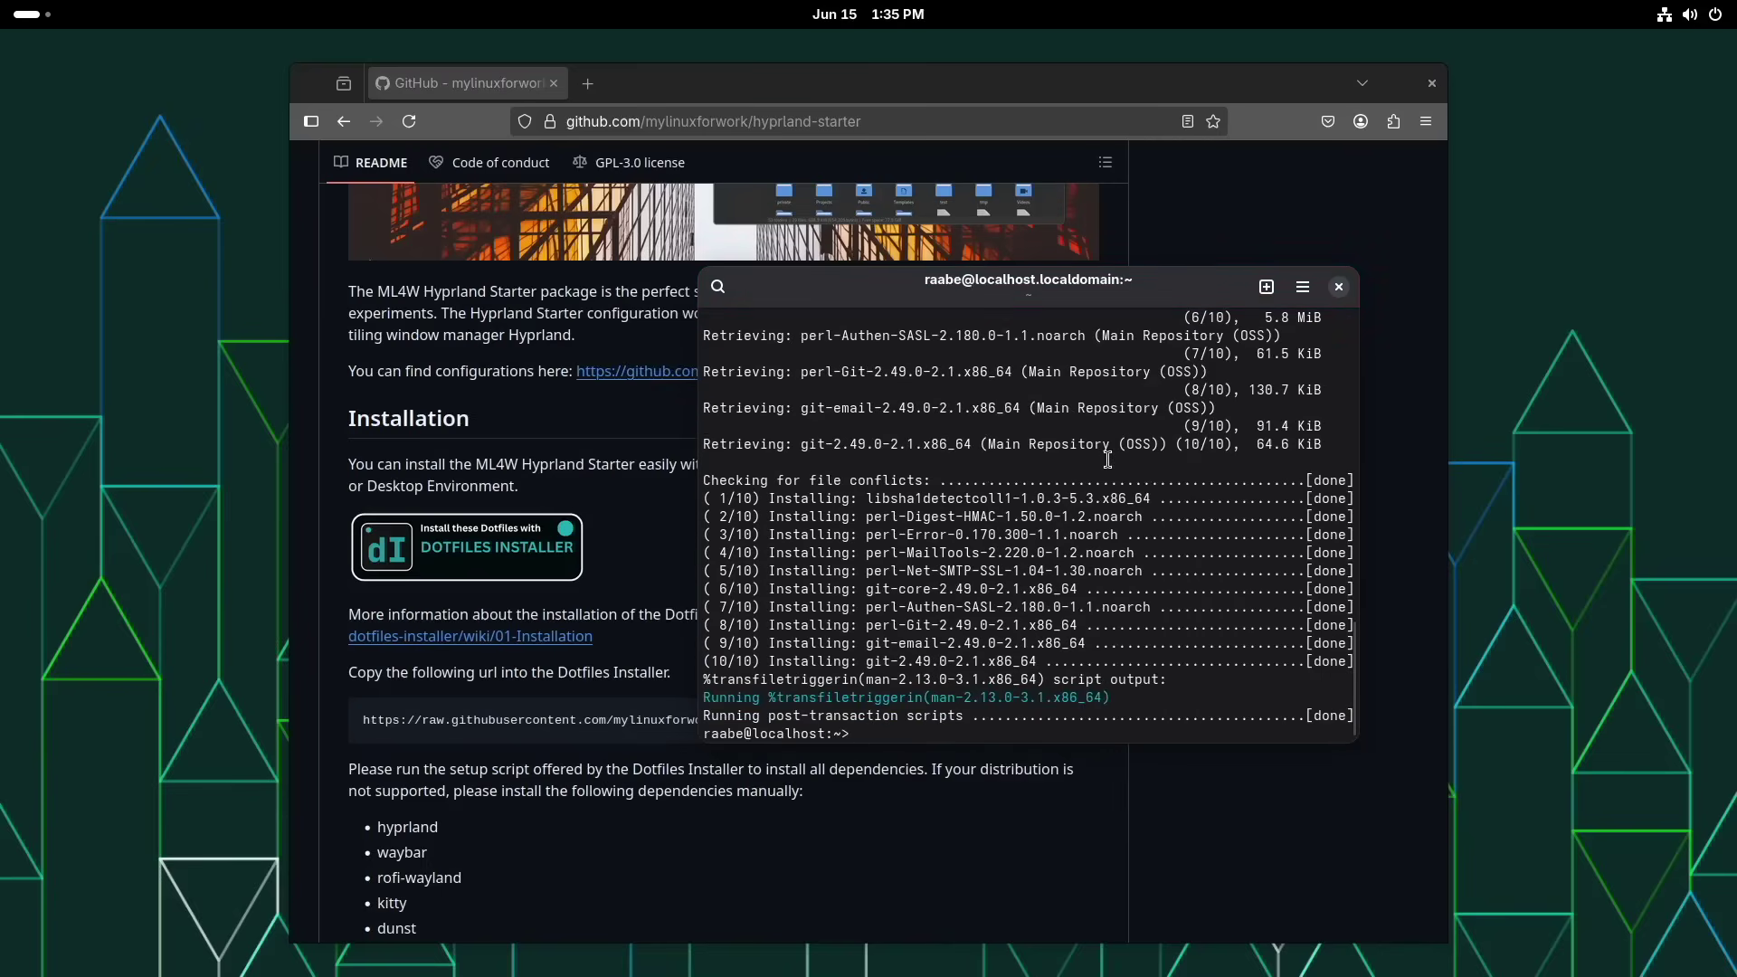
drag(1187, 299, 1186, 344)
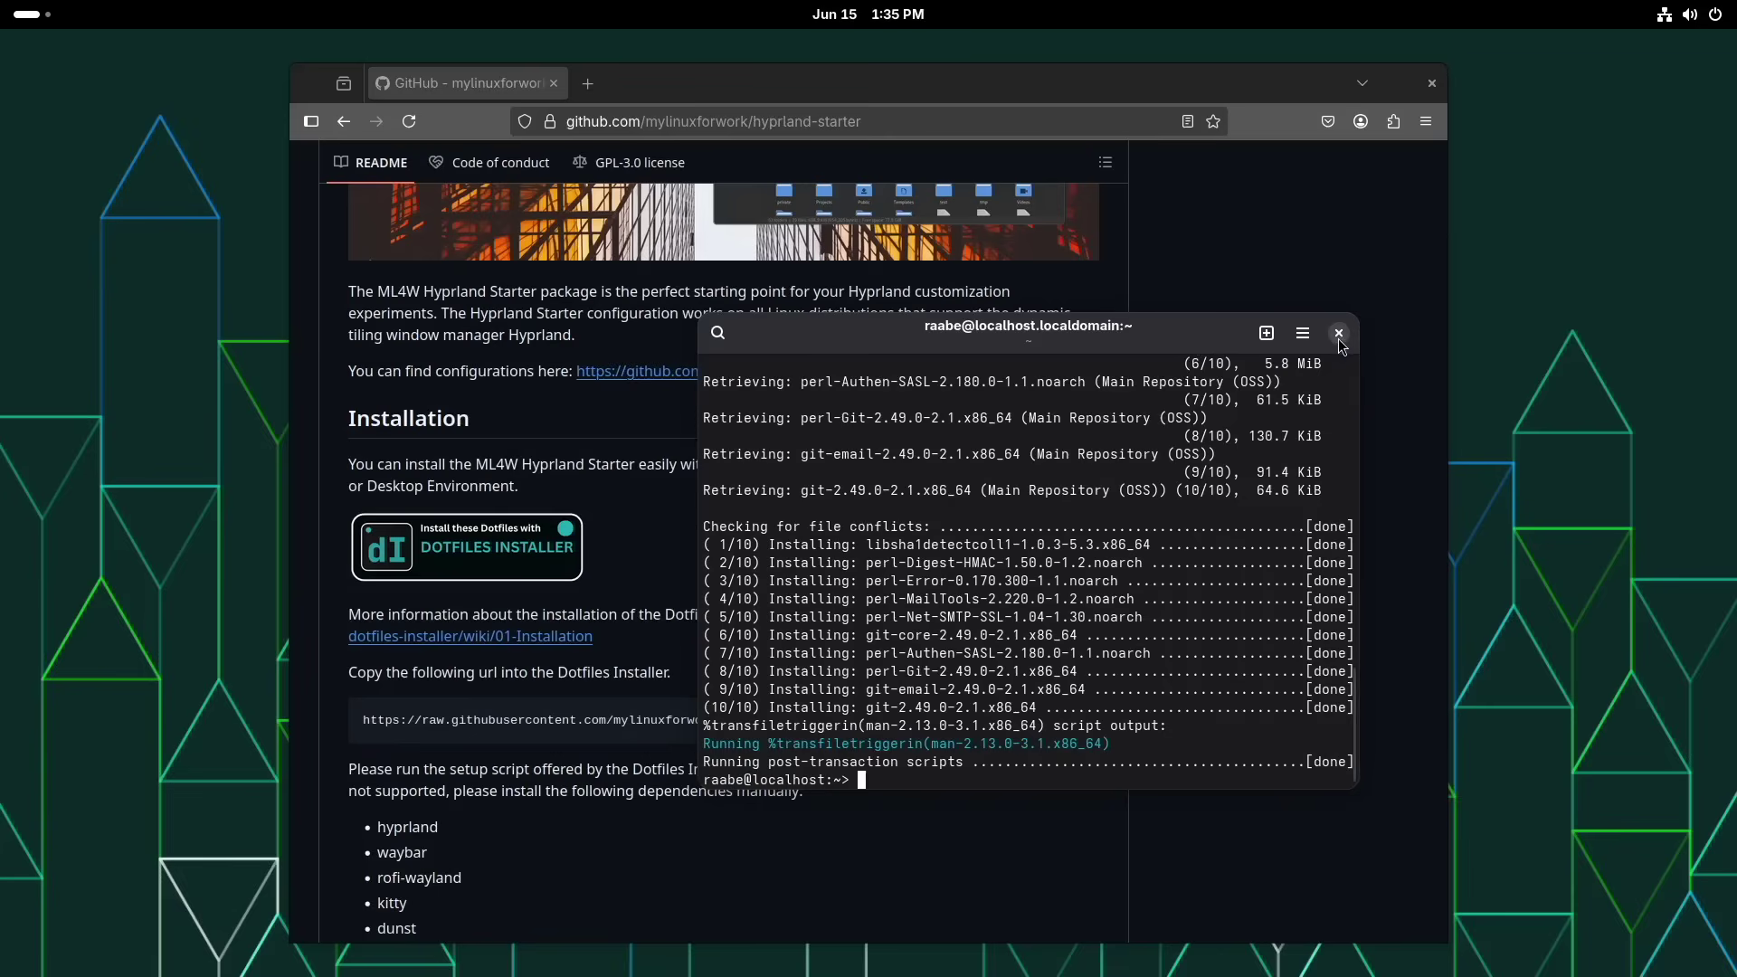
- Follow the Dotfiles Installer badge to its repository and copy the bash curl install command
click(596, 520)
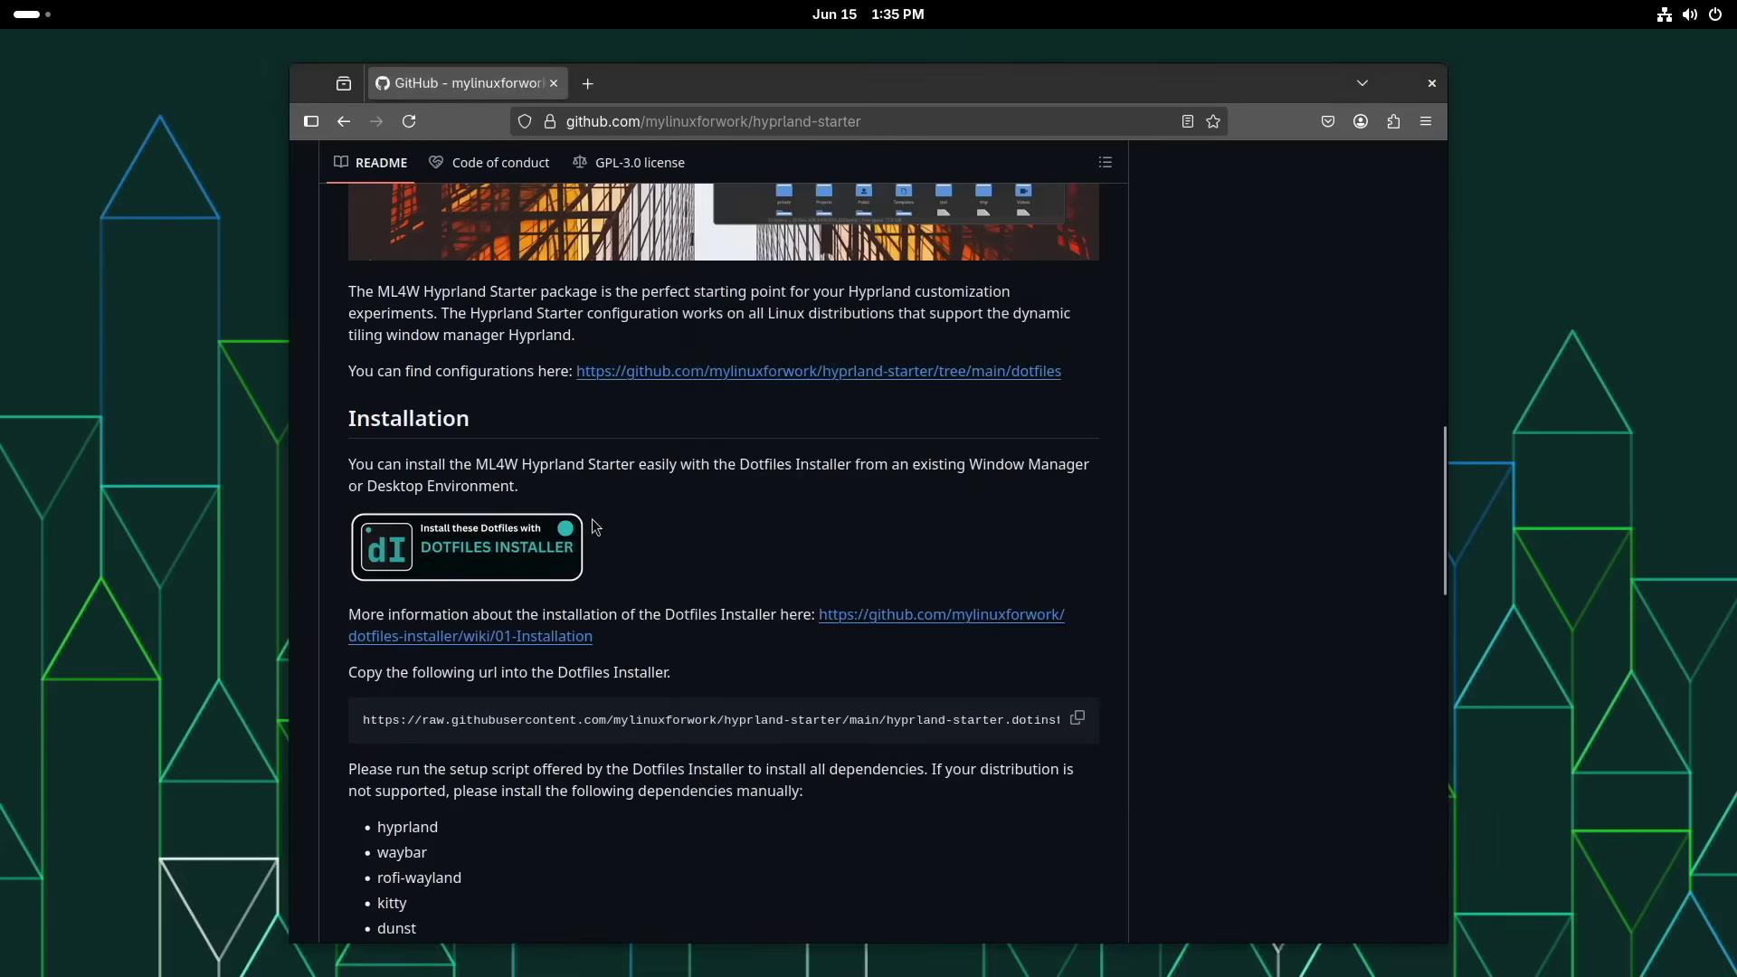
click(515, 547)
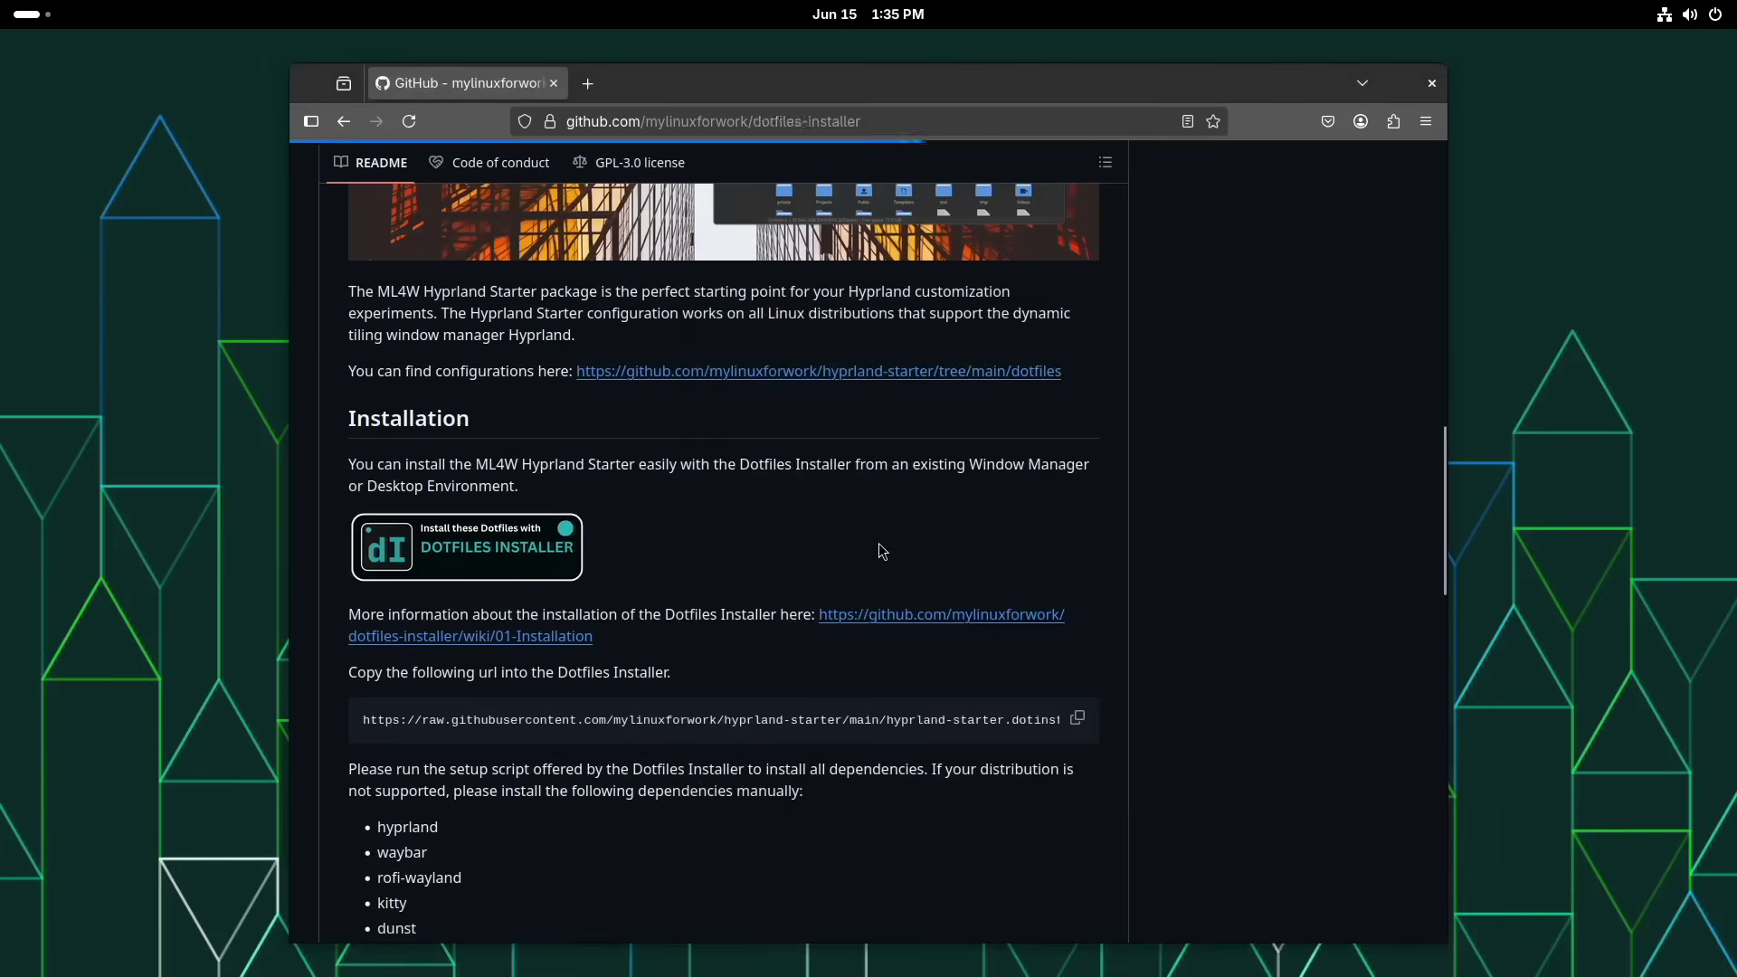
scroll(867, 539, down, 10)
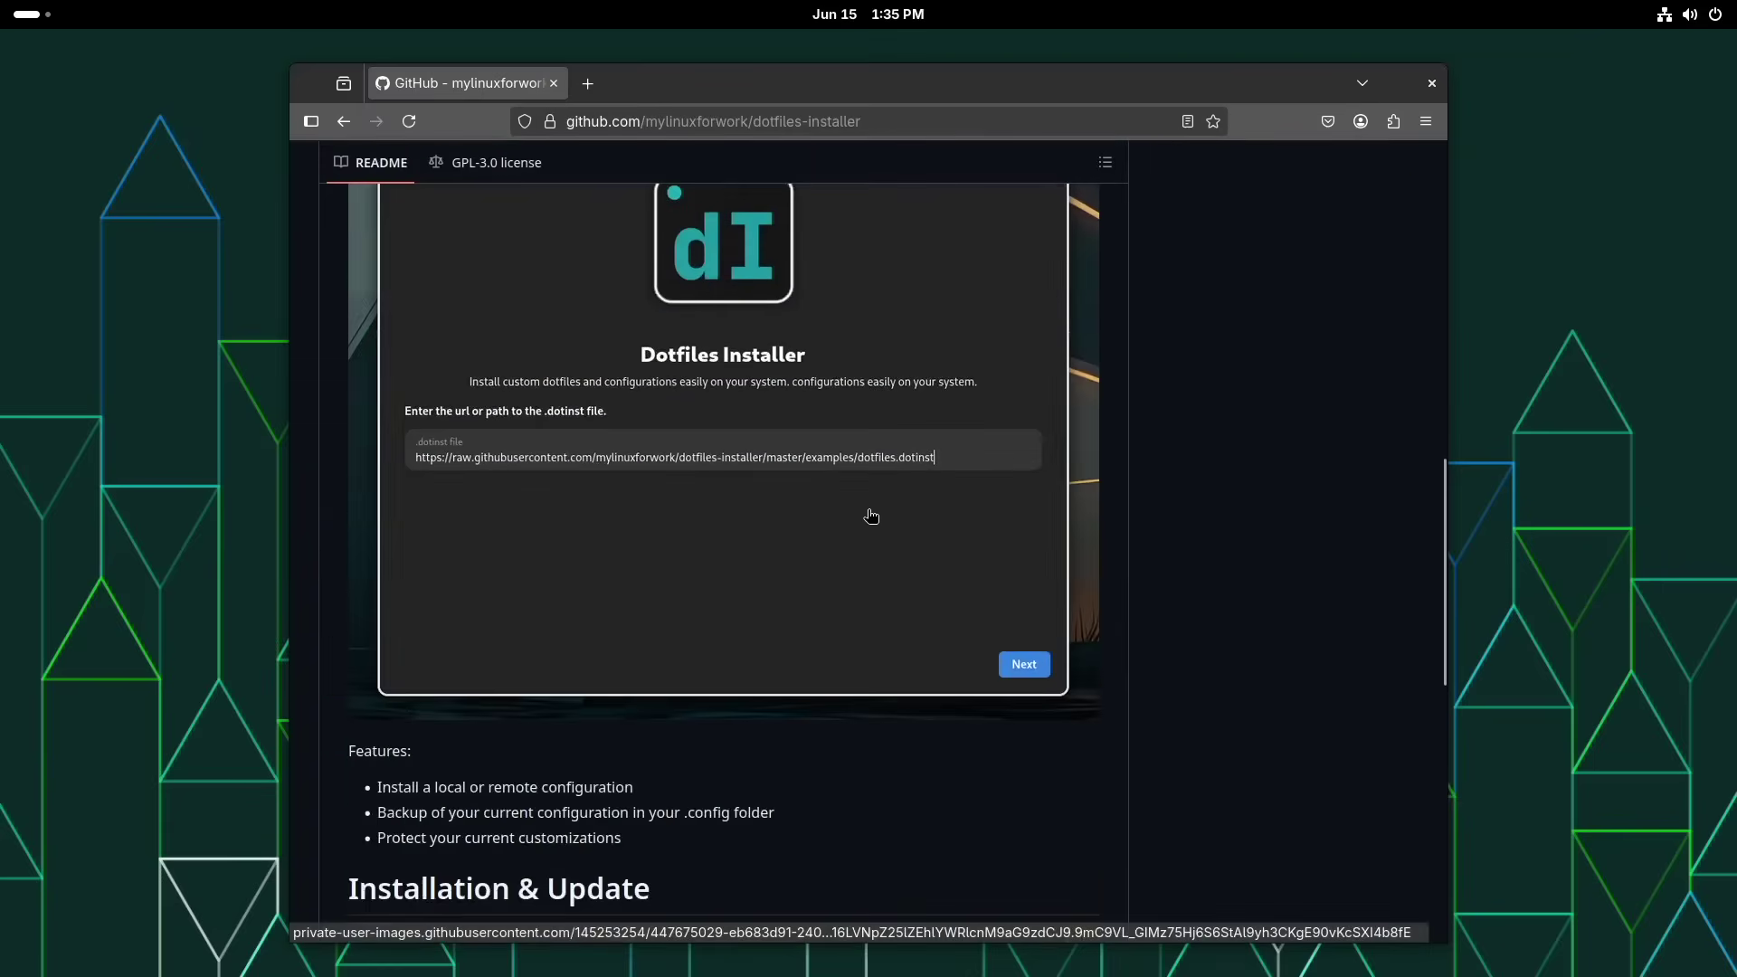
scroll(878, 511, up, 2)
scroll(878, 511, down, 8)
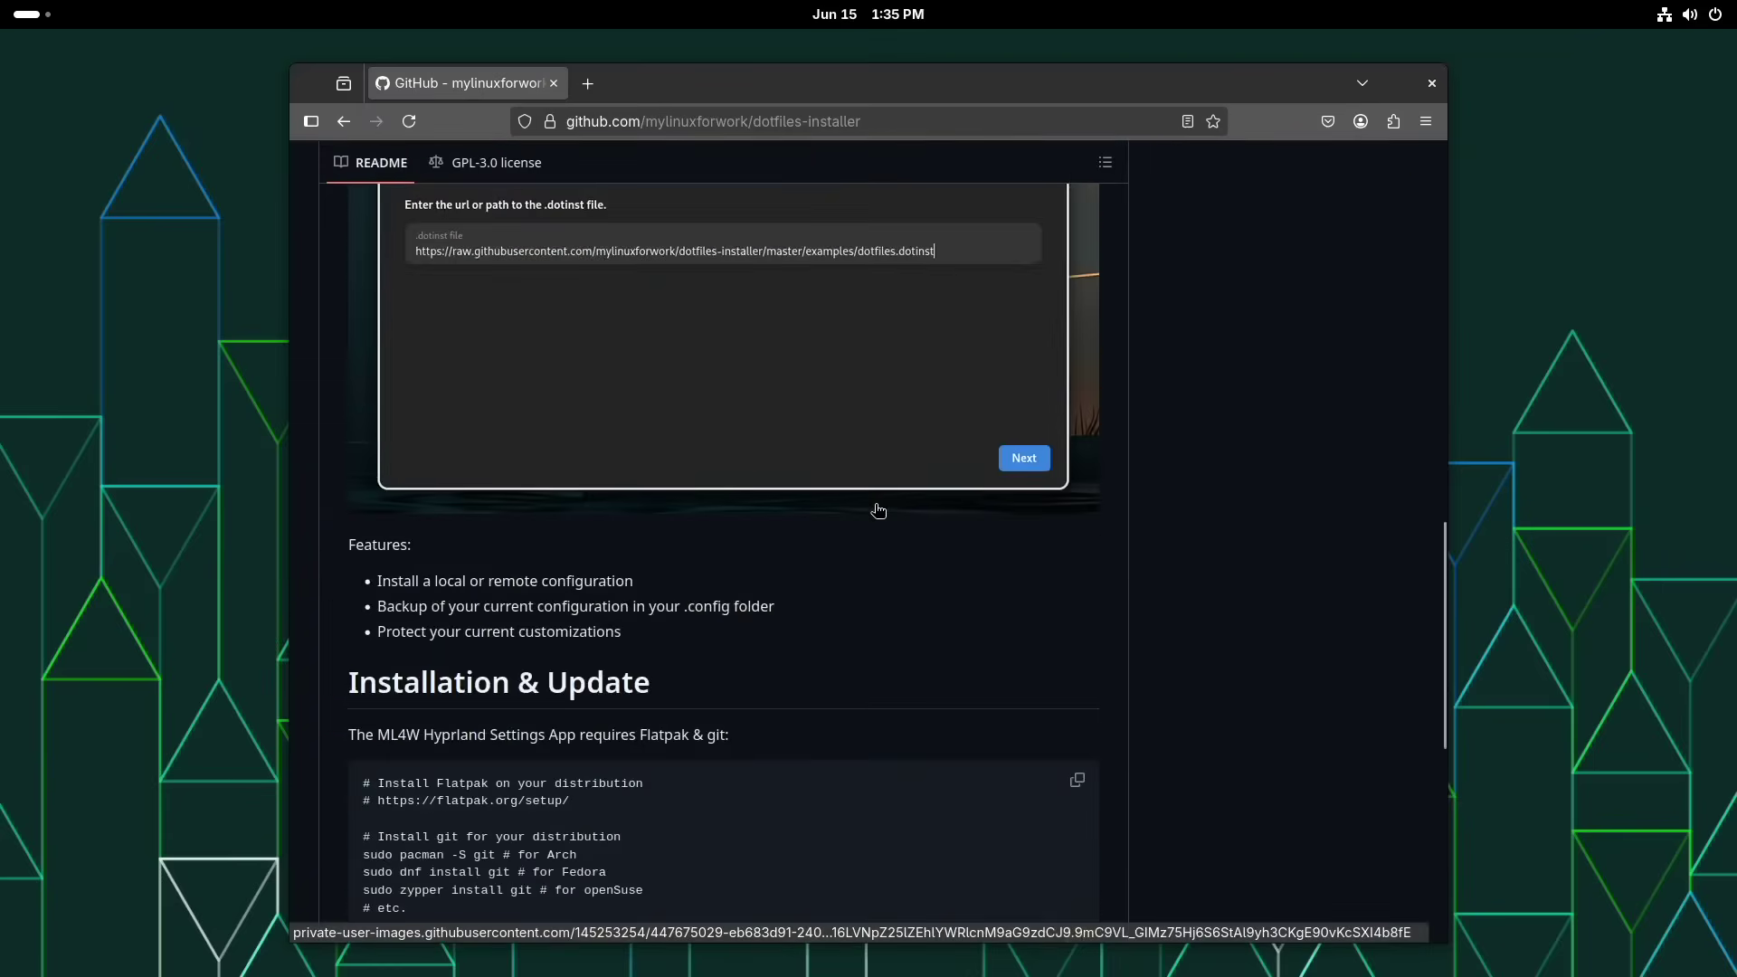
scroll(876, 510, down, 4)
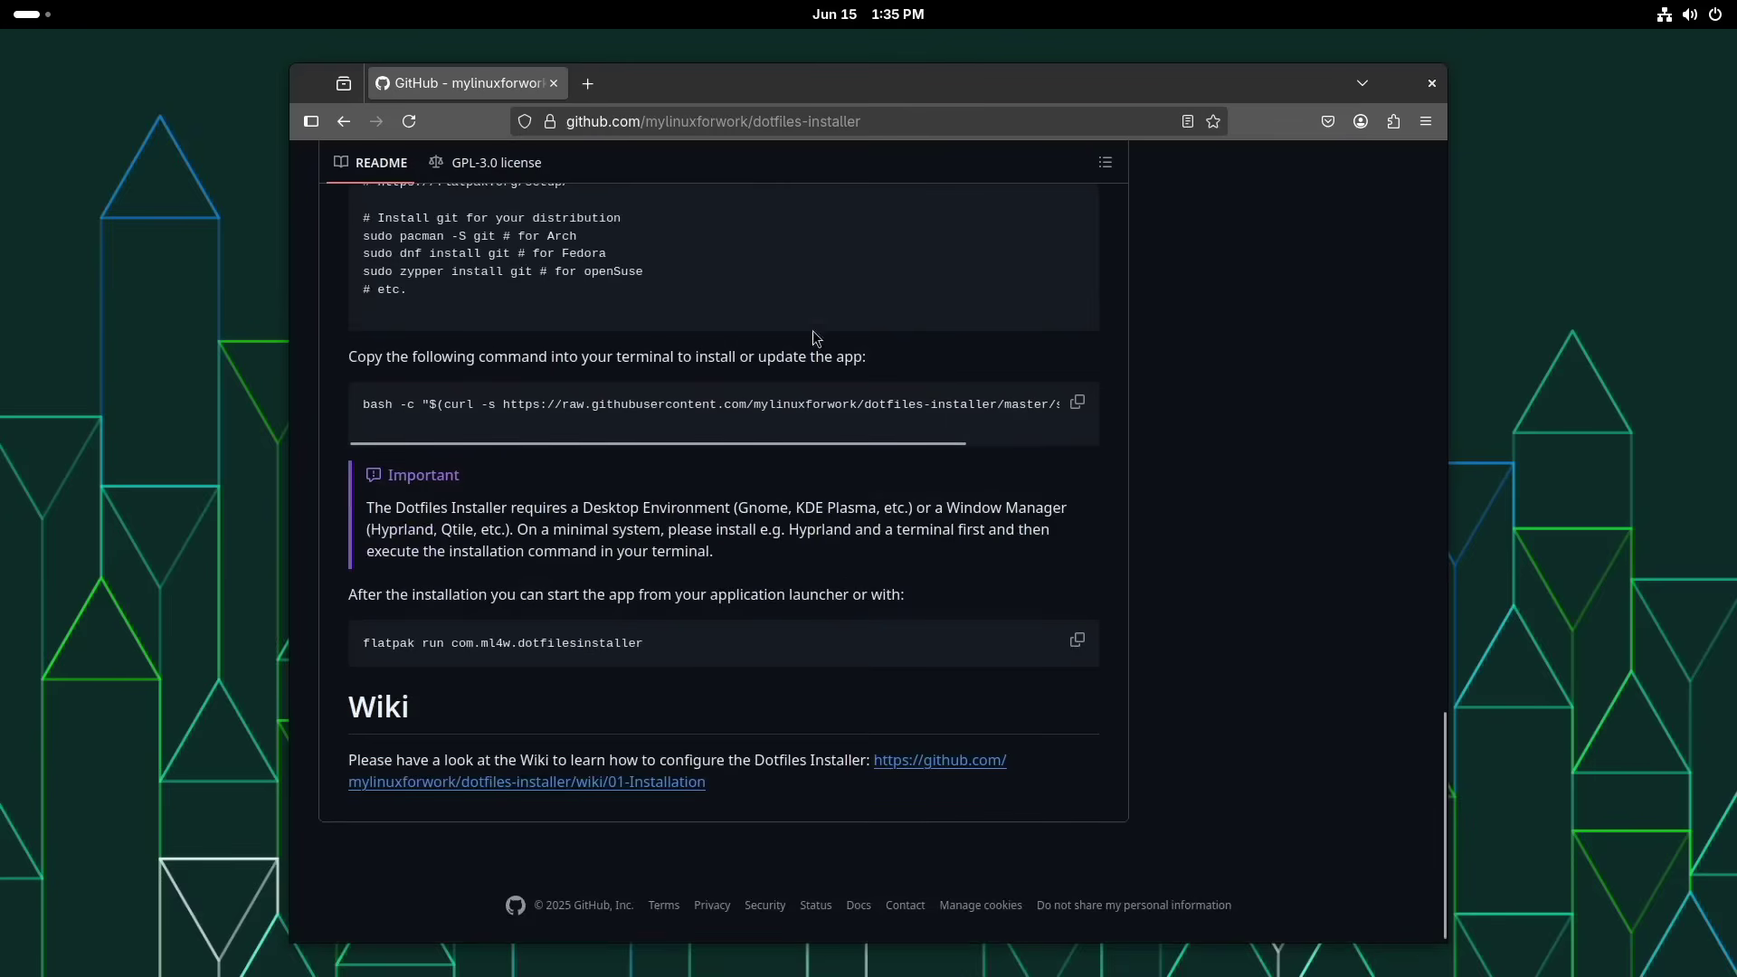
click(1079, 407)
drag(789, 85, 1225, 63)
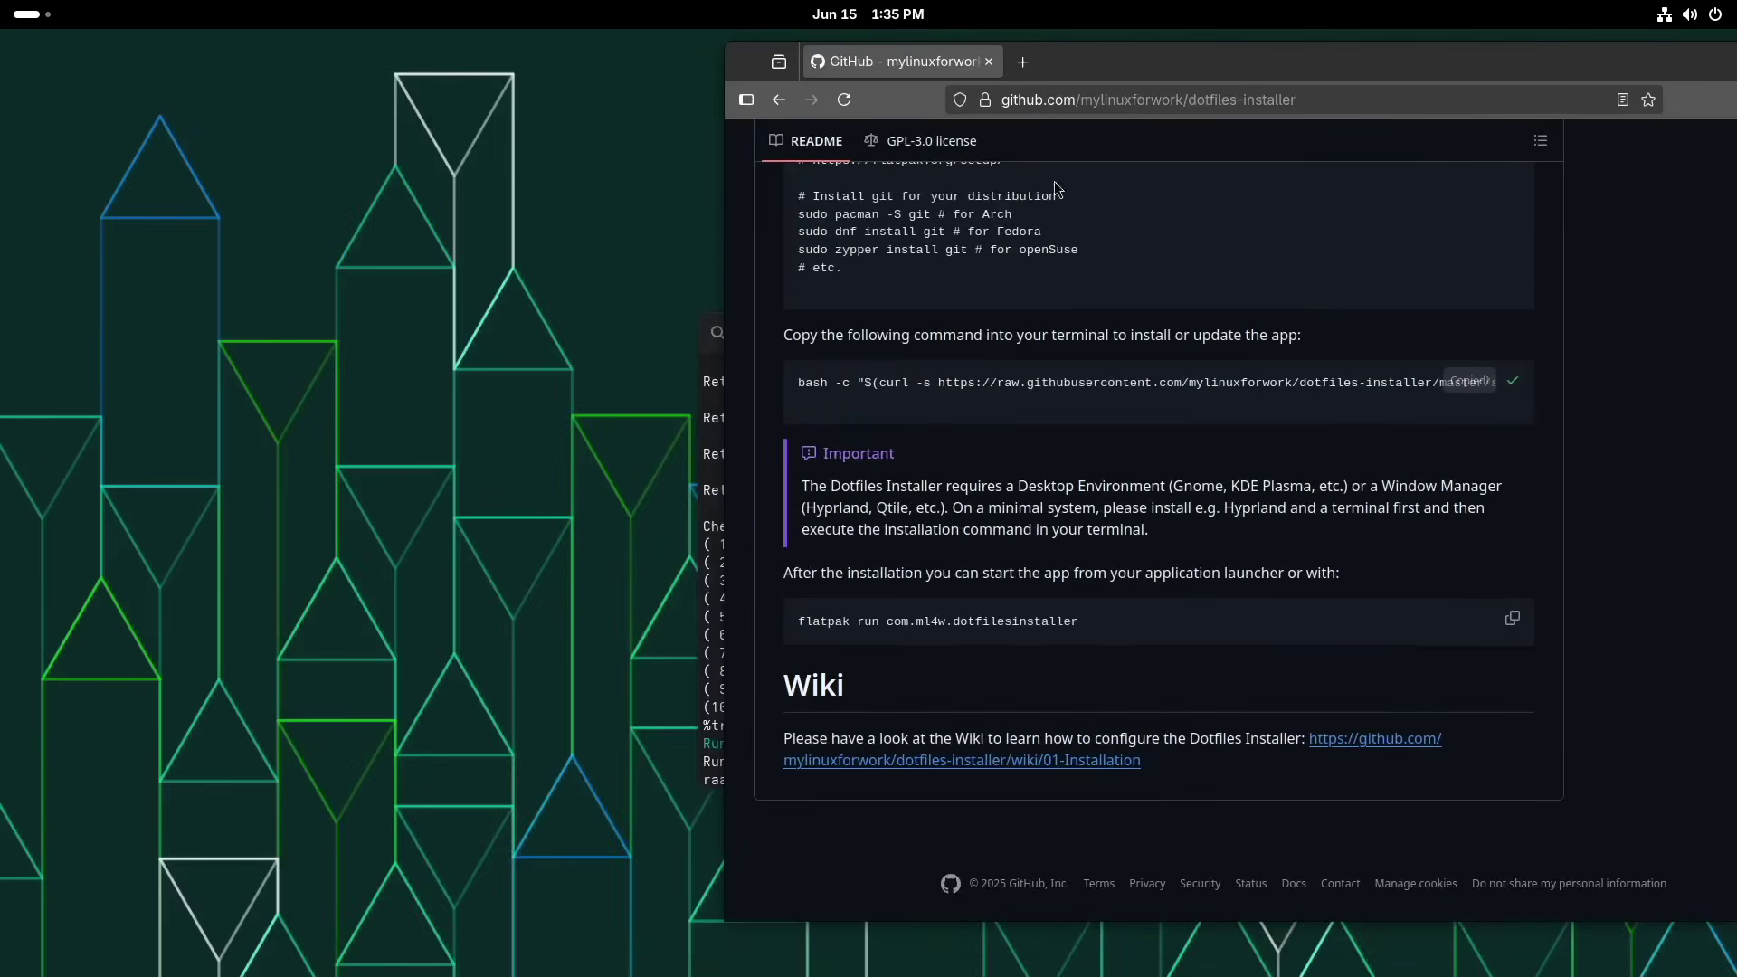
- Paste the bash install command into Console and run it to install the Dotfiles Installer flatpak
click(716, 470)
drag(737, 297, 541, 209)
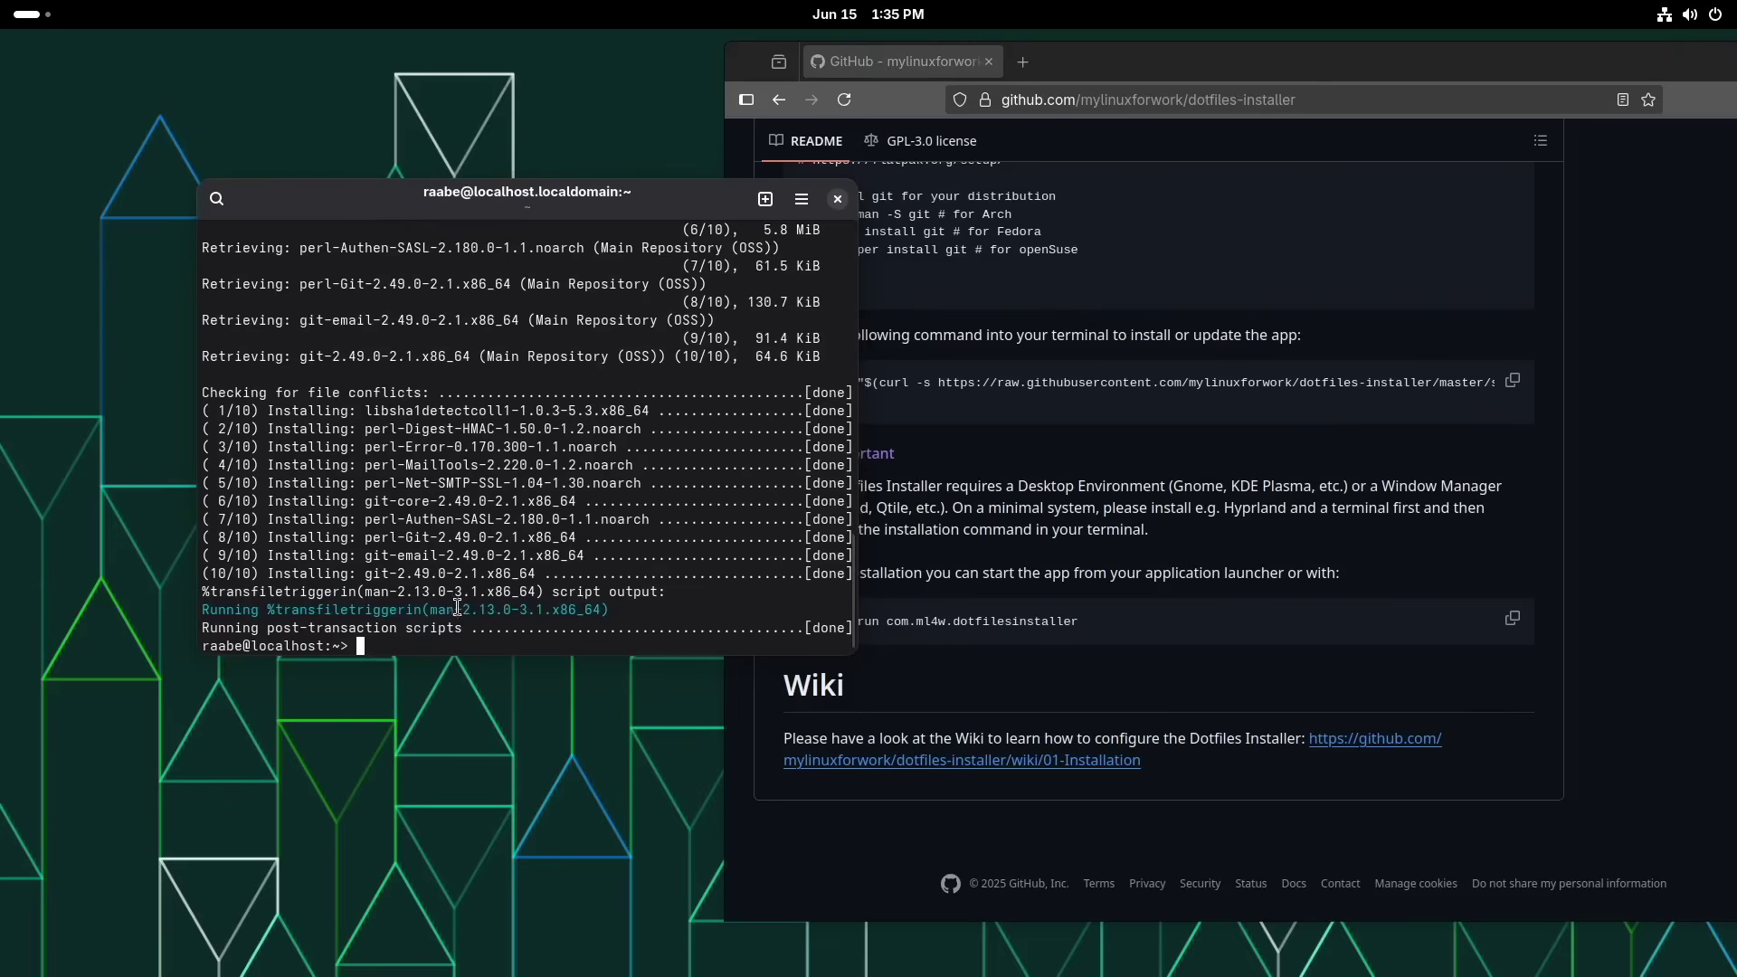
key(ctrl+shift+v)
key(Return)
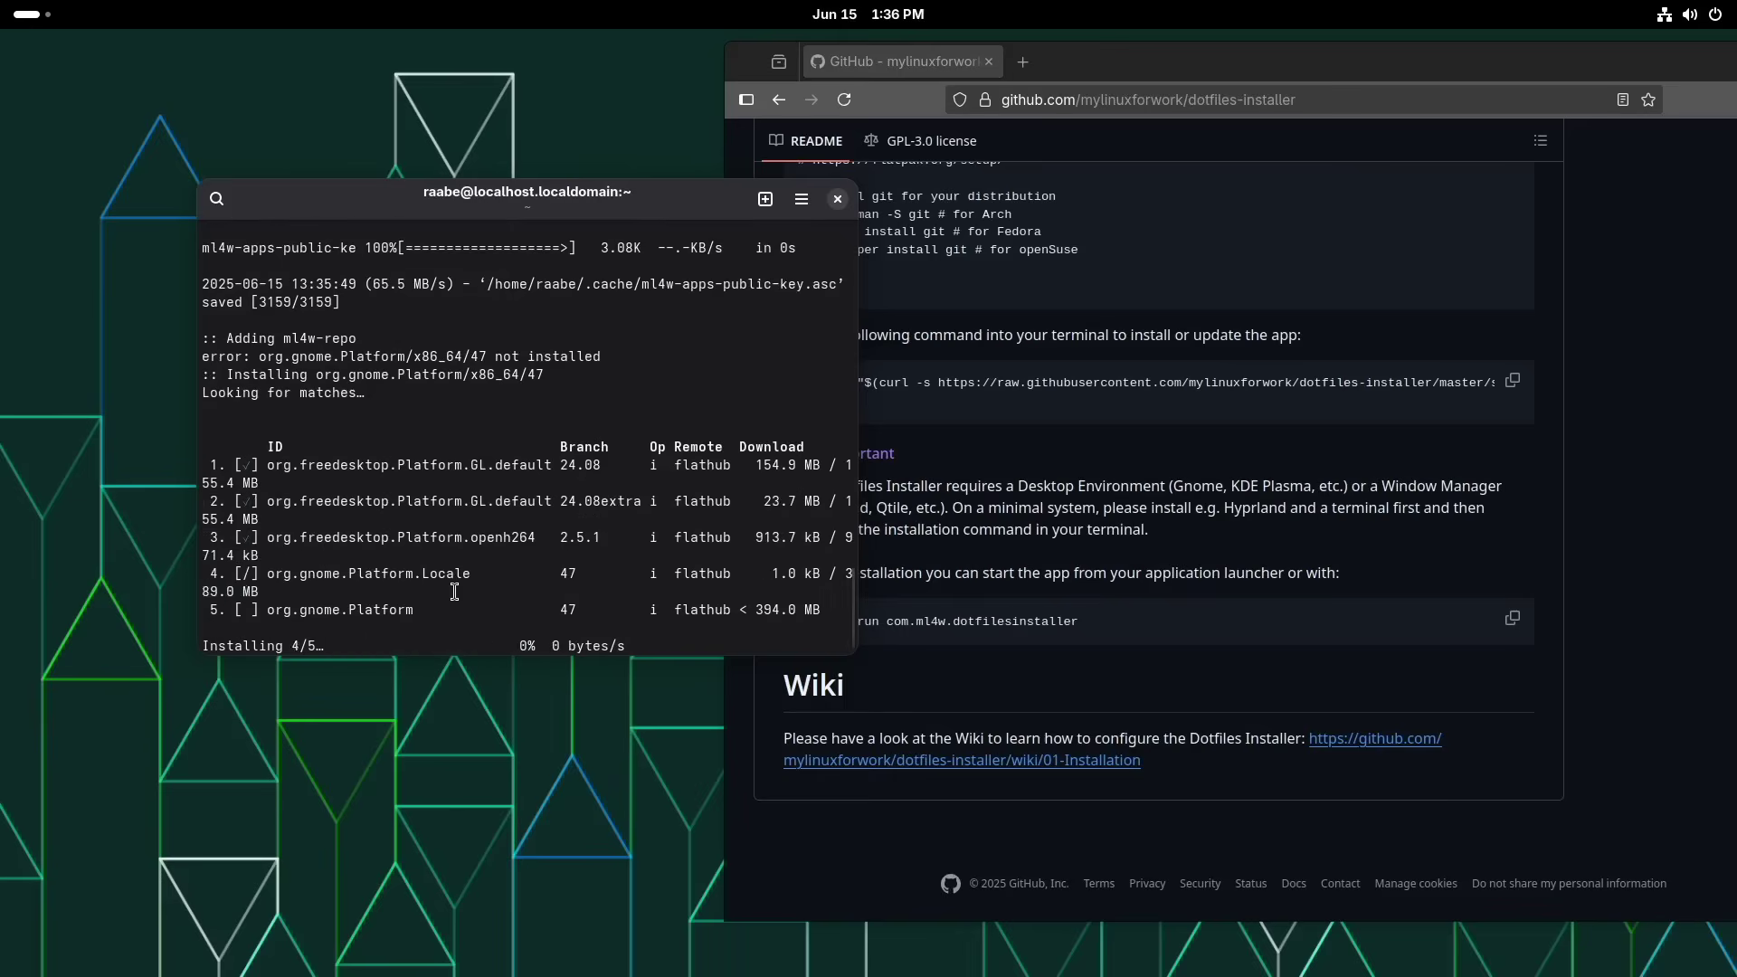
click(1086, 387)
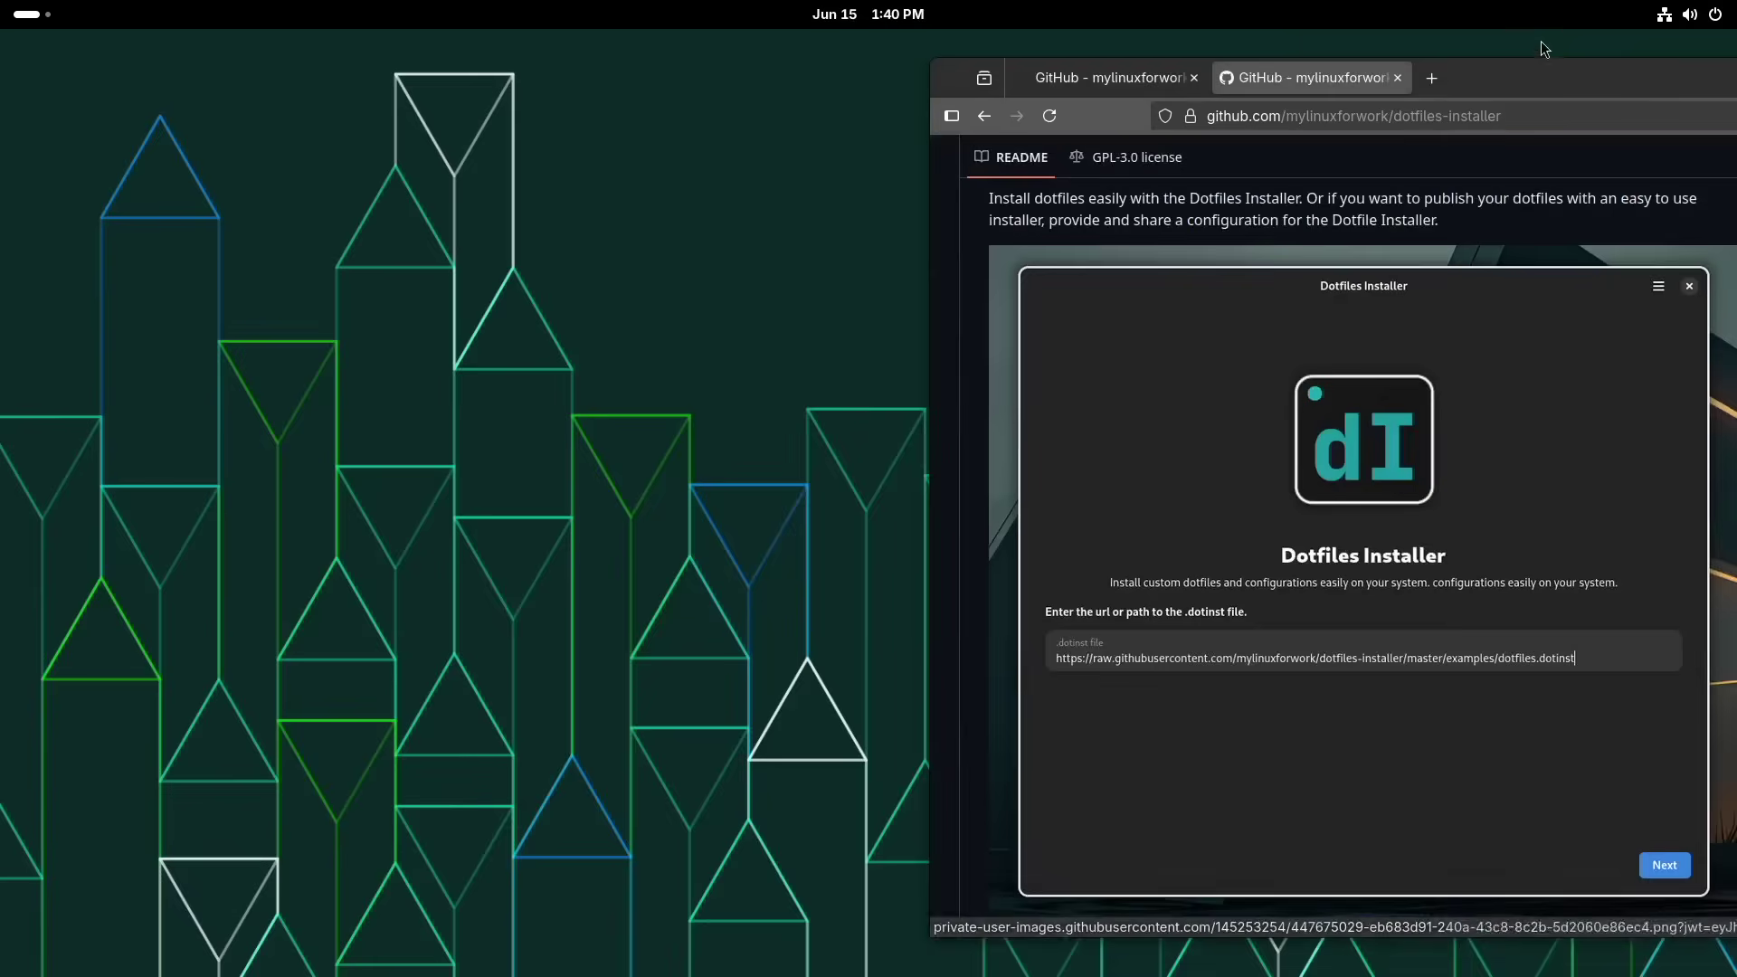
- Restart via the quick settings power menu, boot the default openSUSE entry, and sign back in
drag(1540, 41, 1116, 69)
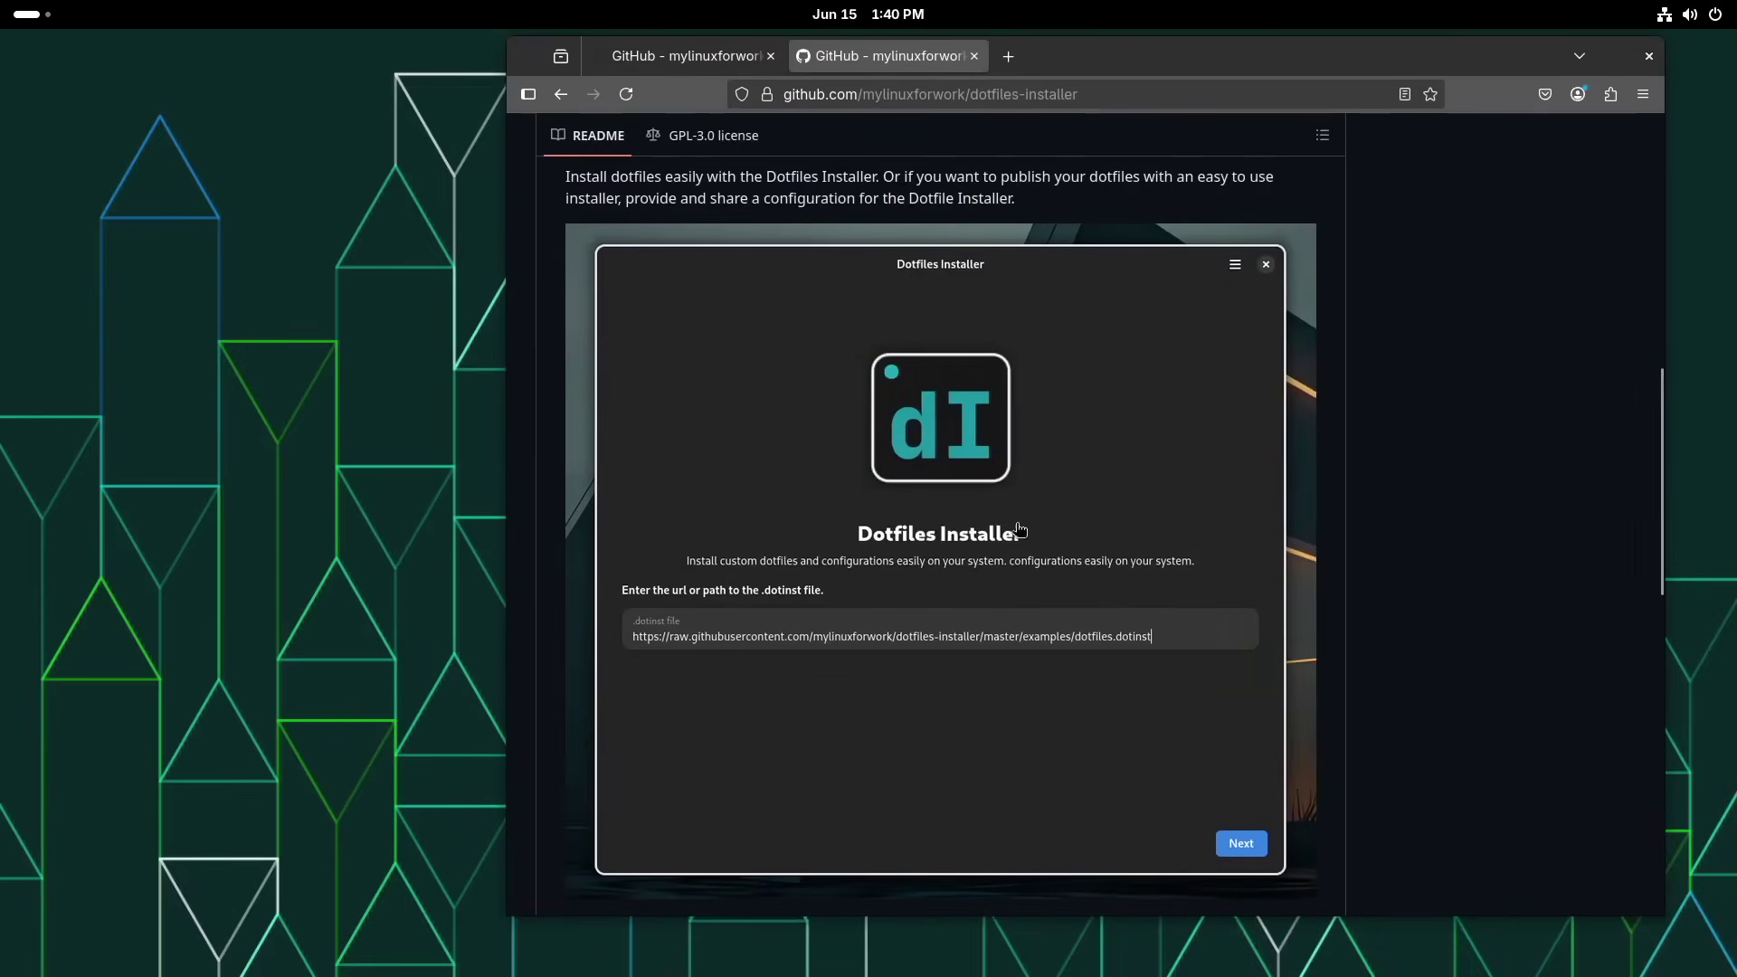
click(1720, 14)
click(1690, 72)
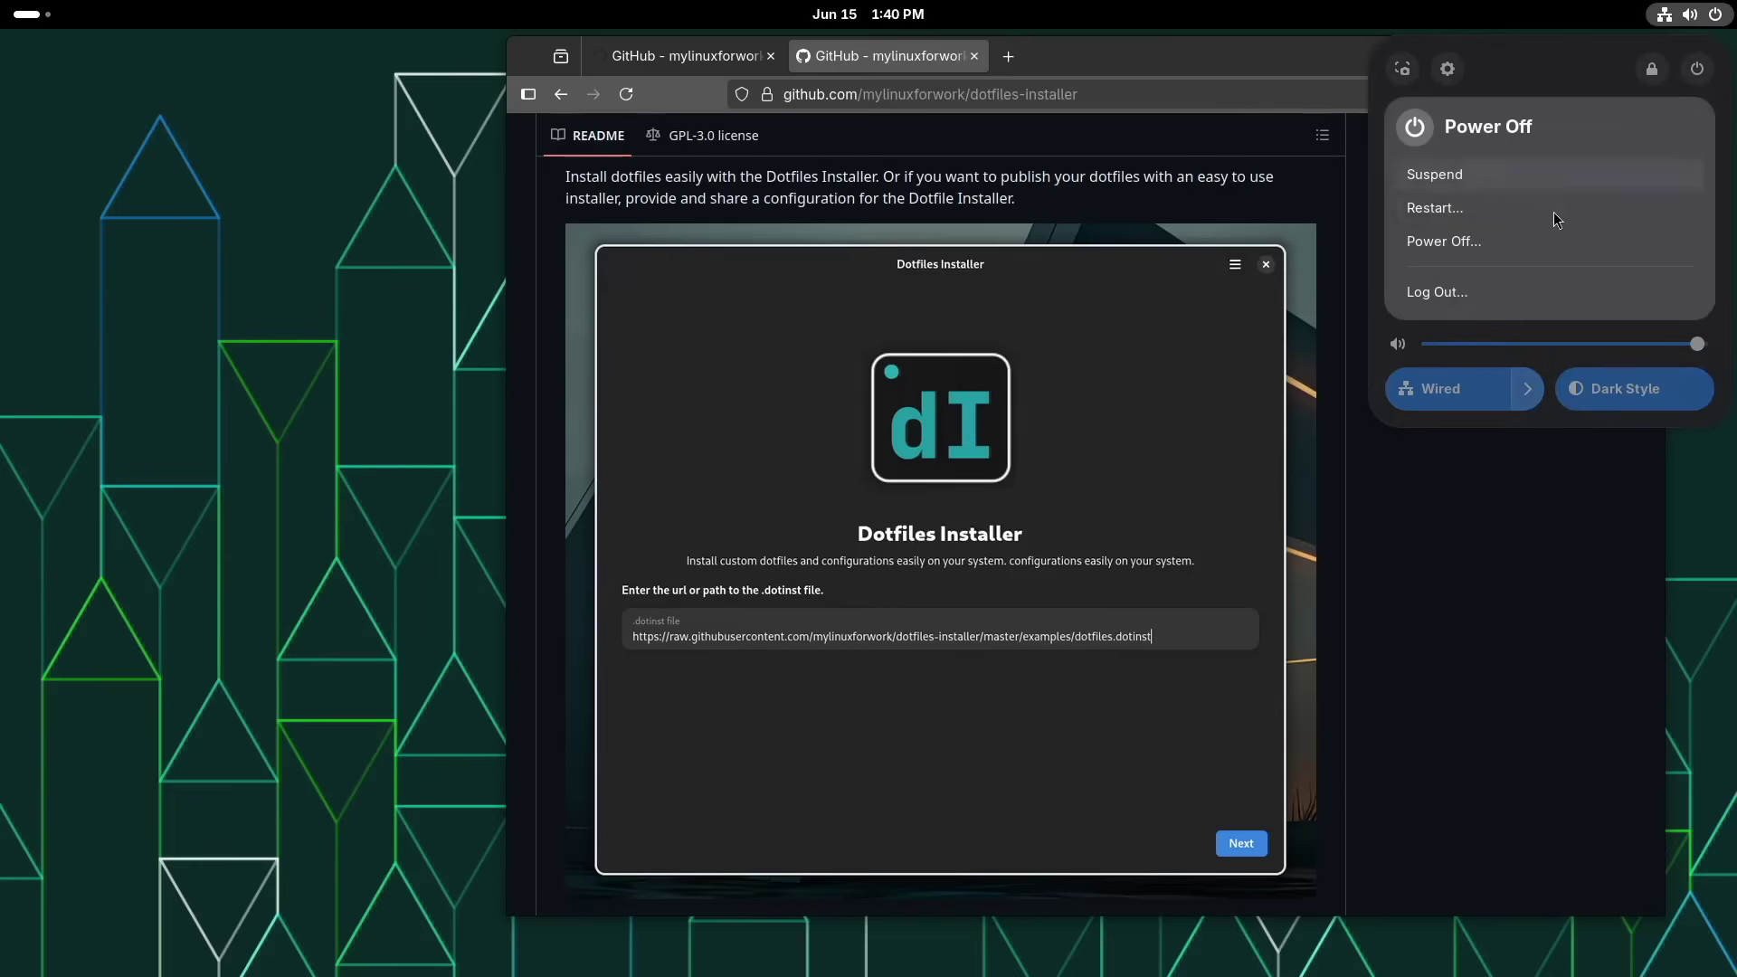
click(1533, 208)
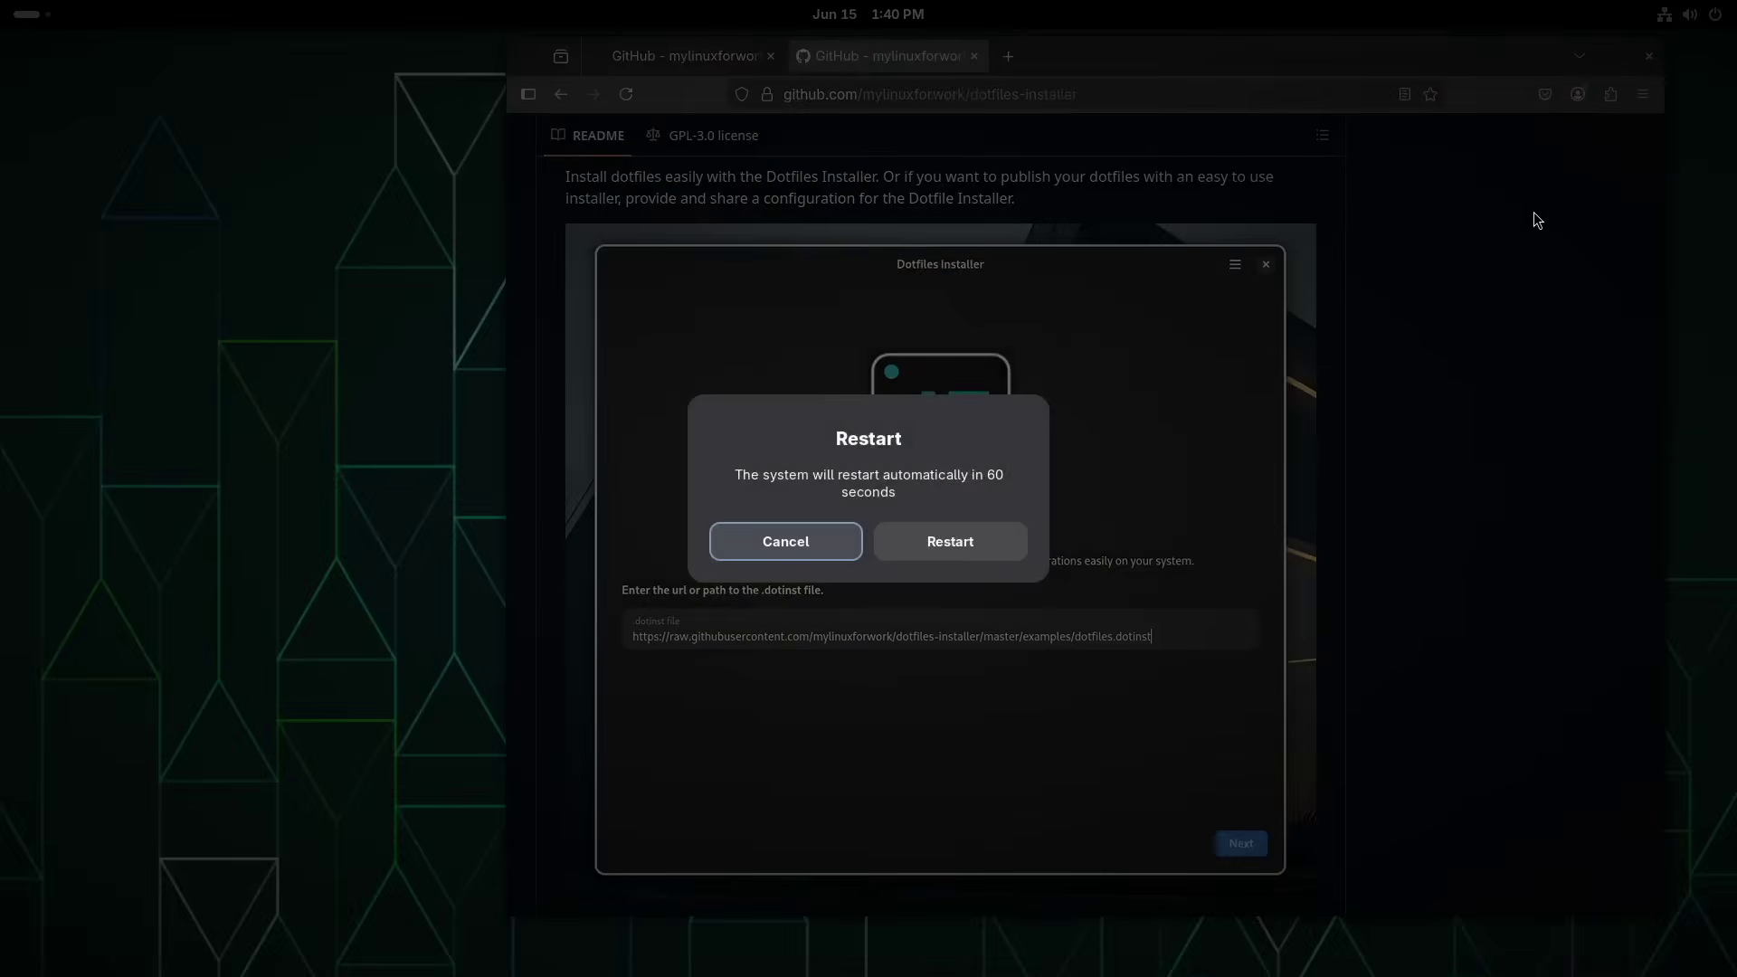
click(988, 539)
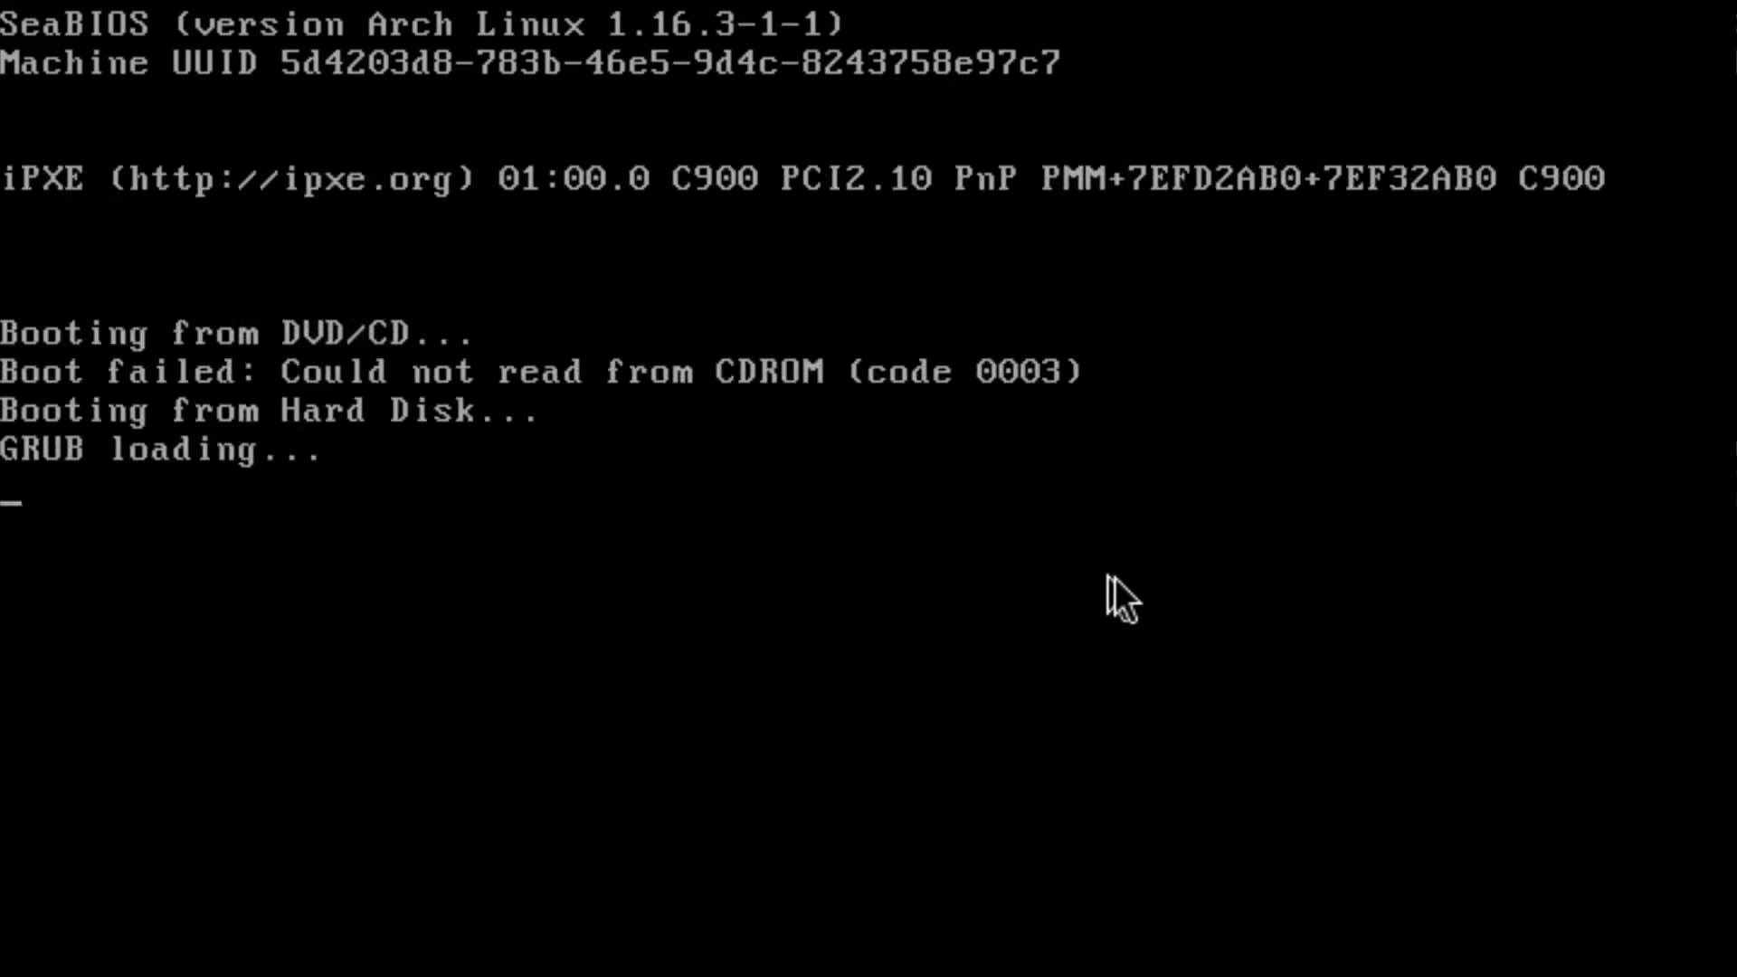
key(Return)
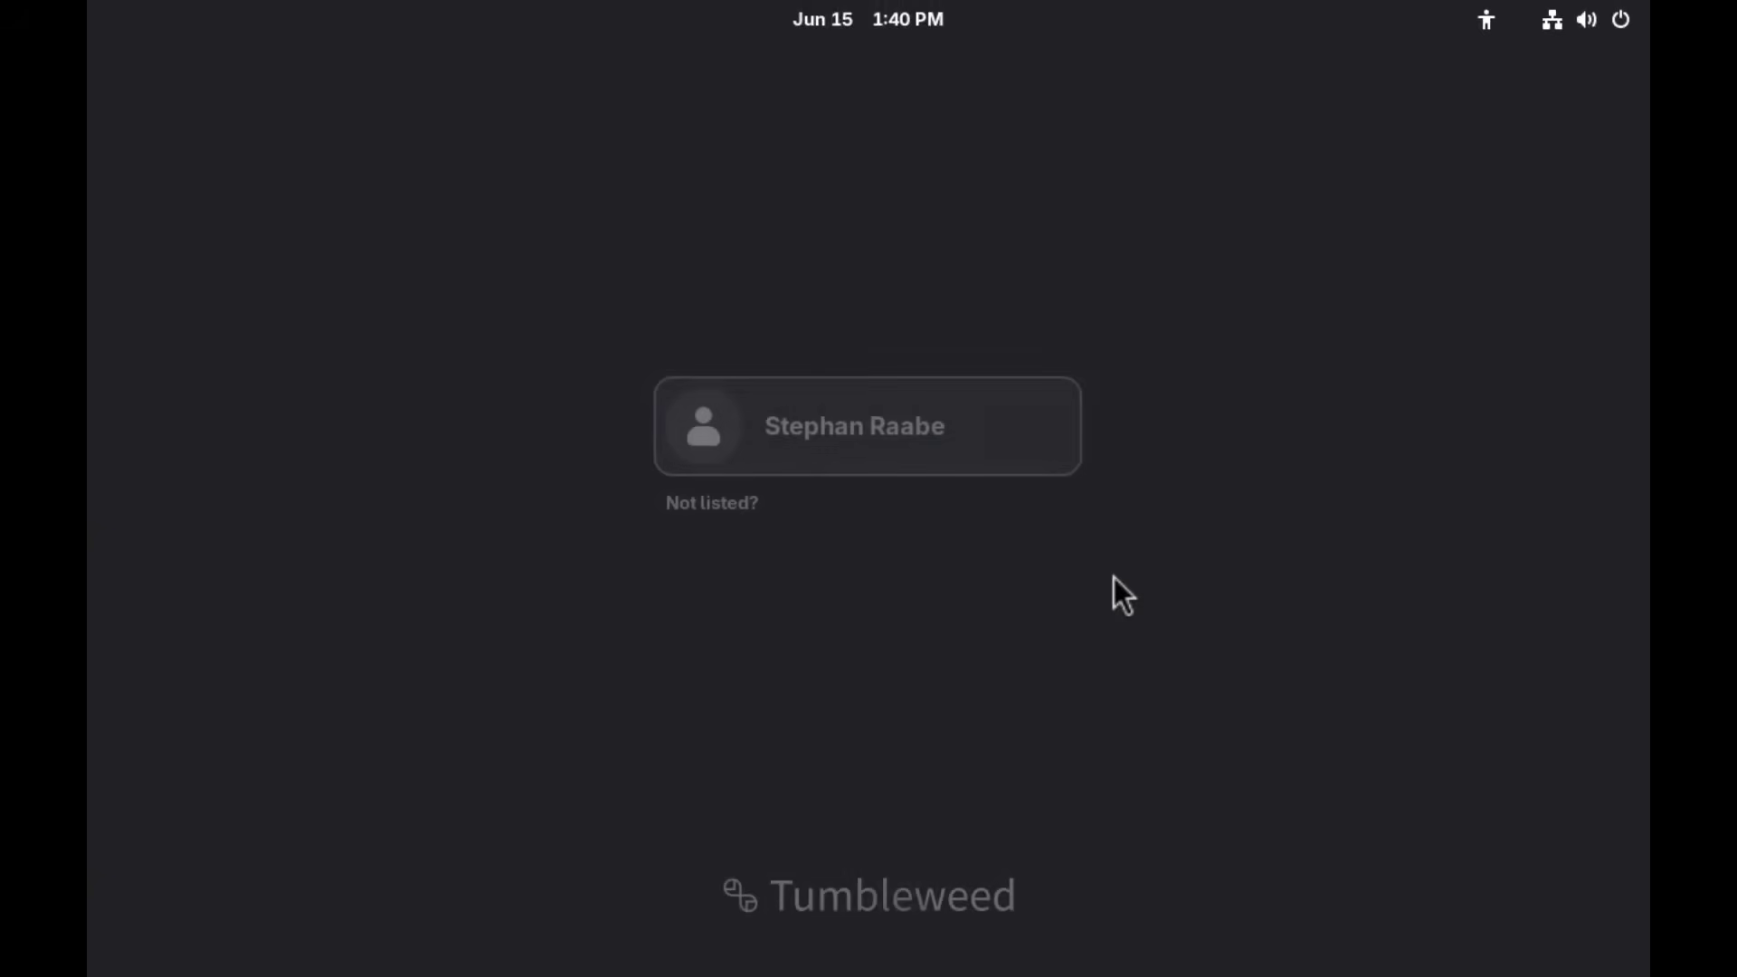
click(900, 438)
text(******)
key(Return)
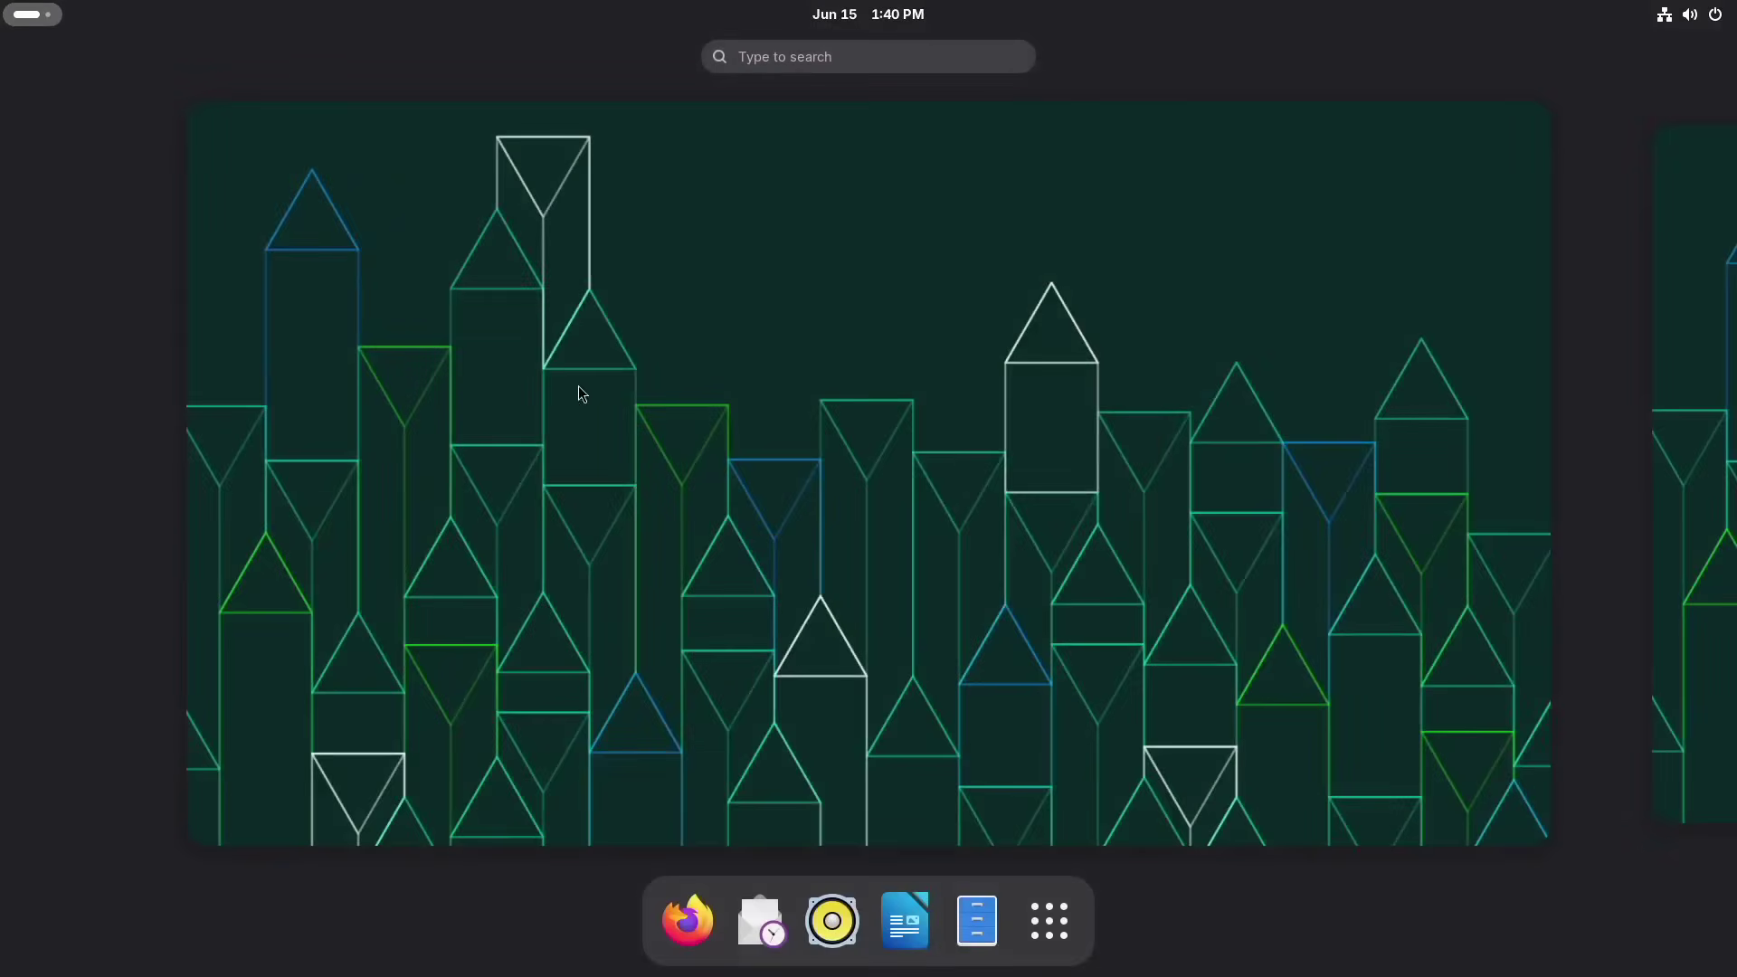
- Launch the Dotfiles Installer by searching 'dot' in Activities
click(599, 180)
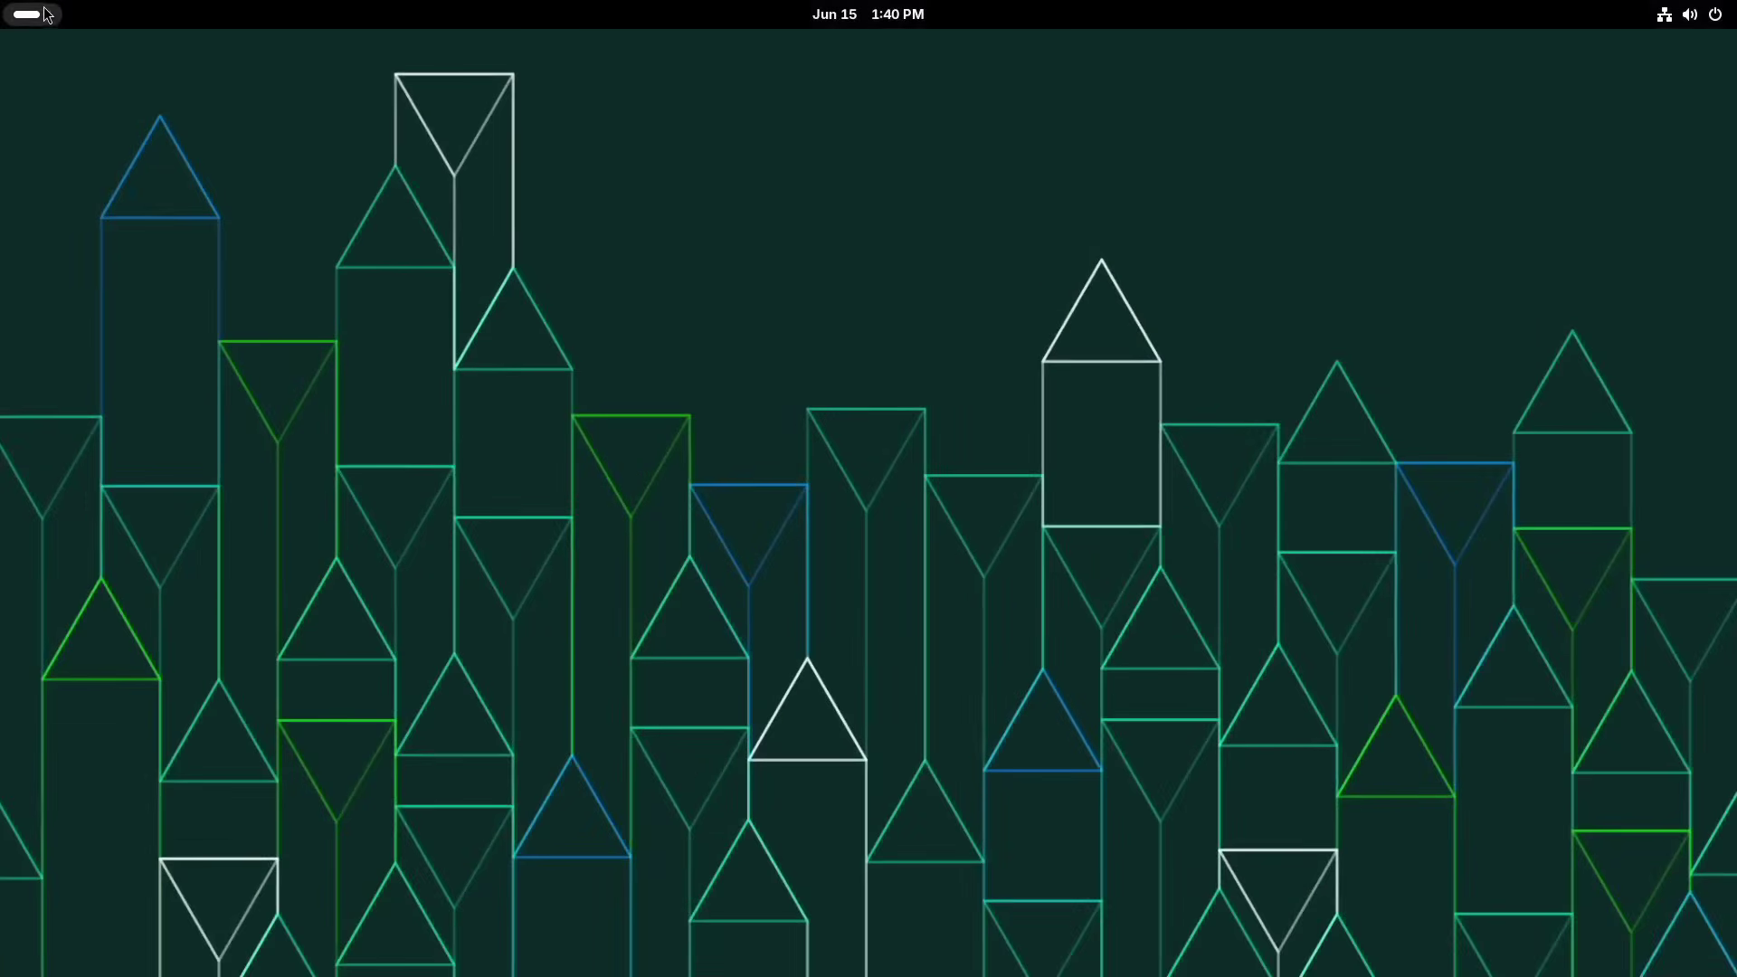
key(super)
text(dot)
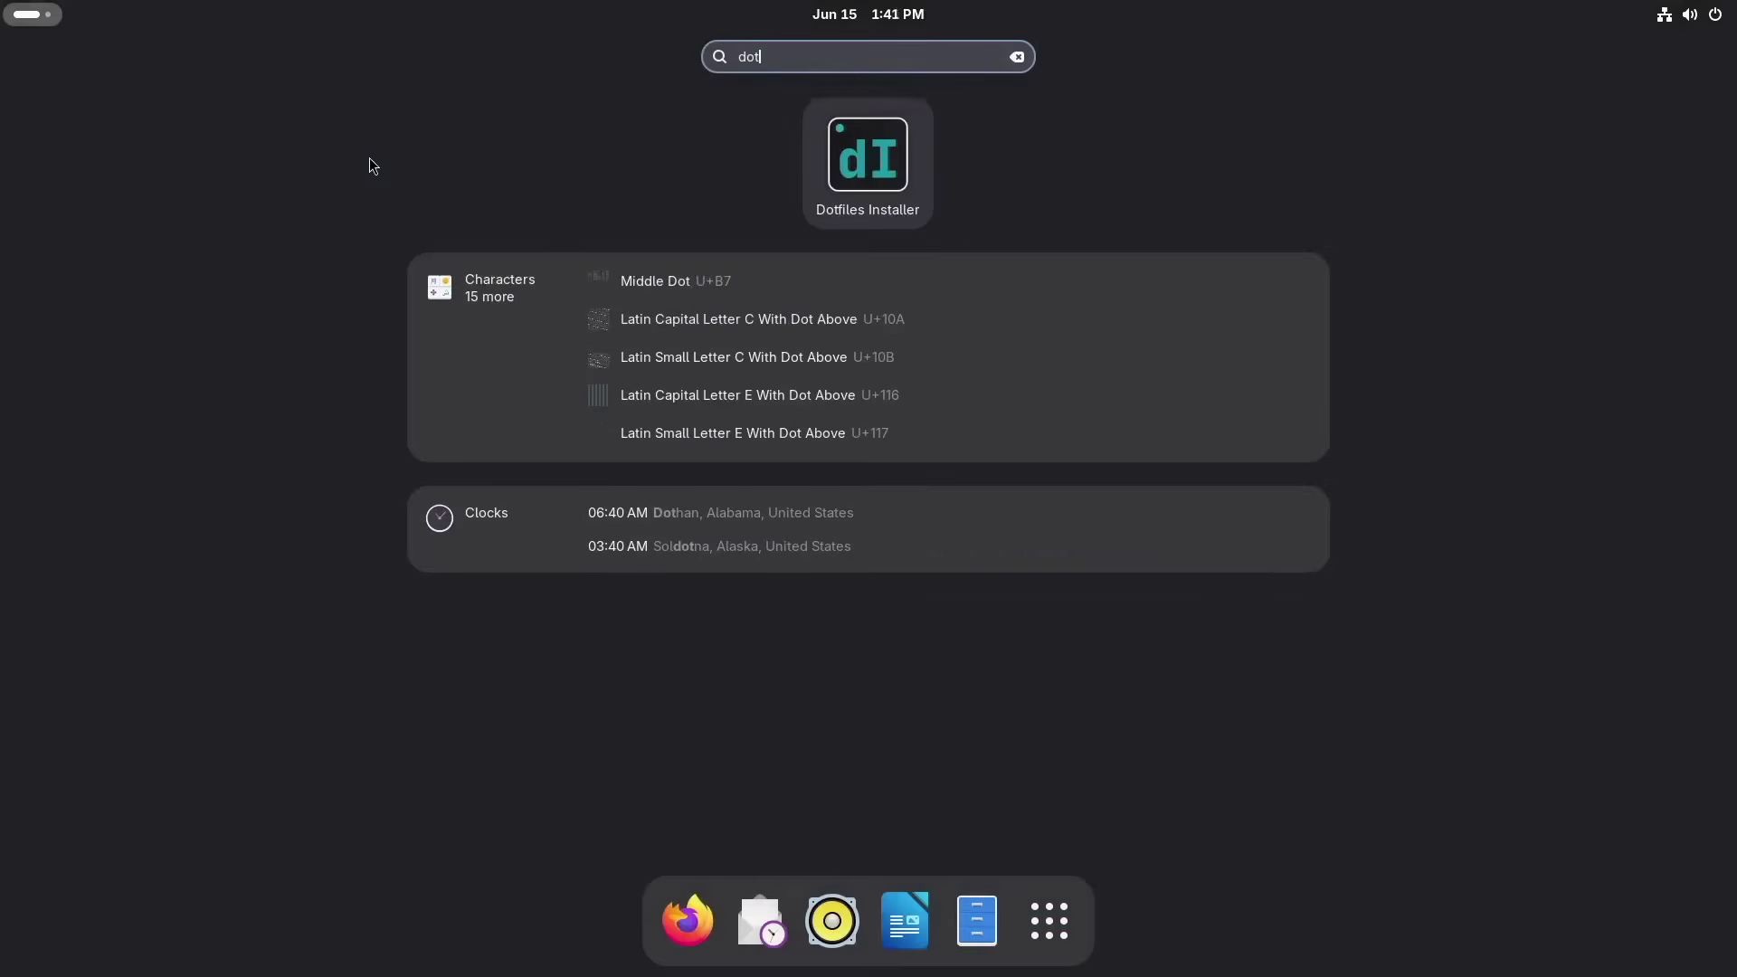
key(Return)
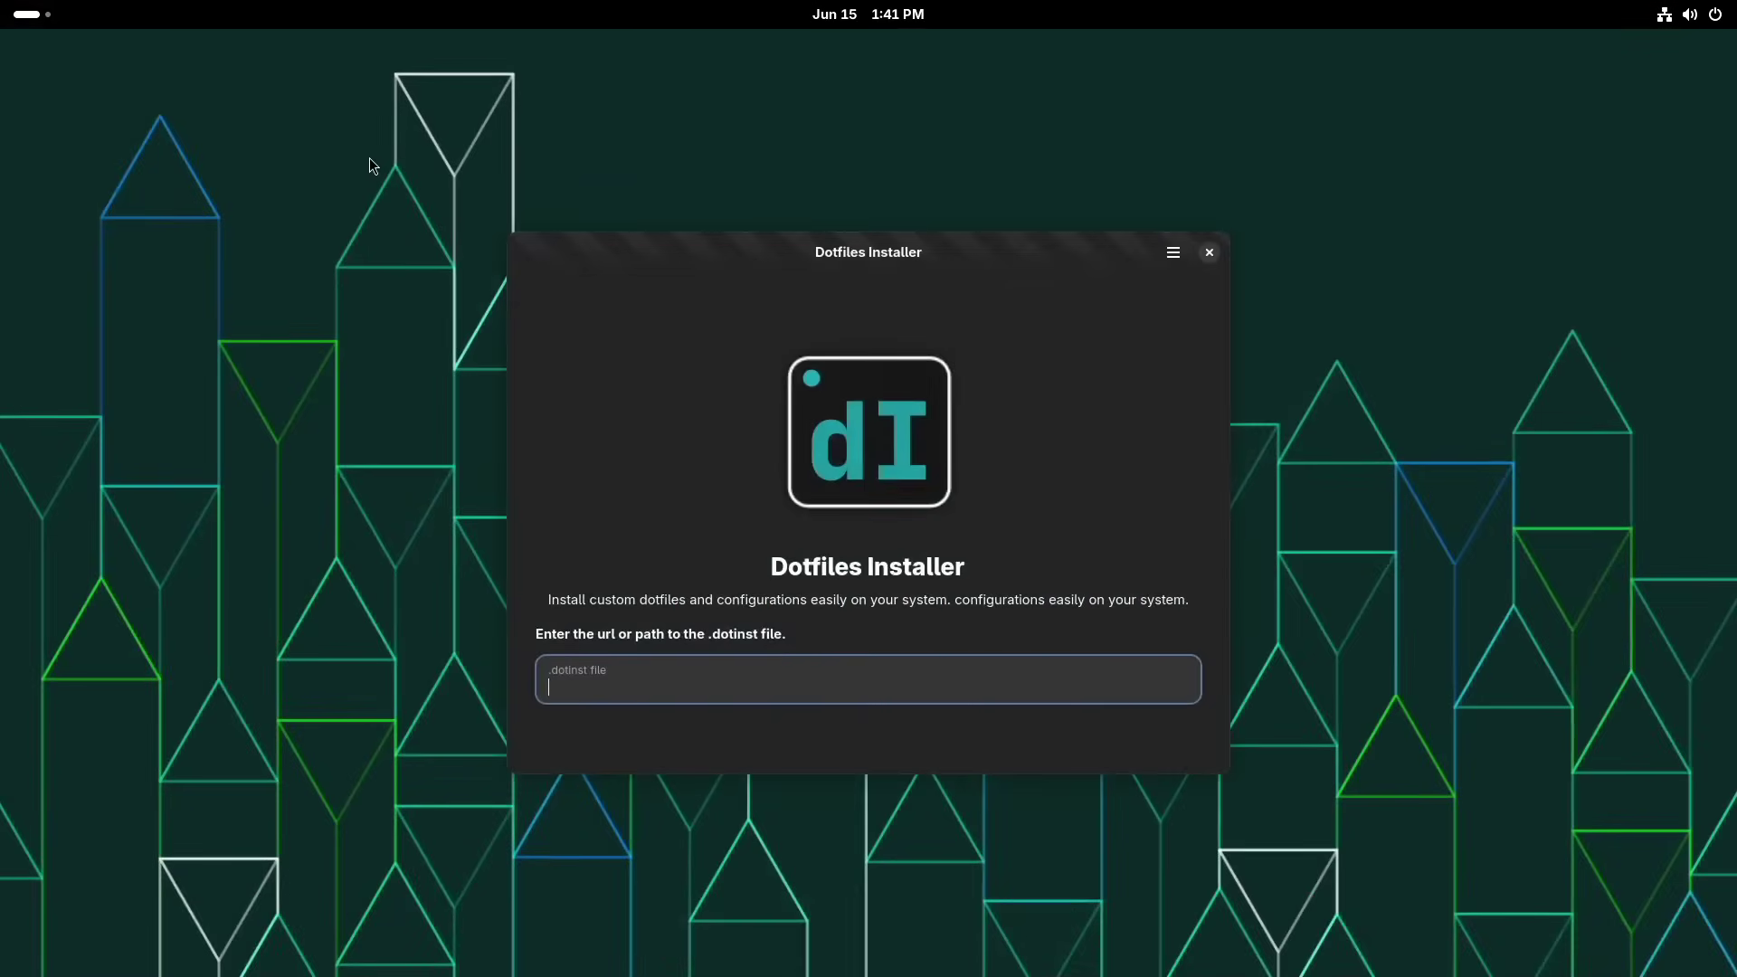
drag(765, 261, 496, 176)
- Copy the .dotinst URL from the hyprland-starter README and load it in the installer
mouse_move(4, 5)
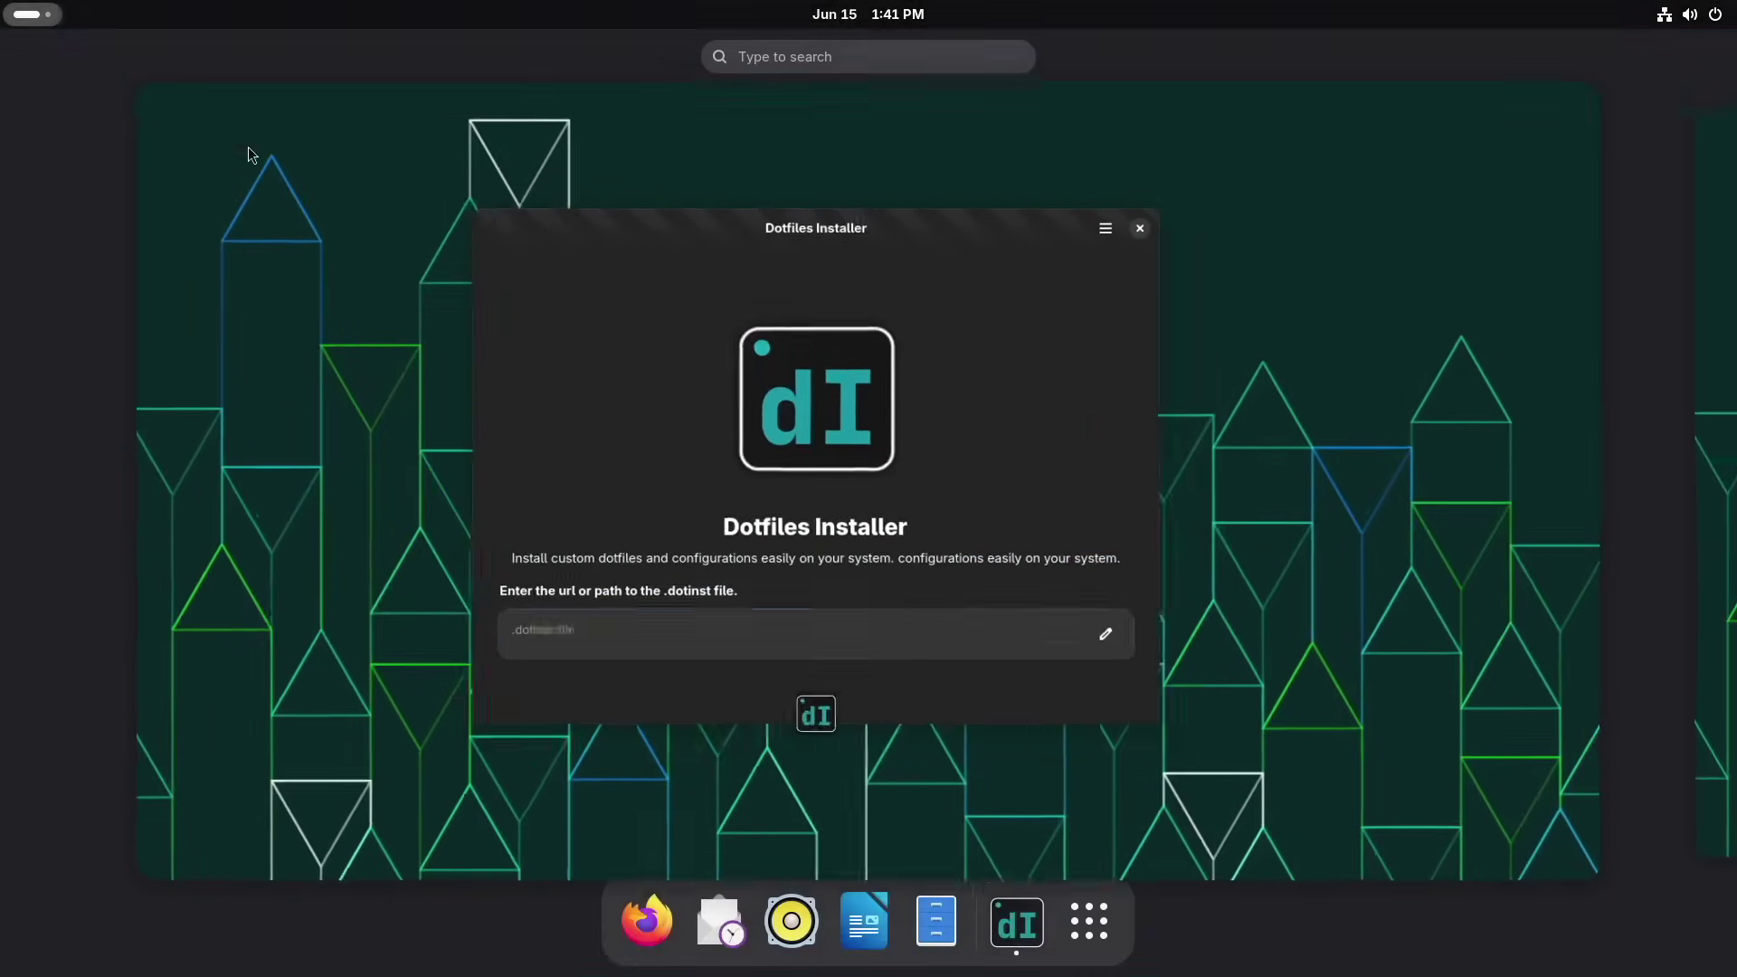
click(625, 932)
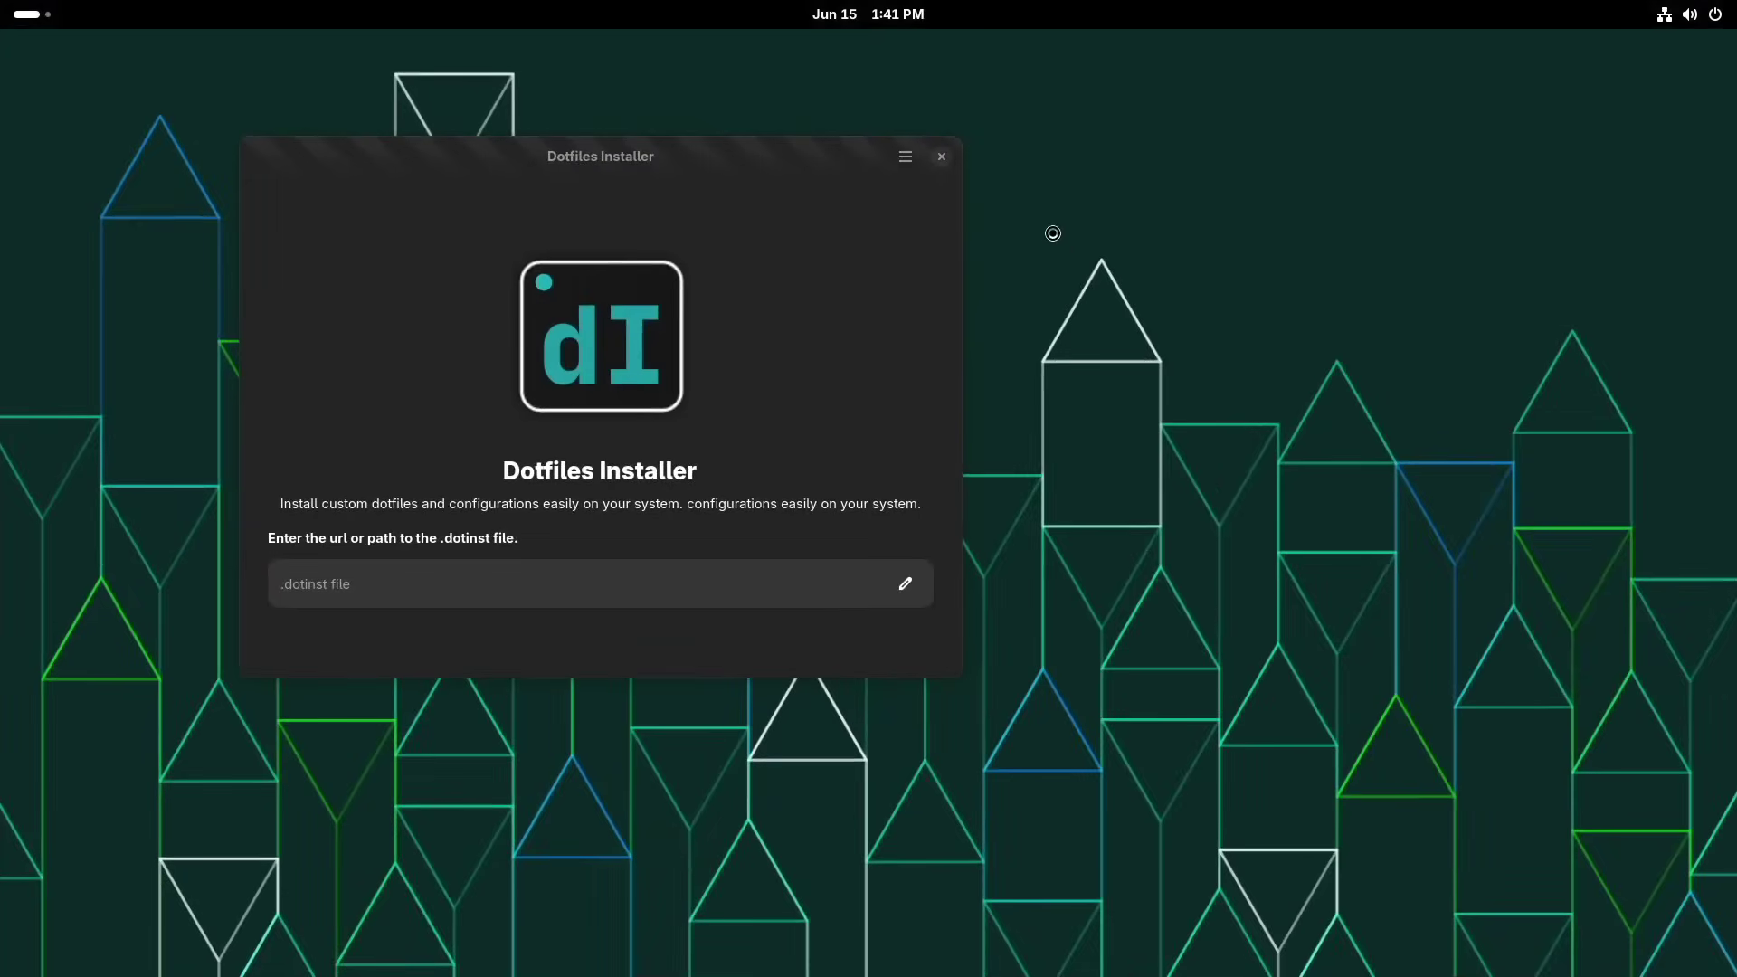
drag(909, 97, 1331, 78)
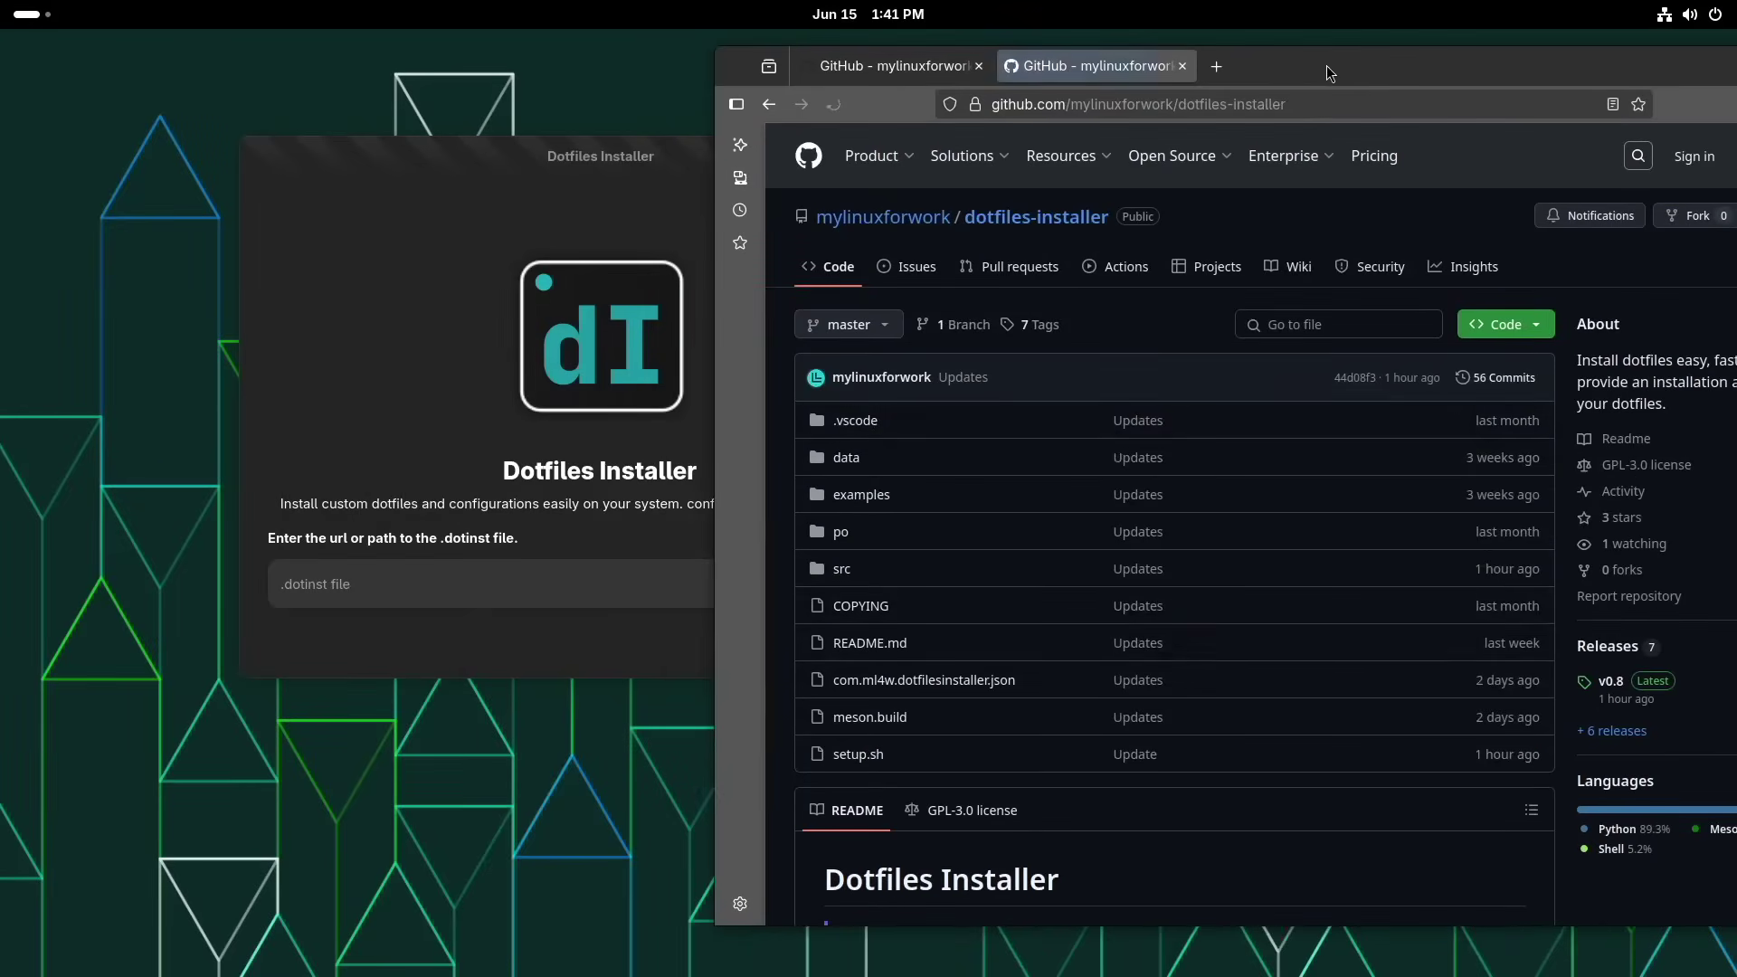
click(932, 72)
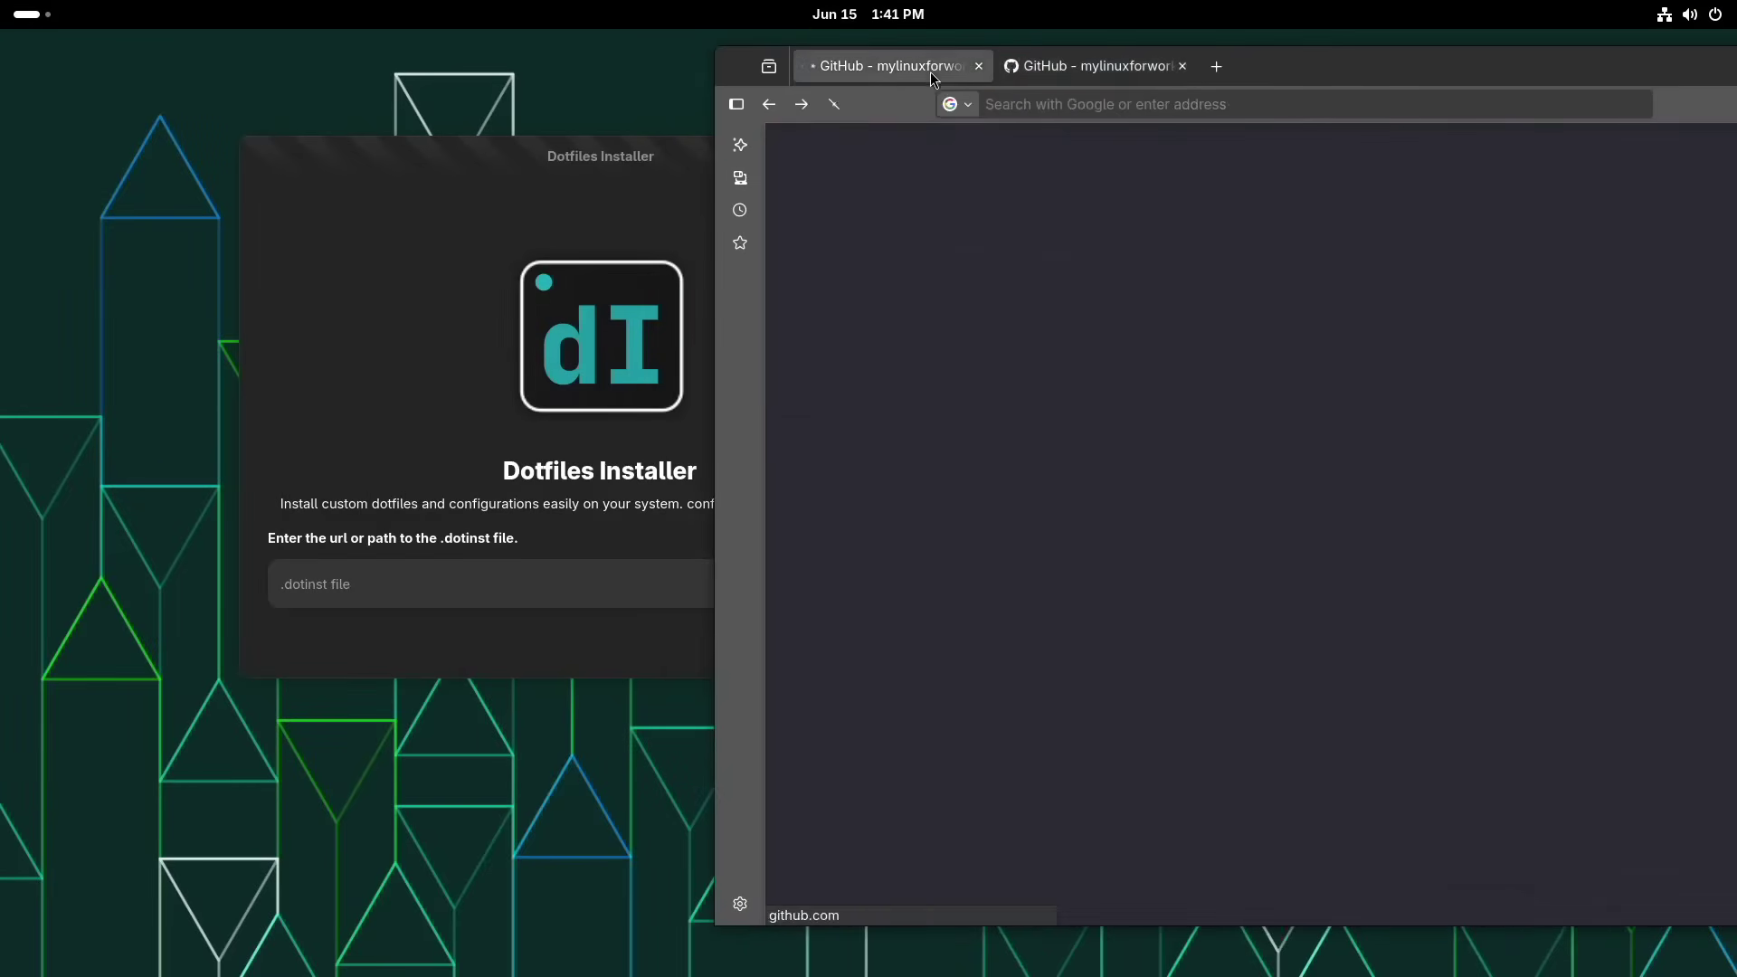
scroll(1086, 493, down, 15)
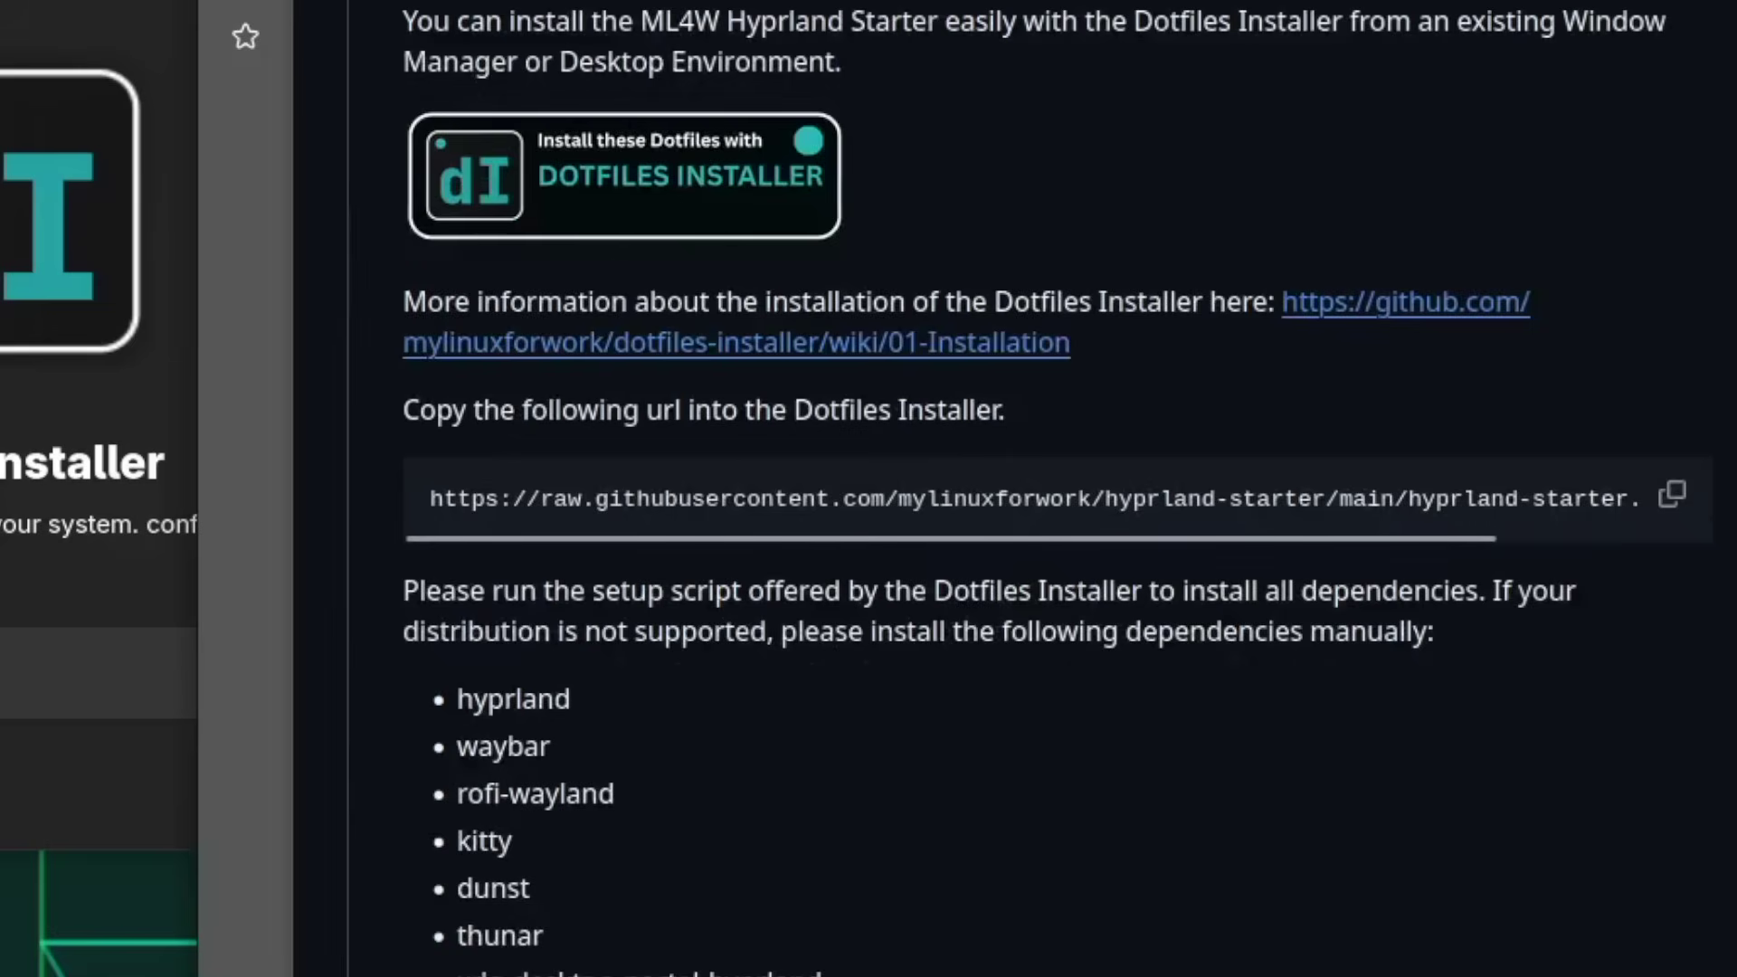
click(1676, 495)
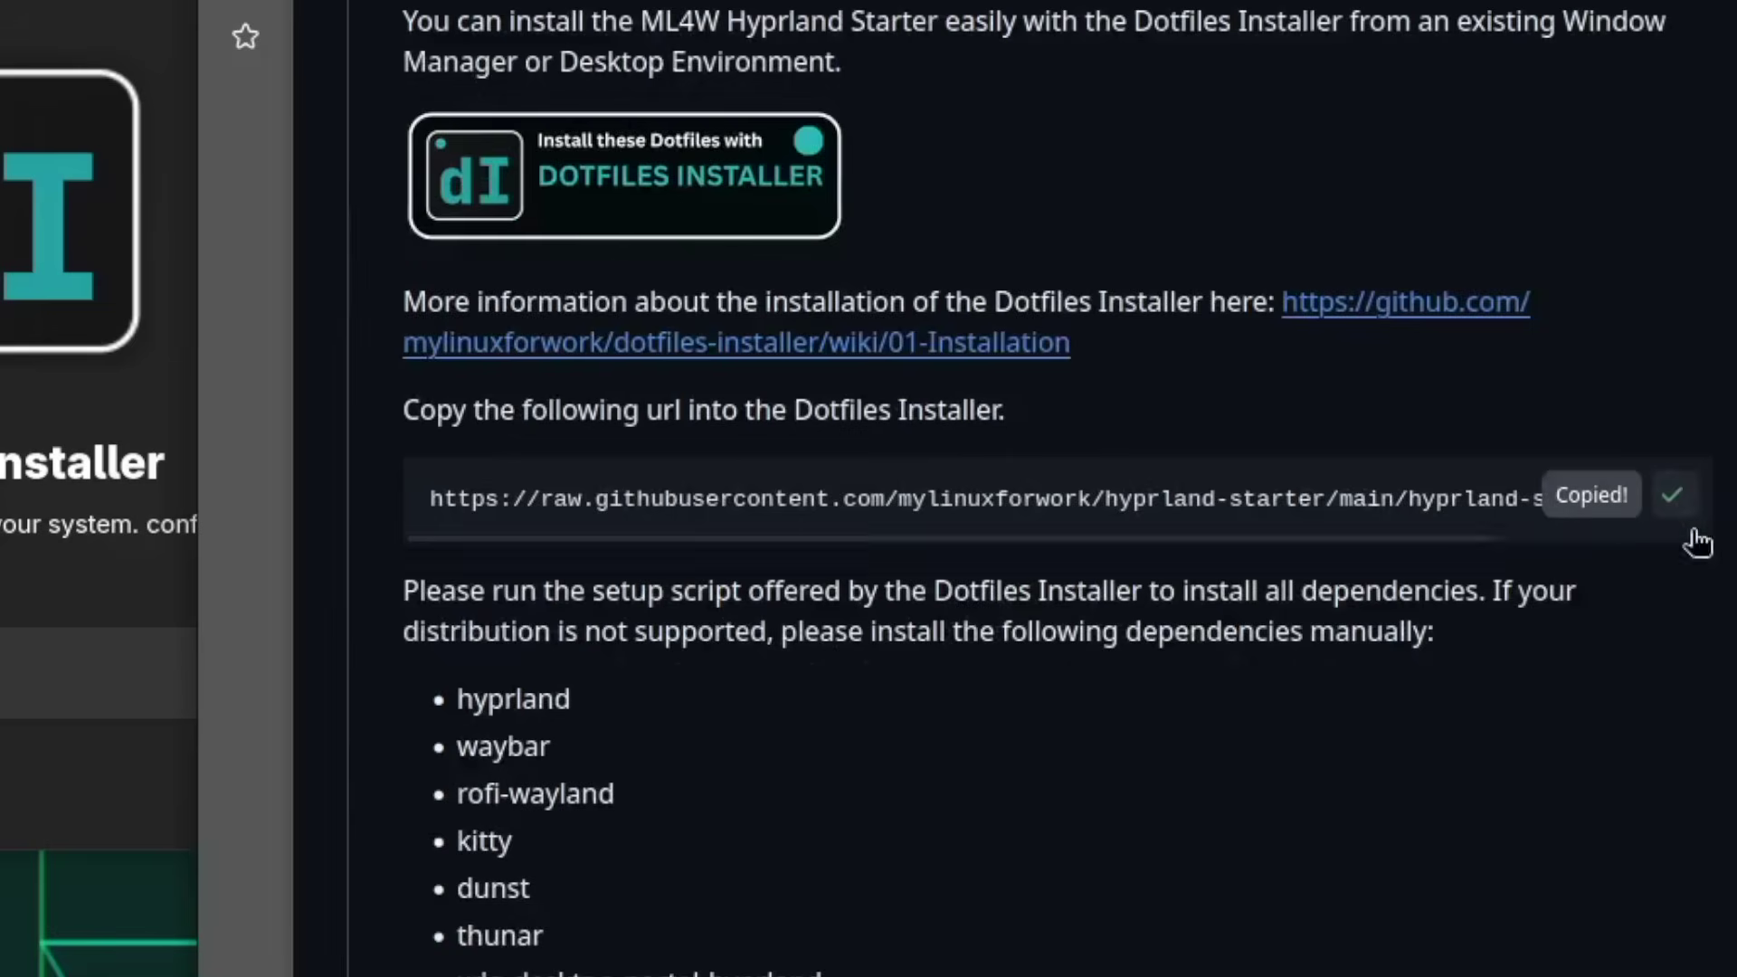
click(100, 674)
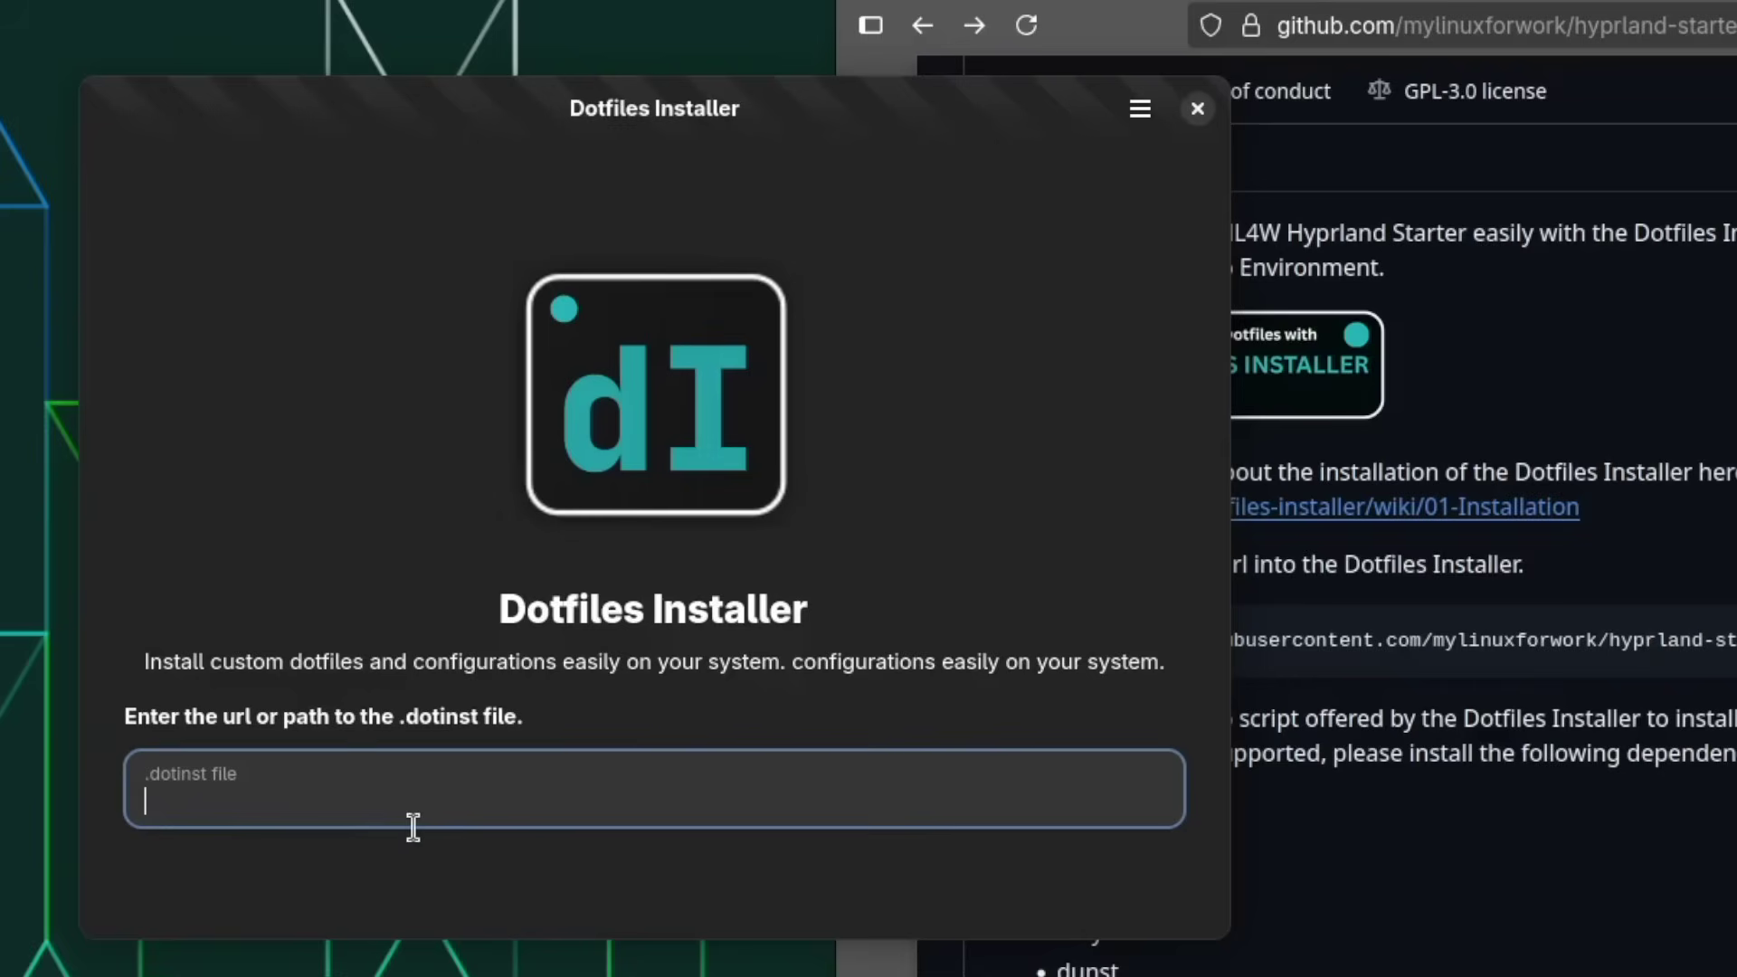
key(ctrl+v)
key(Return)
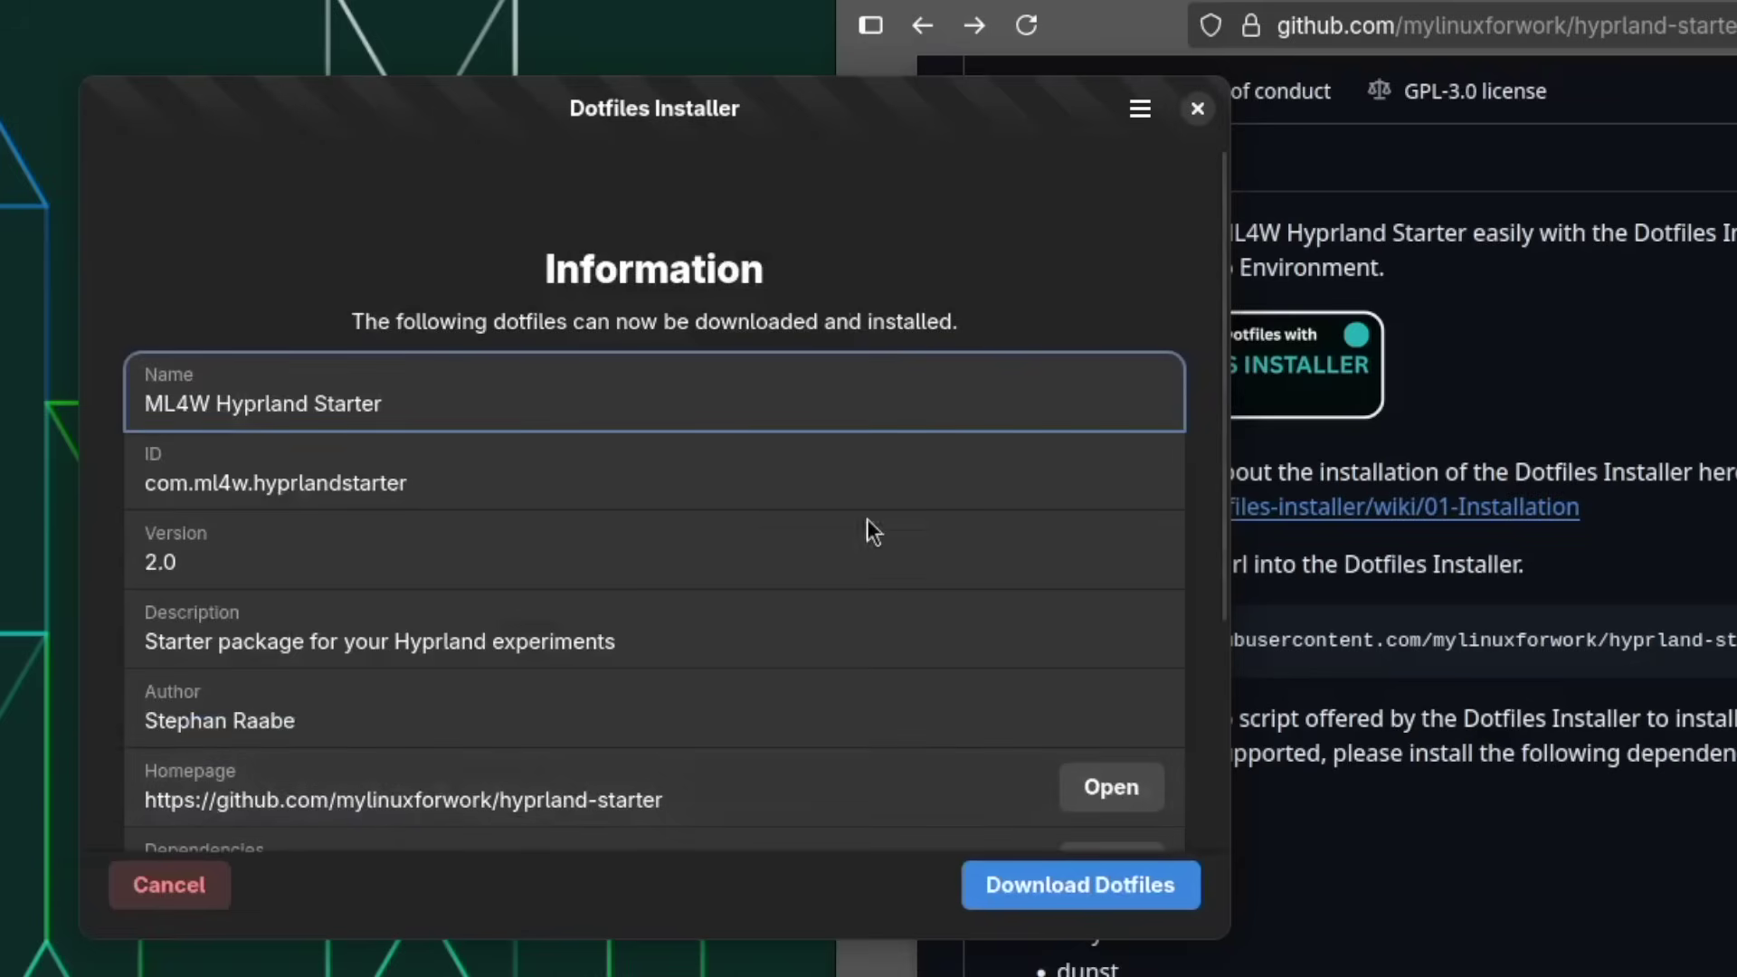
- Scroll the Hyprland Starter page and download its dotfiles
scroll(762, 510, down, 5)
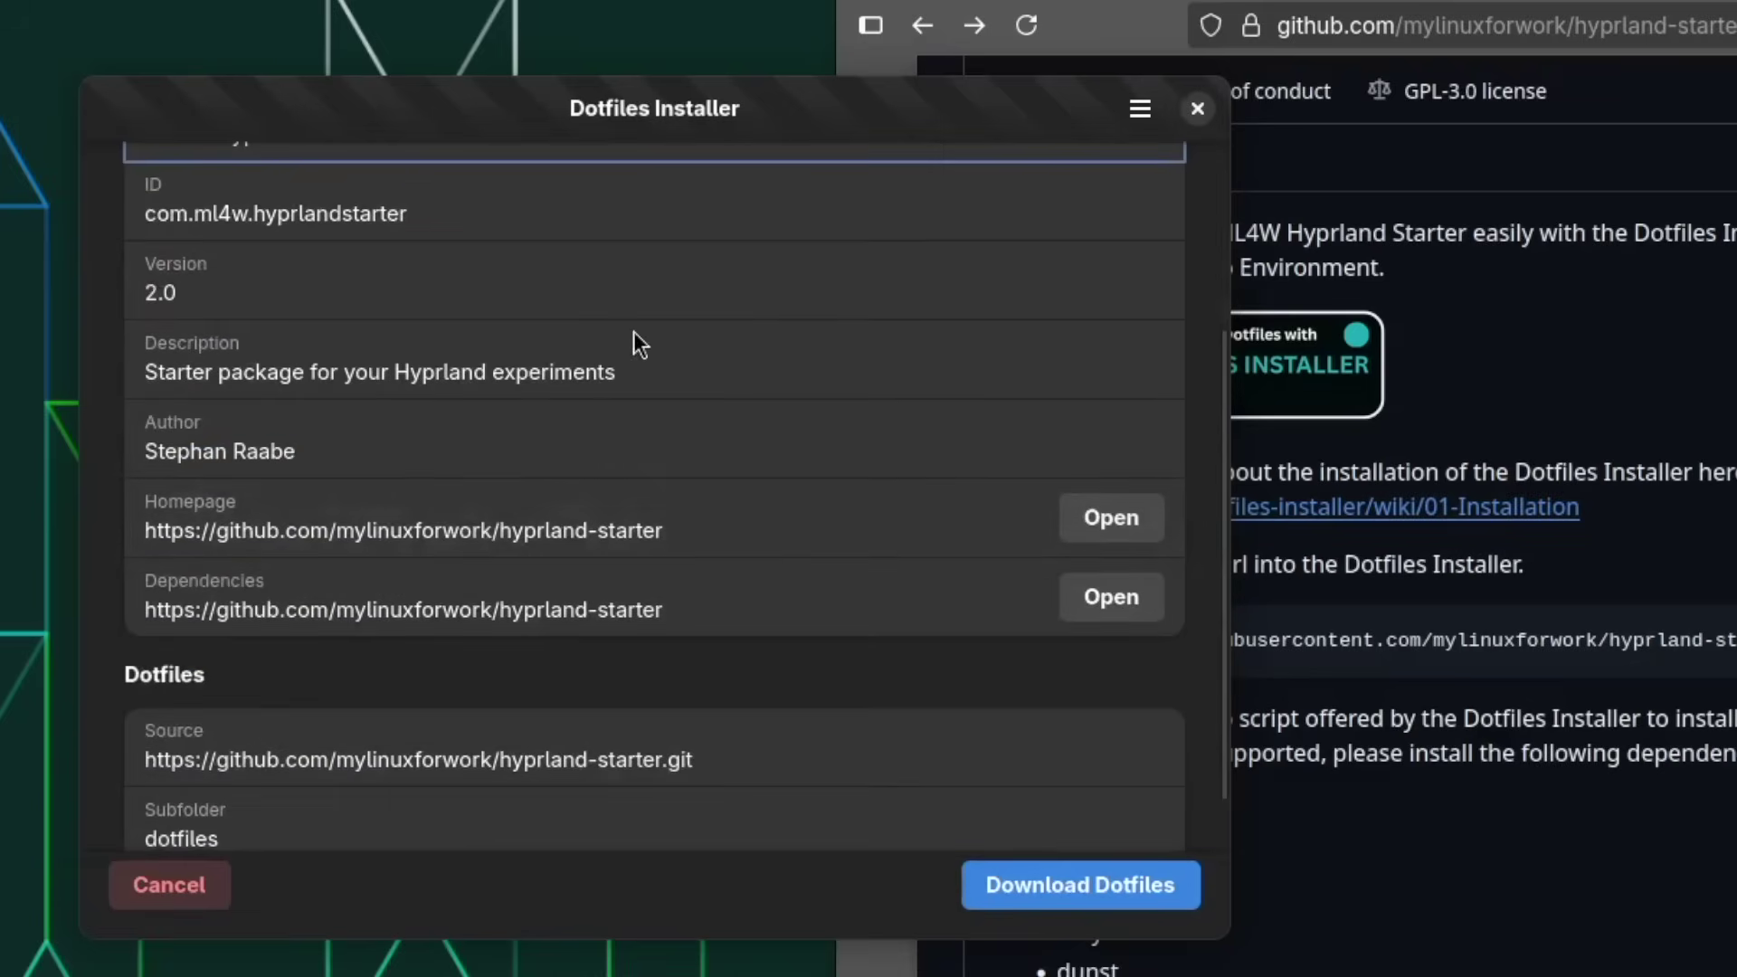
scroll(636, 324, down, 1)
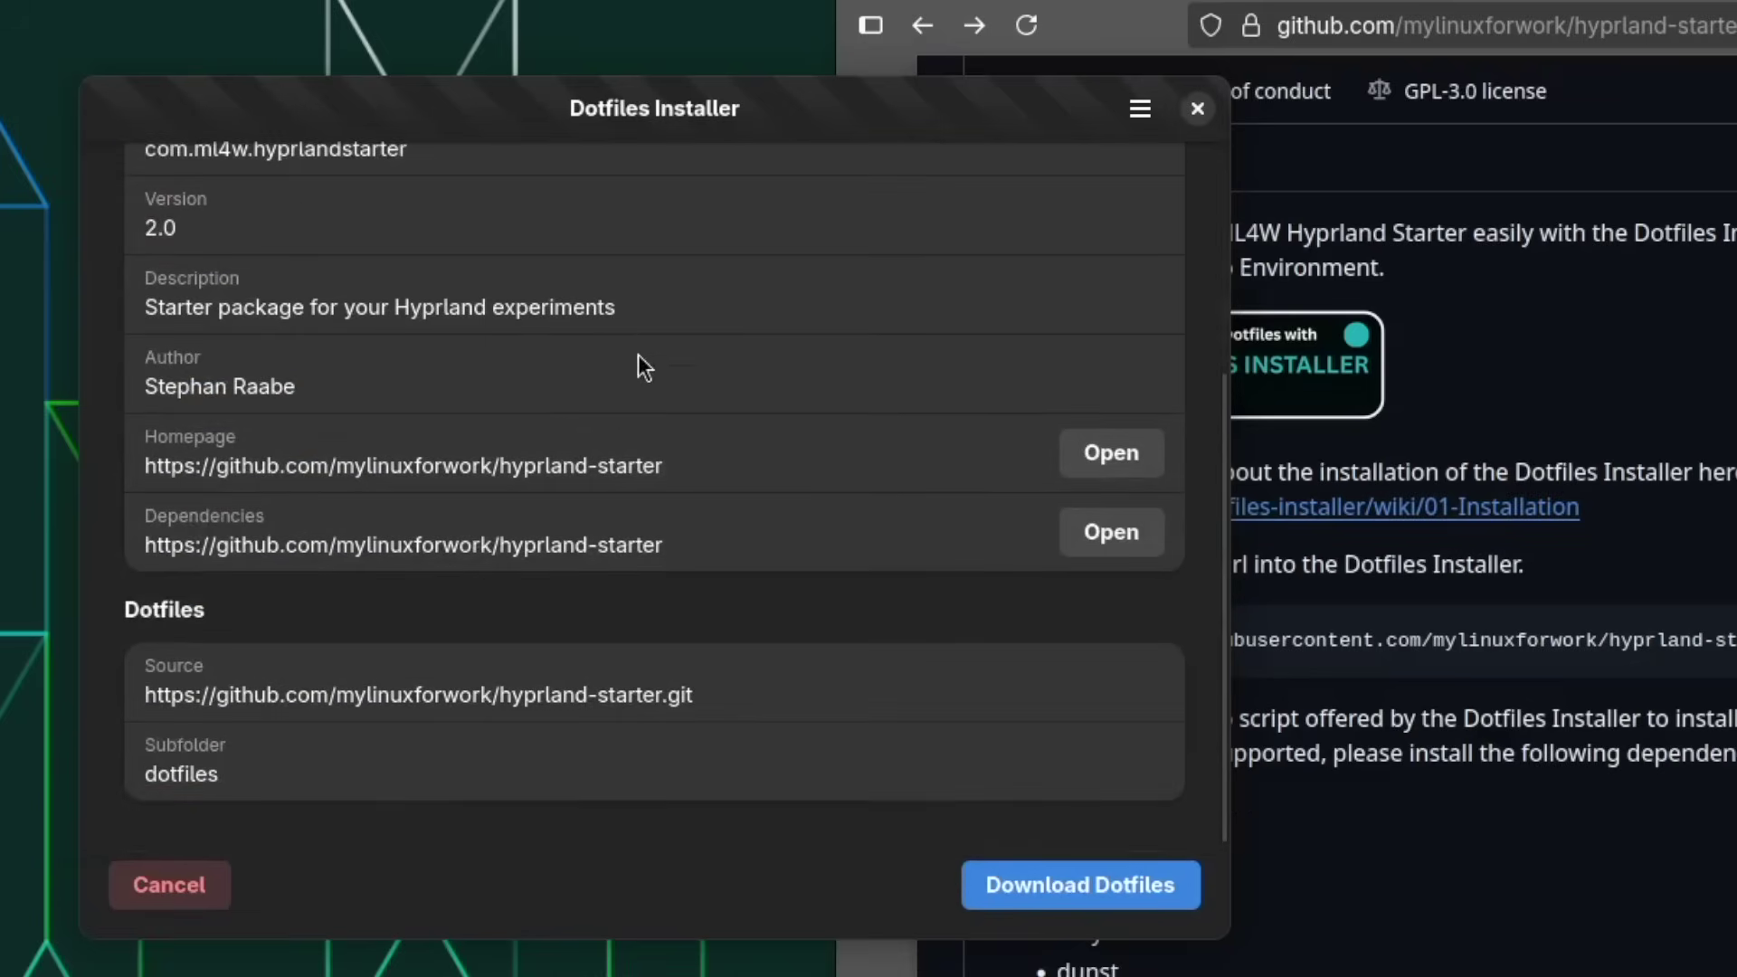
scroll(643, 476, up, 4)
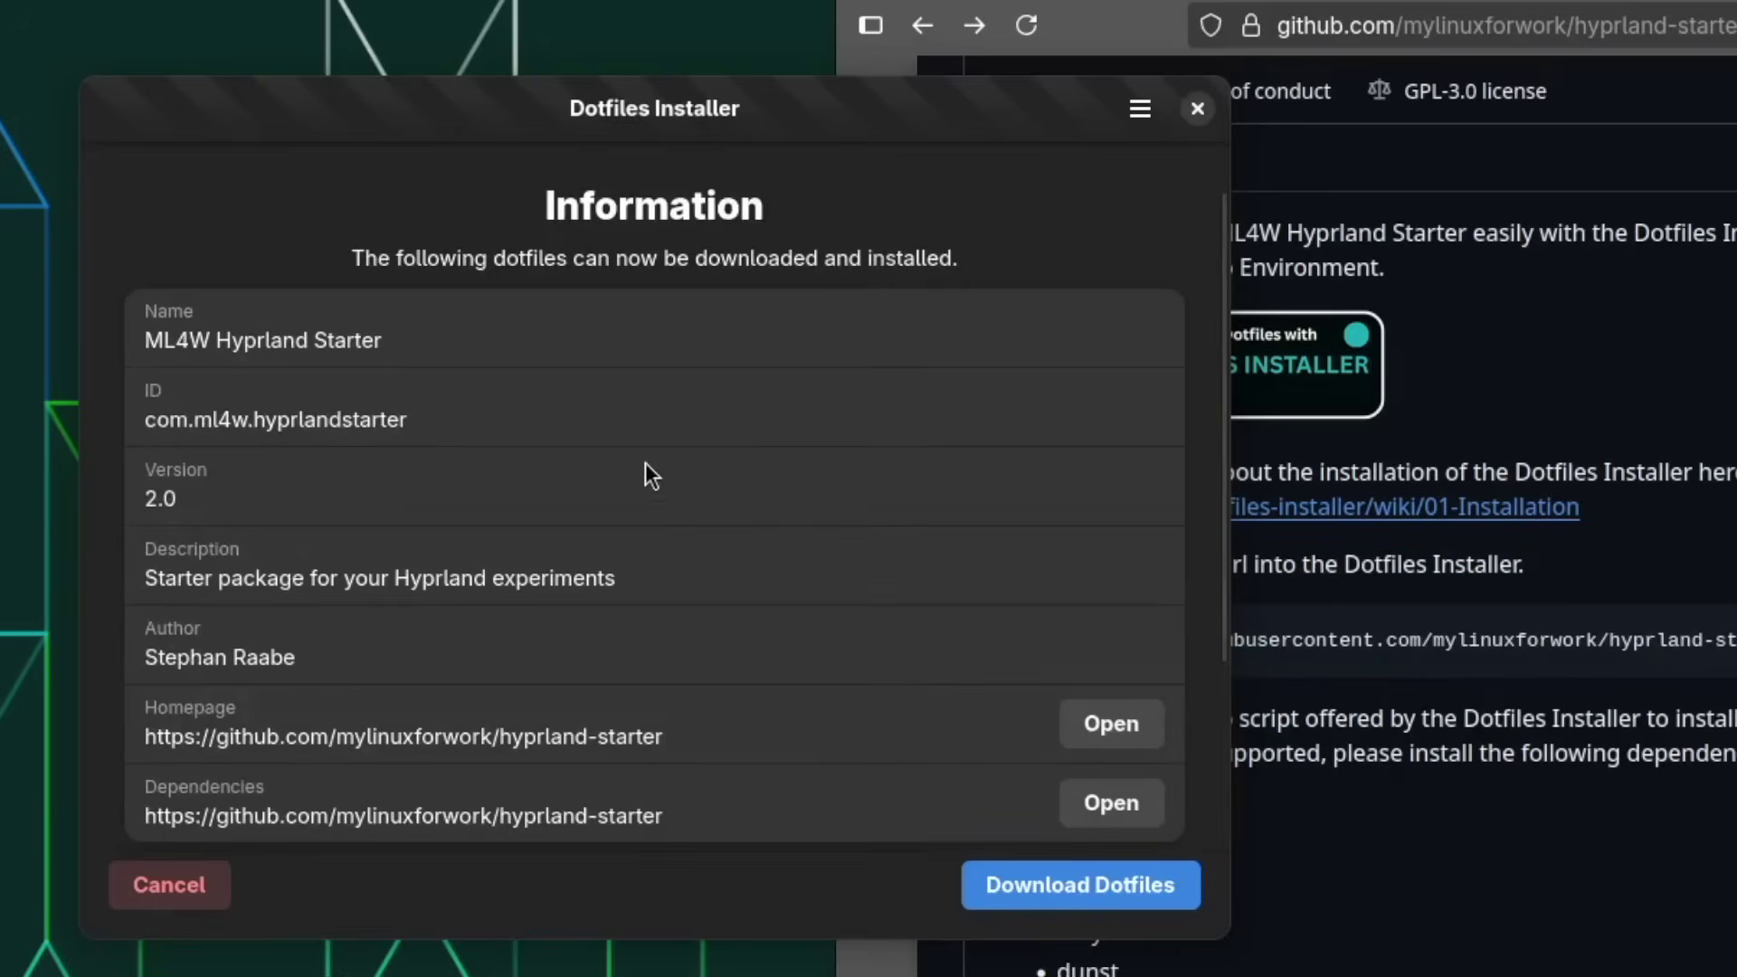
scroll(644, 473, down, 4)
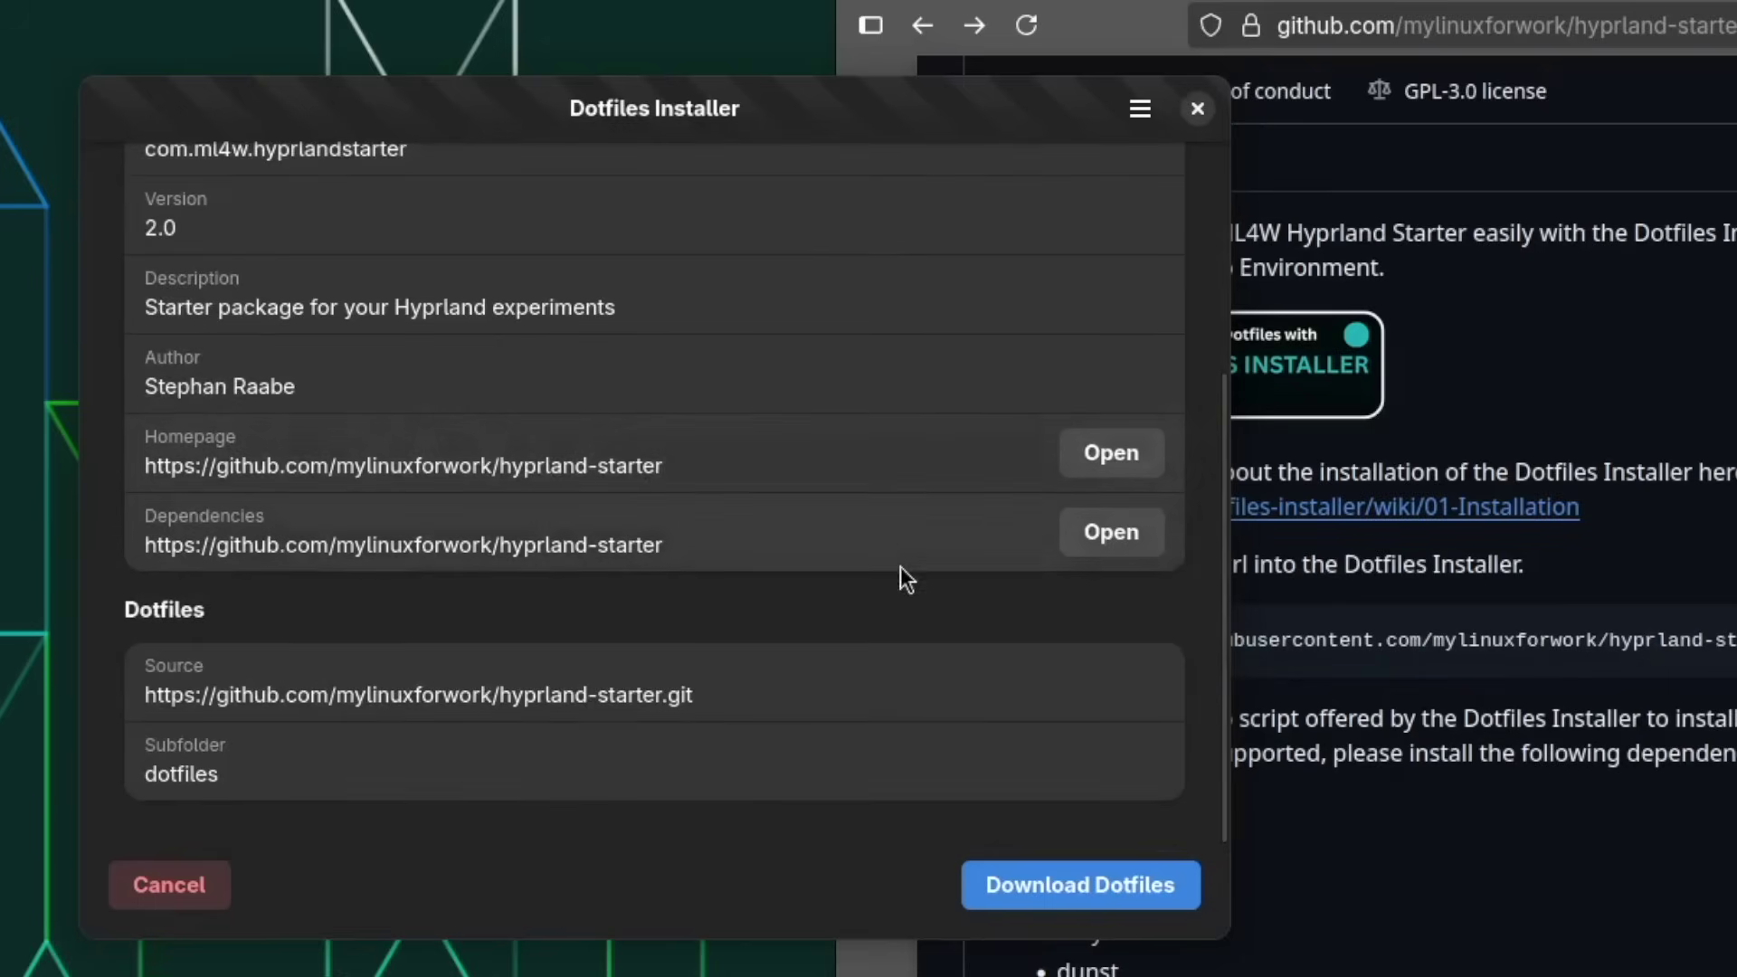
click(1093, 888)
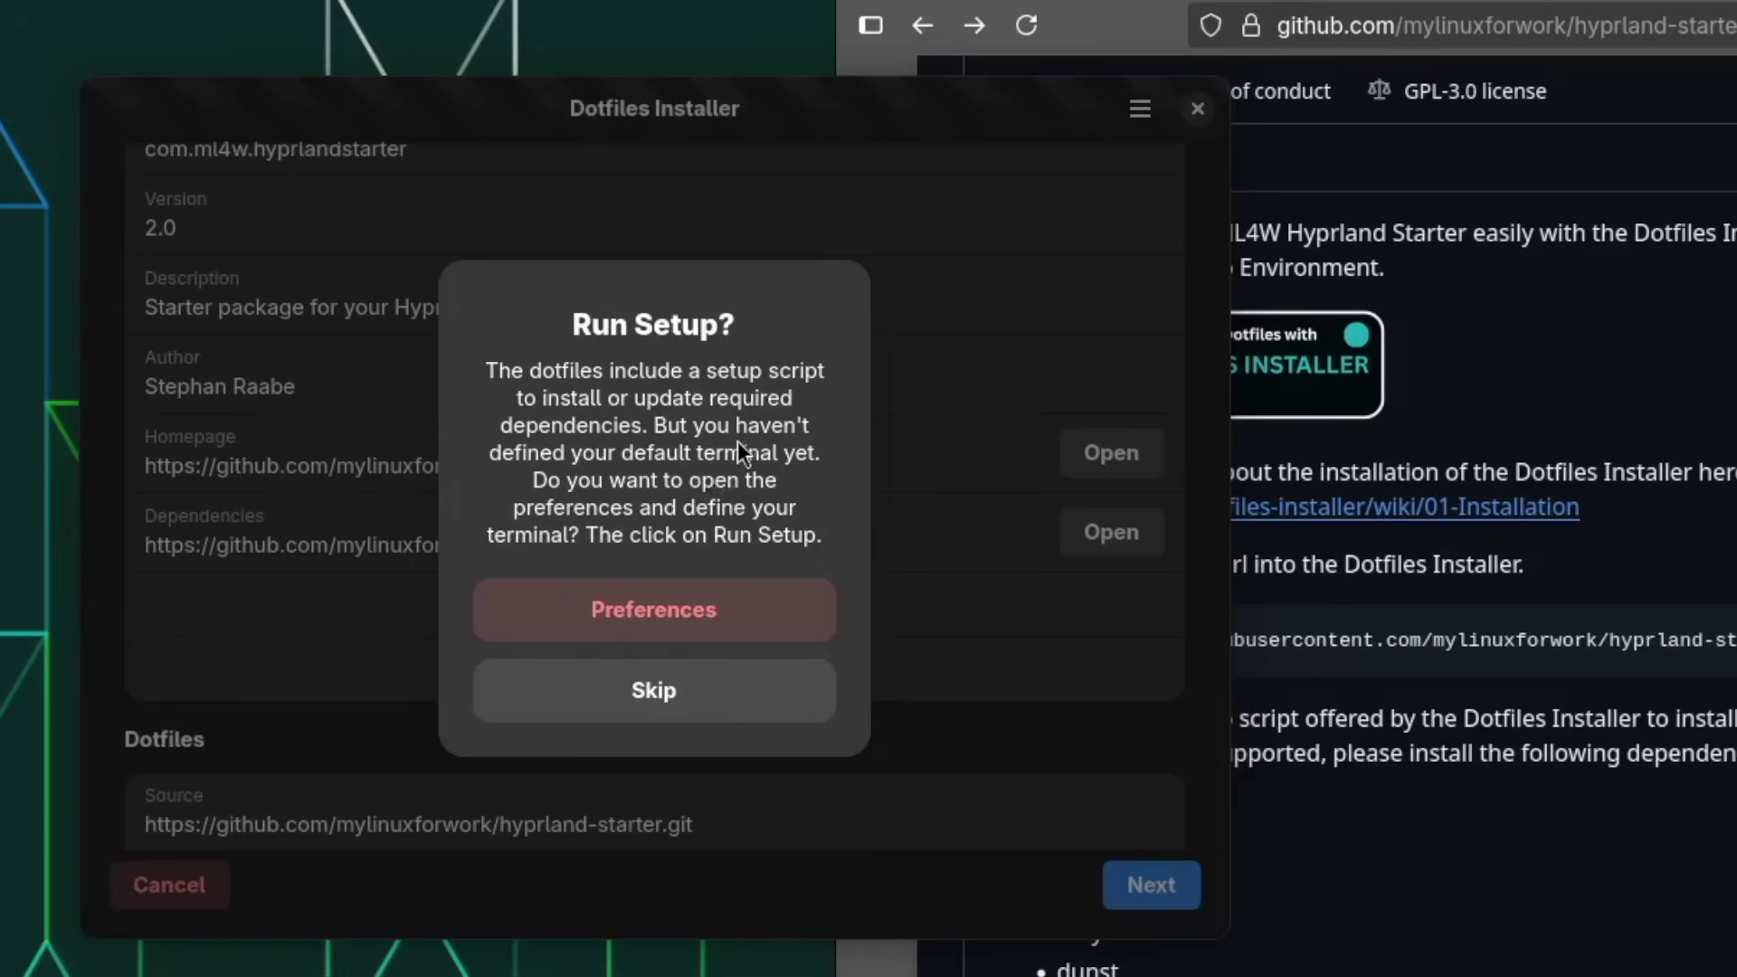
- Set kgx as the installer's default terminal and launch the setup script
click(675, 624)
click(482, 599)
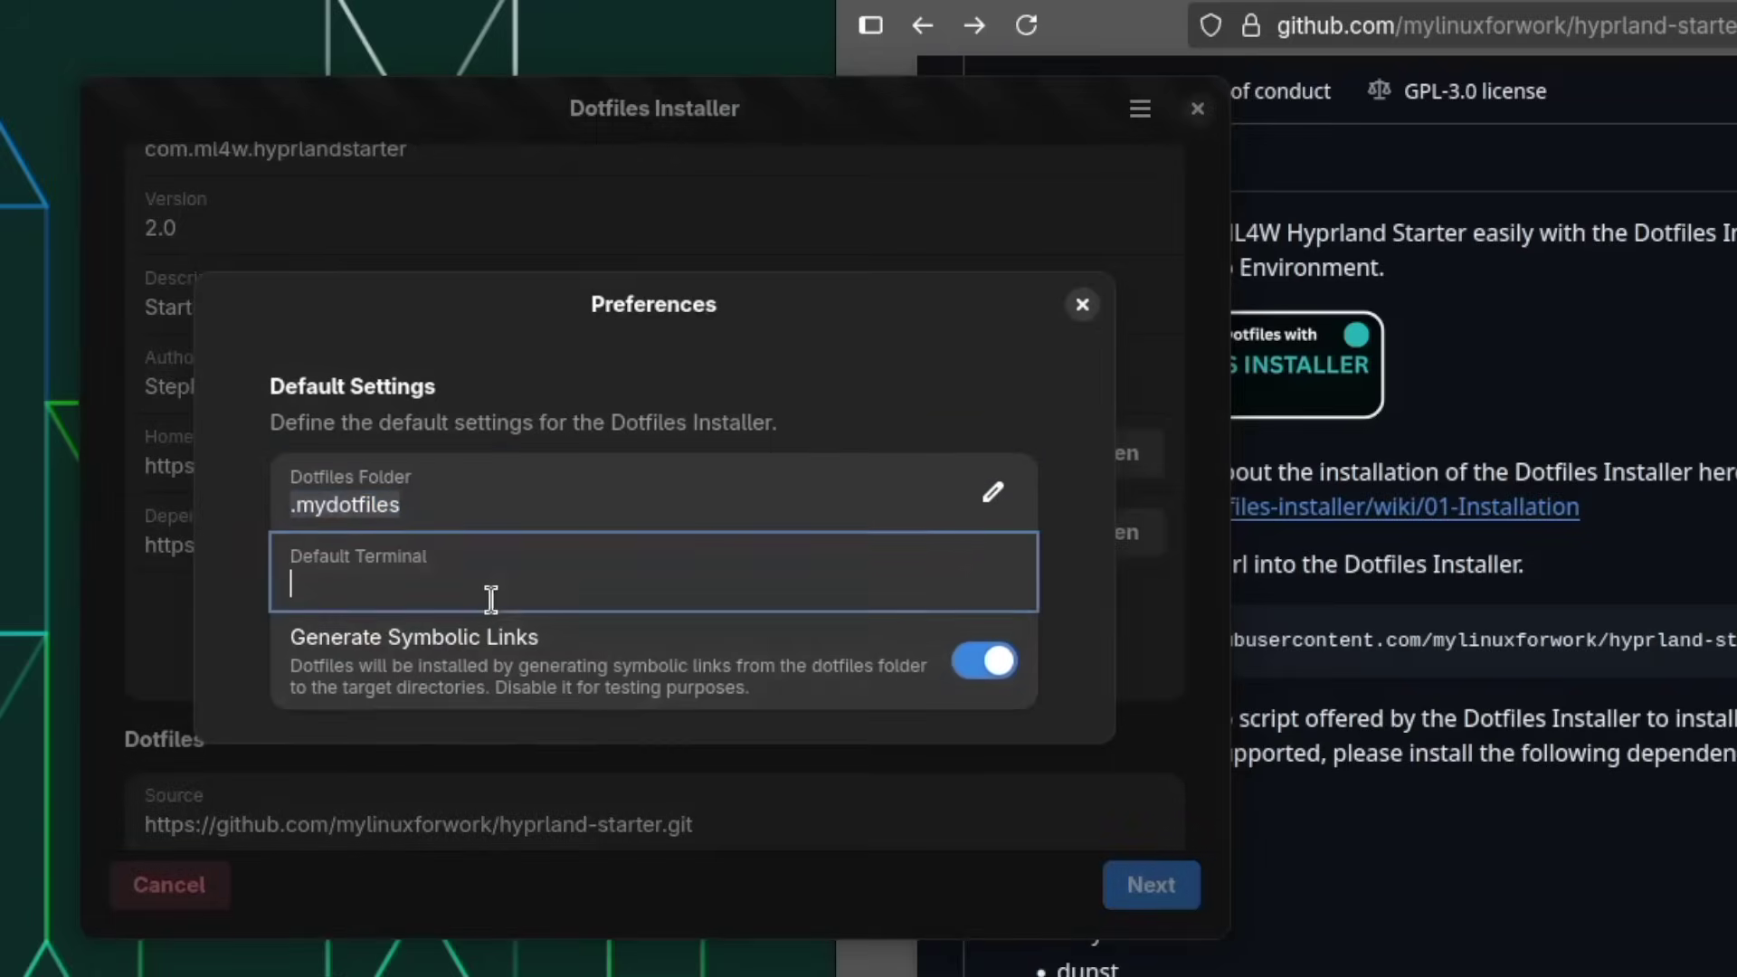
text(kgx)
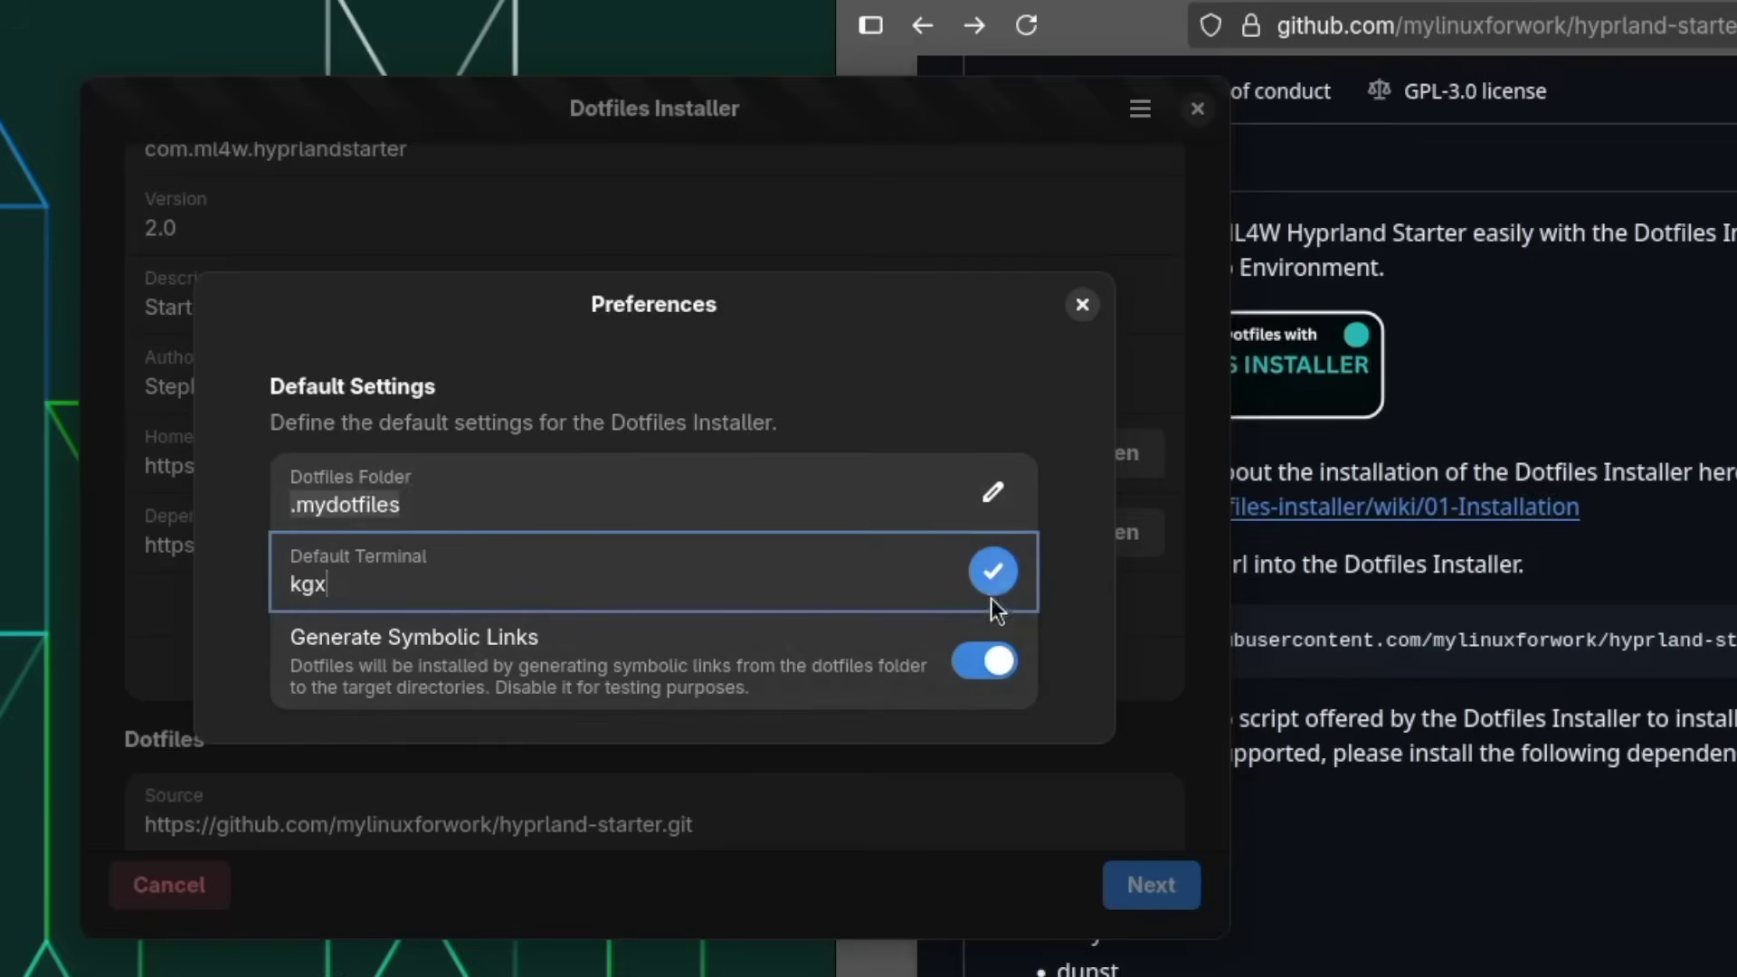
click(1093, 309)
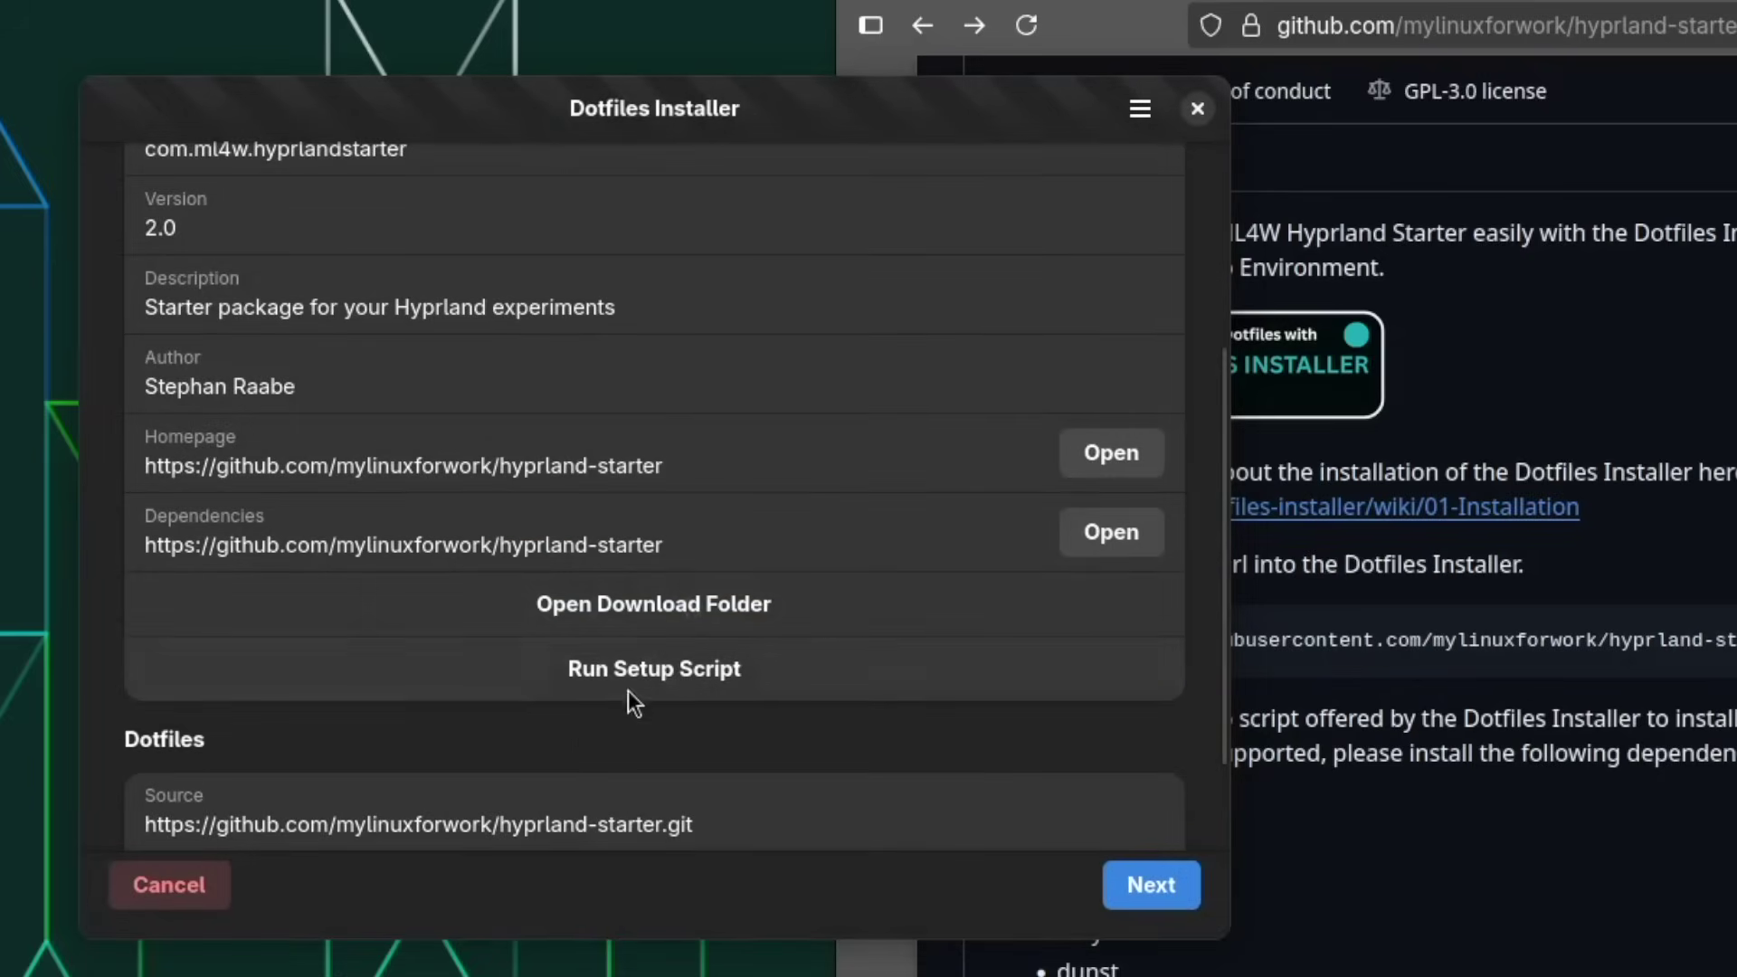
click(905, 669)
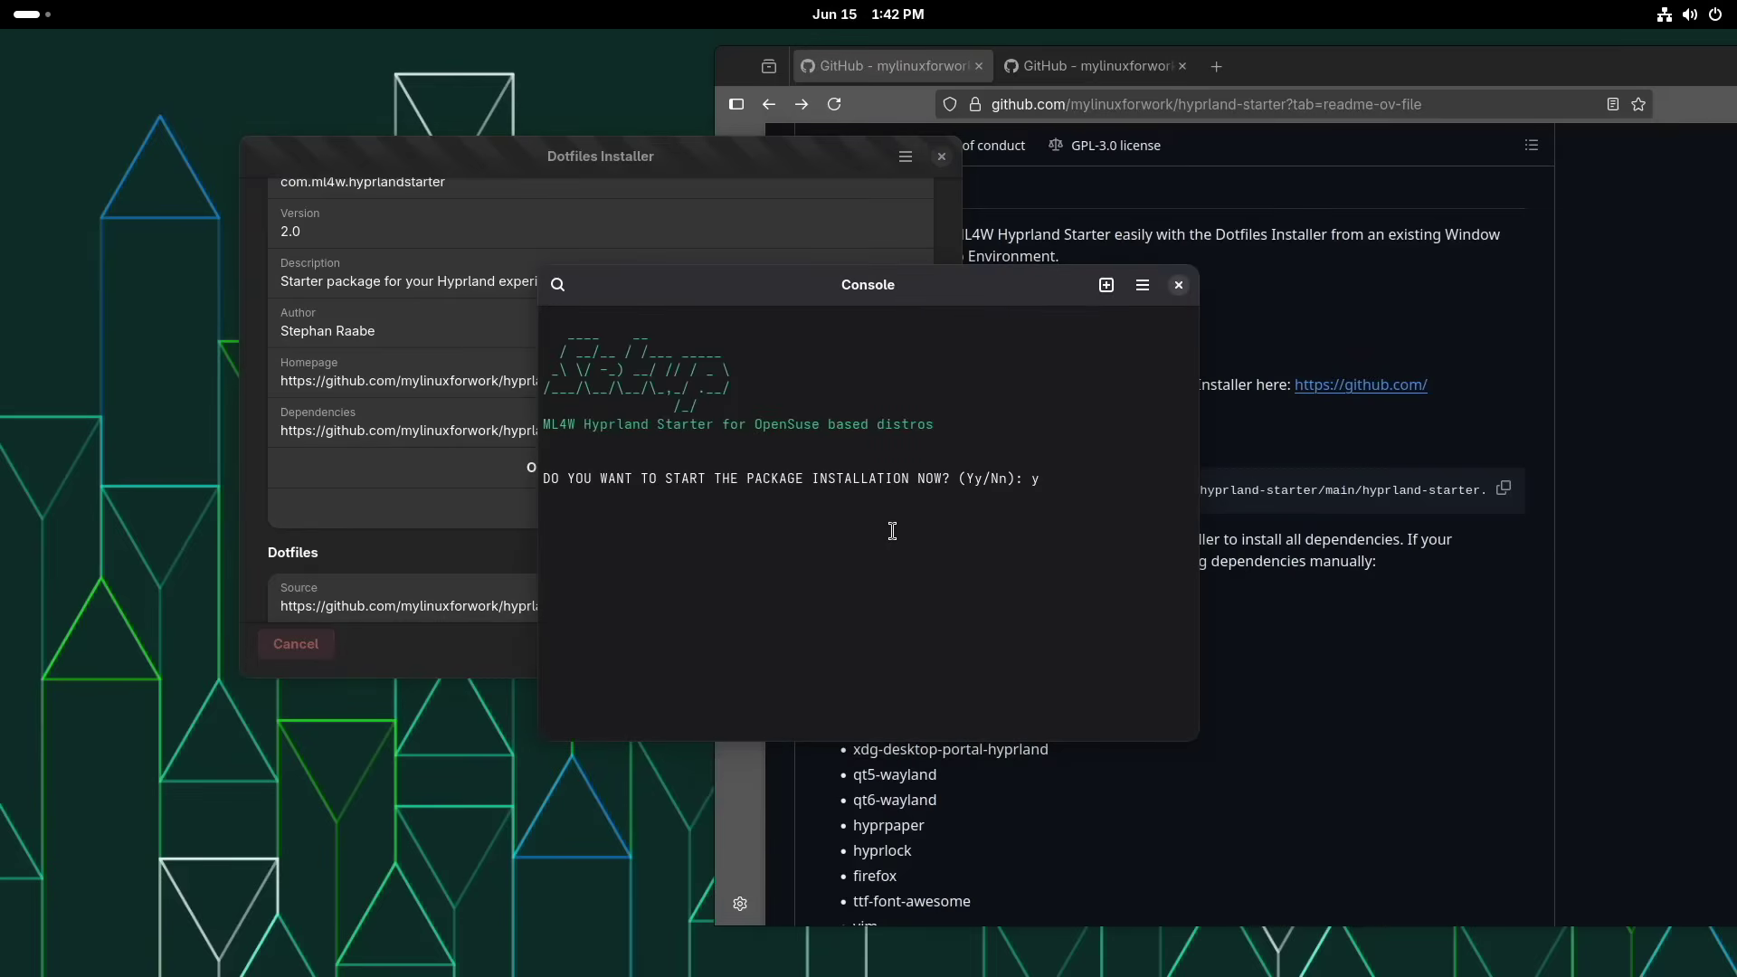
- Answer y to the package prompt, enter the sudo password, and close Console once installation completes
text(y)
key(Return)
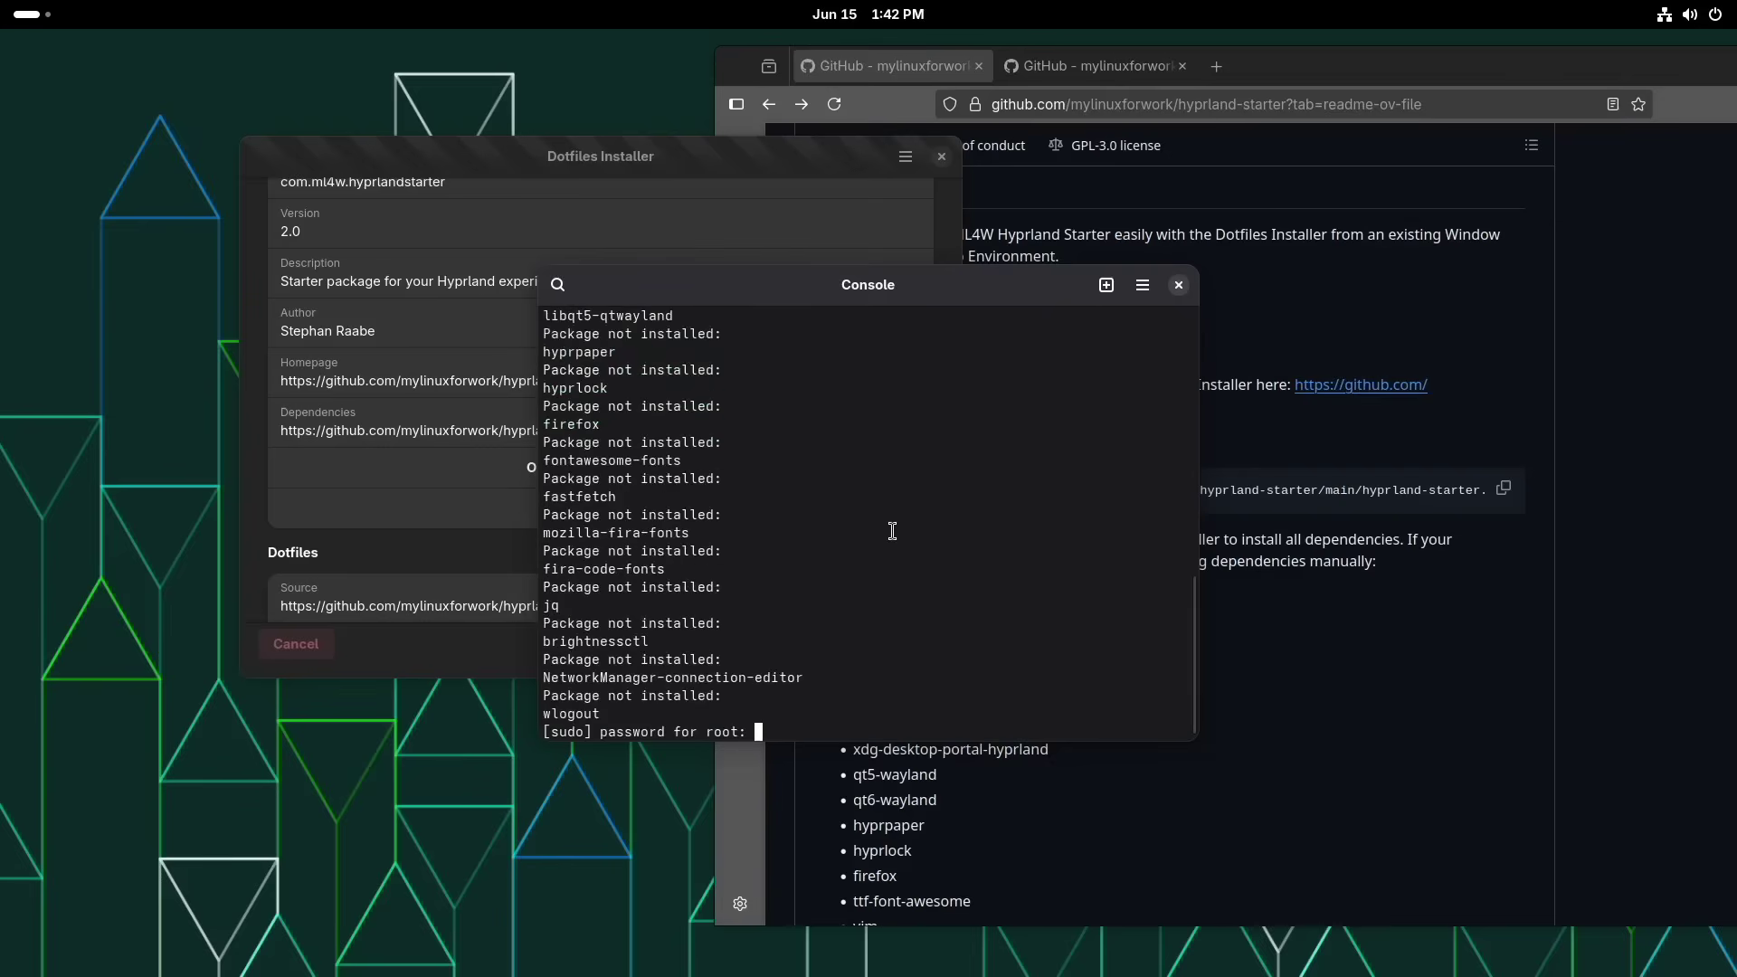
key(Return)
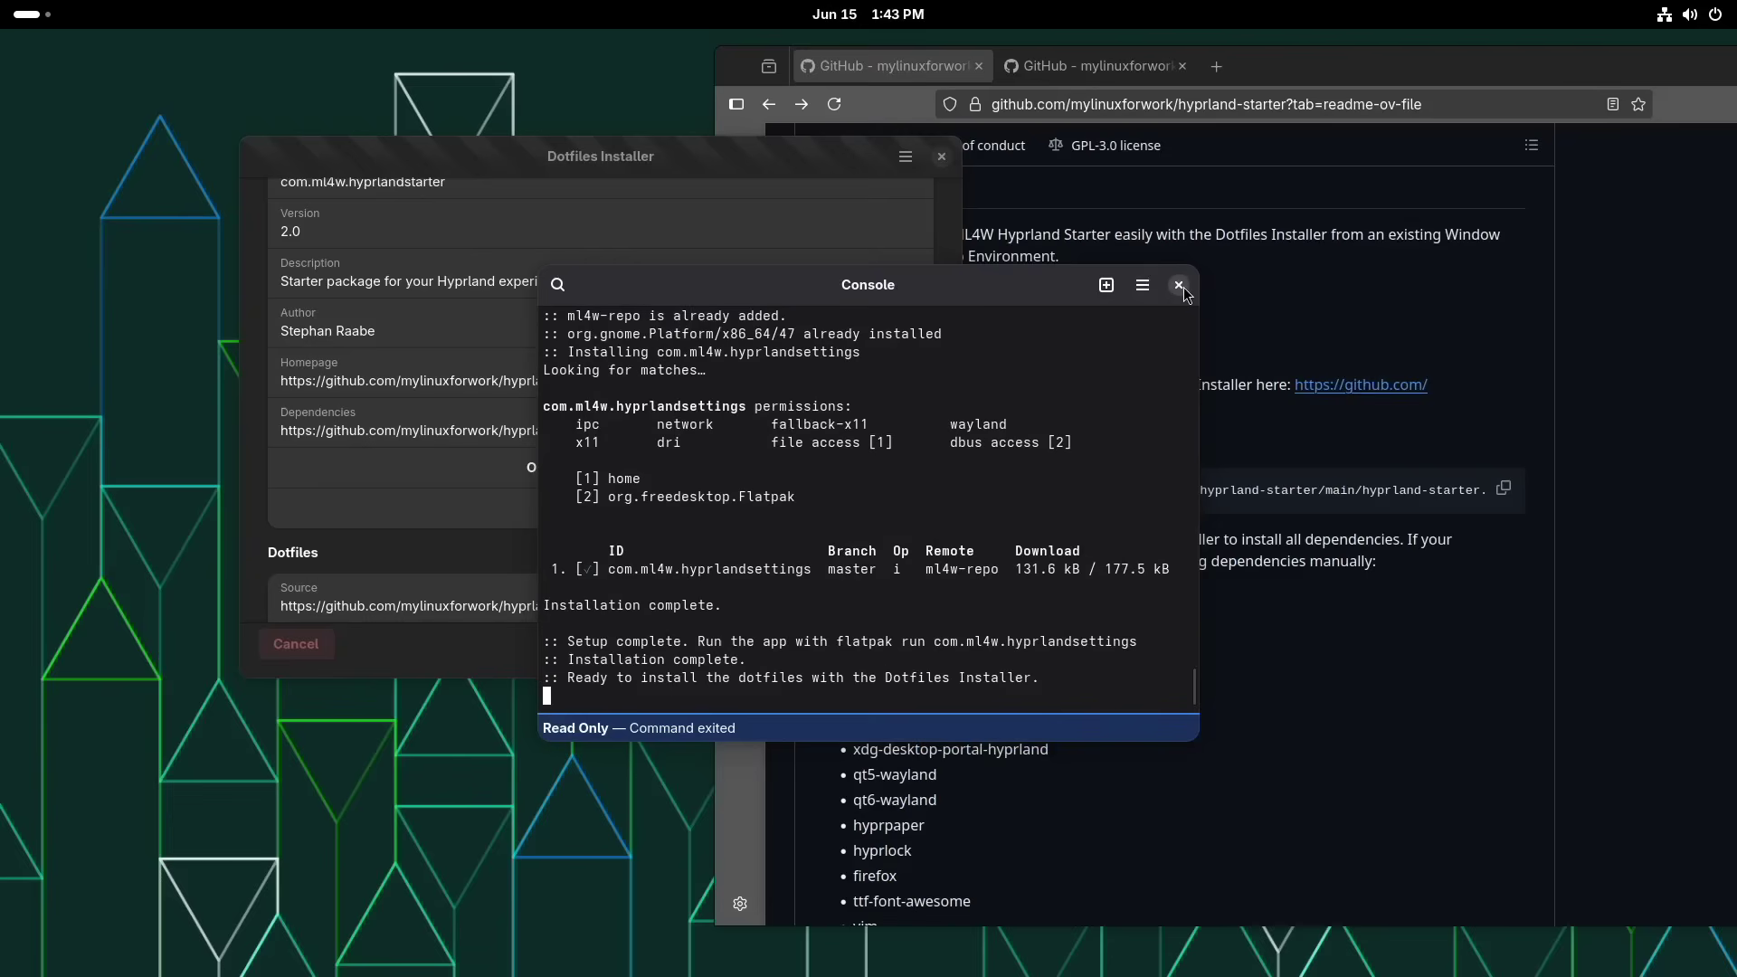
click(1179, 286)
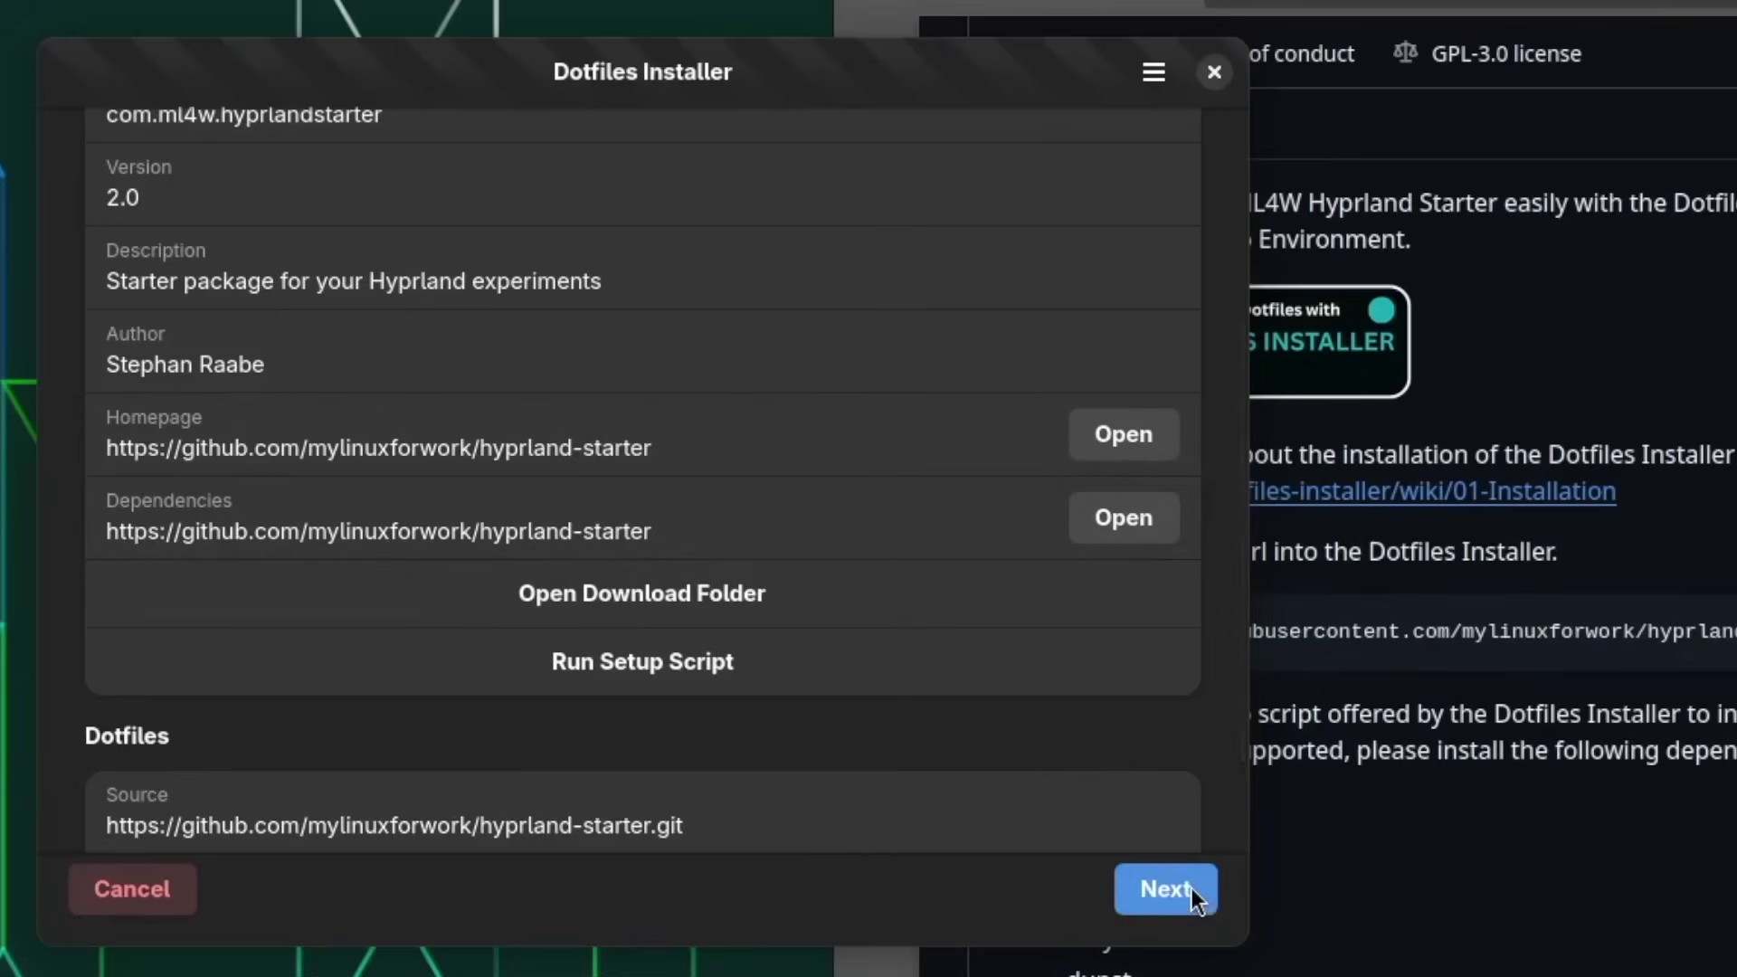
- Move past the .bashrc backup to Settings and choose Open Backups Folder from the menu
click(1193, 888)
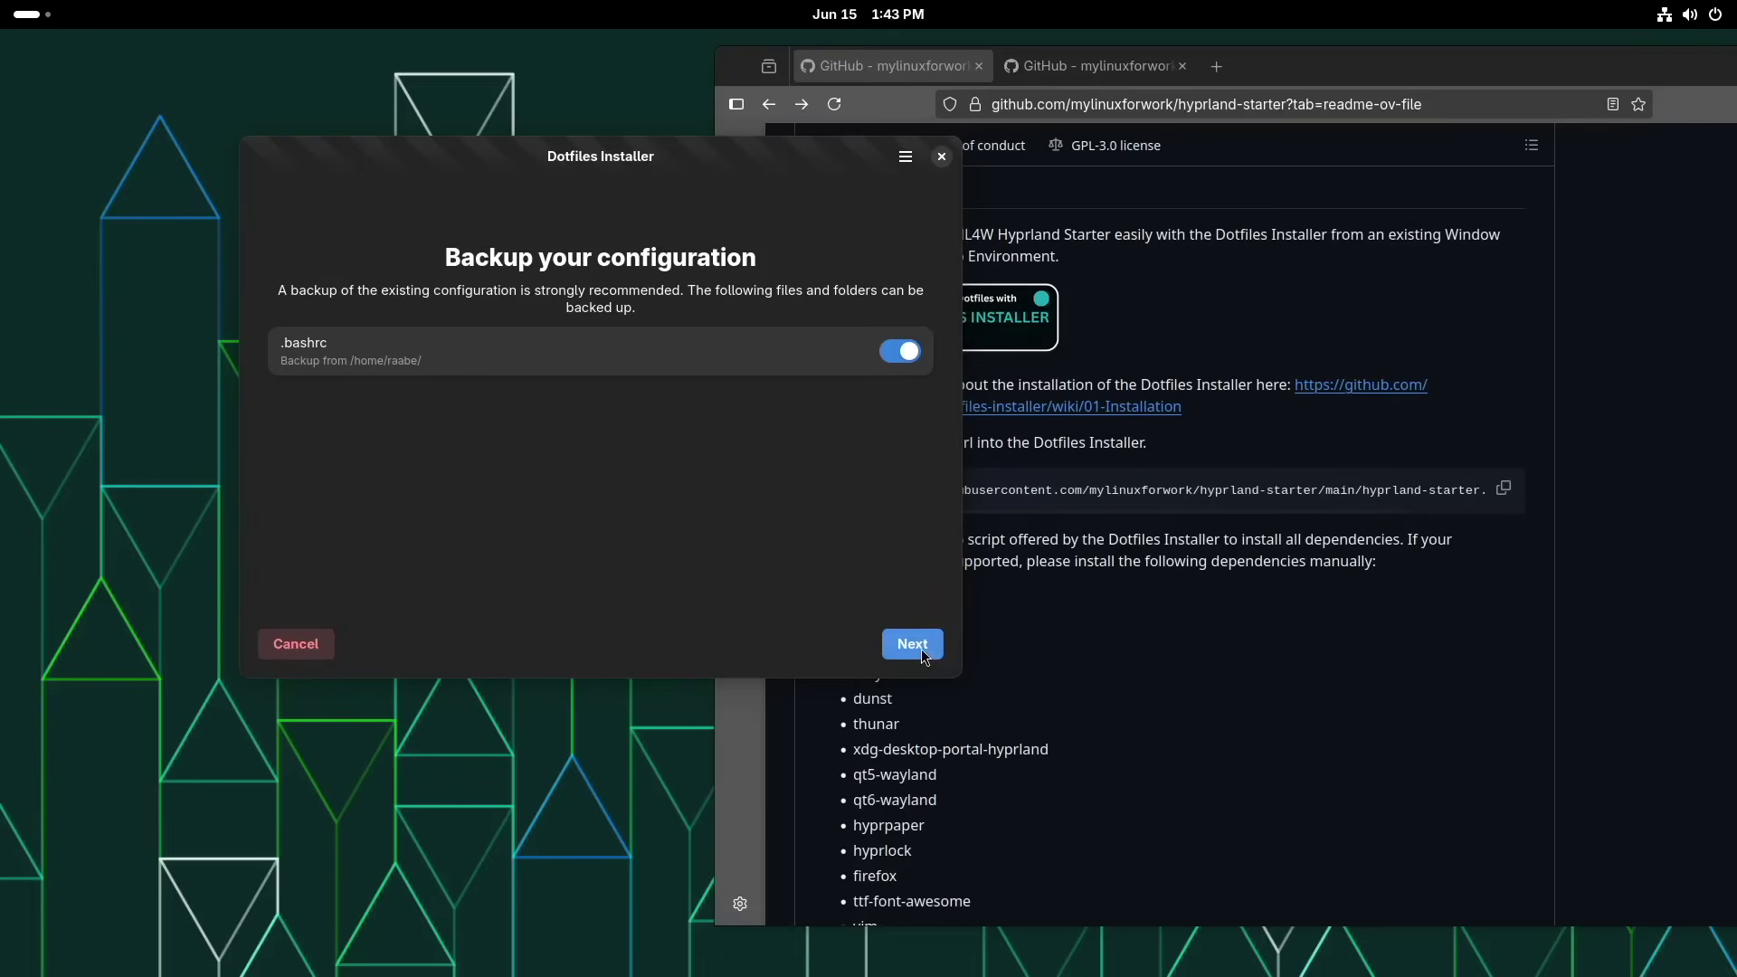
click(923, 654)
click(909, 160)
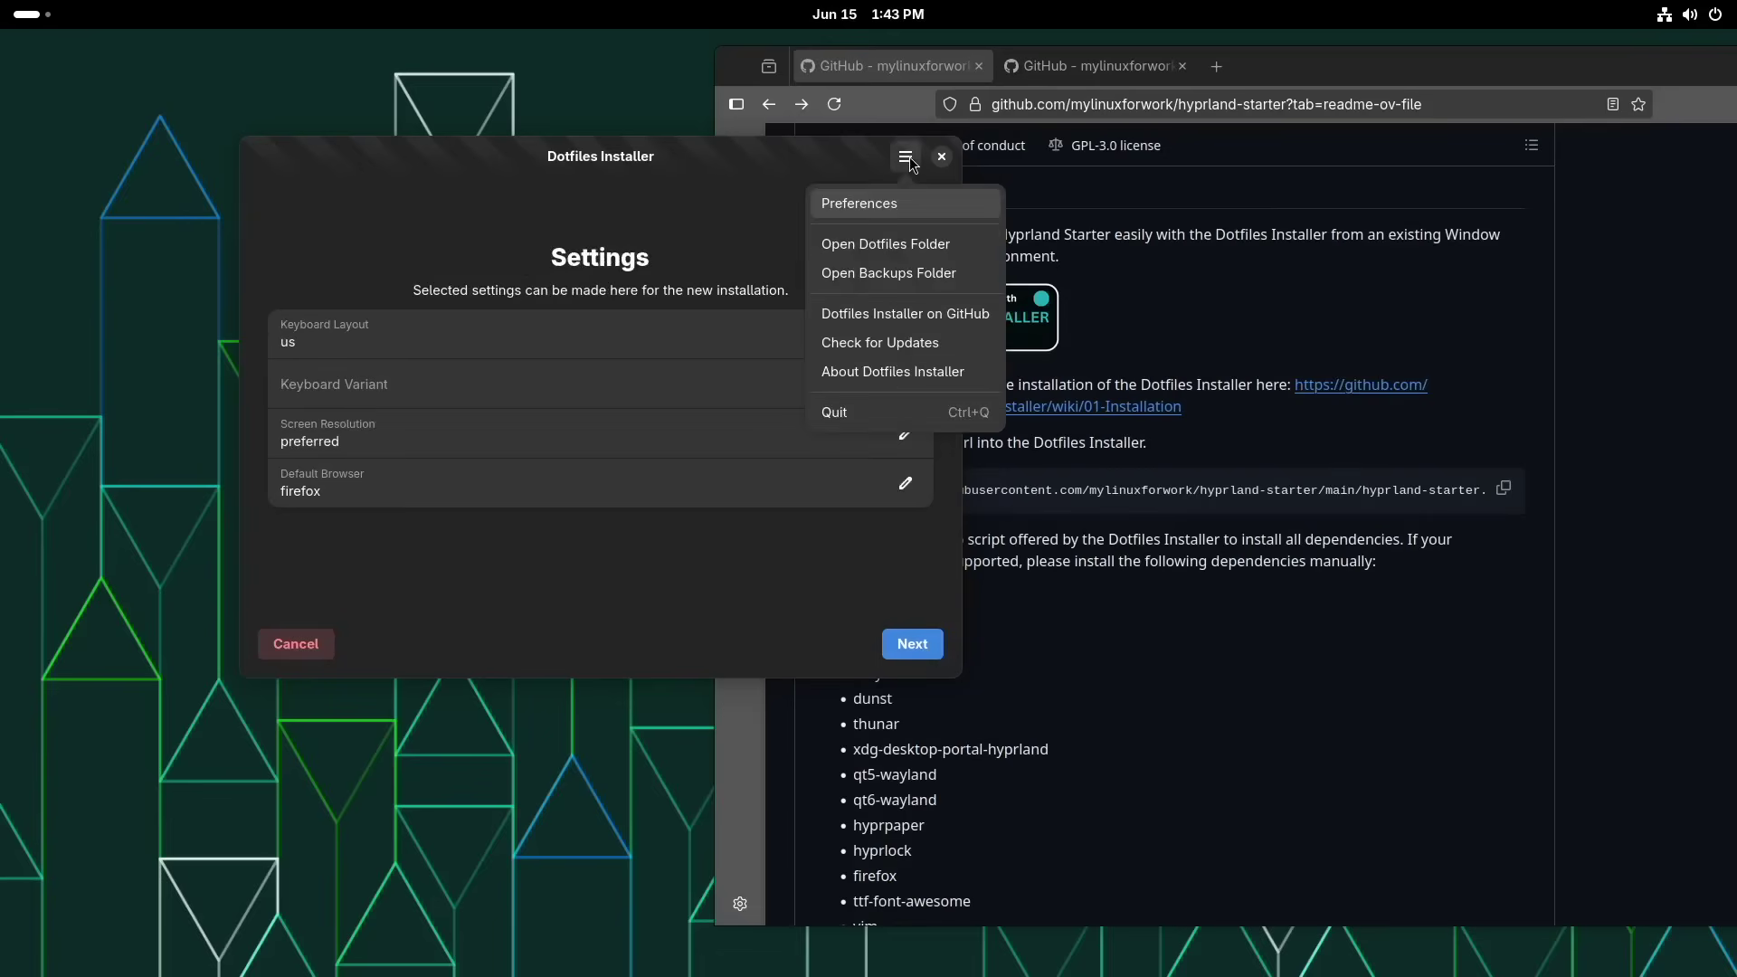
click(935, 285)
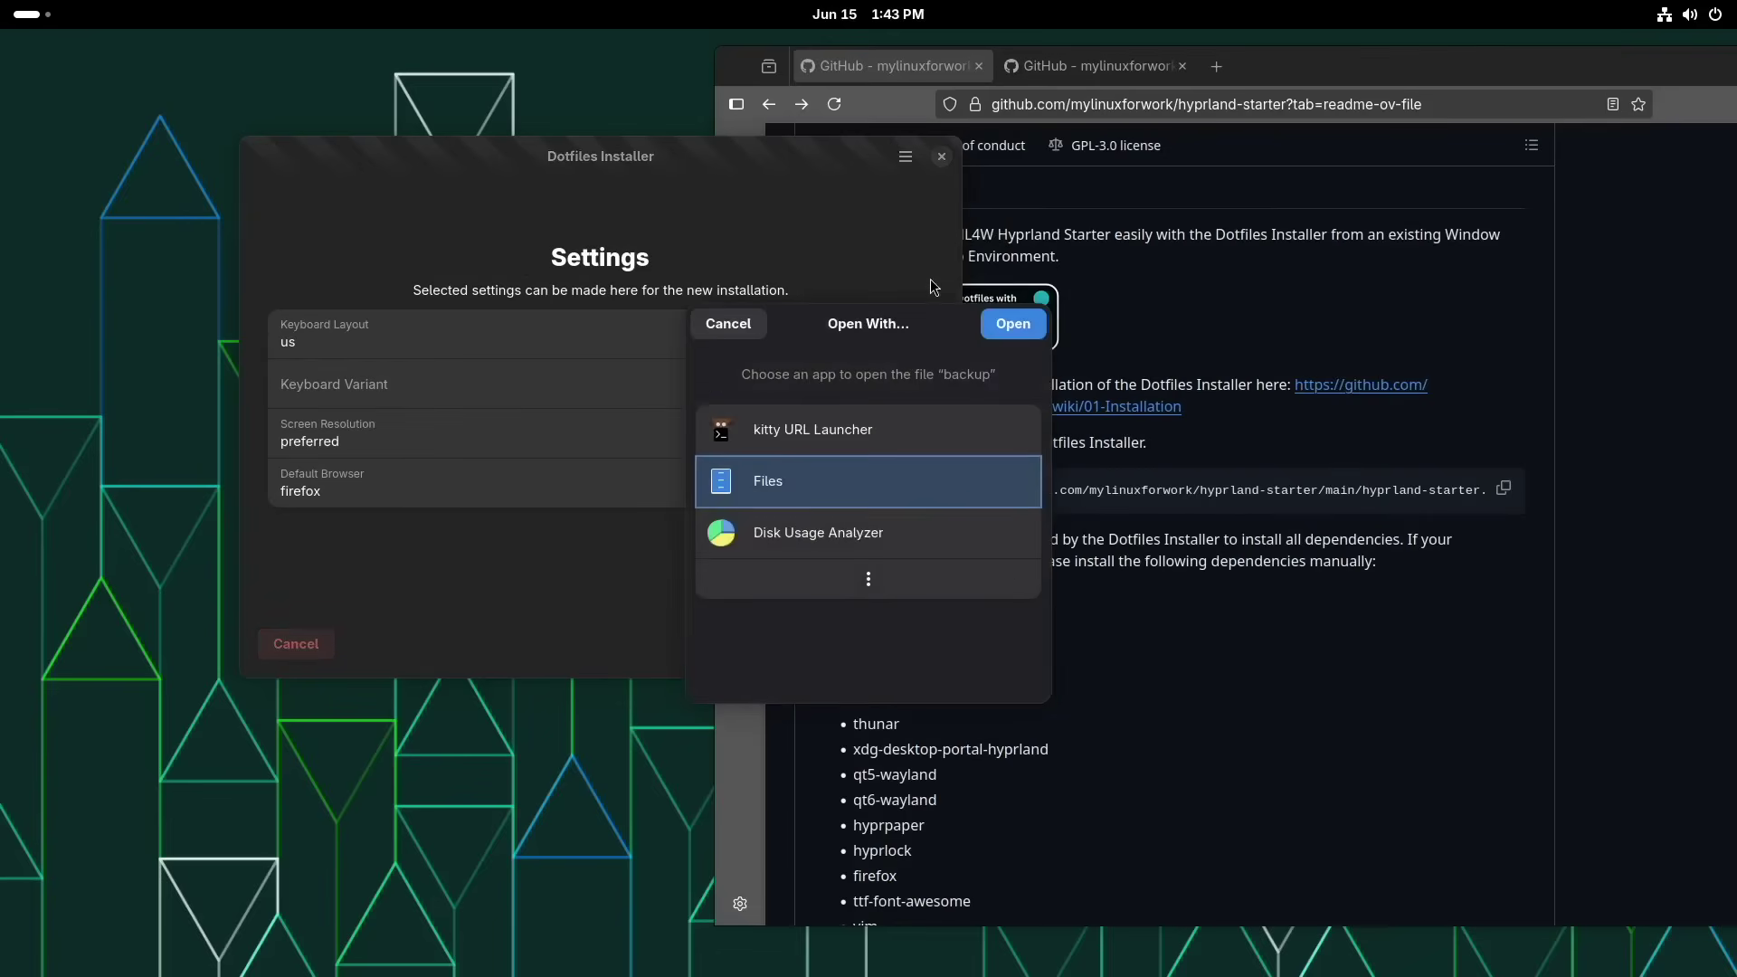
click(1013, 369)
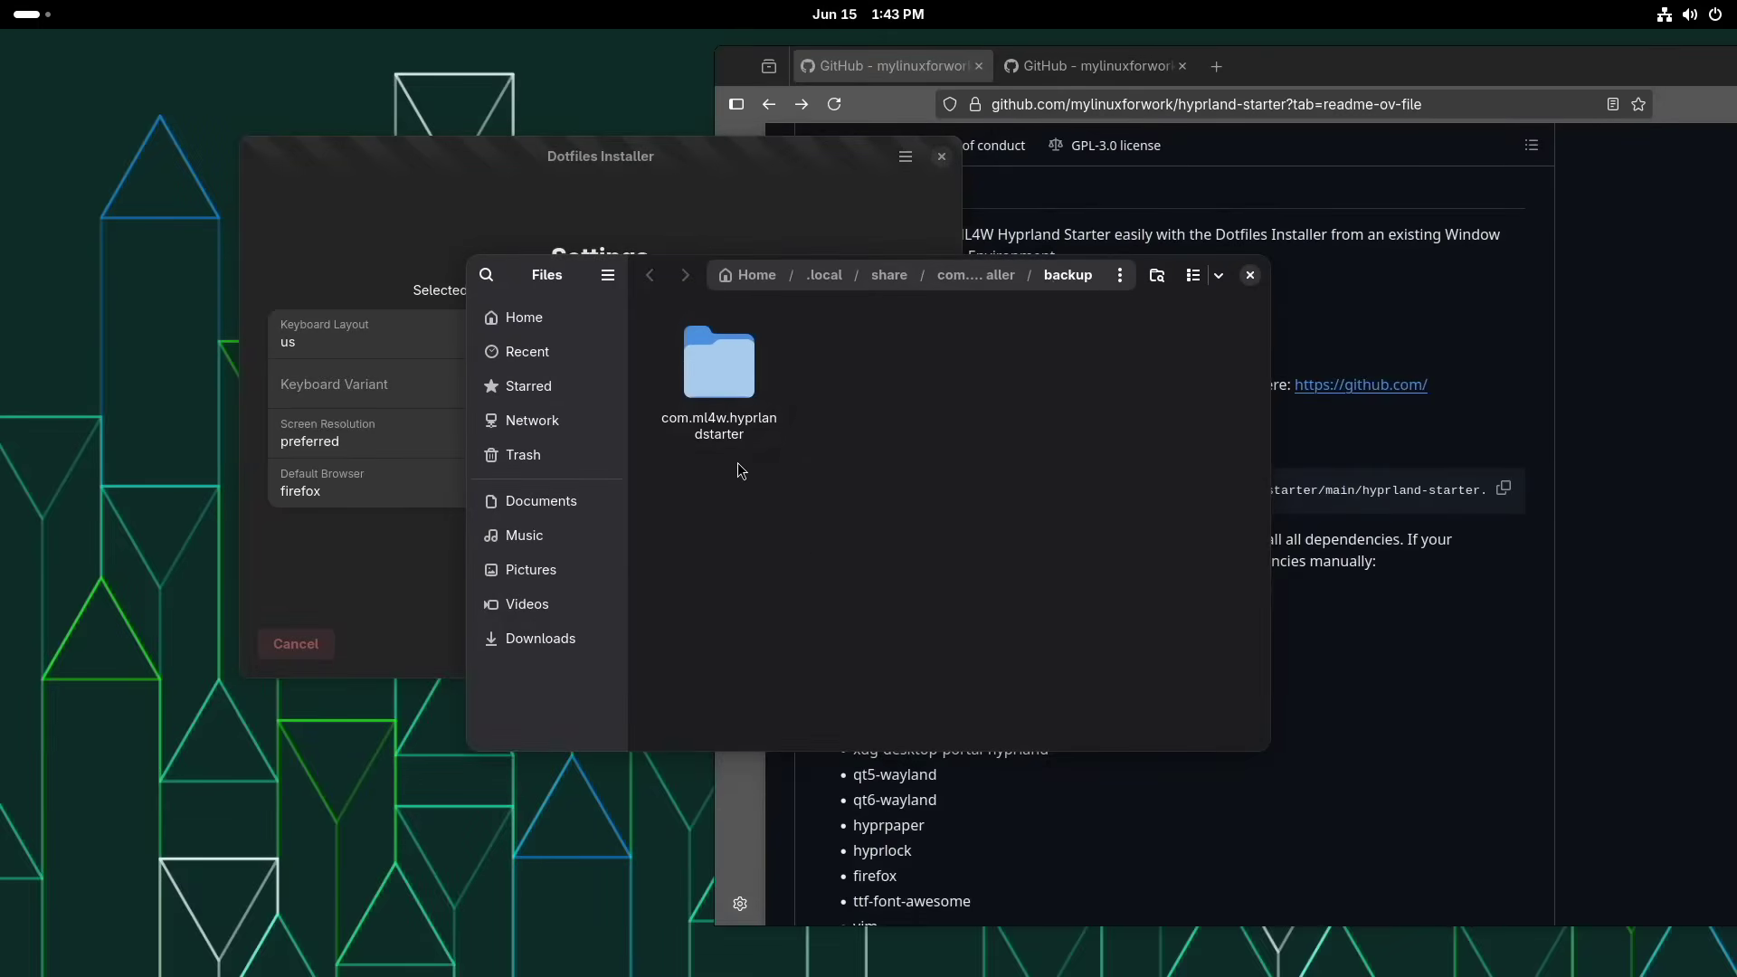
double_click(729, 360)
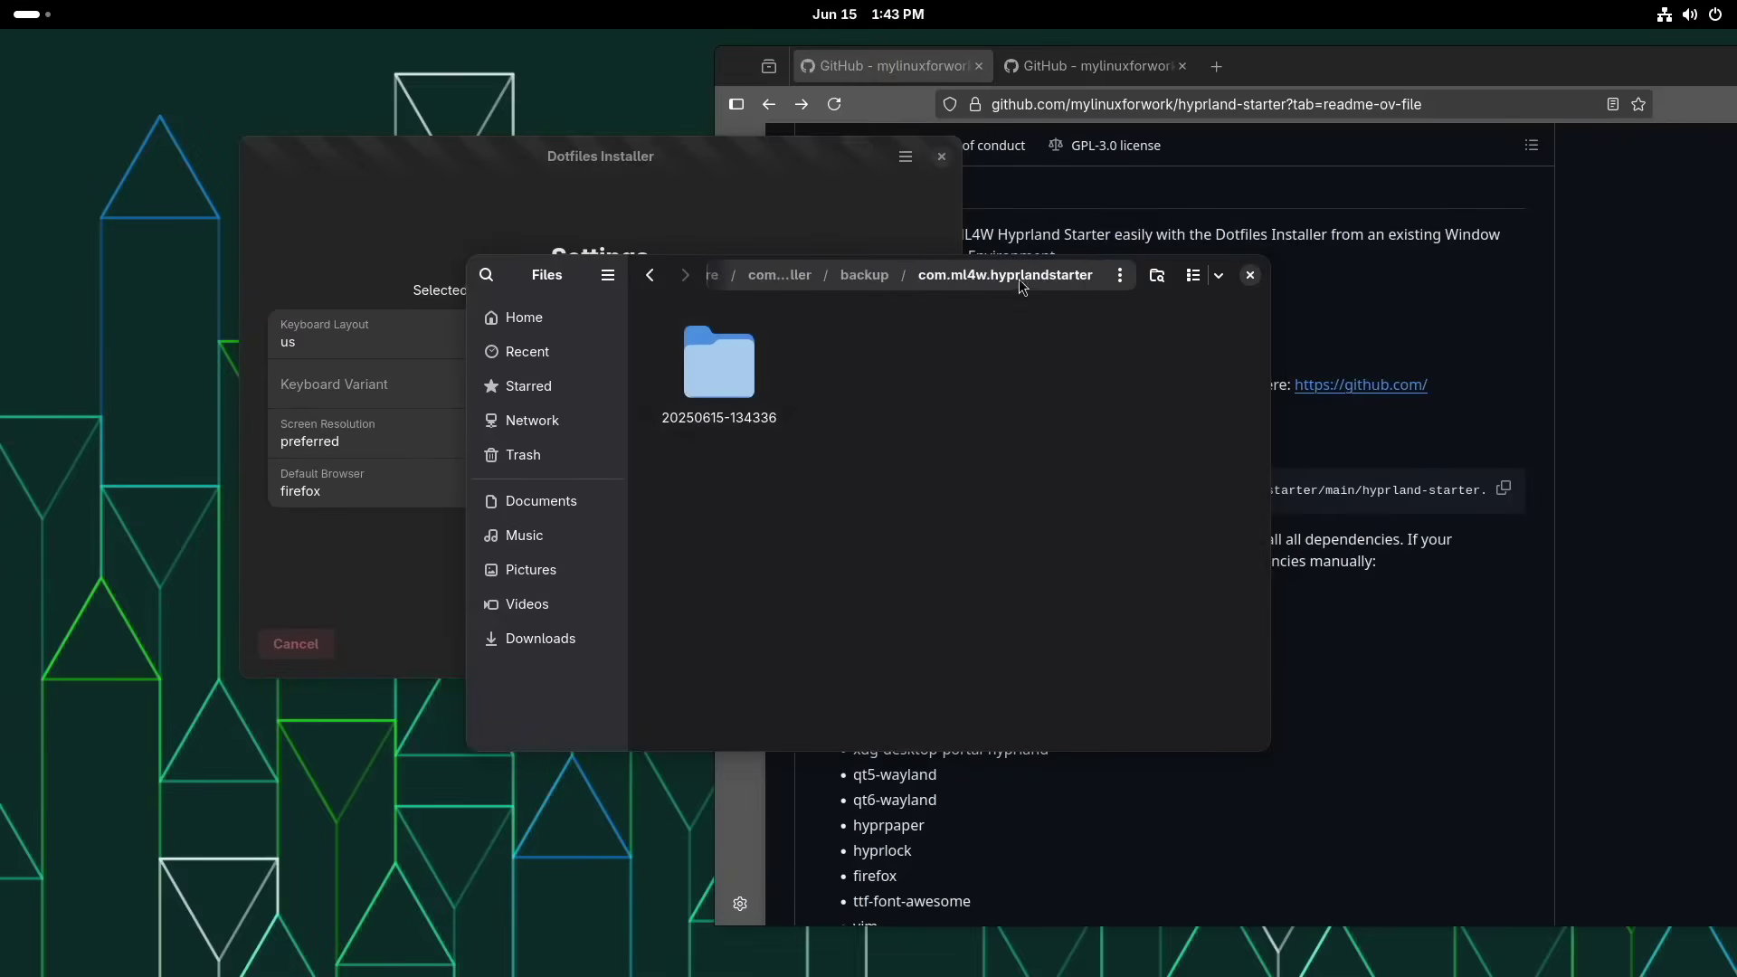
double_click(740, 376)
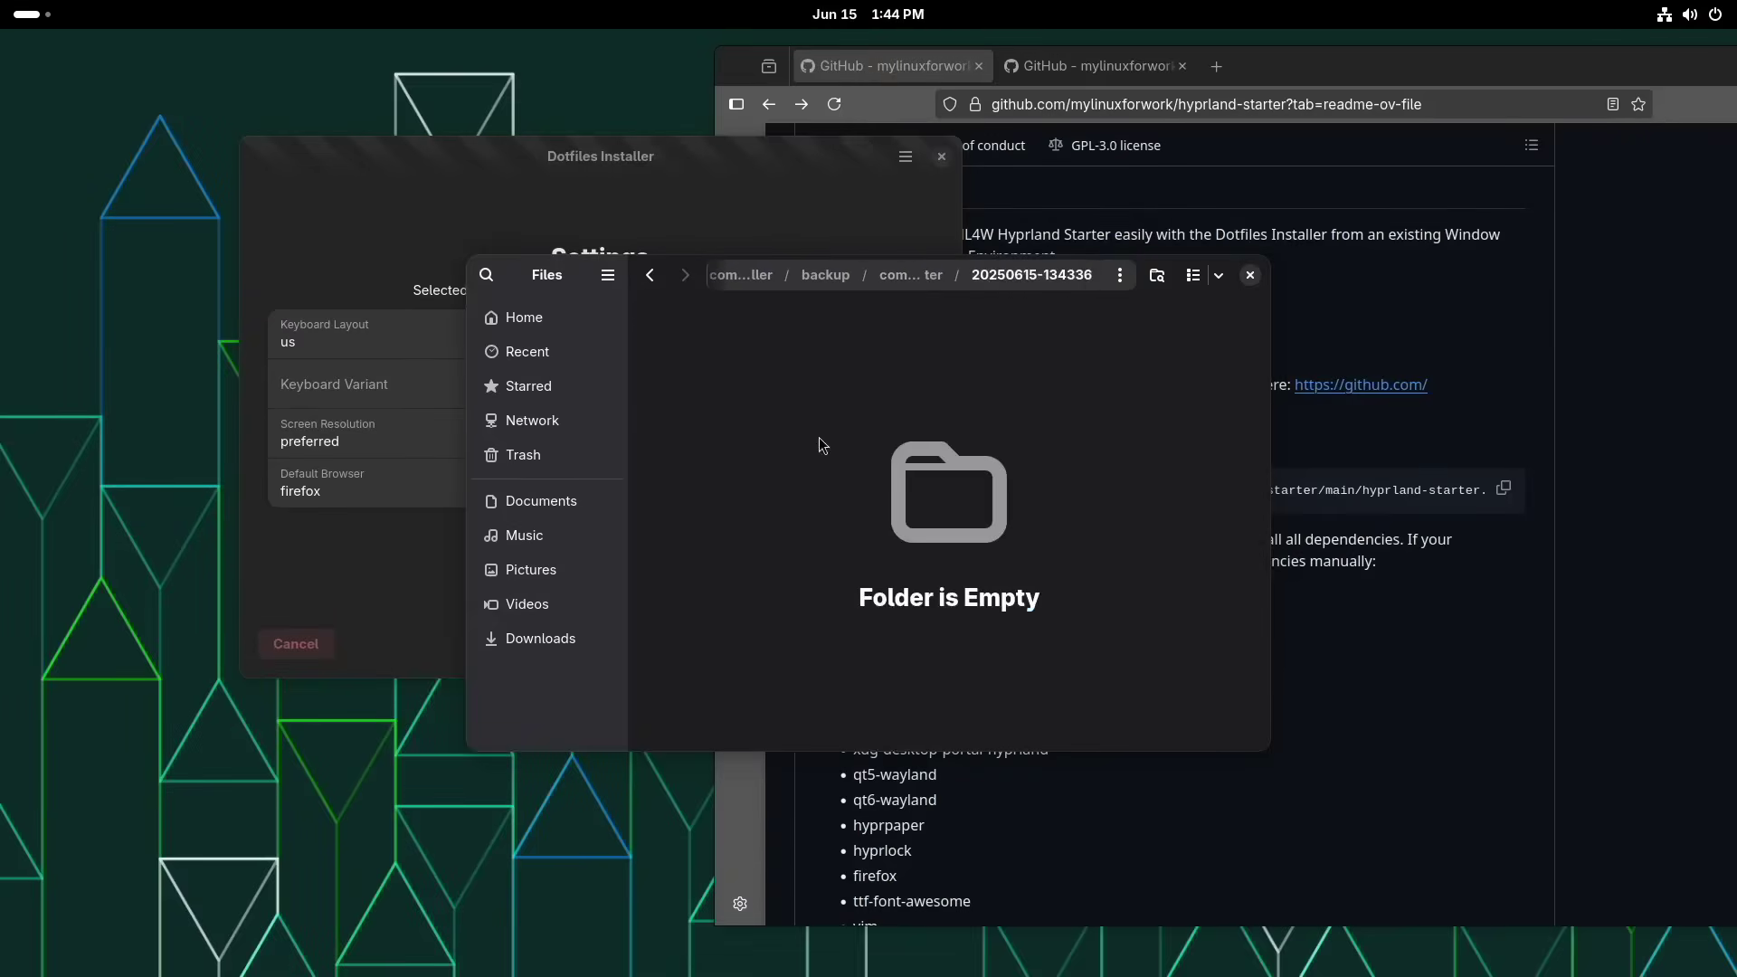
click(1219, 275)
click(1203, 573)
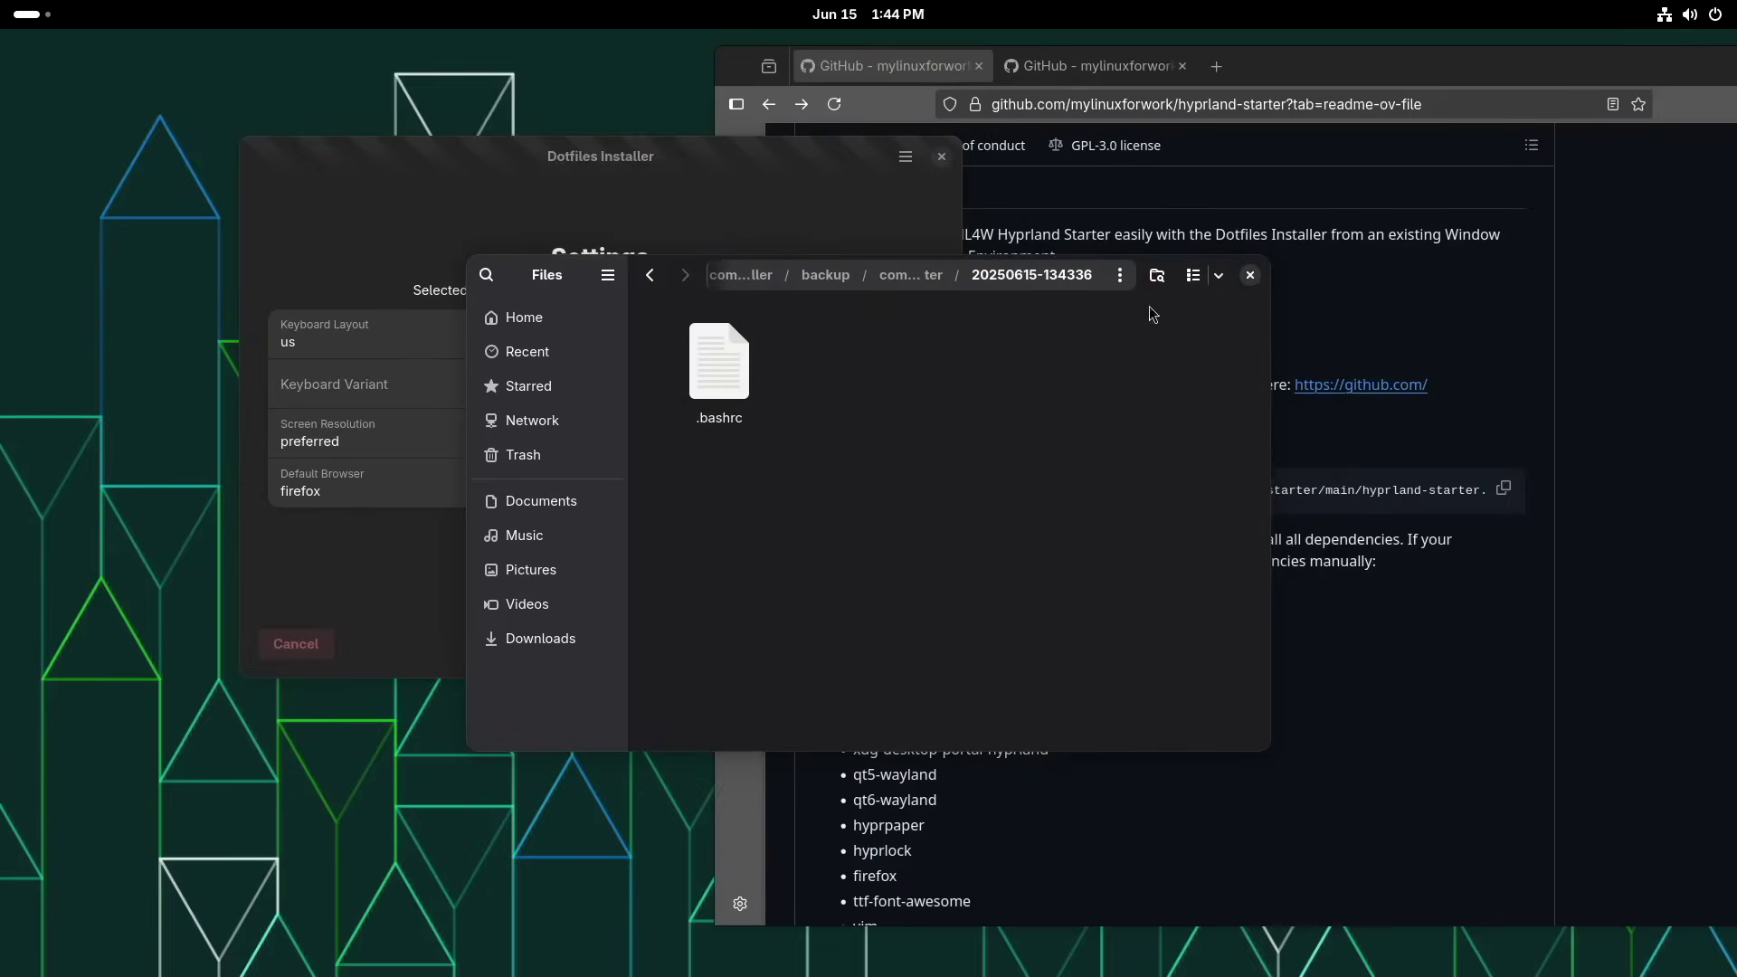
click(1251, 275)
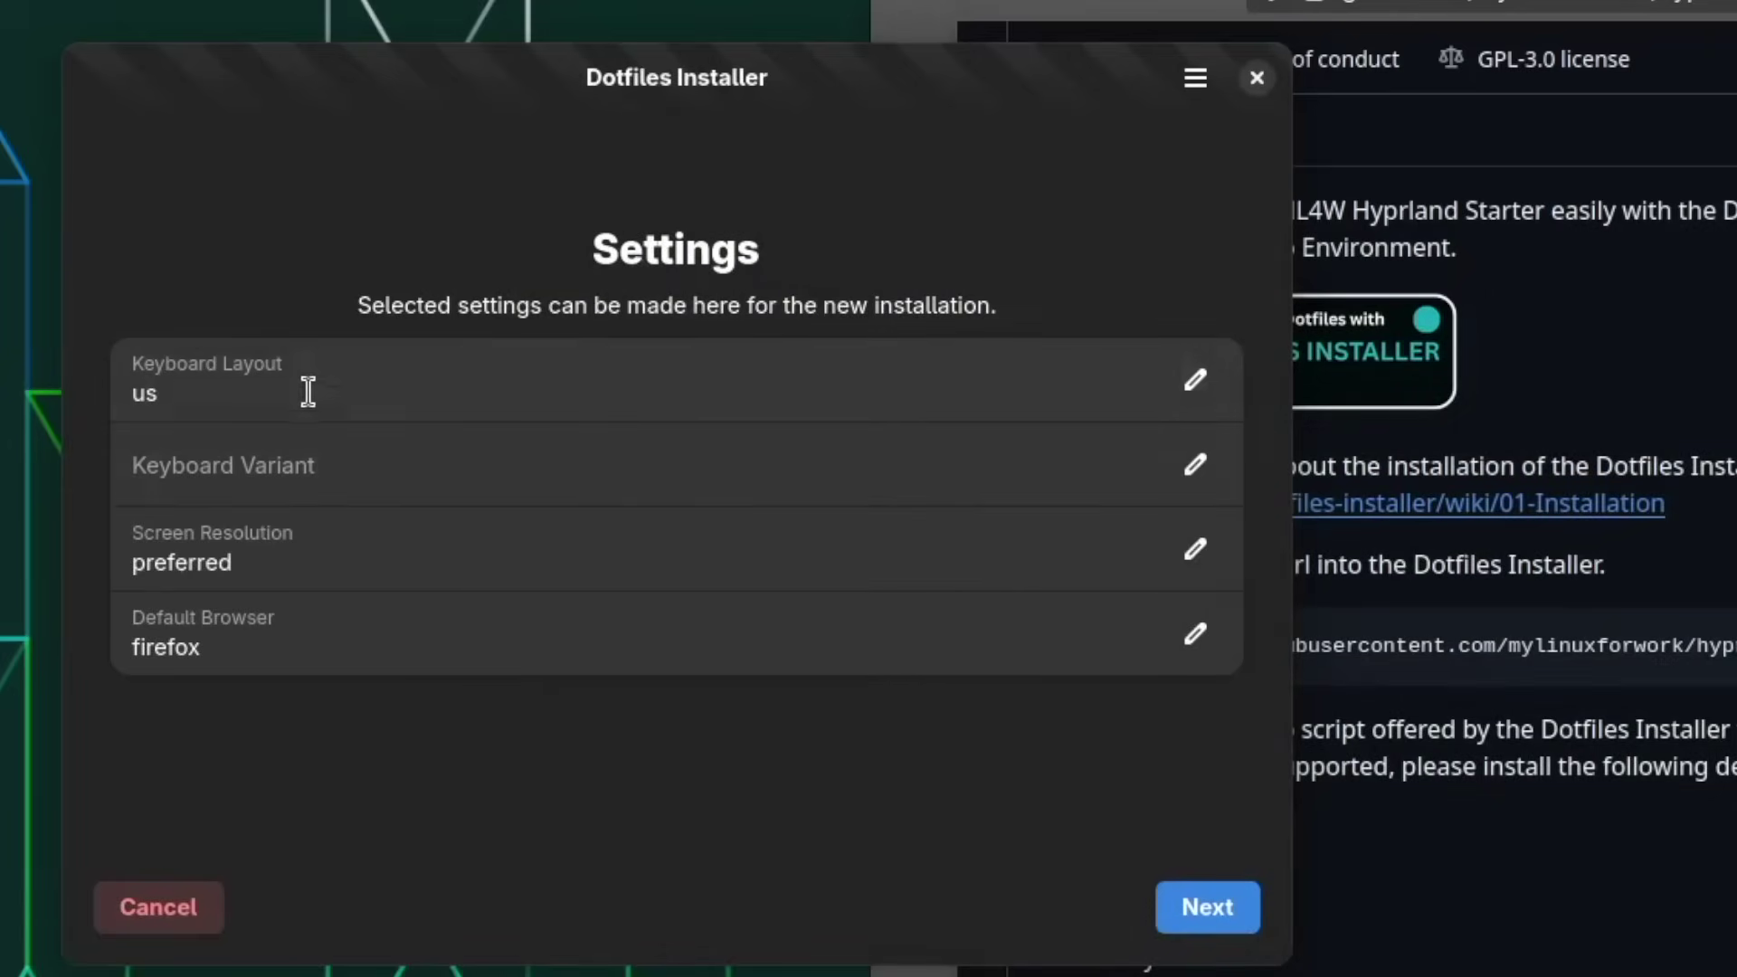
- Change the keyboard layout from us to de
click(230, 414)
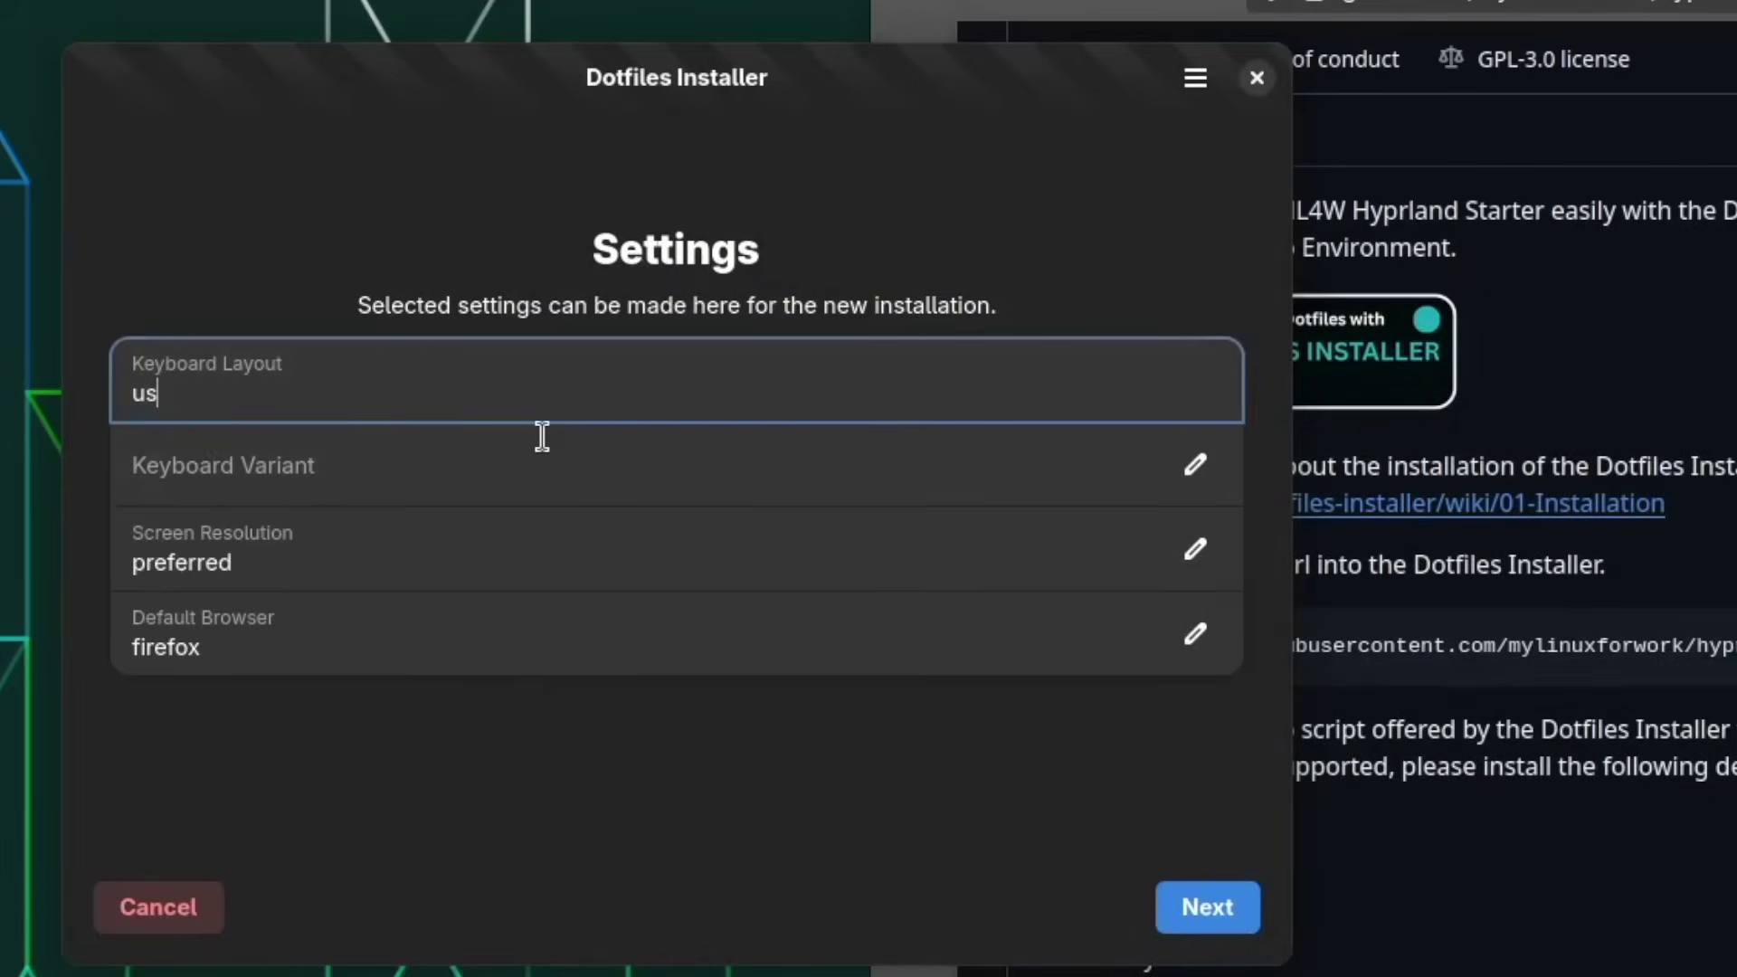
key(BackSpace)
key(BackSpace)
text(de)
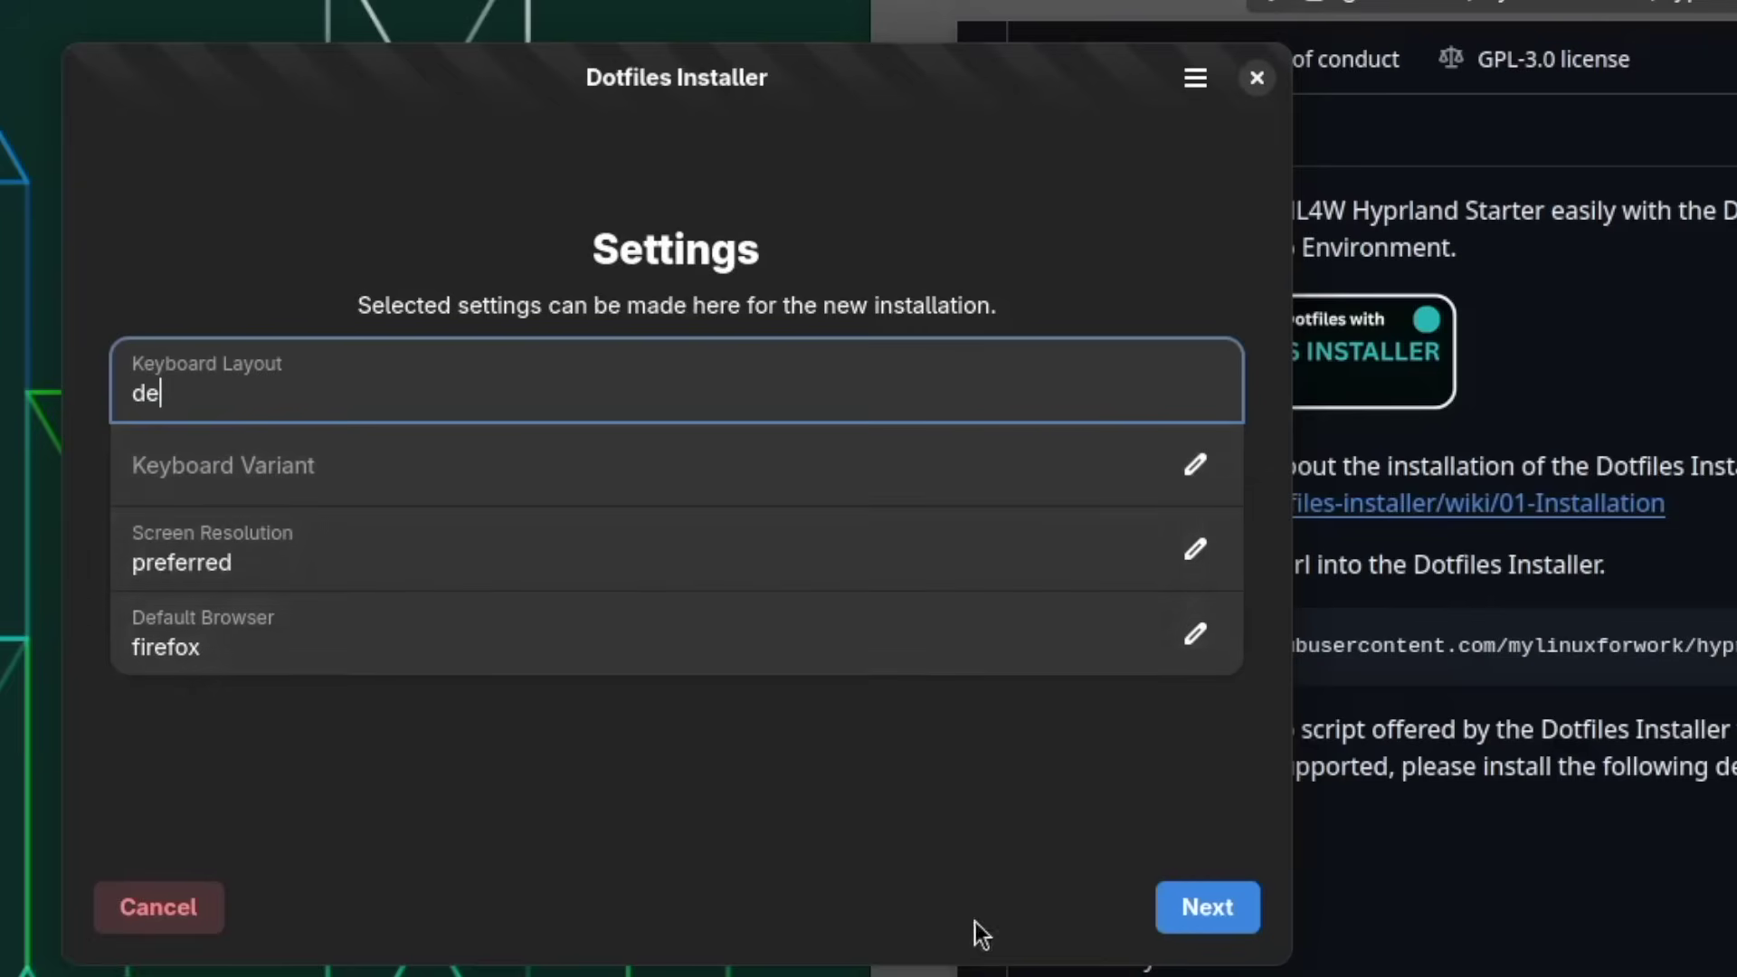
- Install the Hyprland Starter dotfiles and close the finished installer
click(1228, 908)
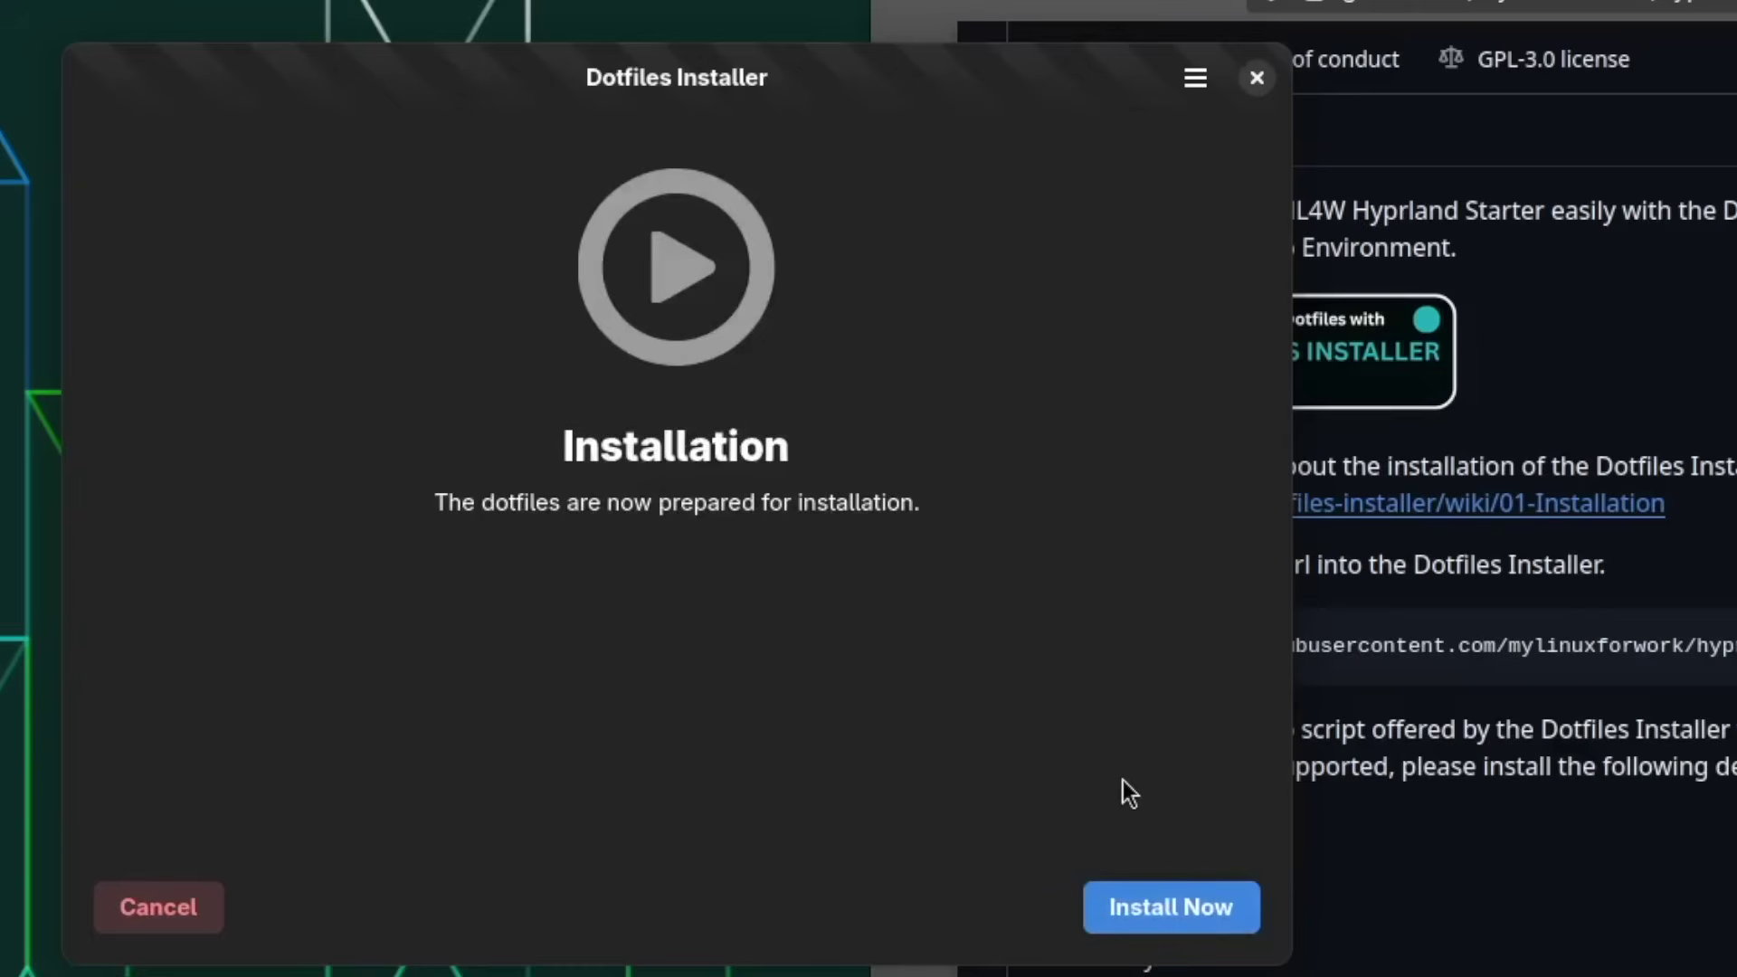
click(1188, 908)
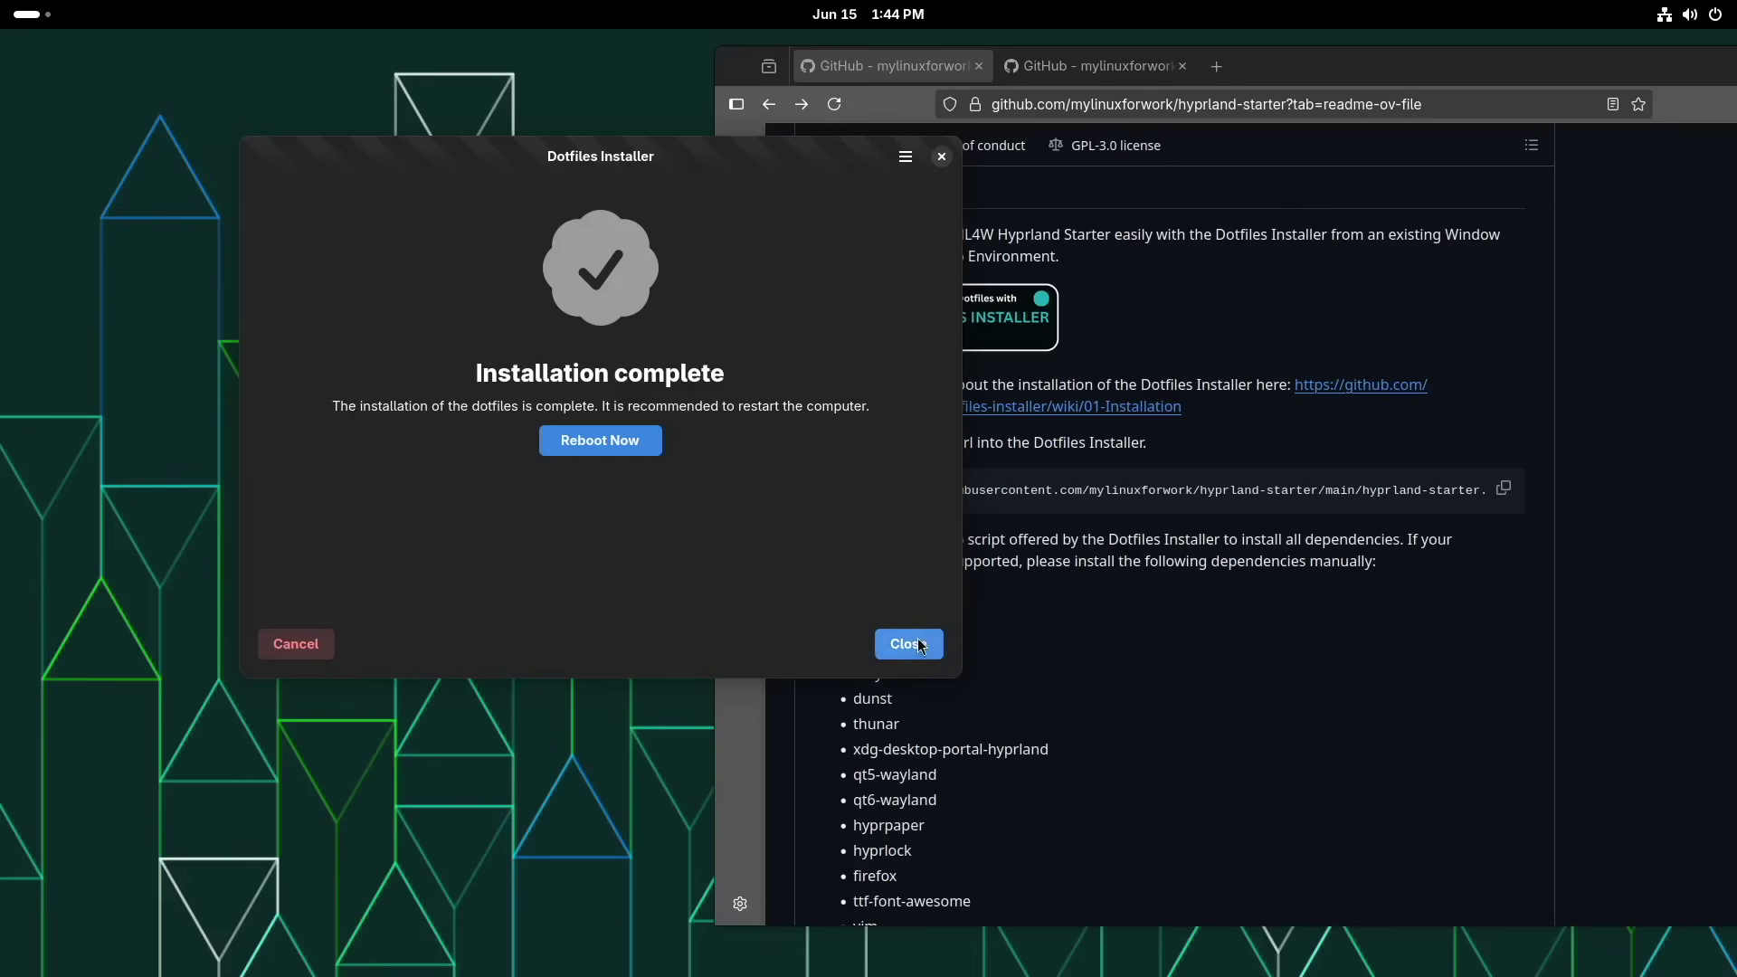
click(908, 644)
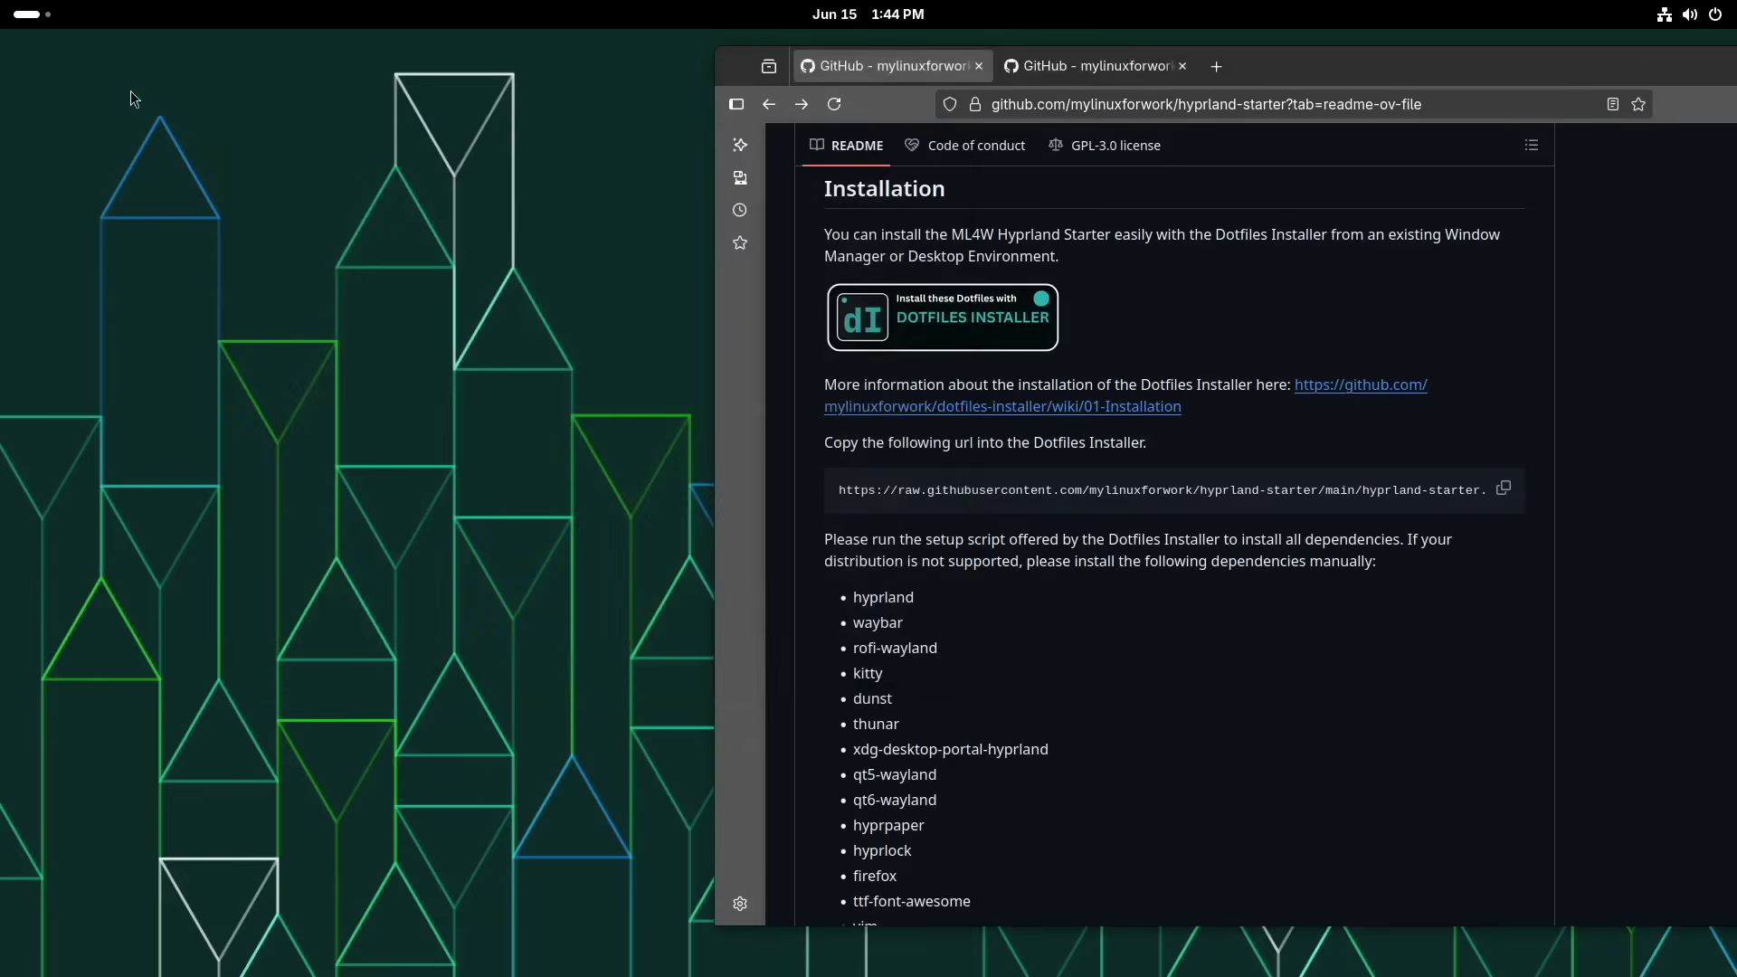
click(57, 14)
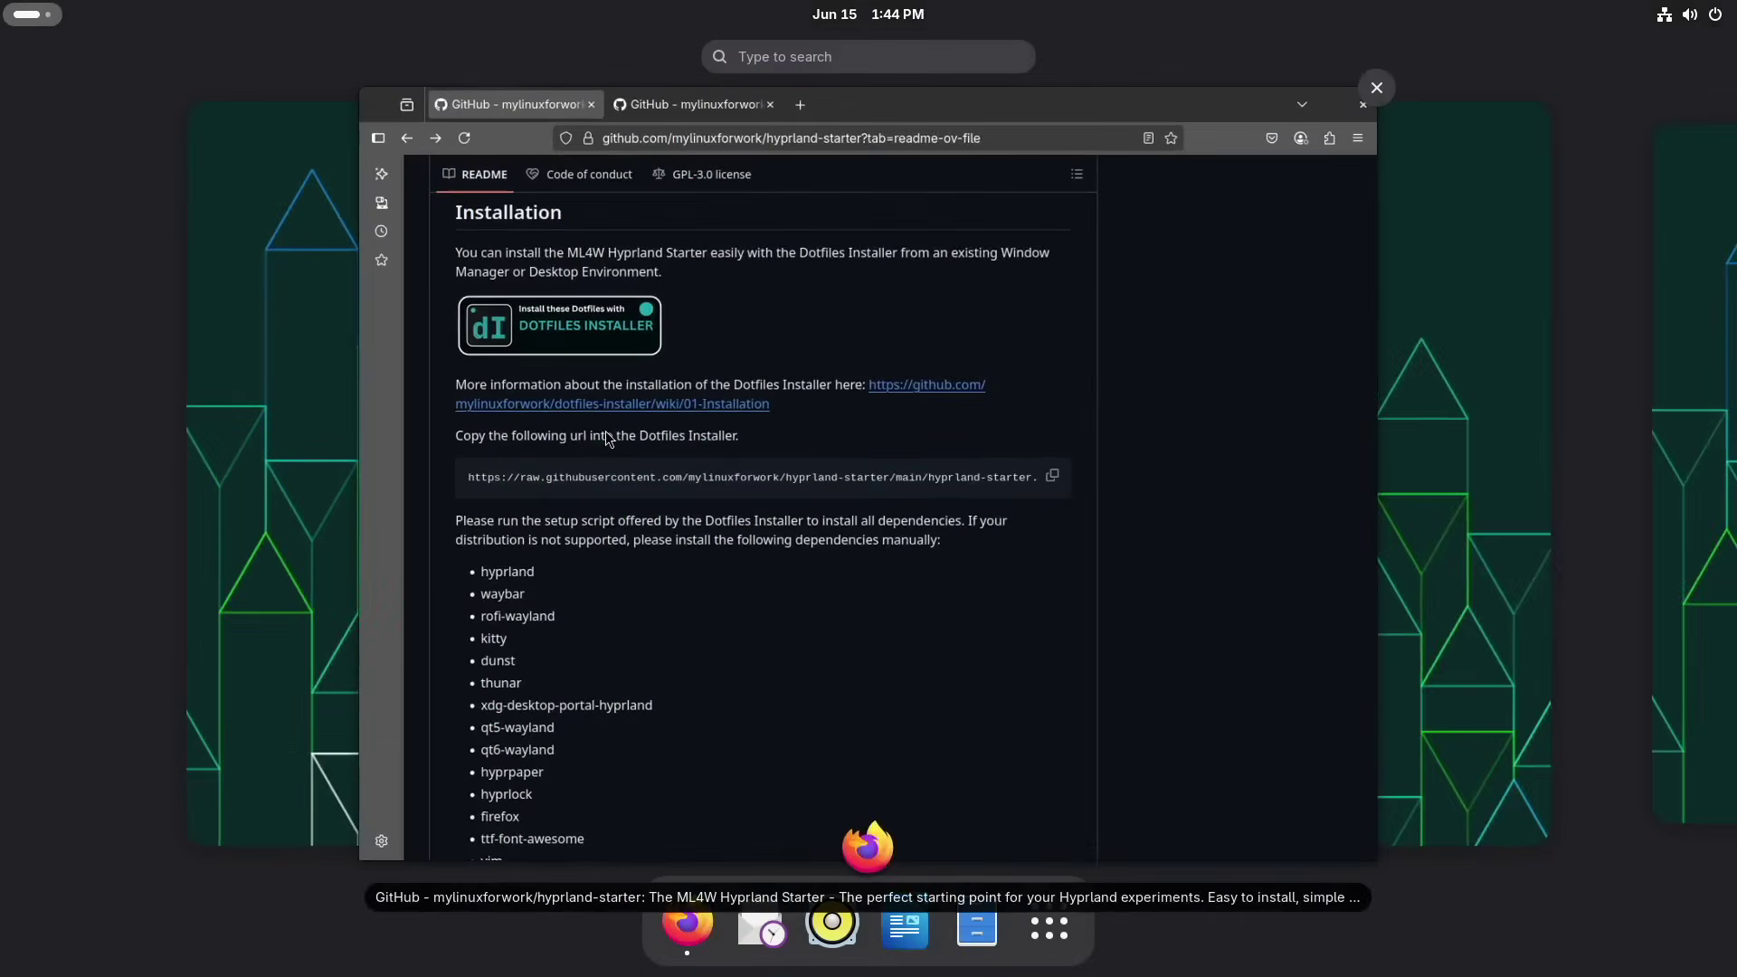
- Relaunch the Dotfiles Installer and check .mydotfiles contains com.ml4w.hyprlandstarter in Files
text(dotf)
key(Return)
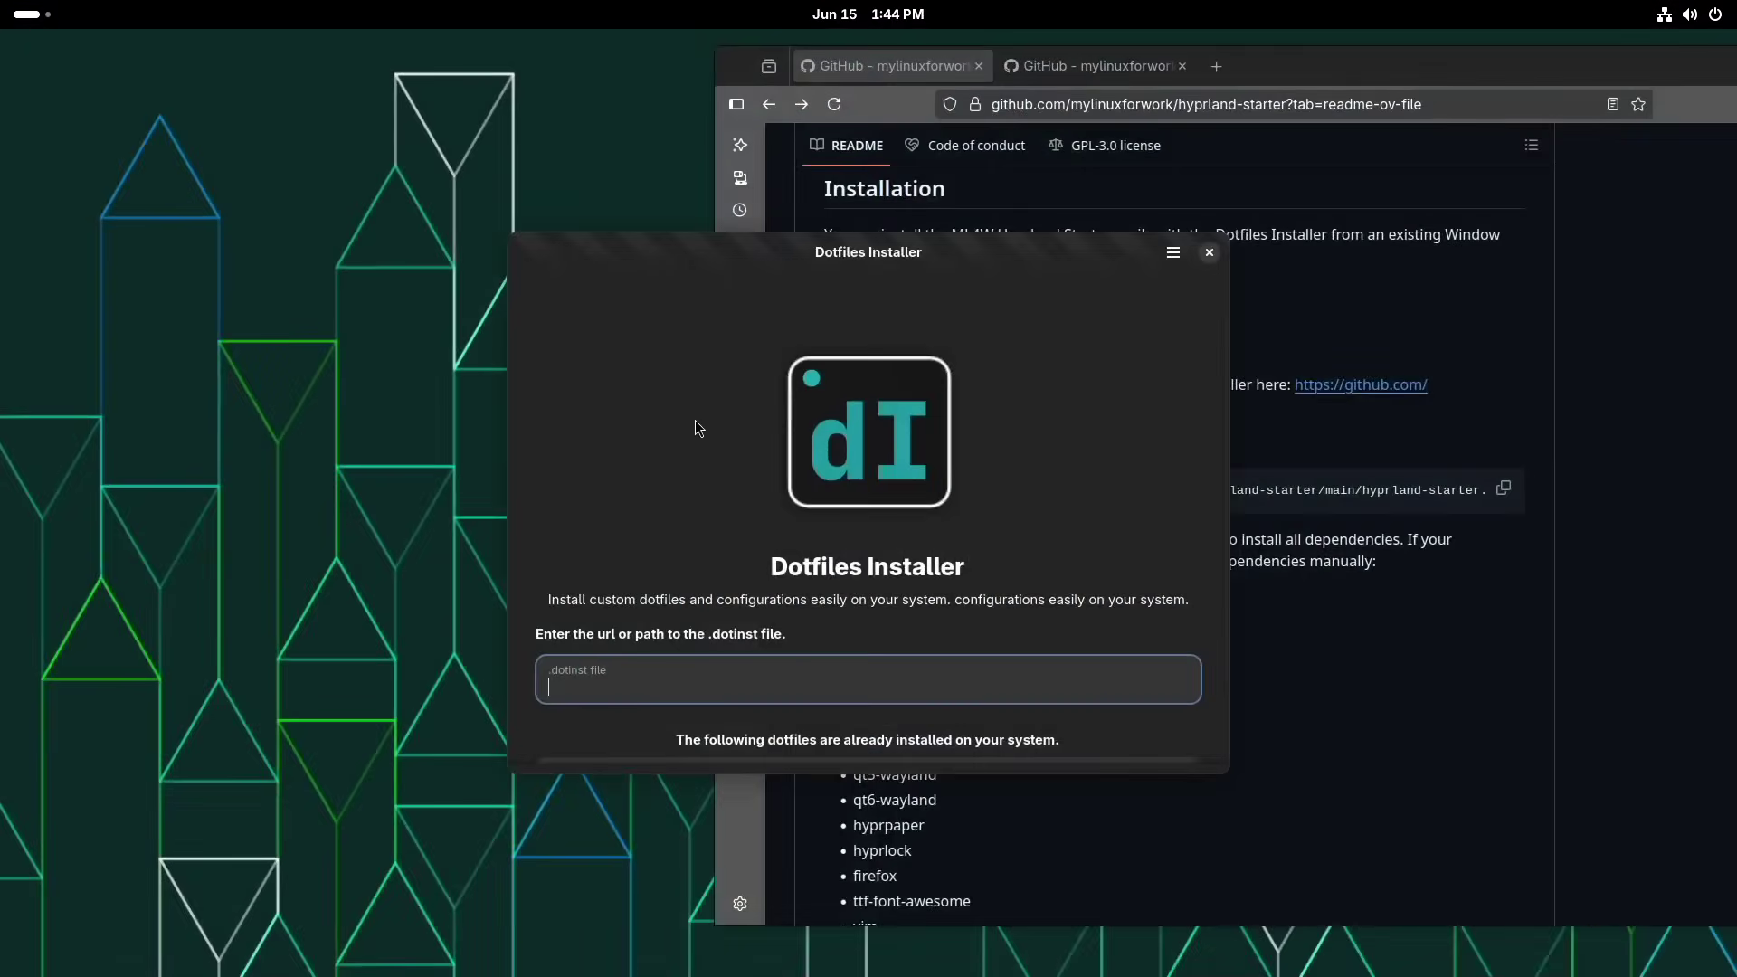
click(1176, 254)
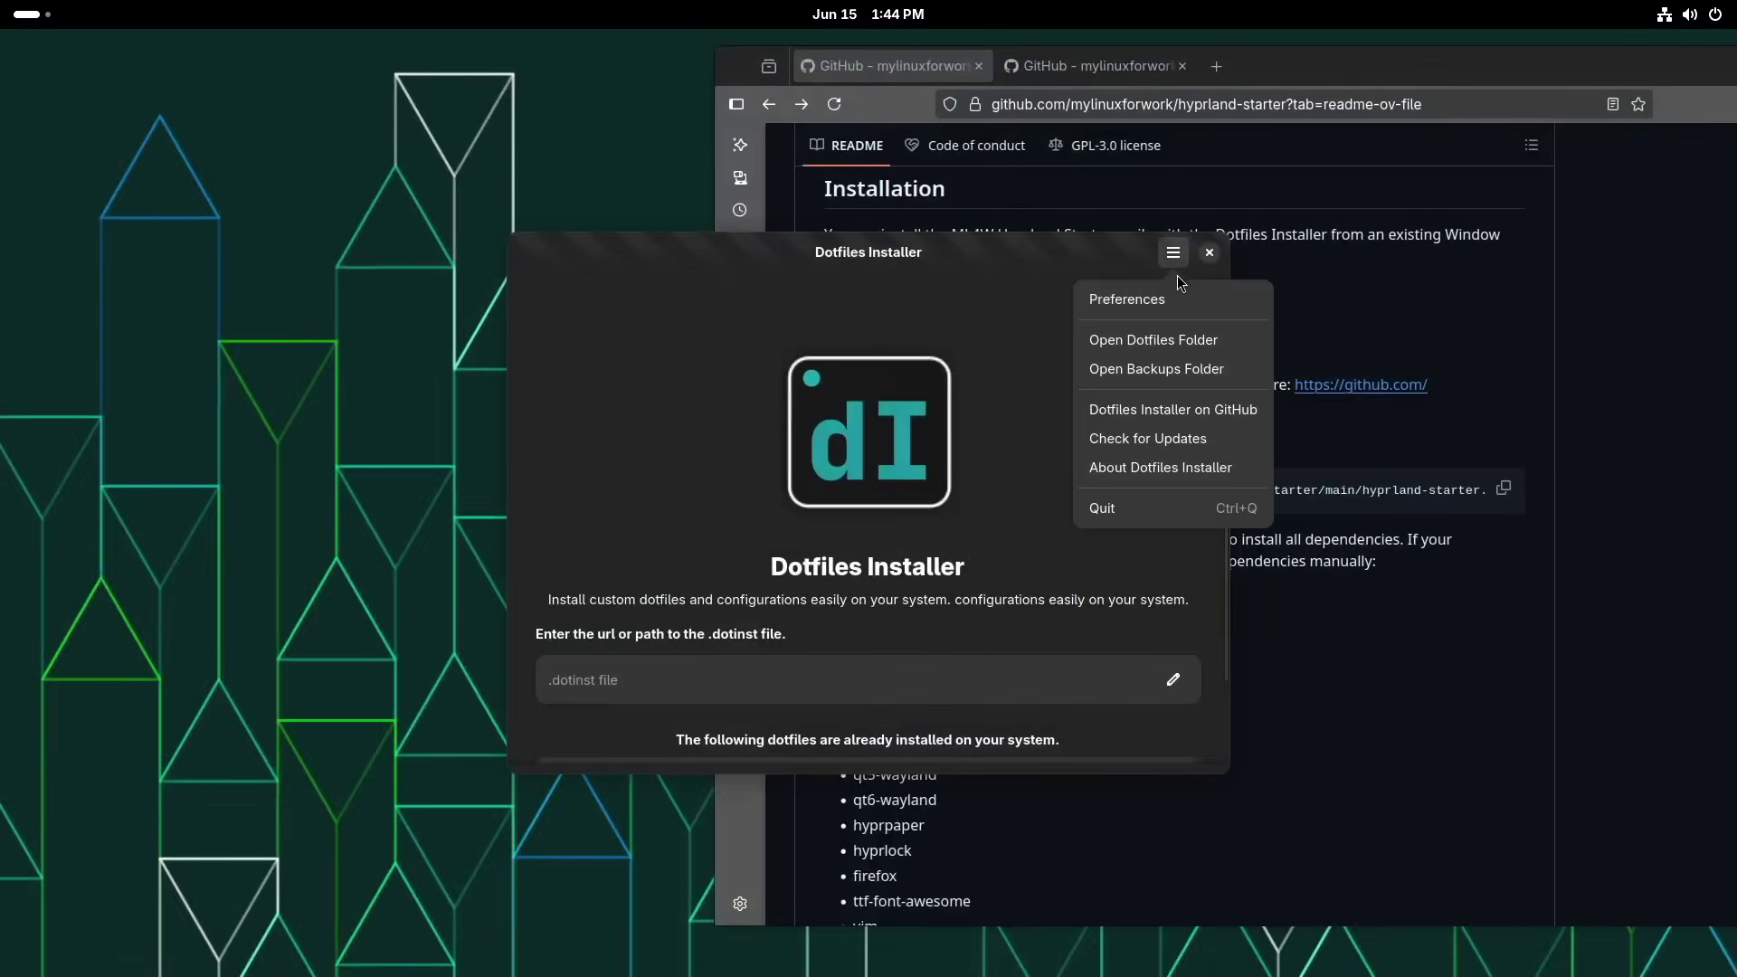
click(1182, 349)
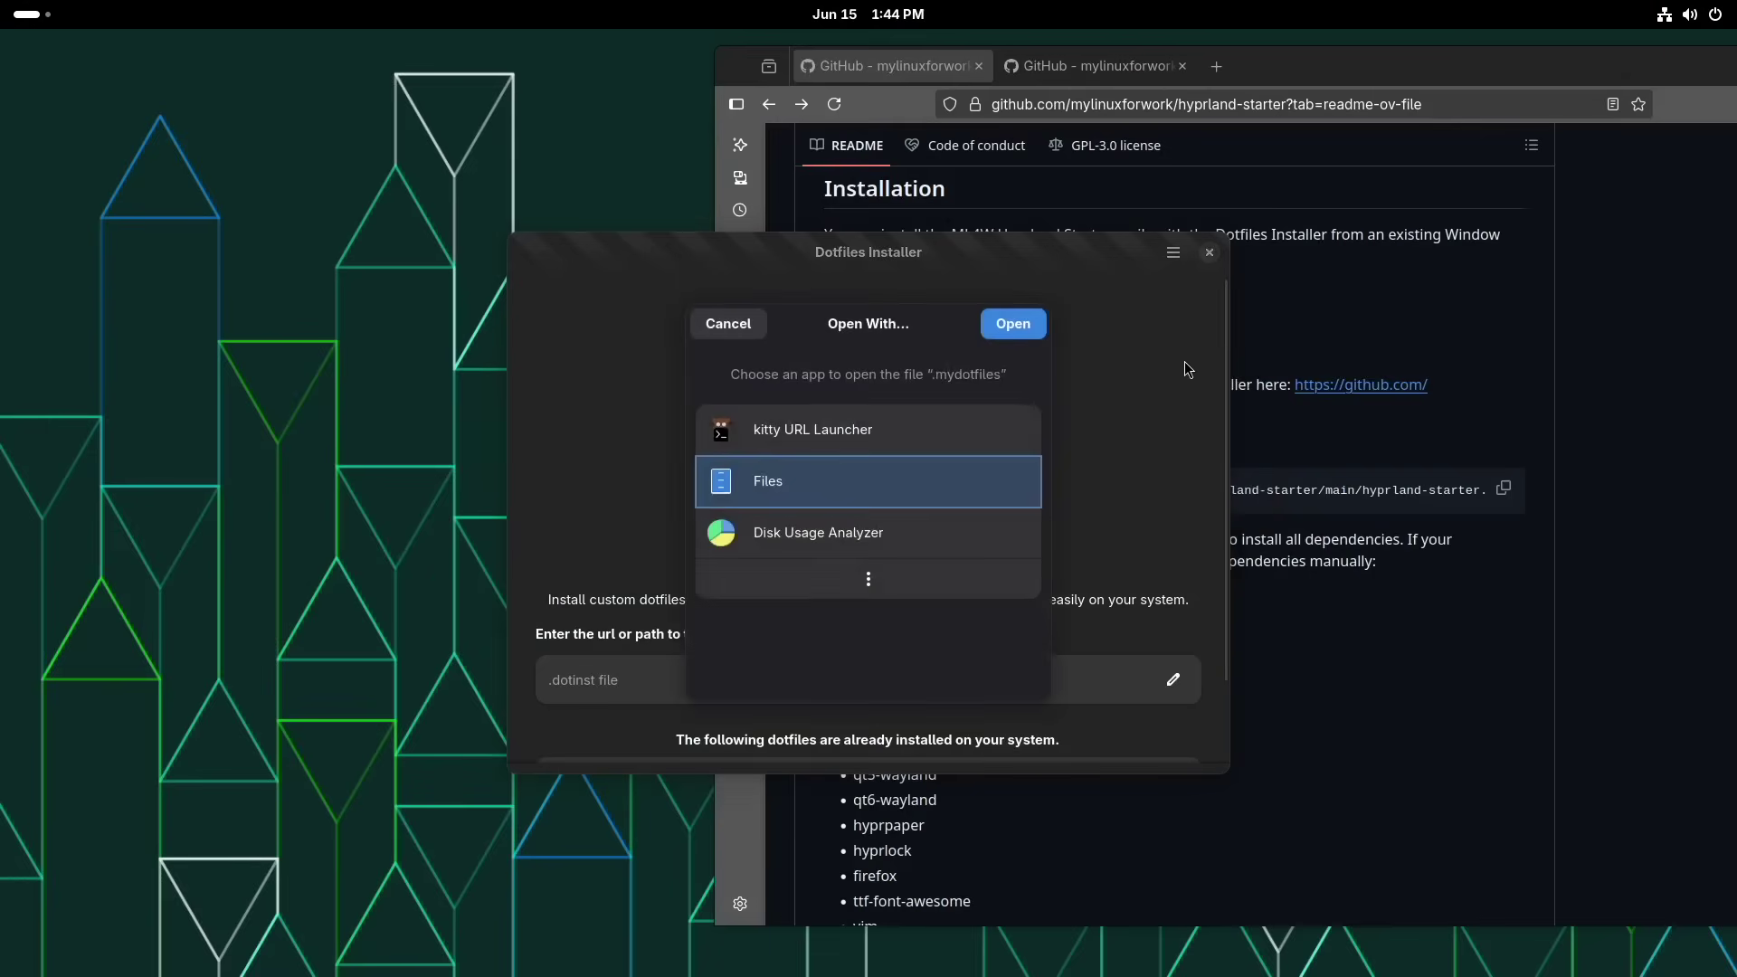
click(1011, 325)
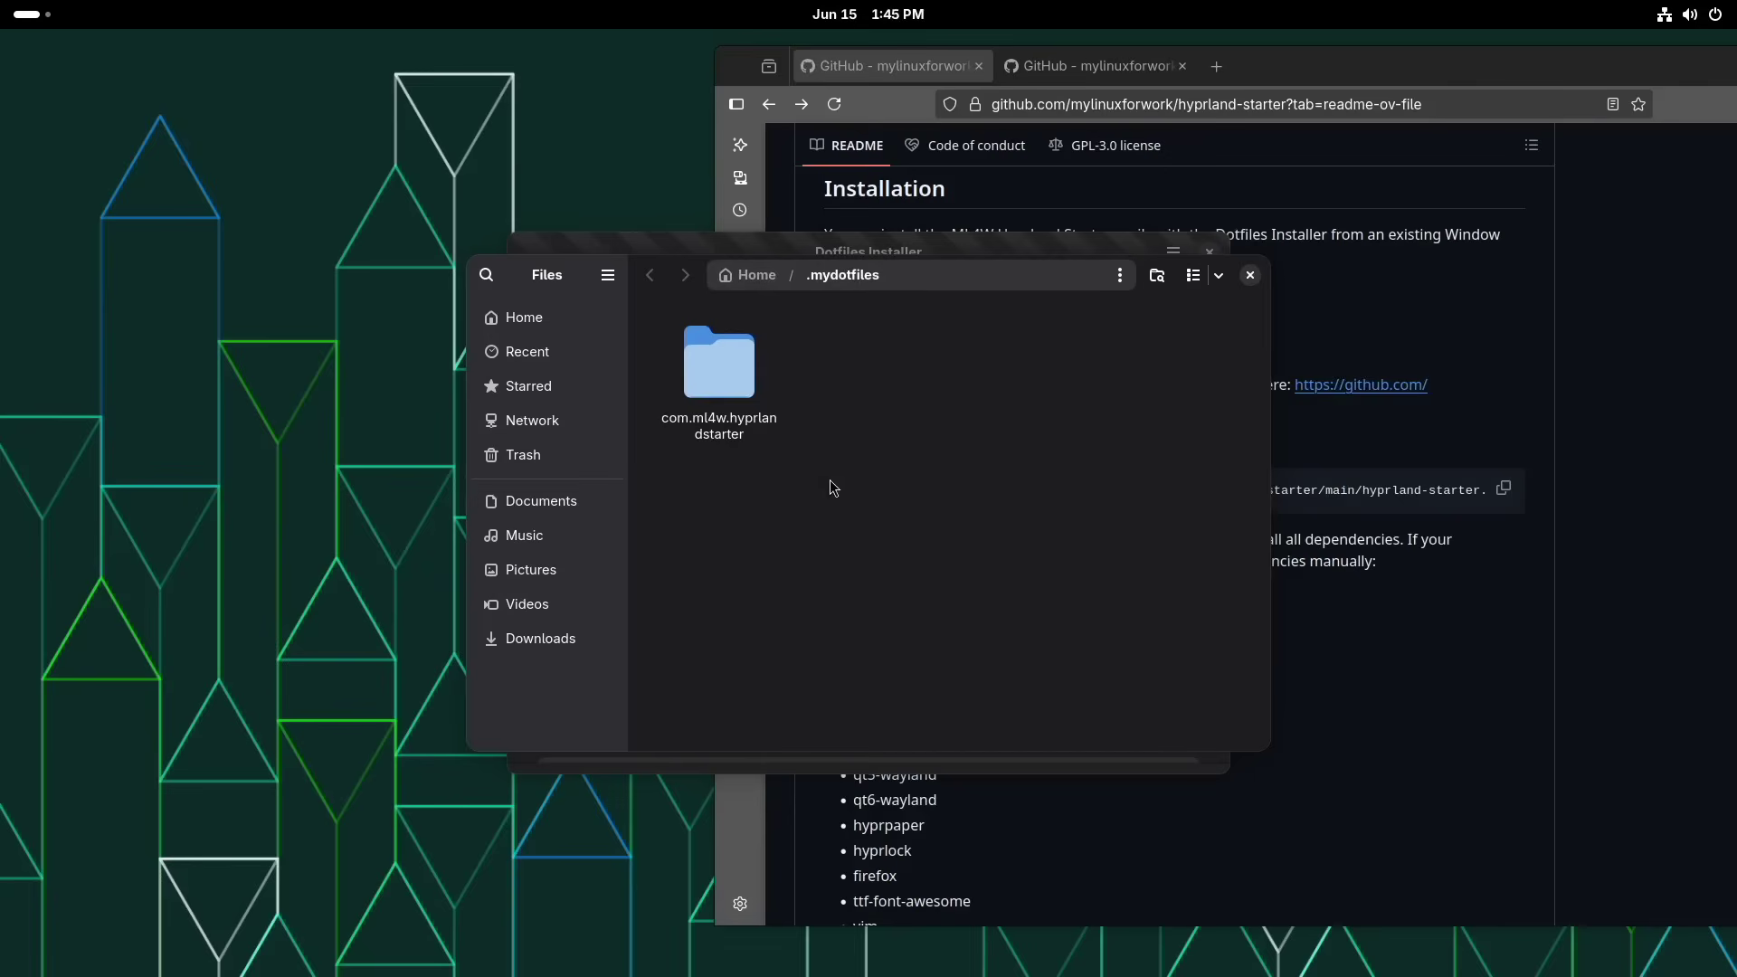
click(1251, 274)
- Verify kgx is the default terminal in Preferences, then close the installer
click(1173, 252)
click(1339, 192)
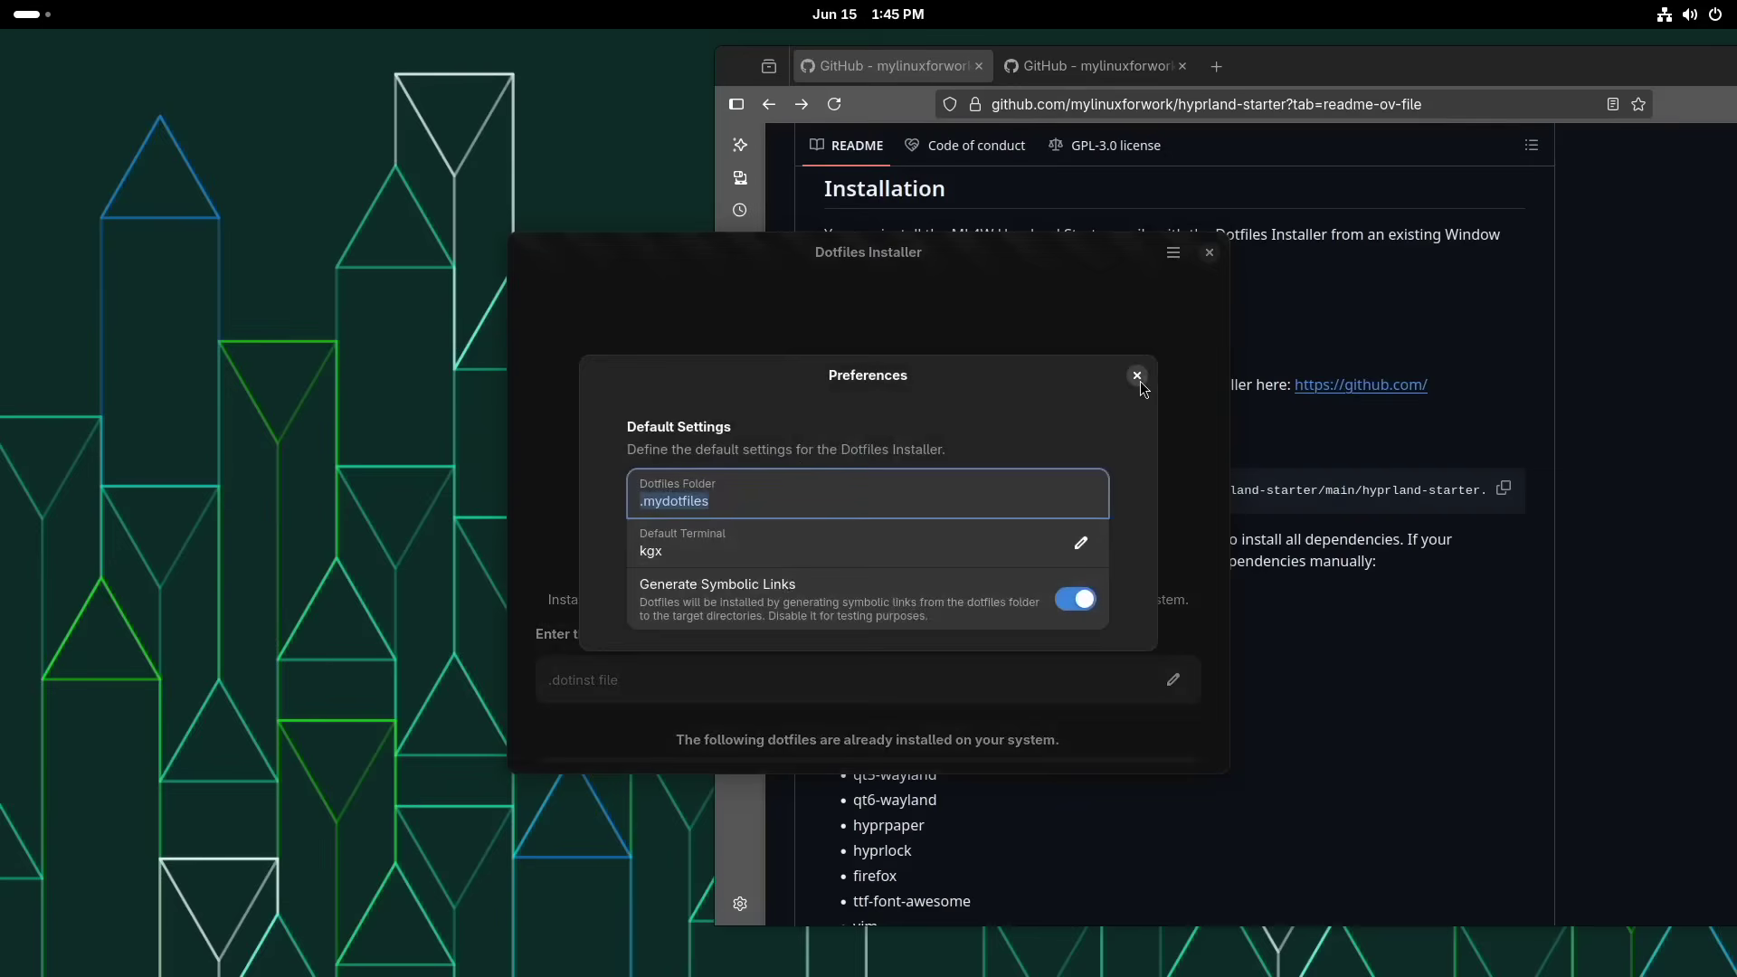
click(1303, 305)
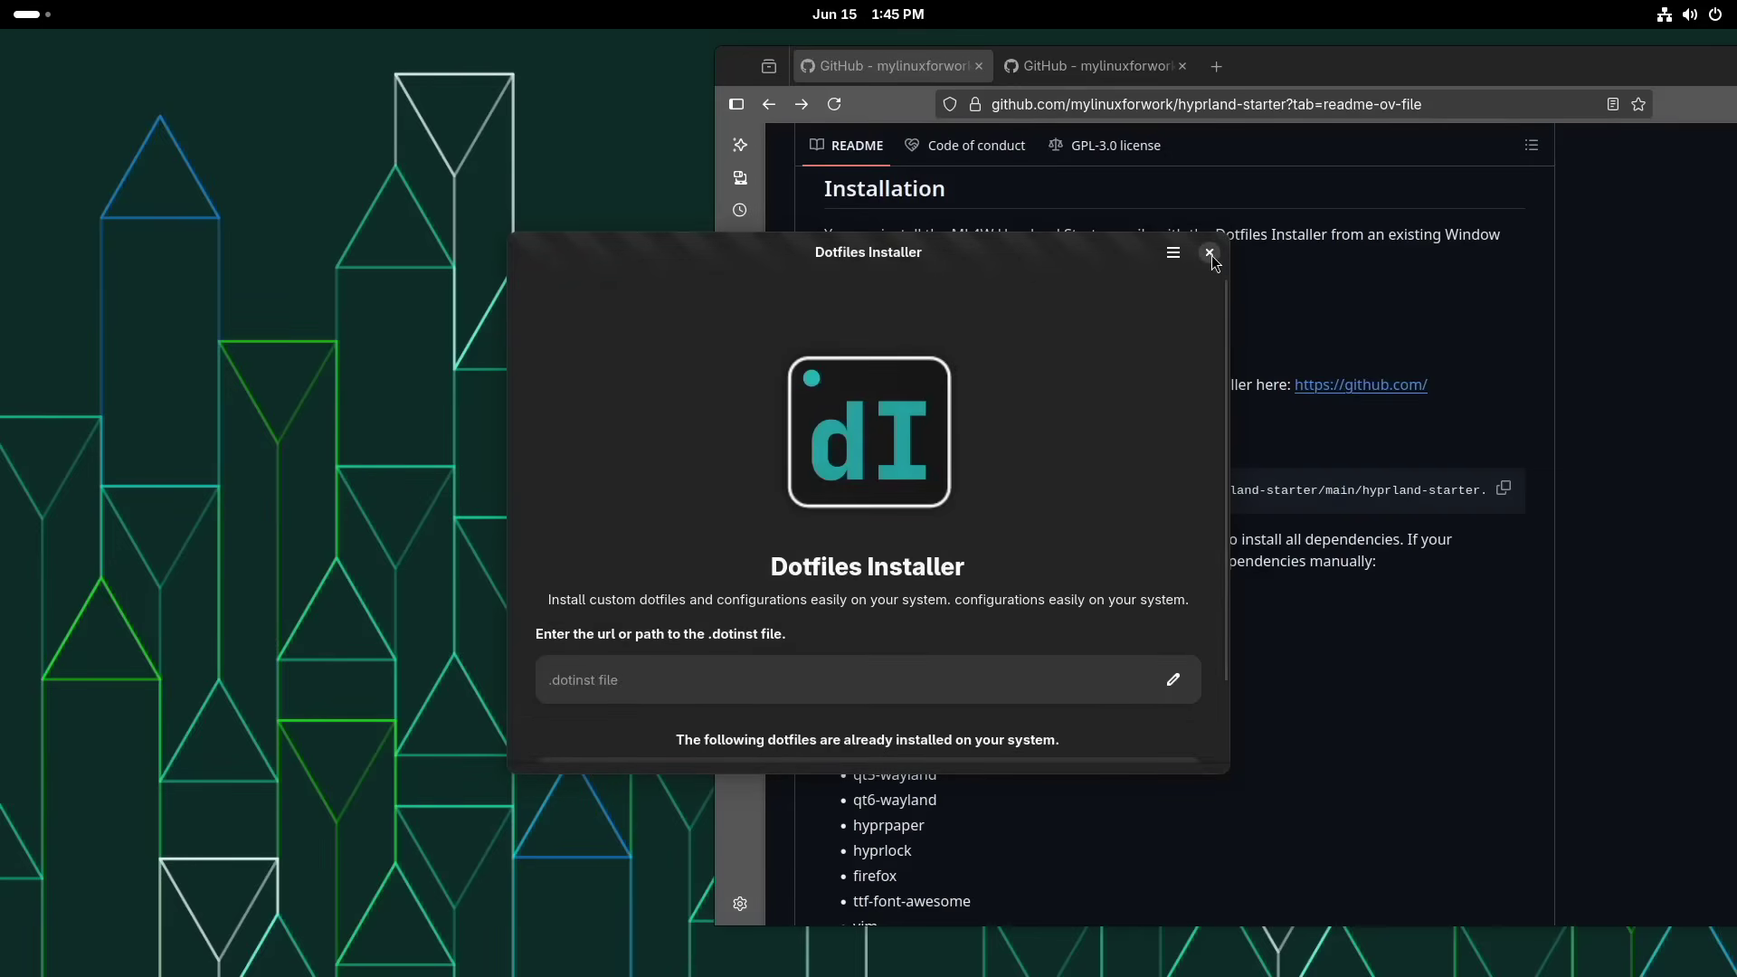
click(1209, 253)
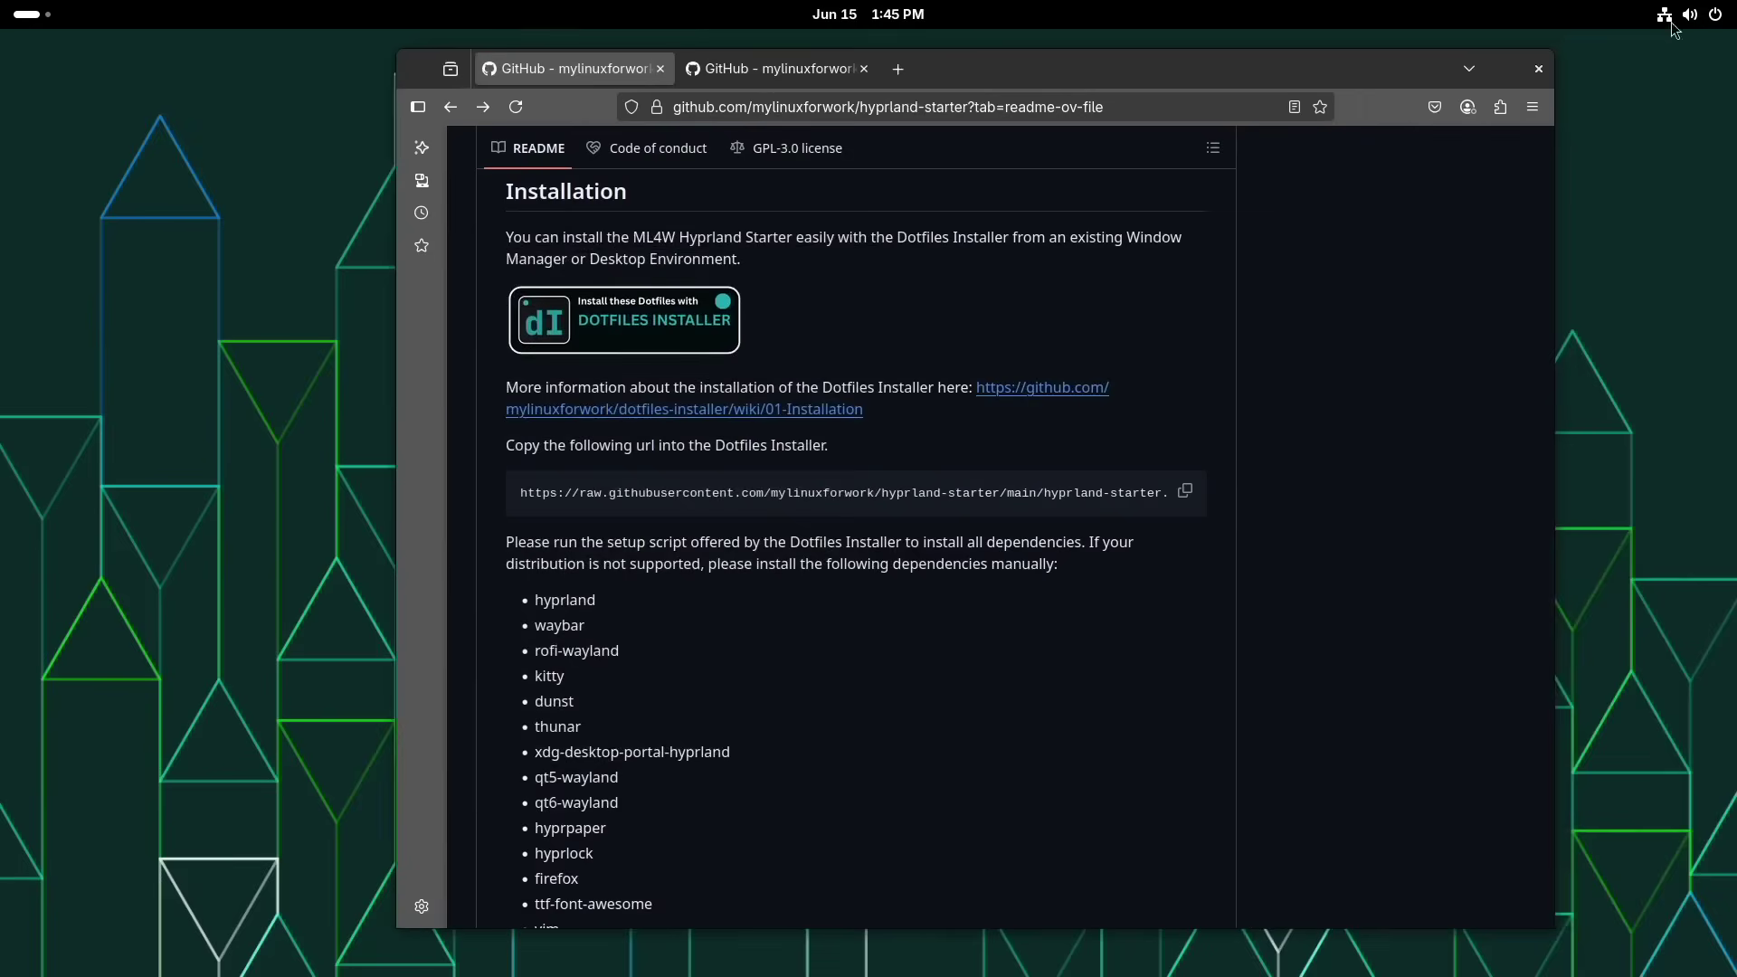
click(1664, 18)
- Log out of the GNOME session
click(1698, 68)
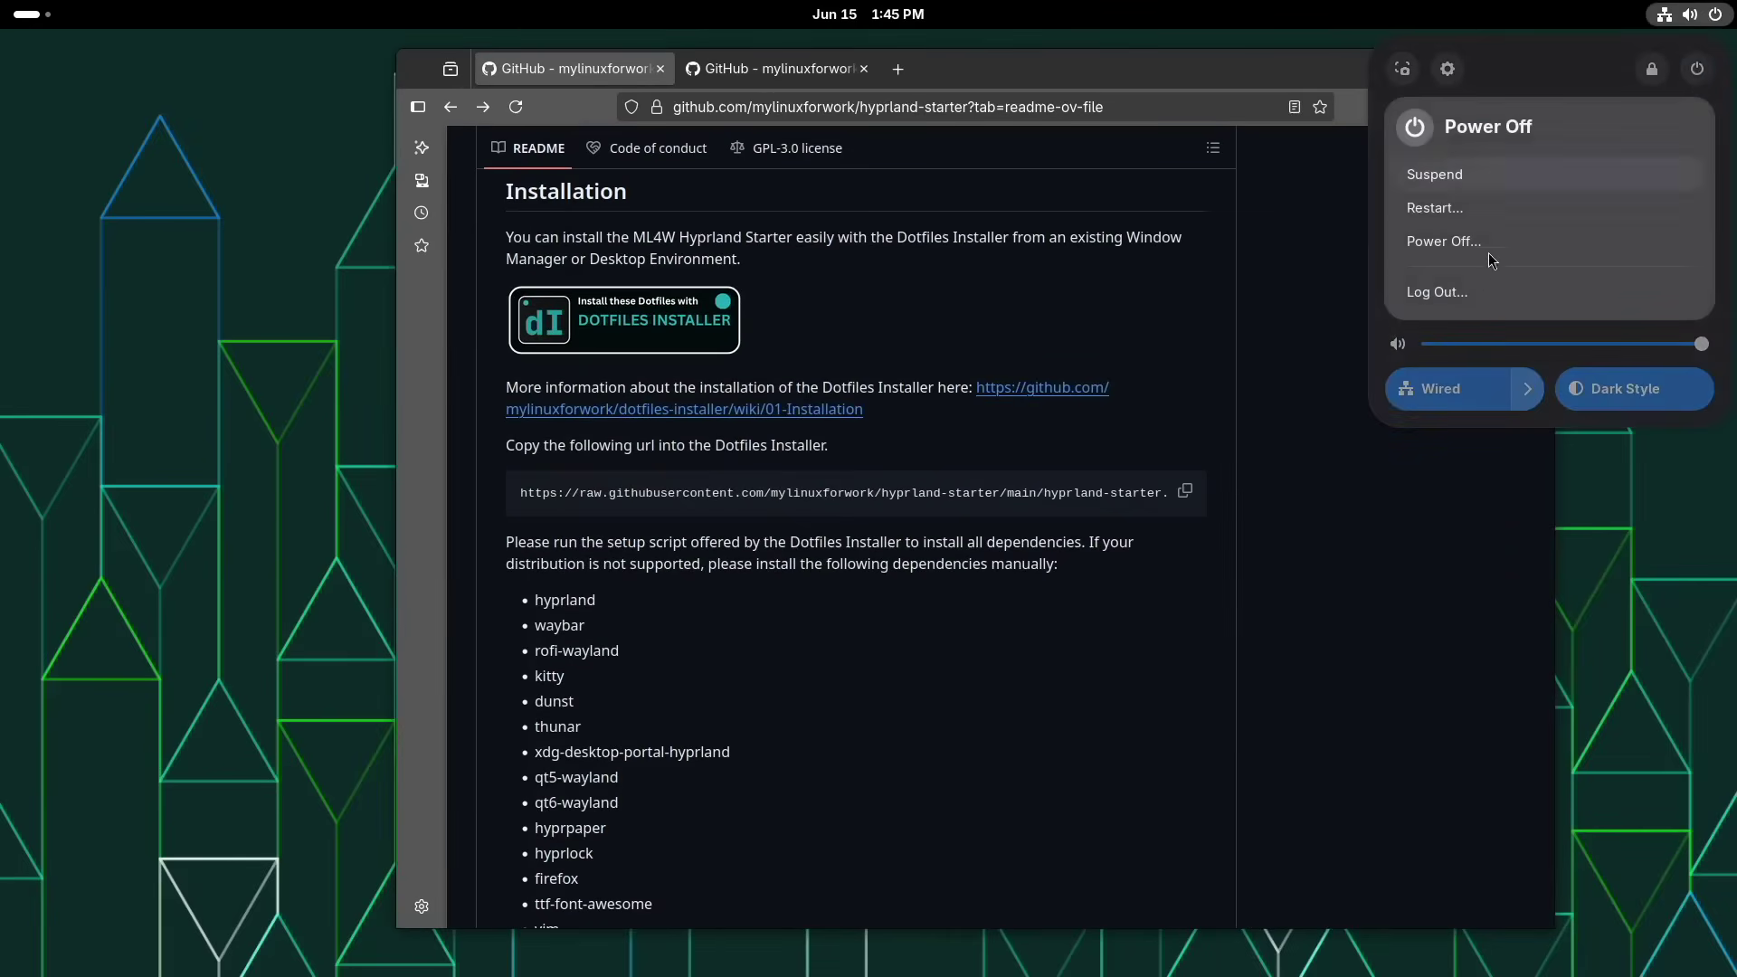
click(1452, 294)
click(976, 554)
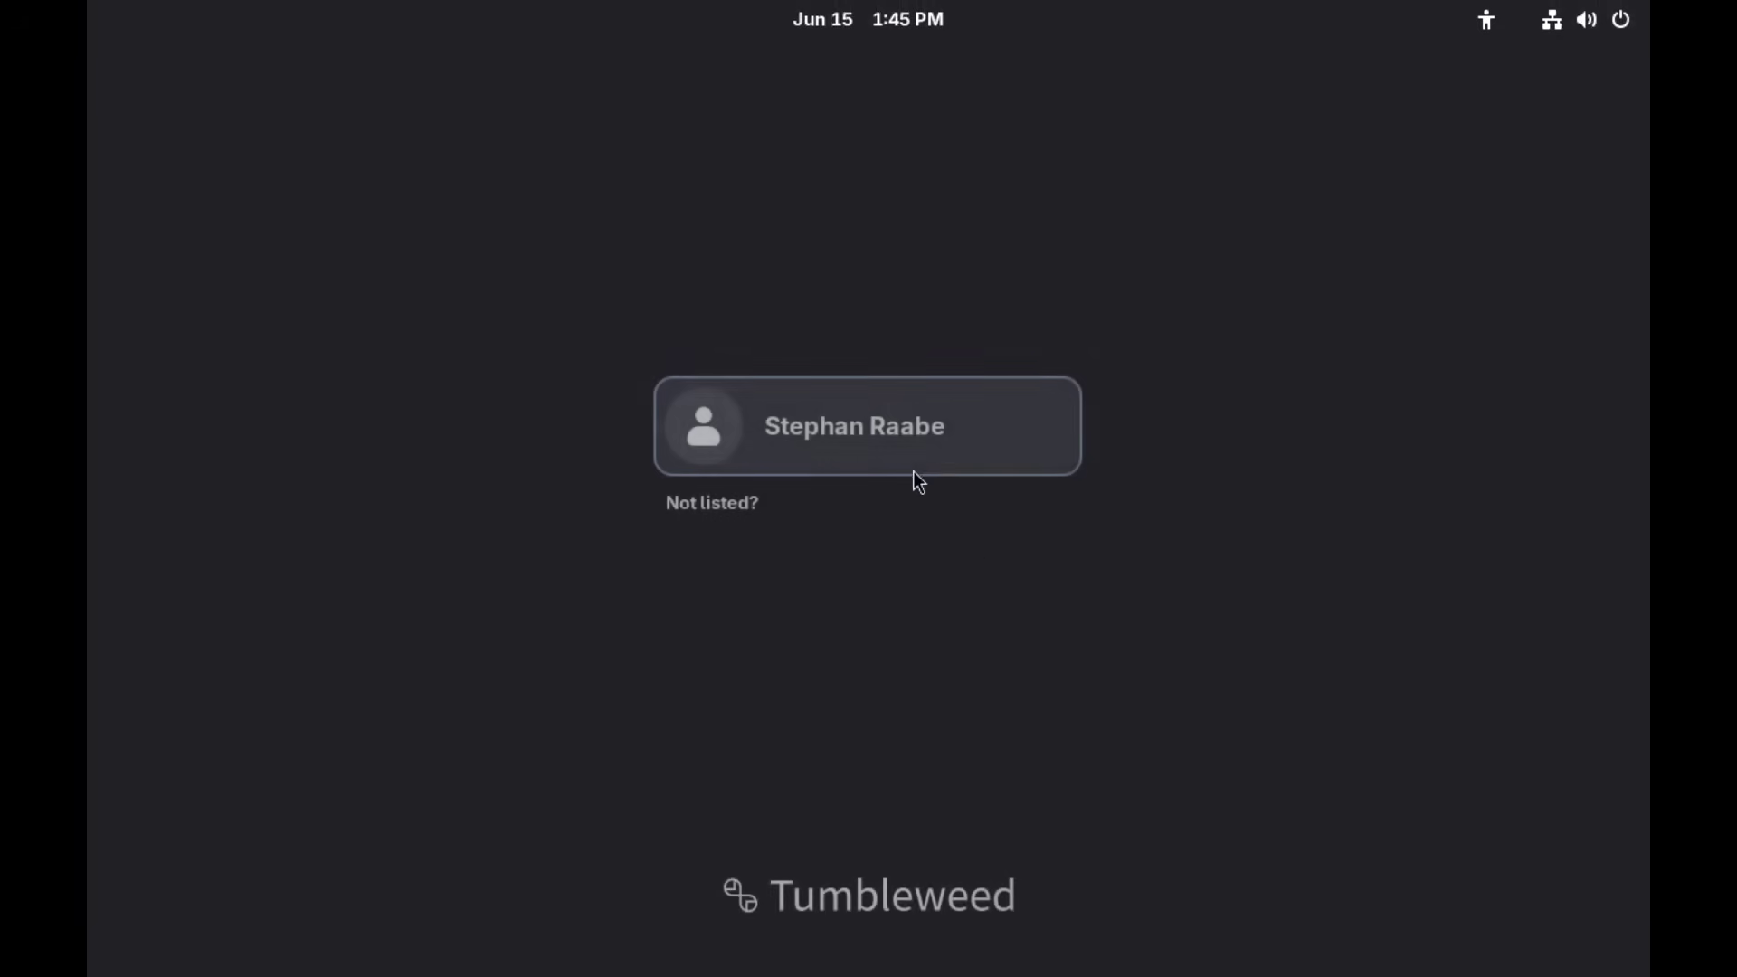
- Log back in with the Hyprland session selected, entering the account password
click(893, 446)
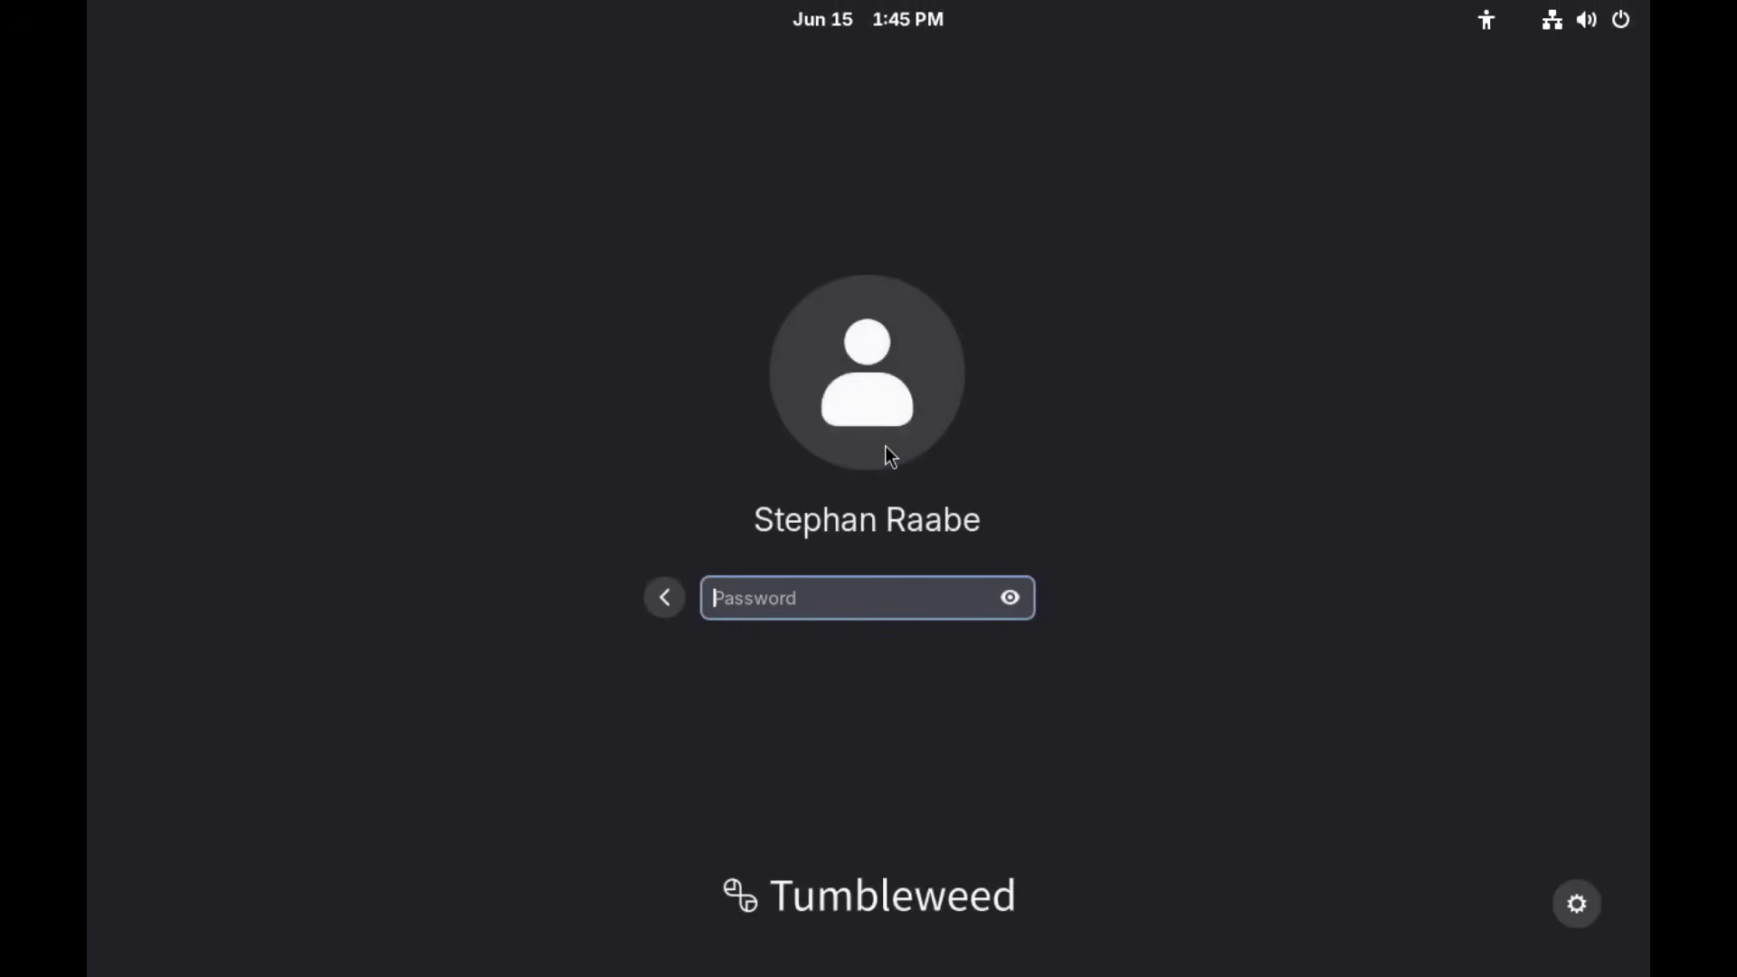
click(1578, 904)
click(1507, 801)
text(******)
key(Return)
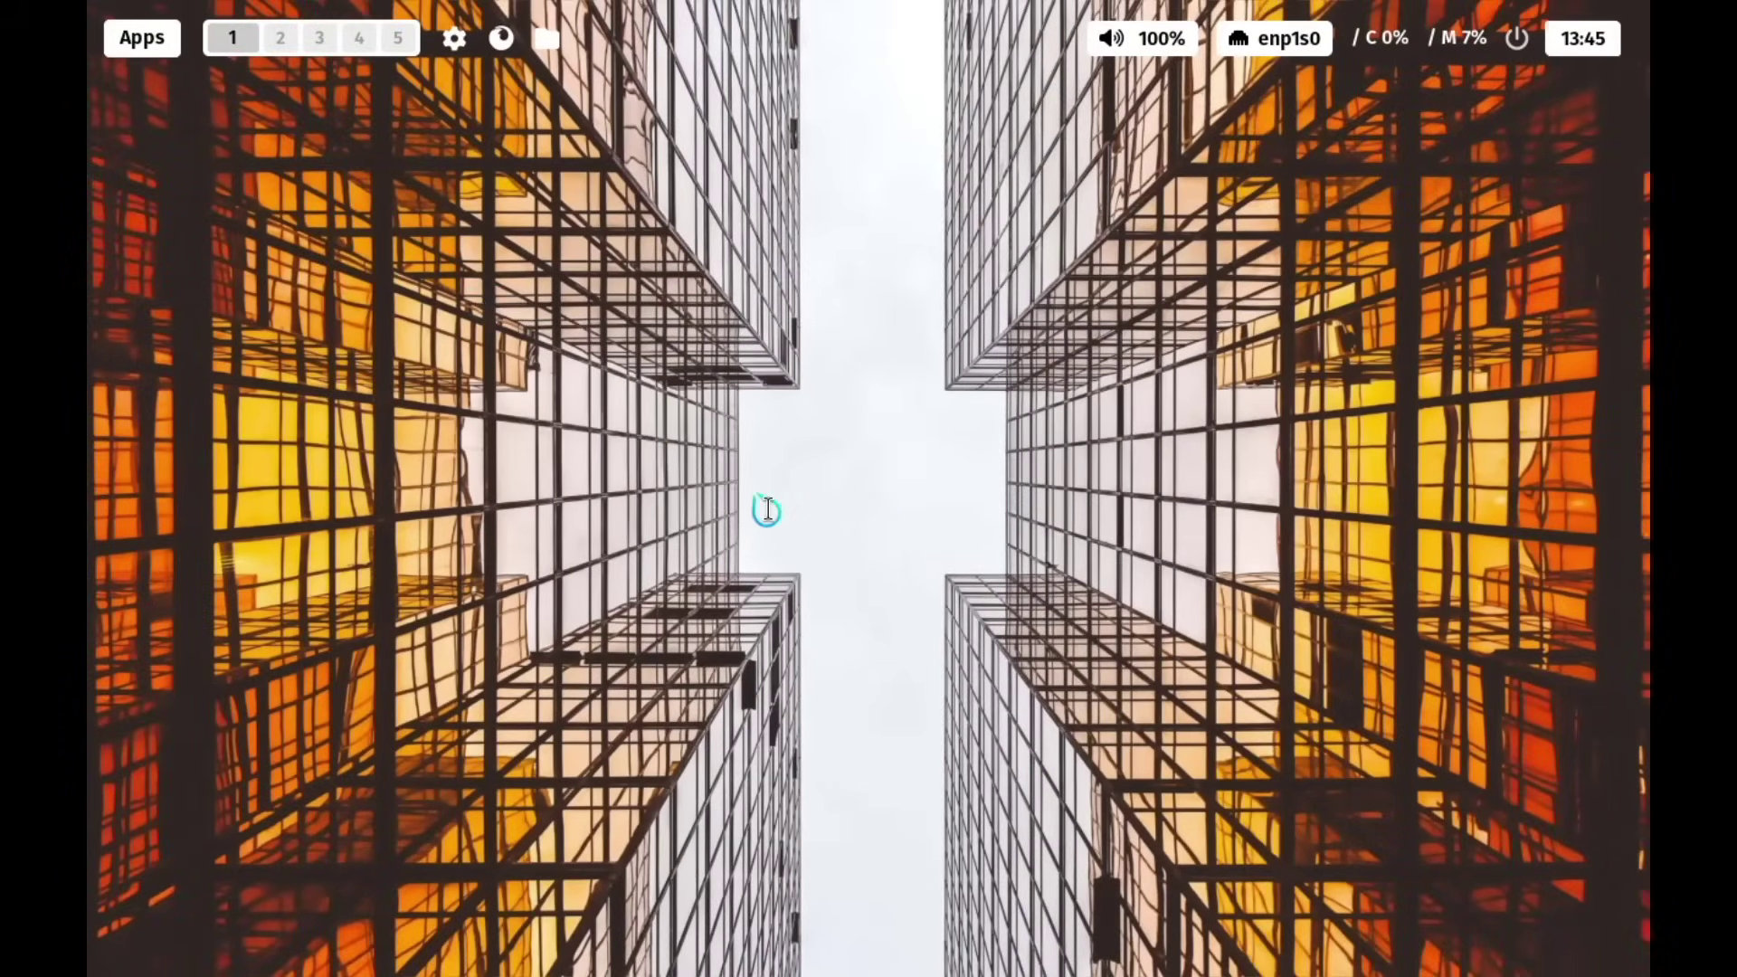
- Close the terminals and Hyprland Settings, dismiss the power menu, and open kitty with SUPER+Enter
key(super+q)
key(super+q)
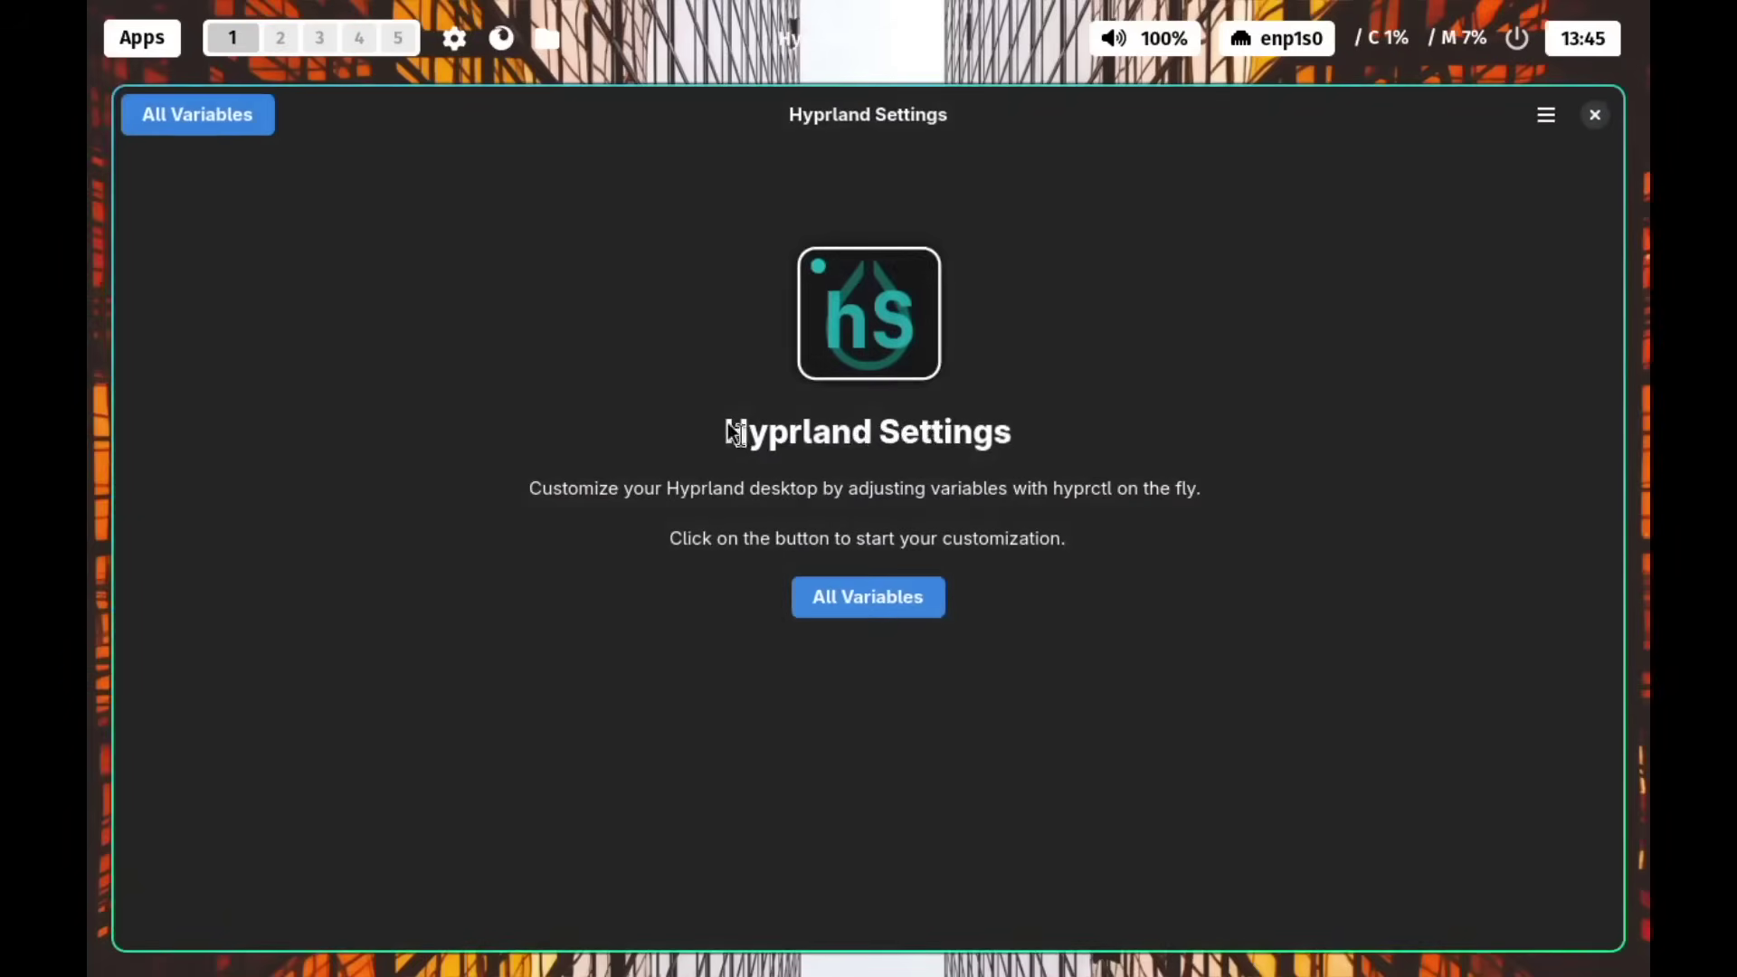
click(1598, 116)
click(1520, 40)
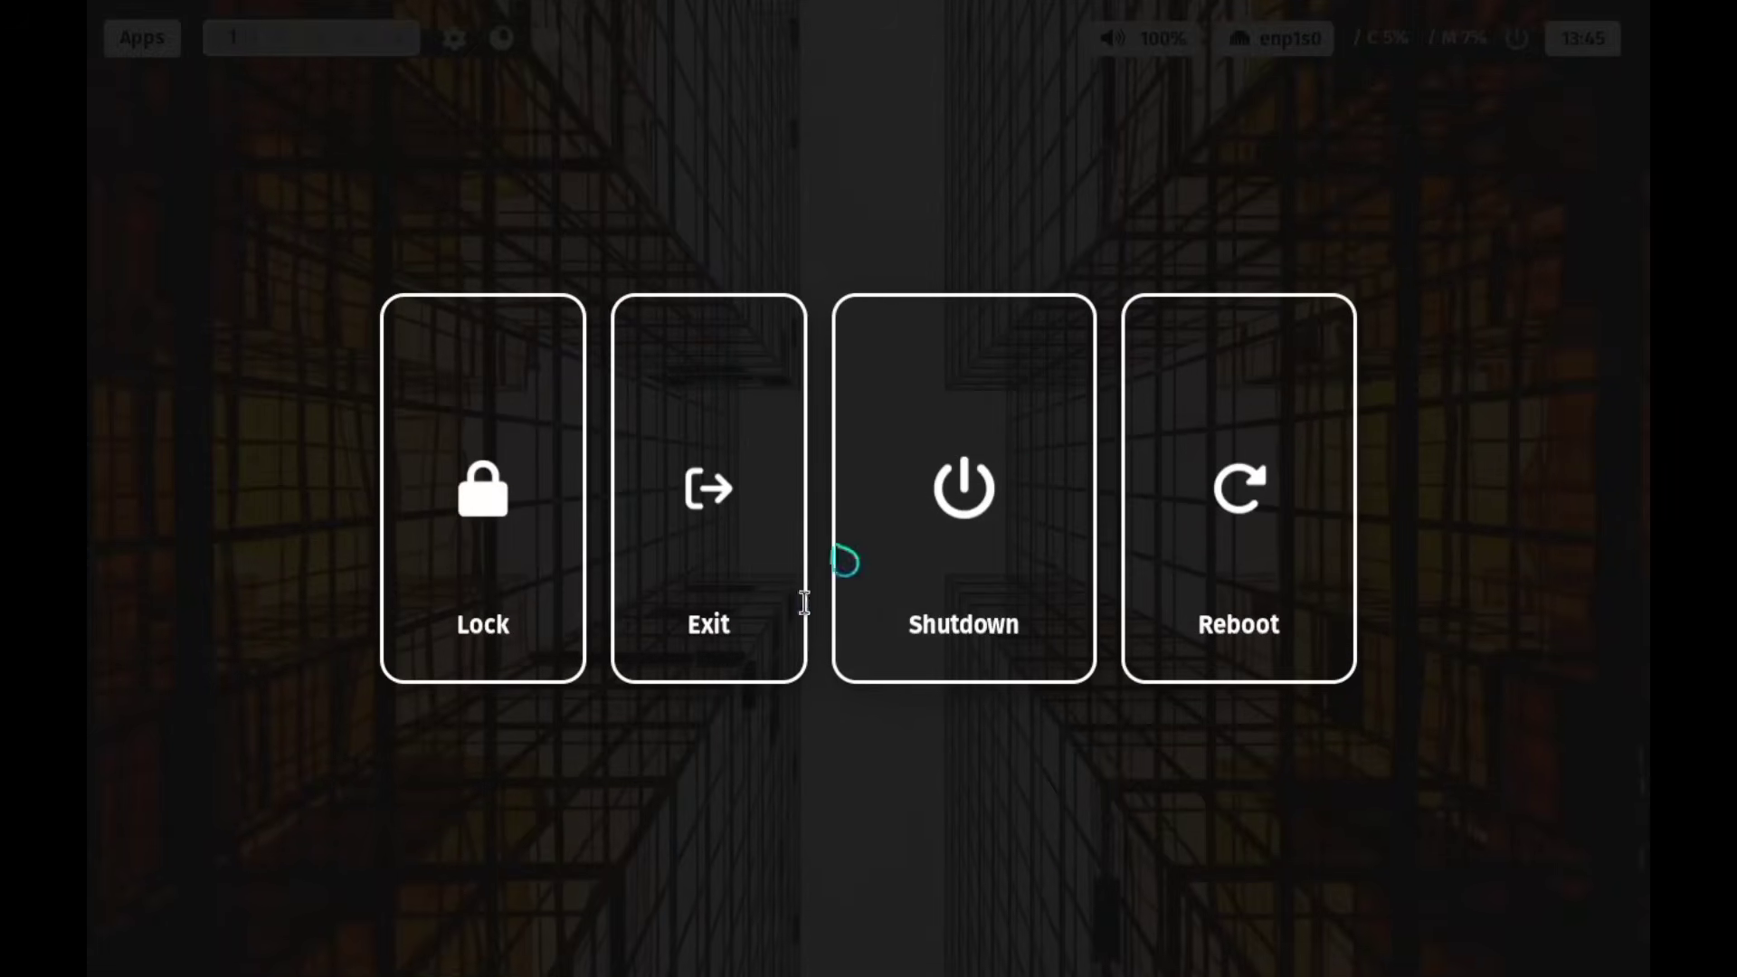
click(1000, 846)
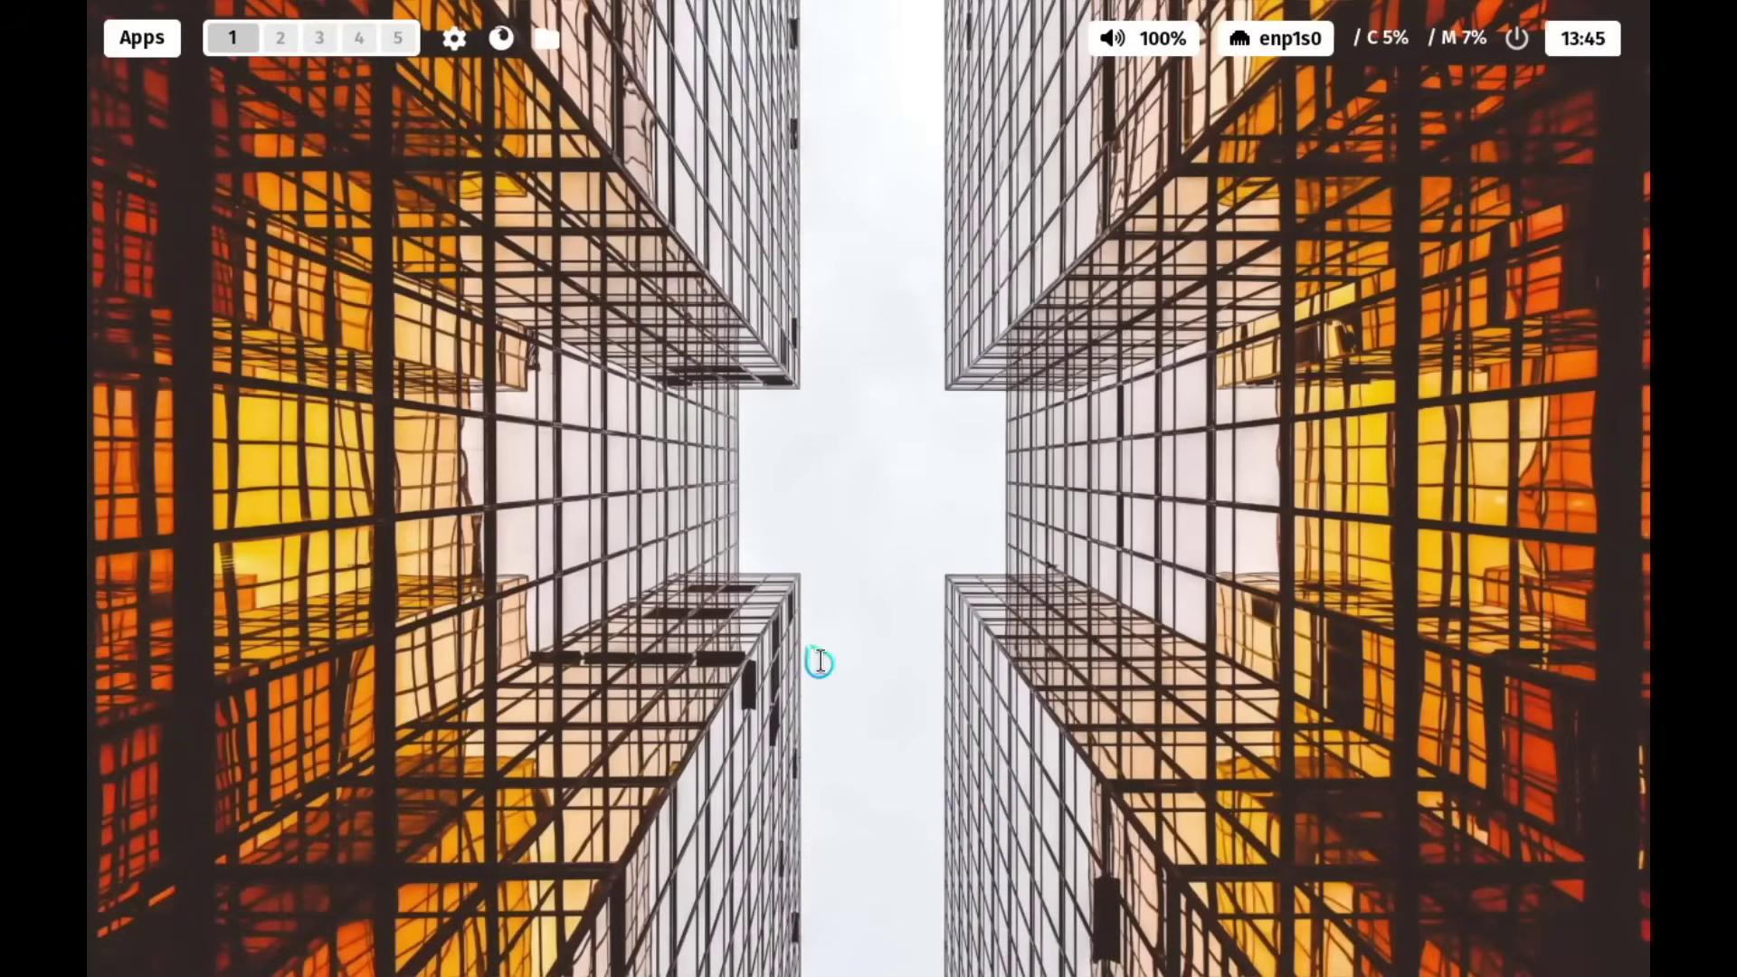
key(super+Return)
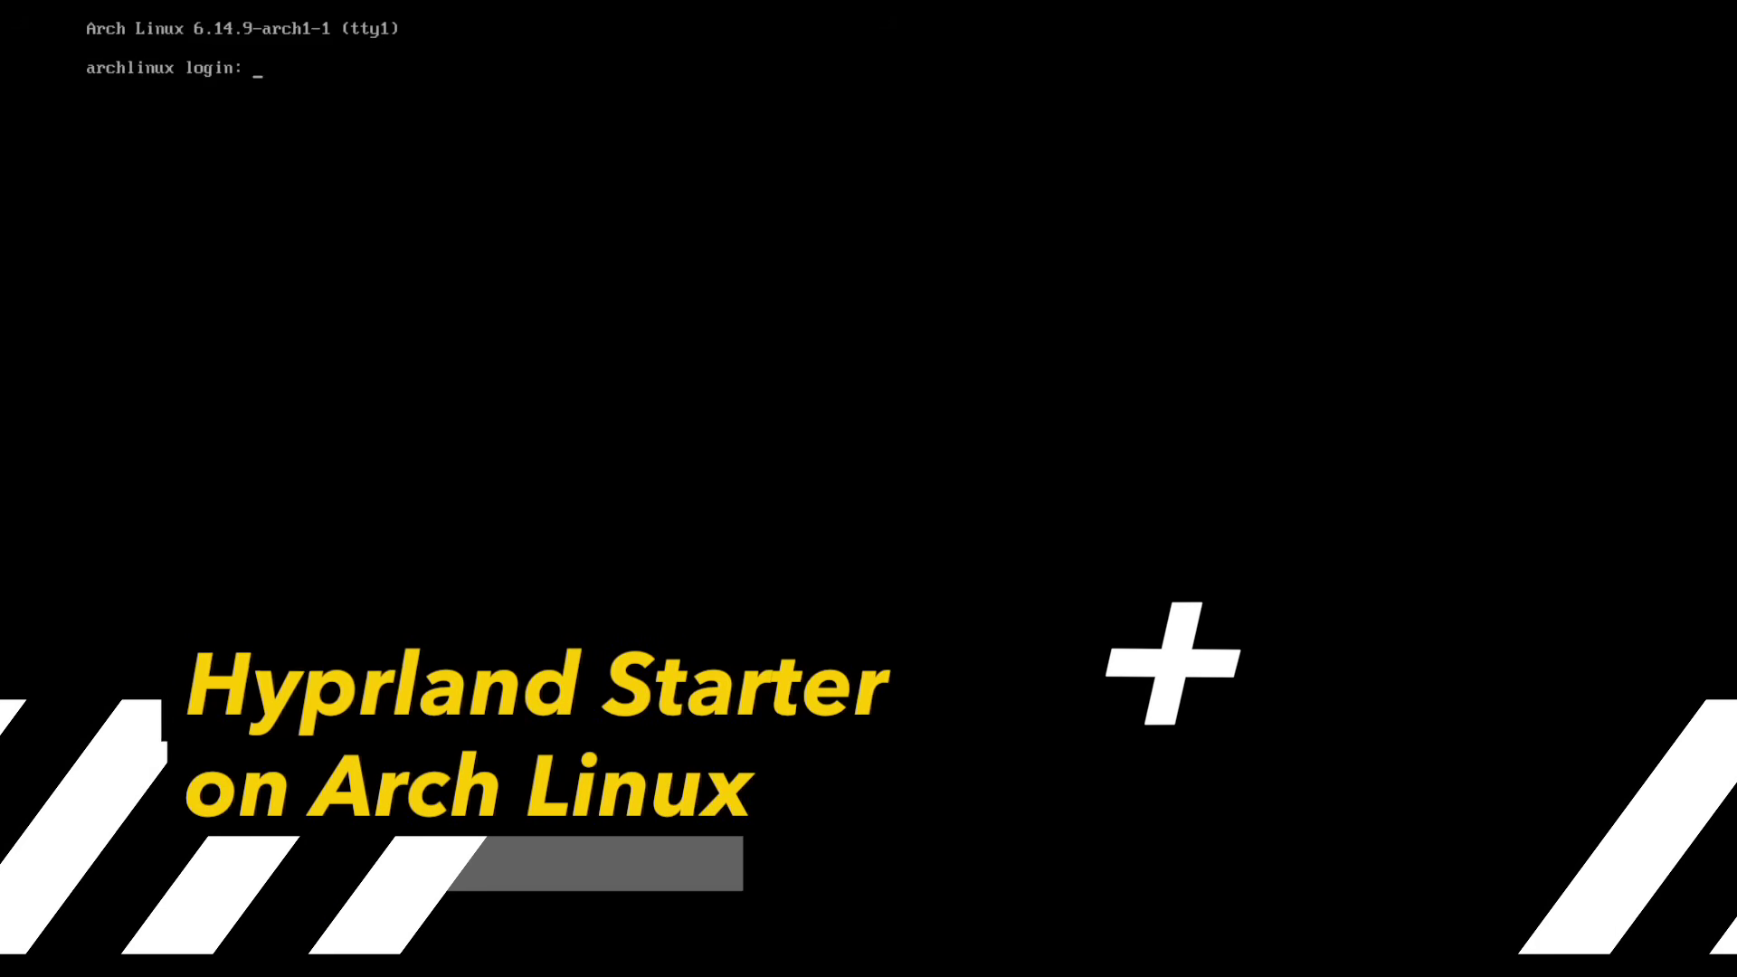
- Log in, run yay to upgrade the 30 packages to kernel 6.15.2, then log in again
text(raabe)
key(Return)
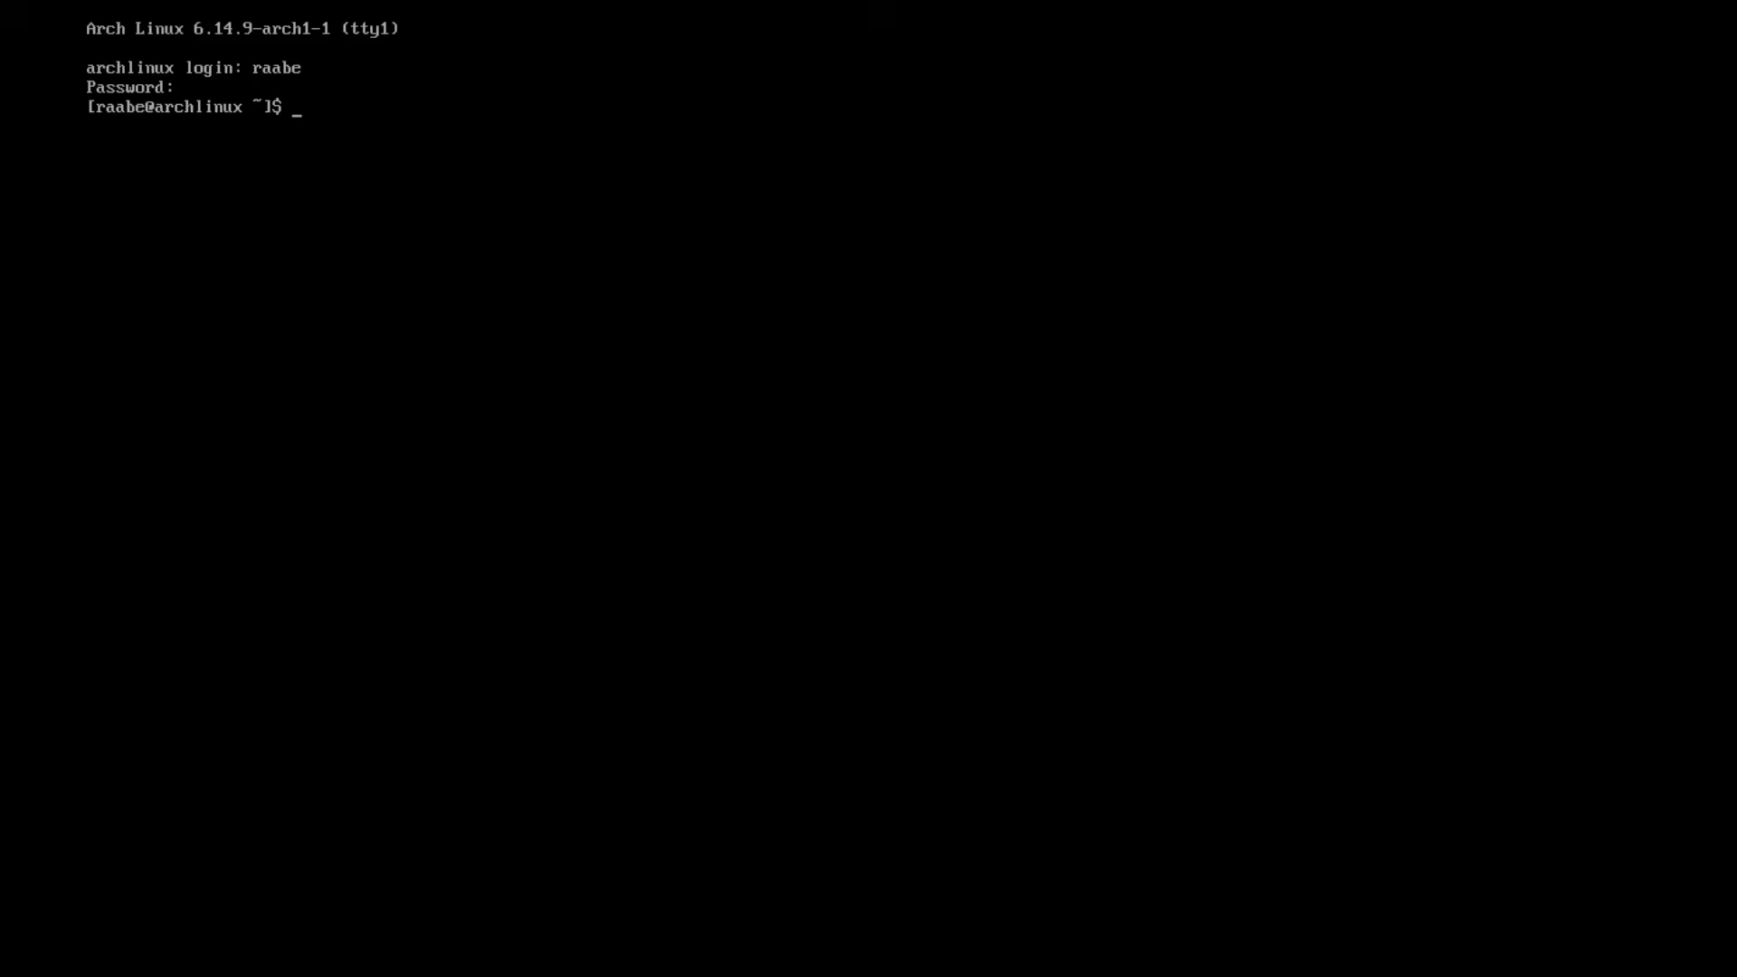
text(yay)
key(Return)
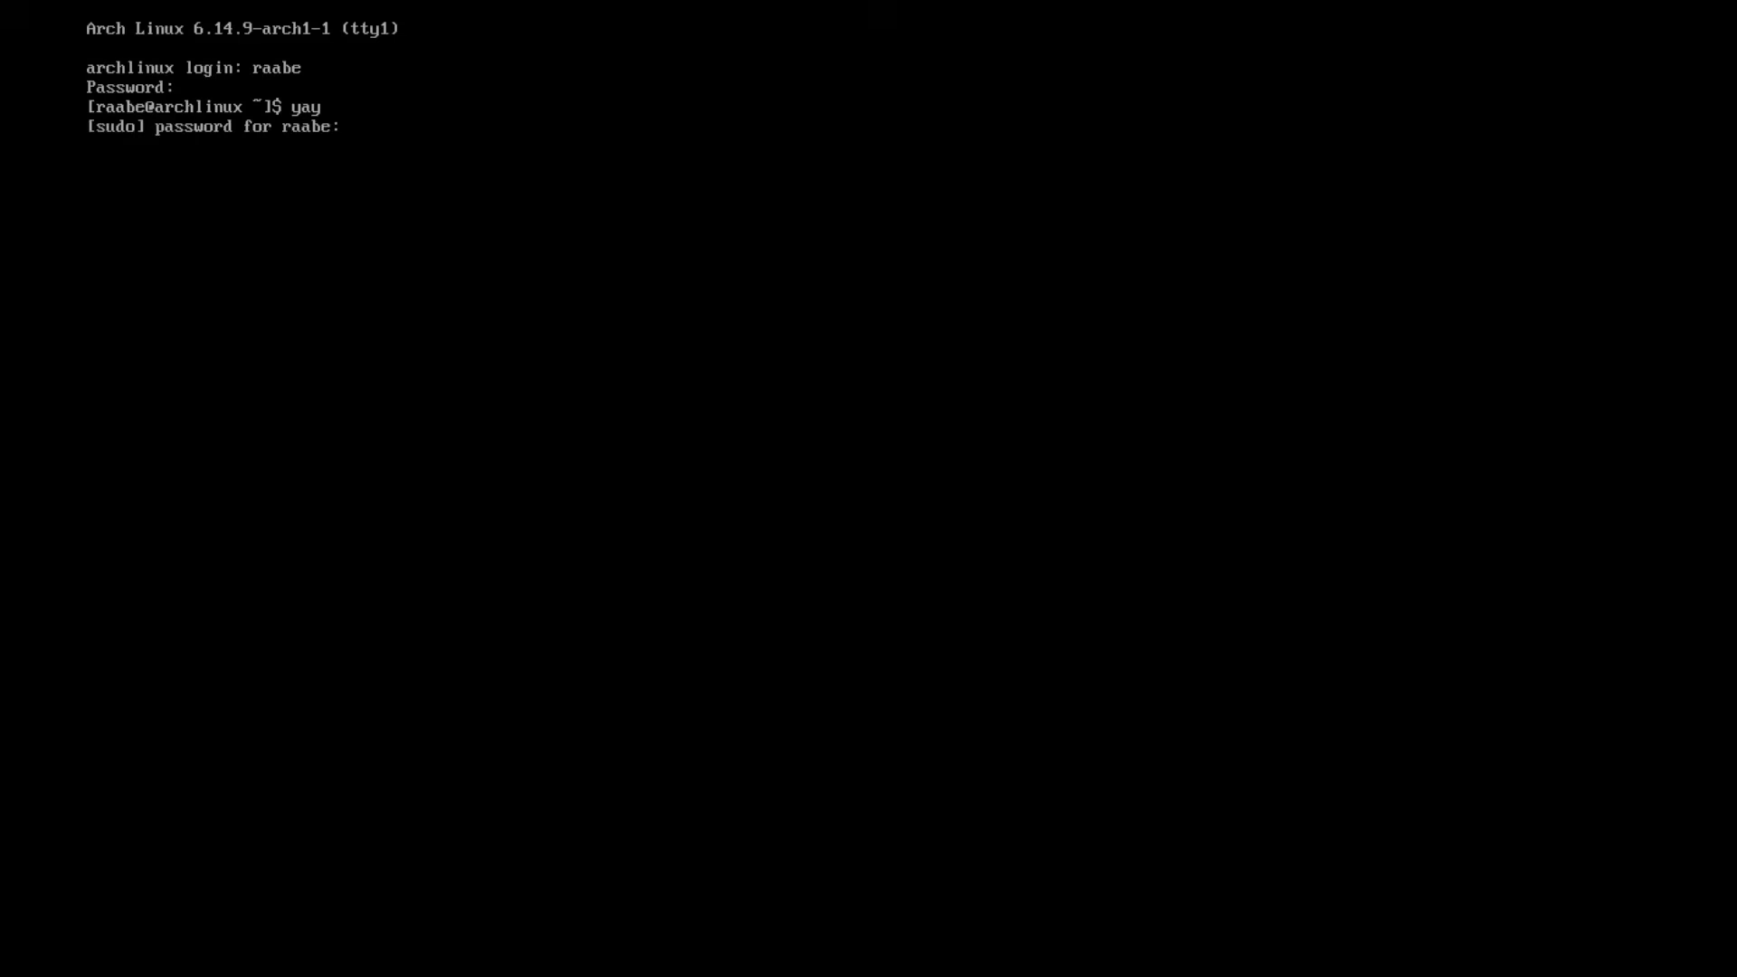
key(Return)
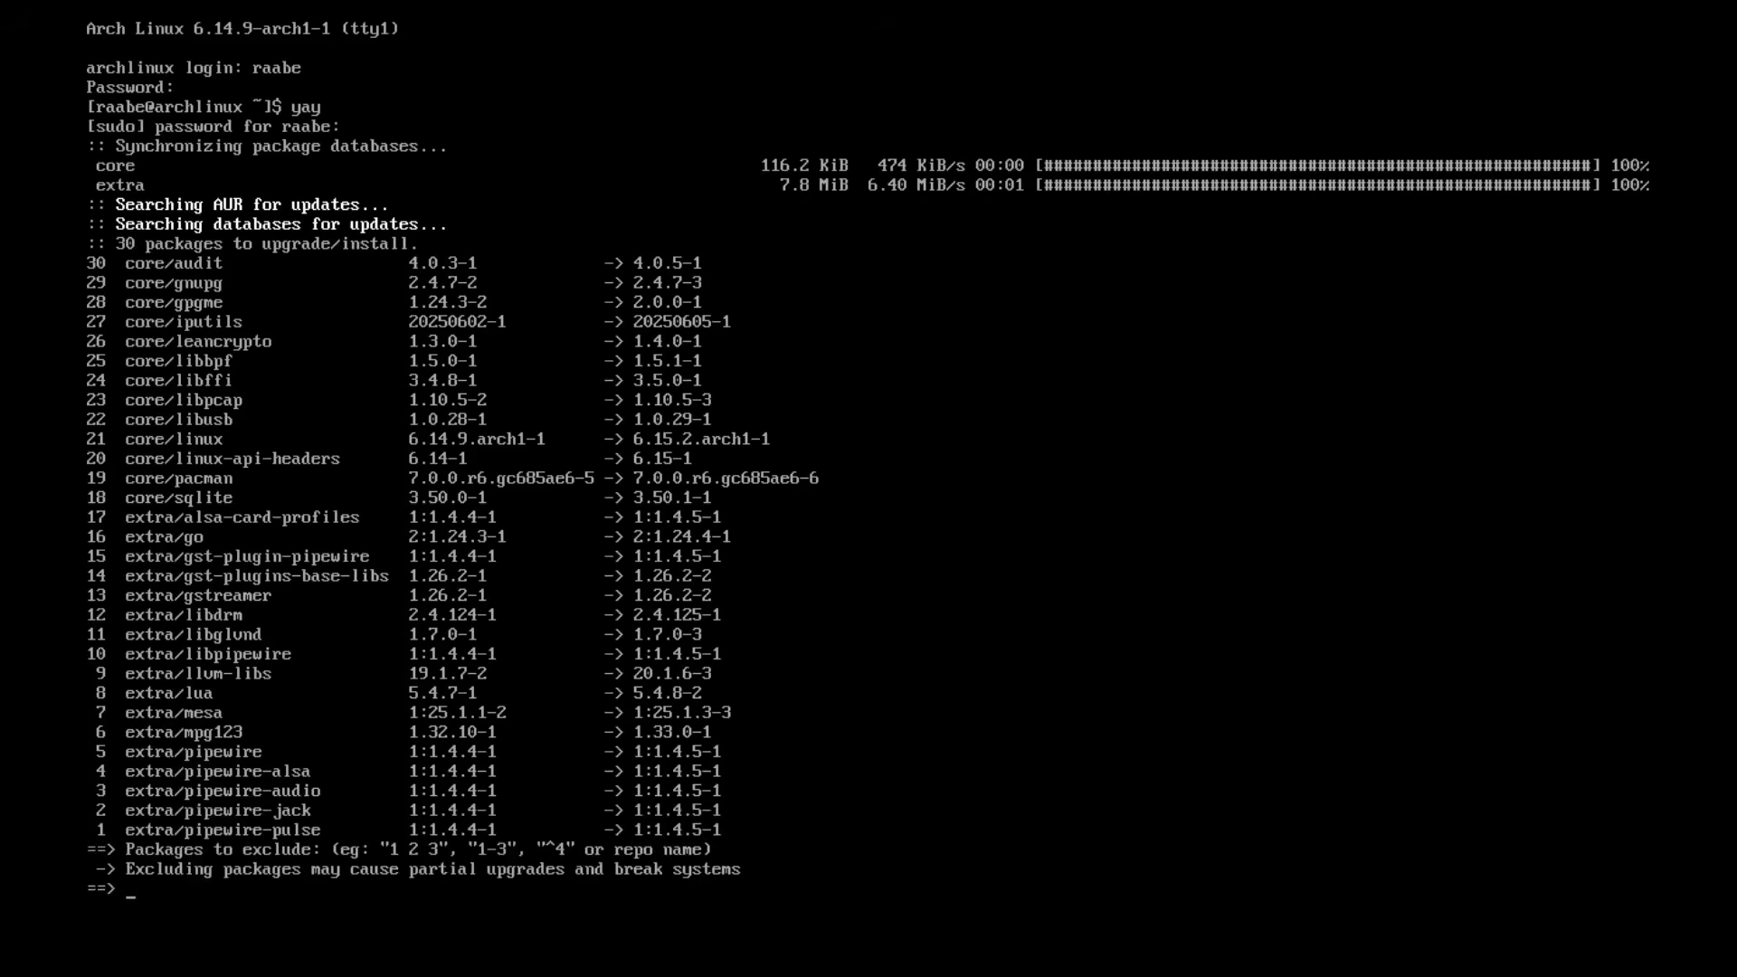
key(Return)
key(Return)
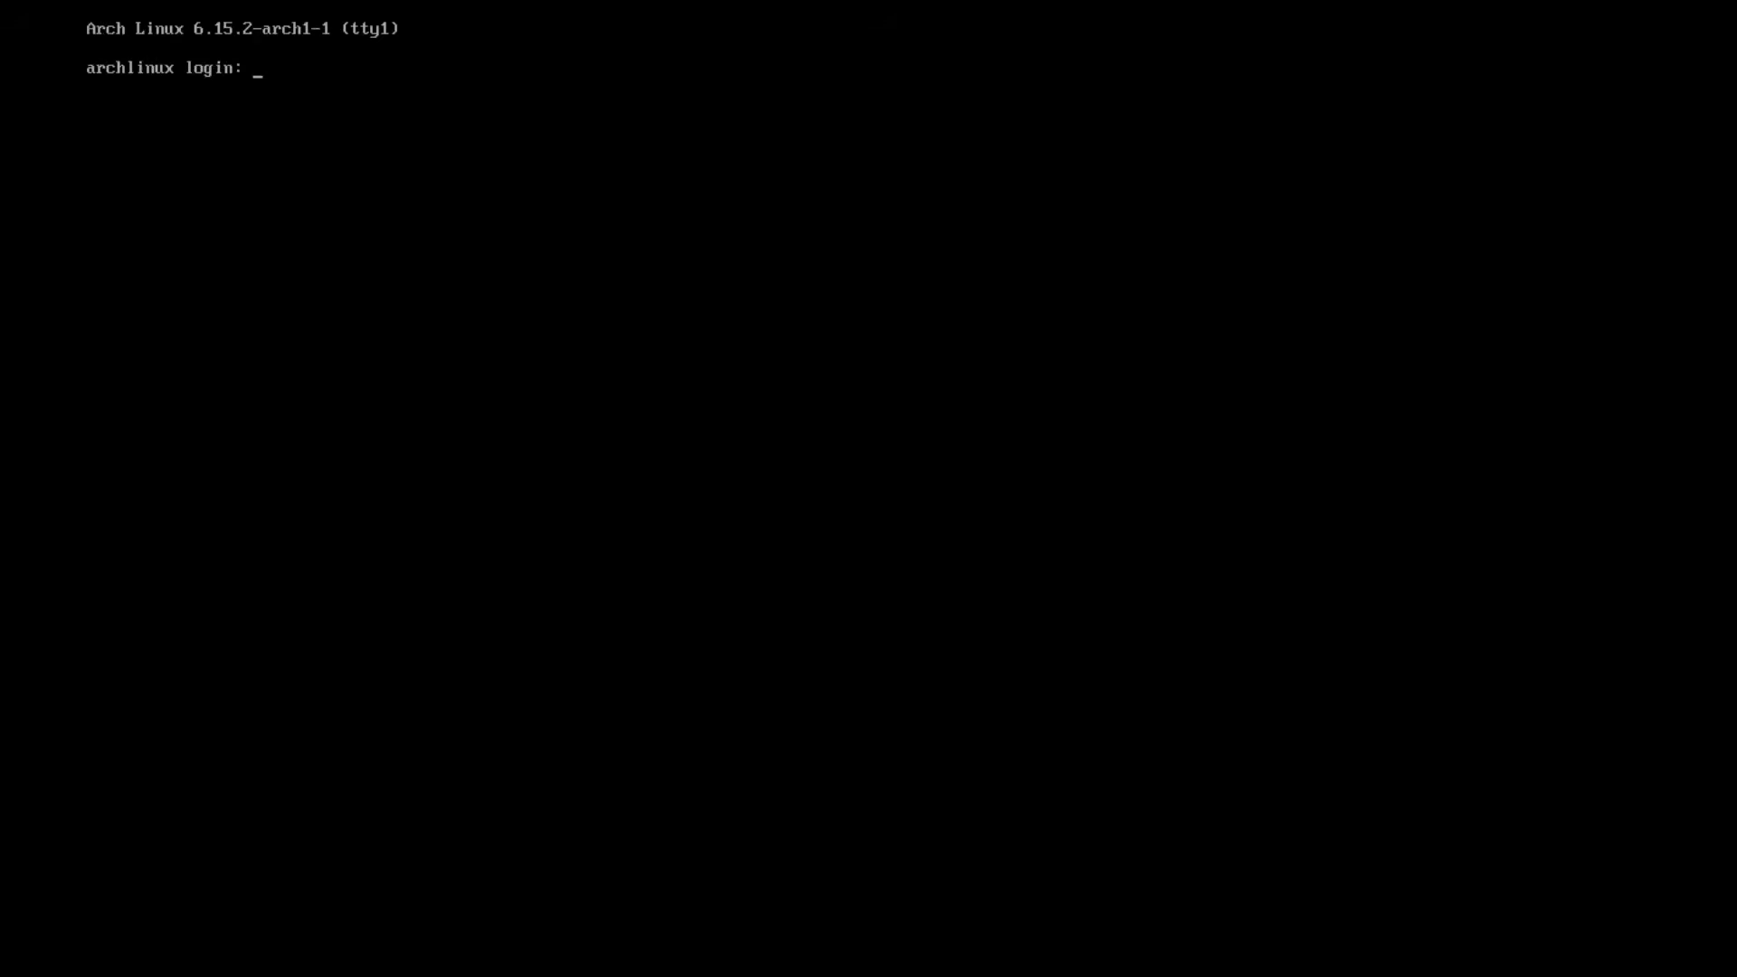
text(raabe)
key(Return)
key(Return)
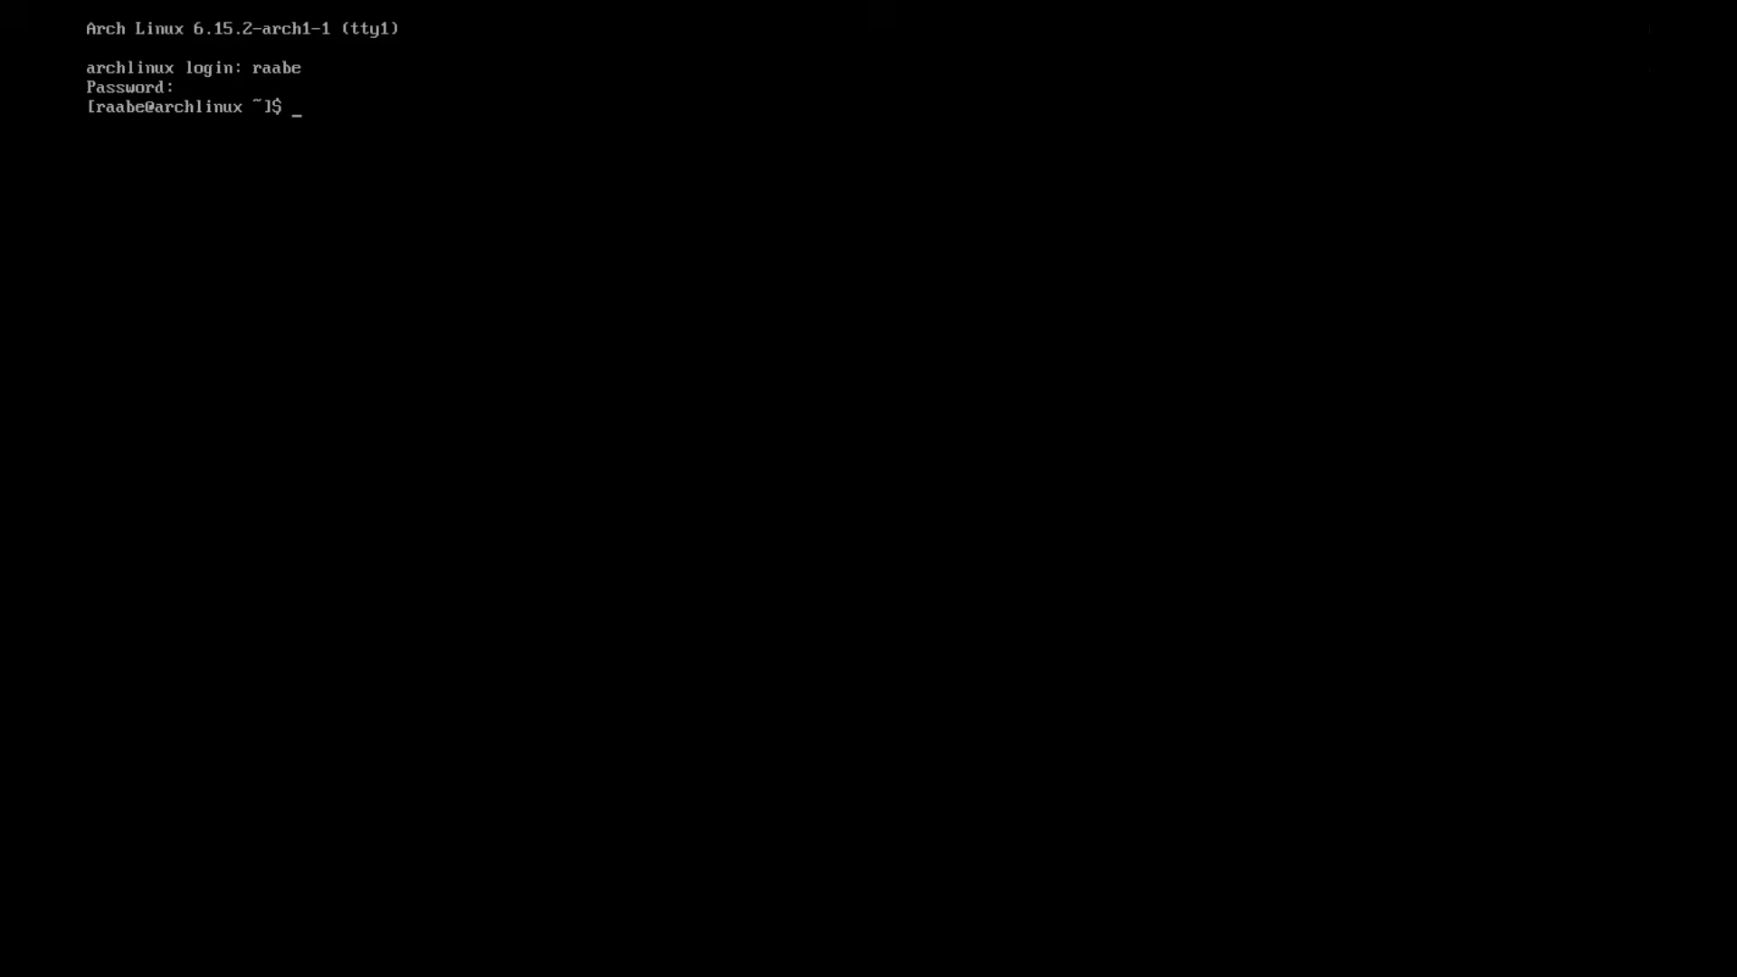
- Install hyprland, flatpak, git, curl, wget, firefox and vim with pacman, accepting the default font provider
text(sudo pacman -S )
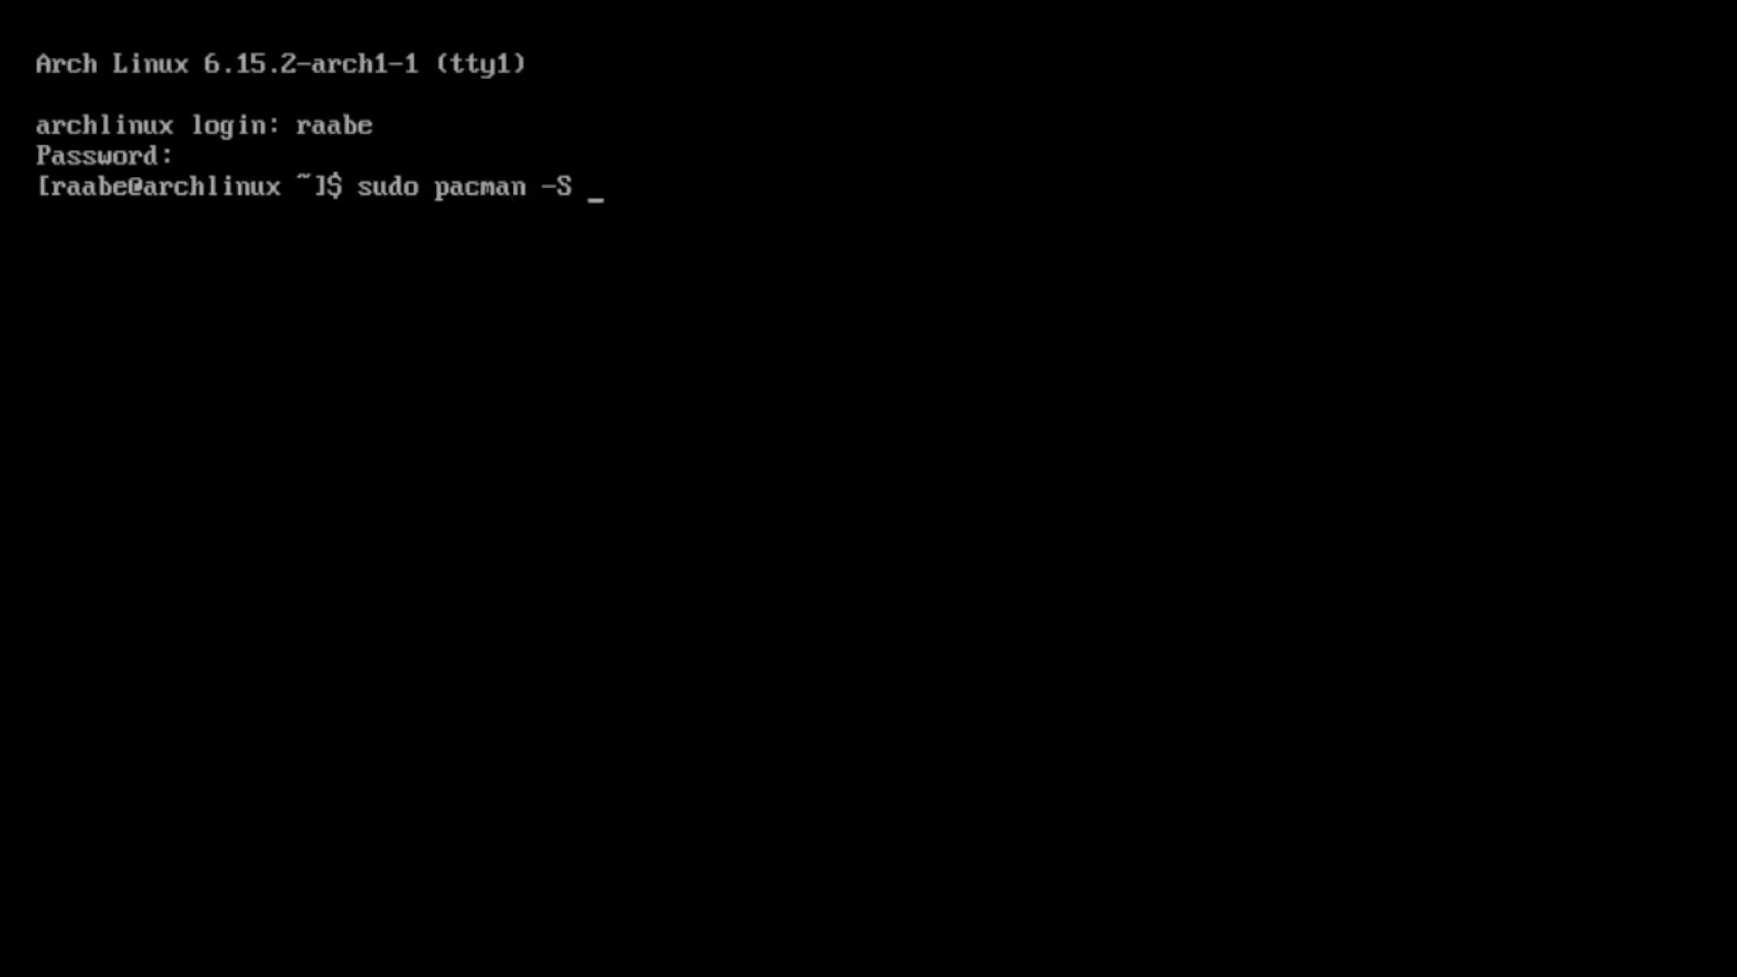
text(hyprland)
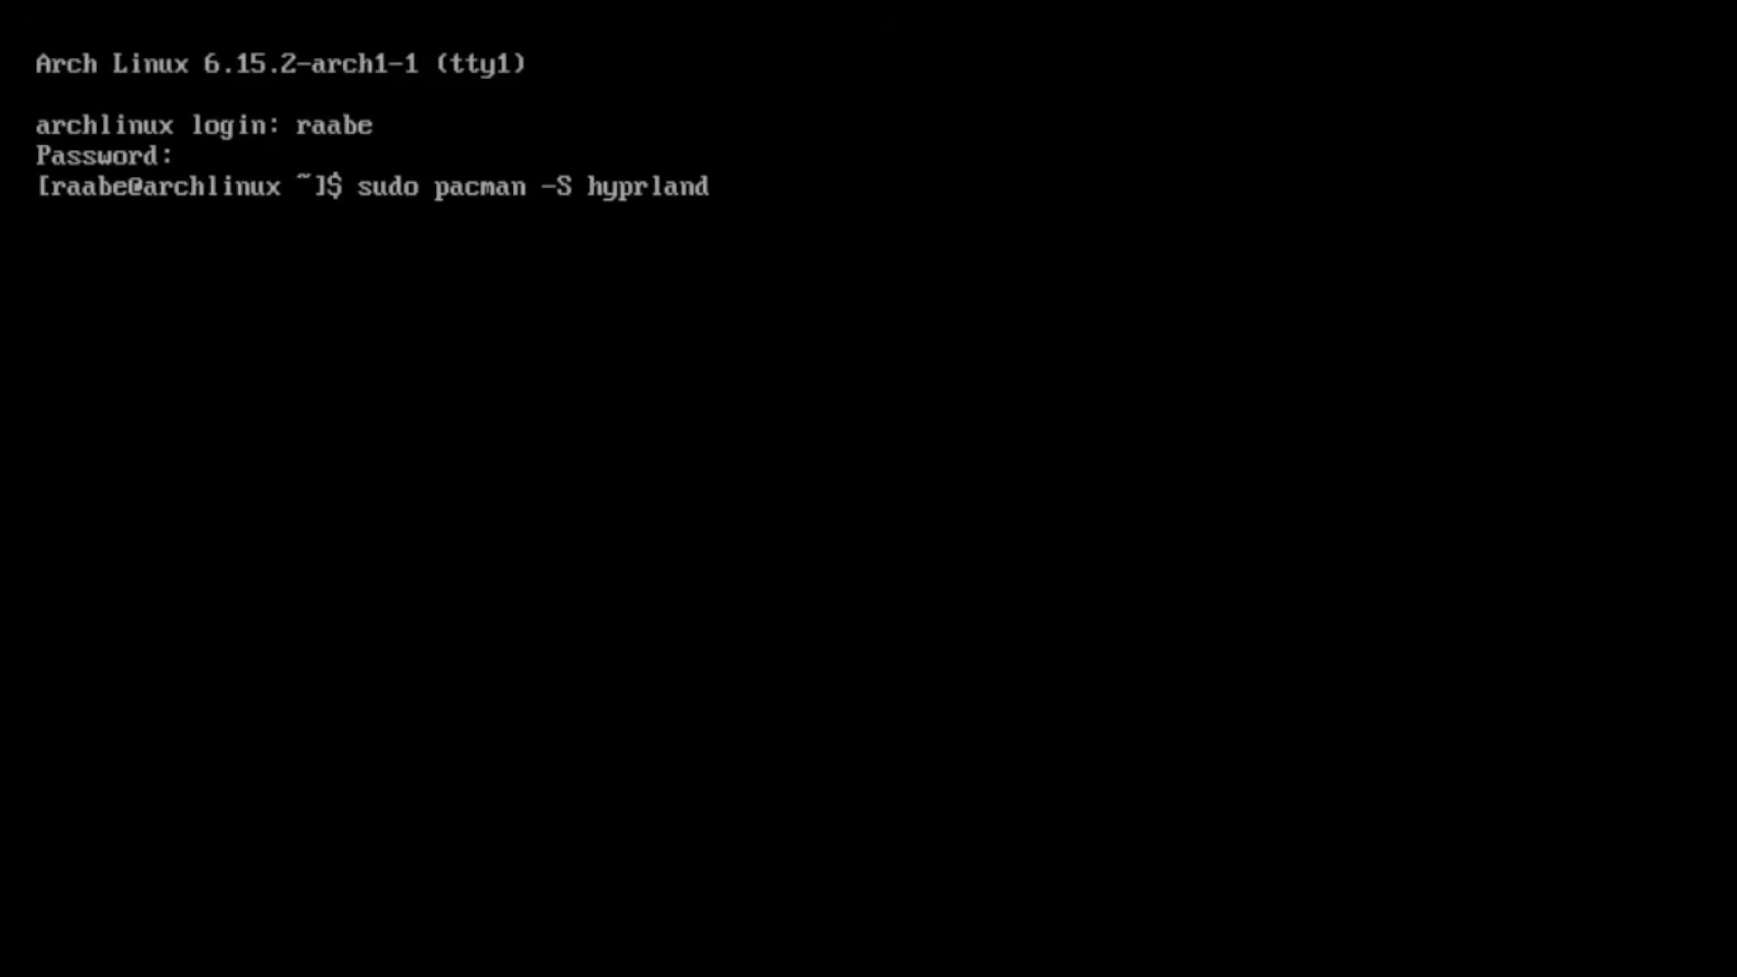
text( flatpak )
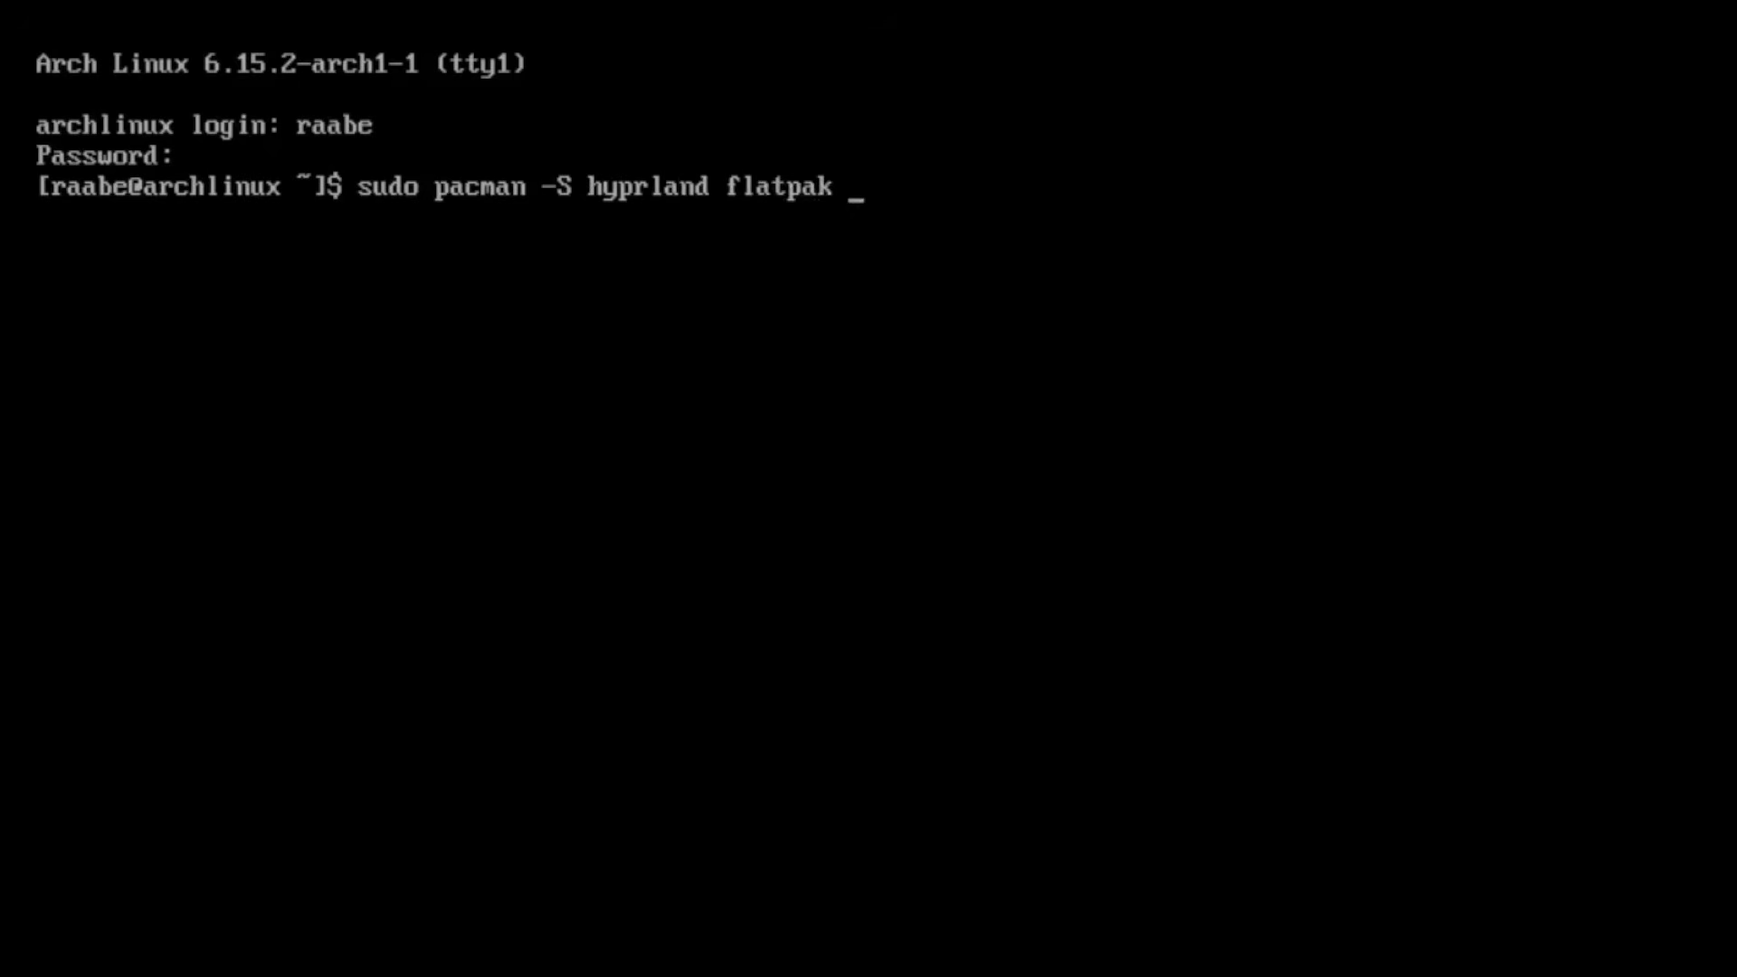
text(git curl wget)
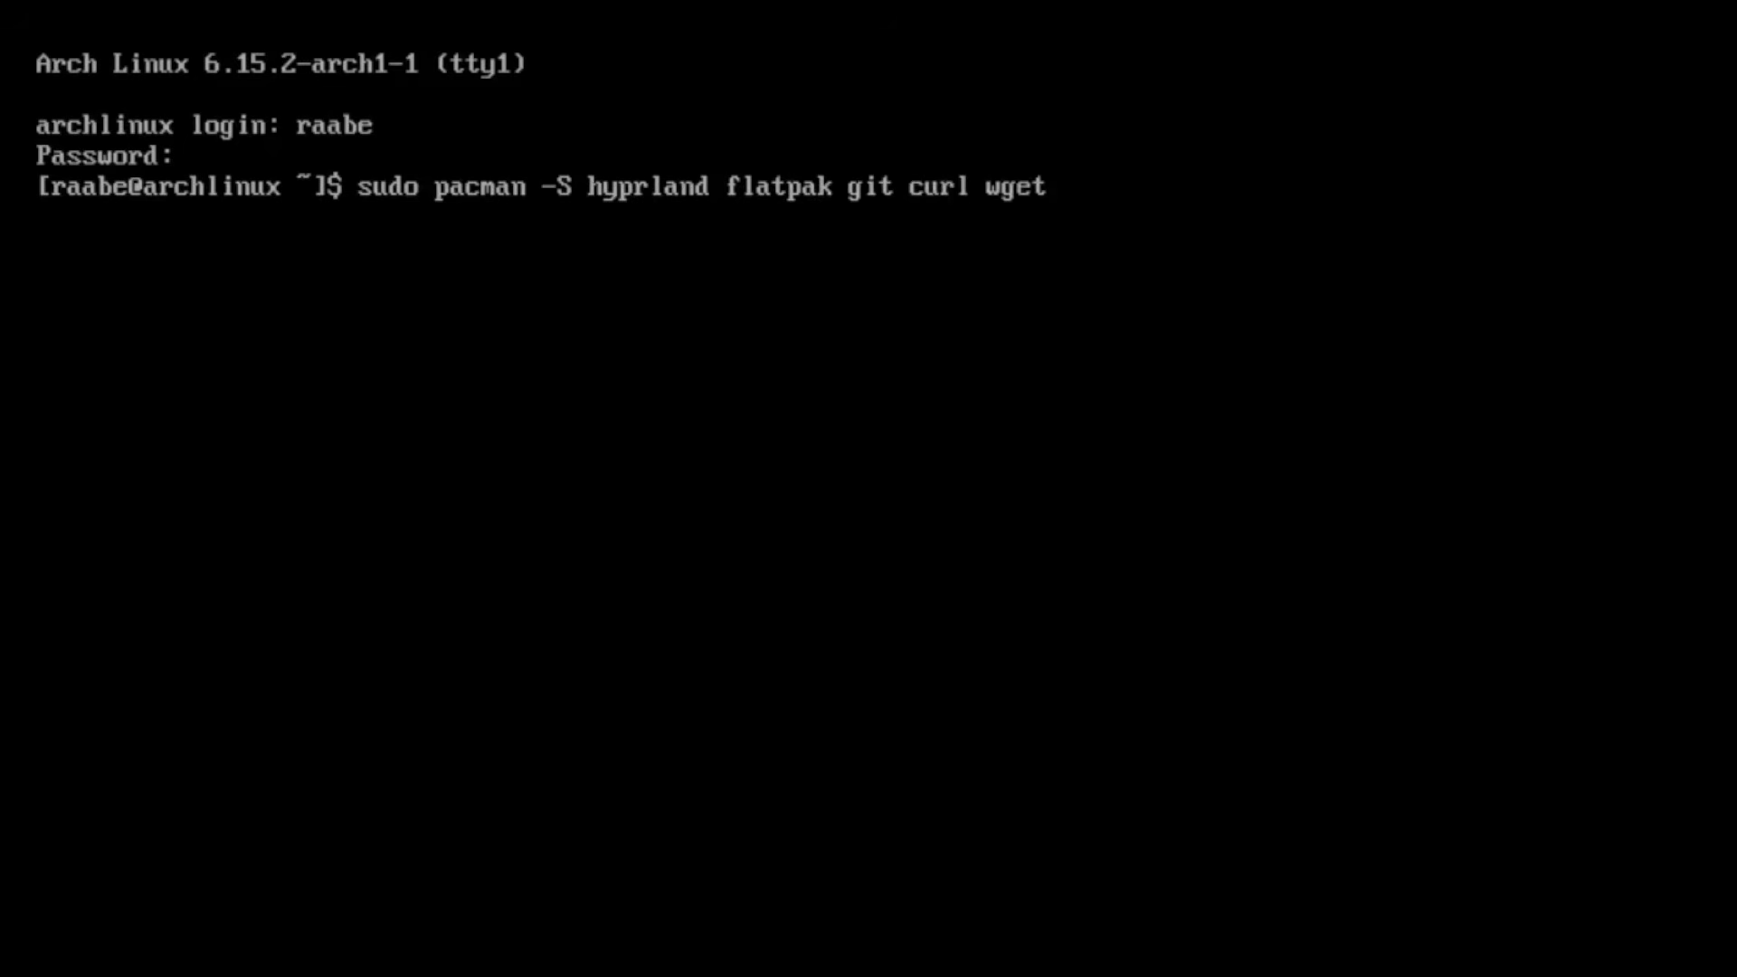
text( firefox)
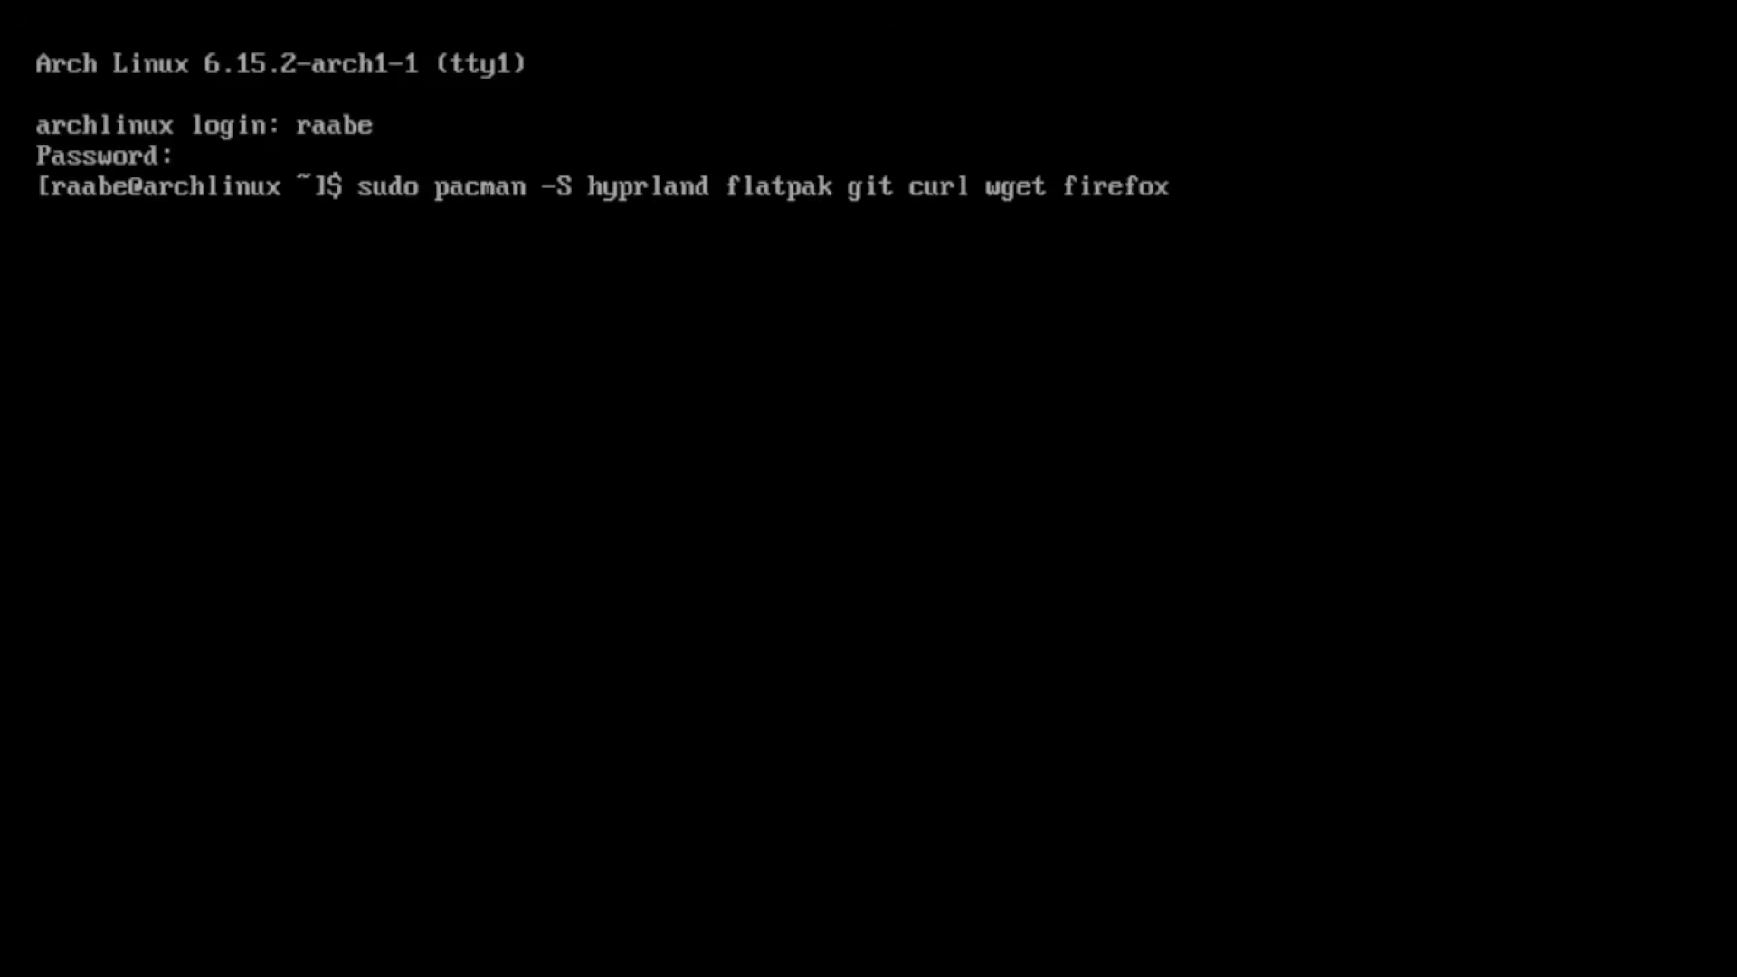
text( vim)
key(Return)
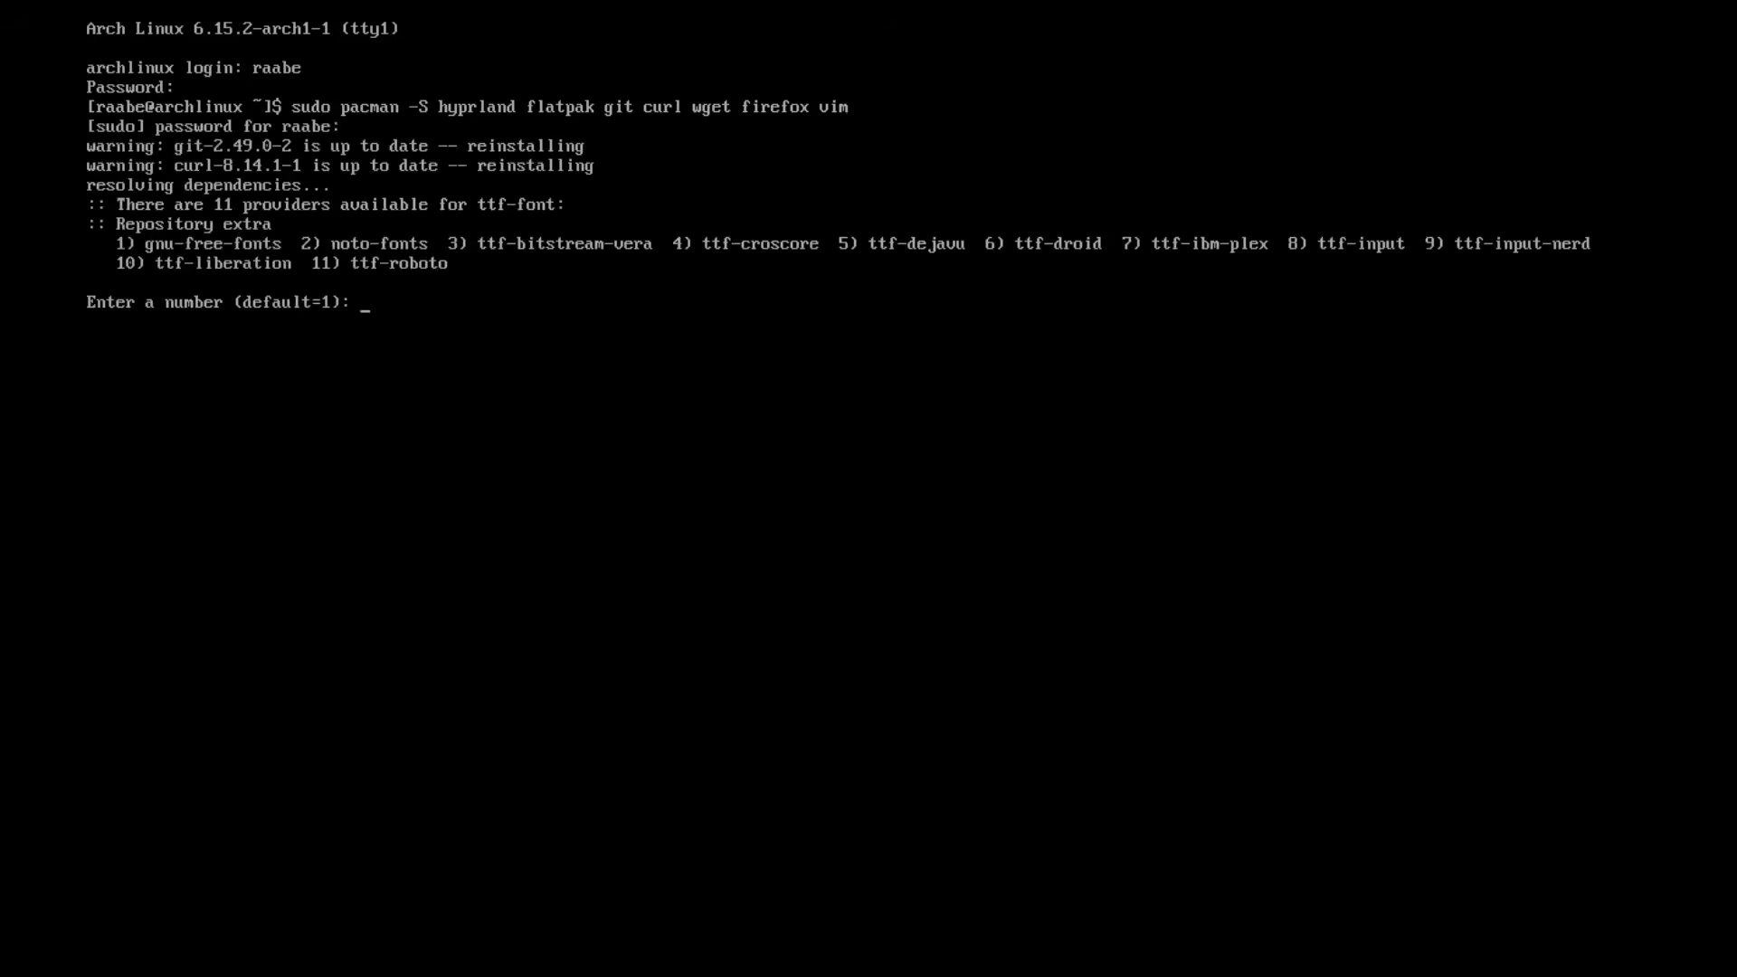
key(Return)
key(Return)
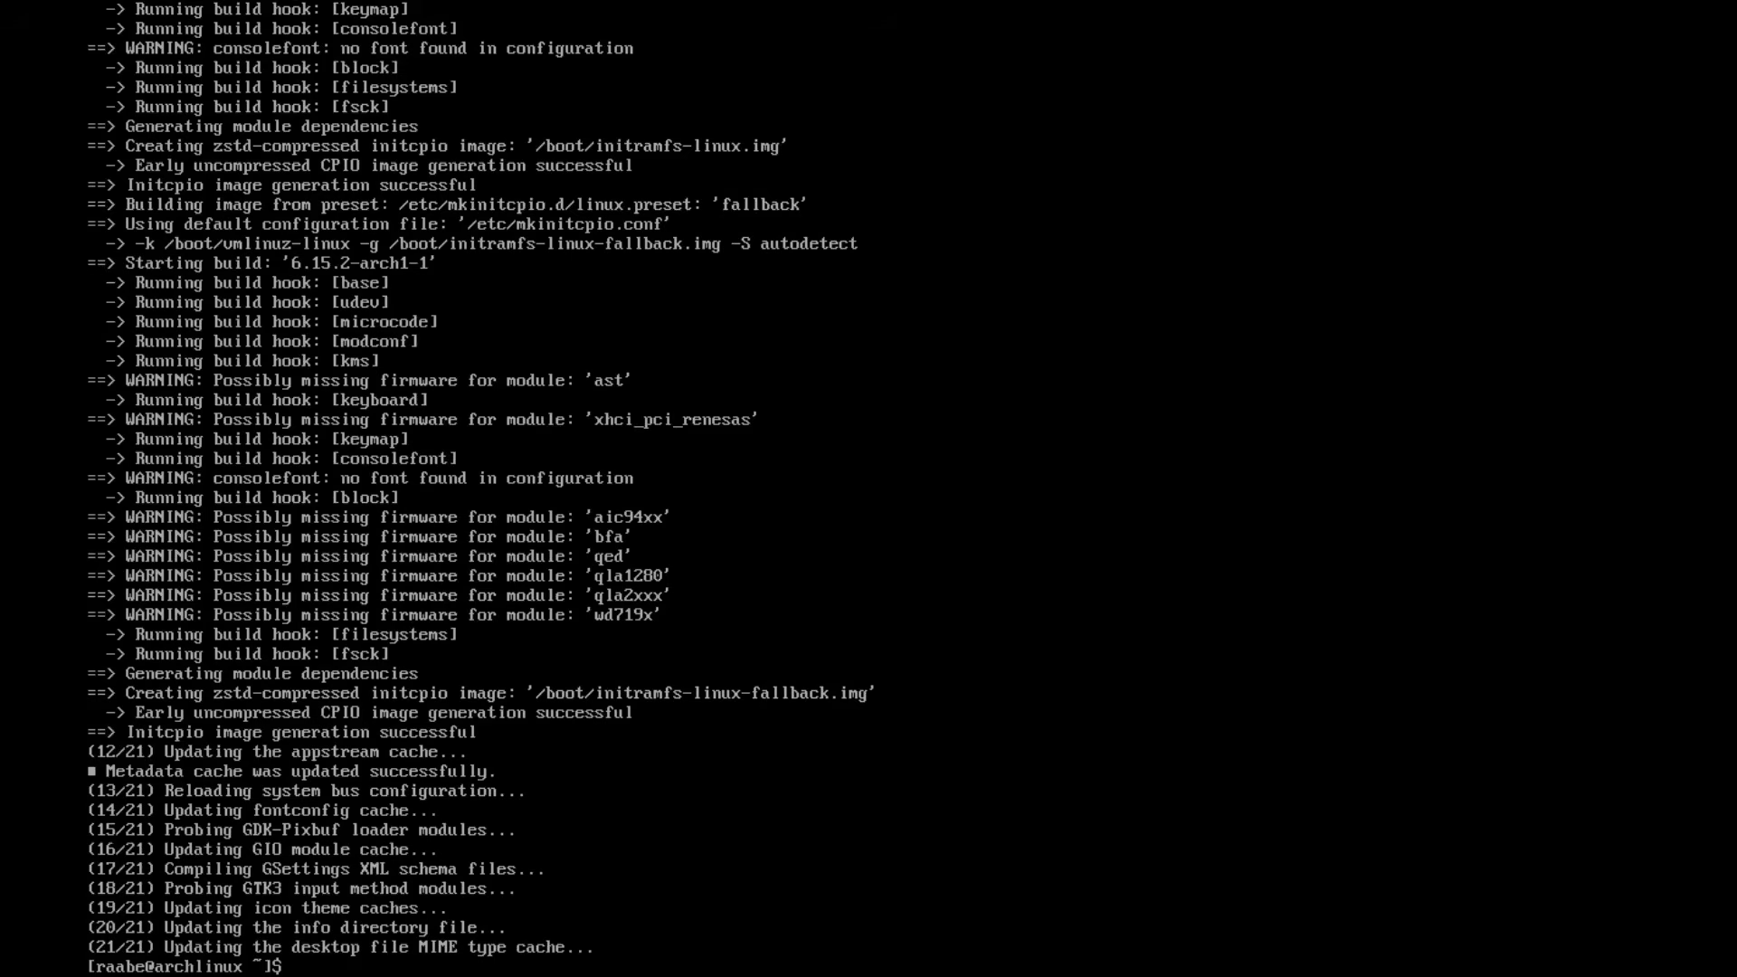
- Launch Hyprland from the console, then exit the session with Super+M
text(Hyprland)
key(Return)
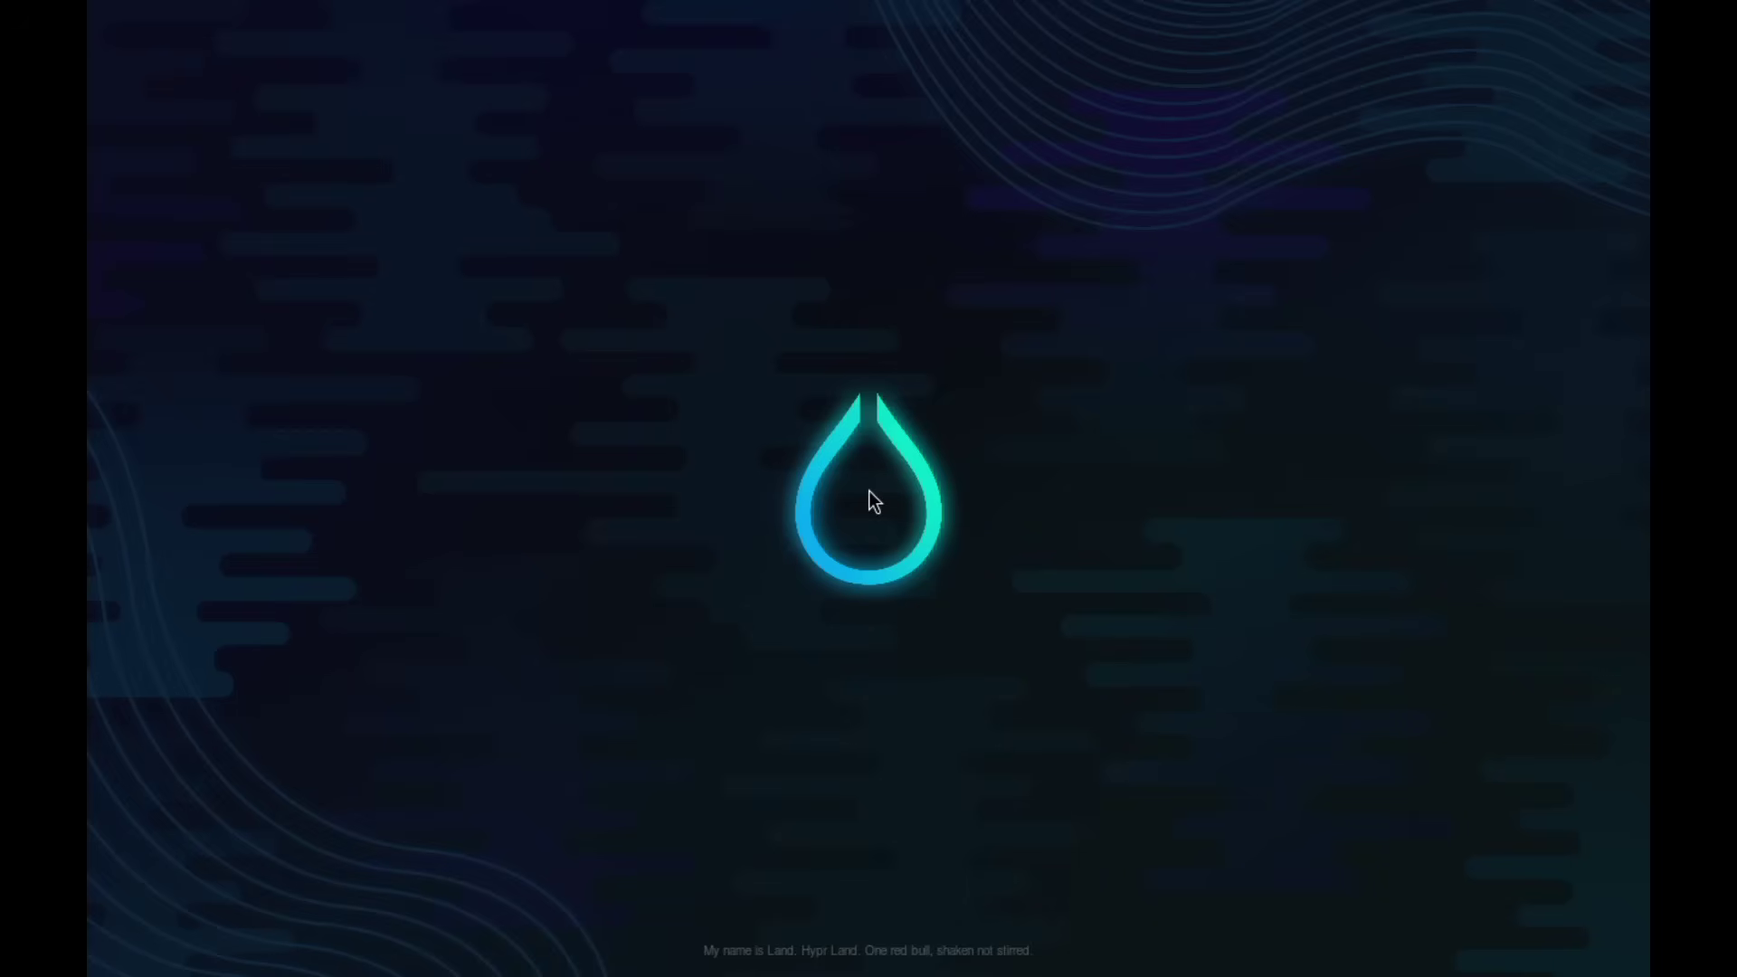
key(super+m)
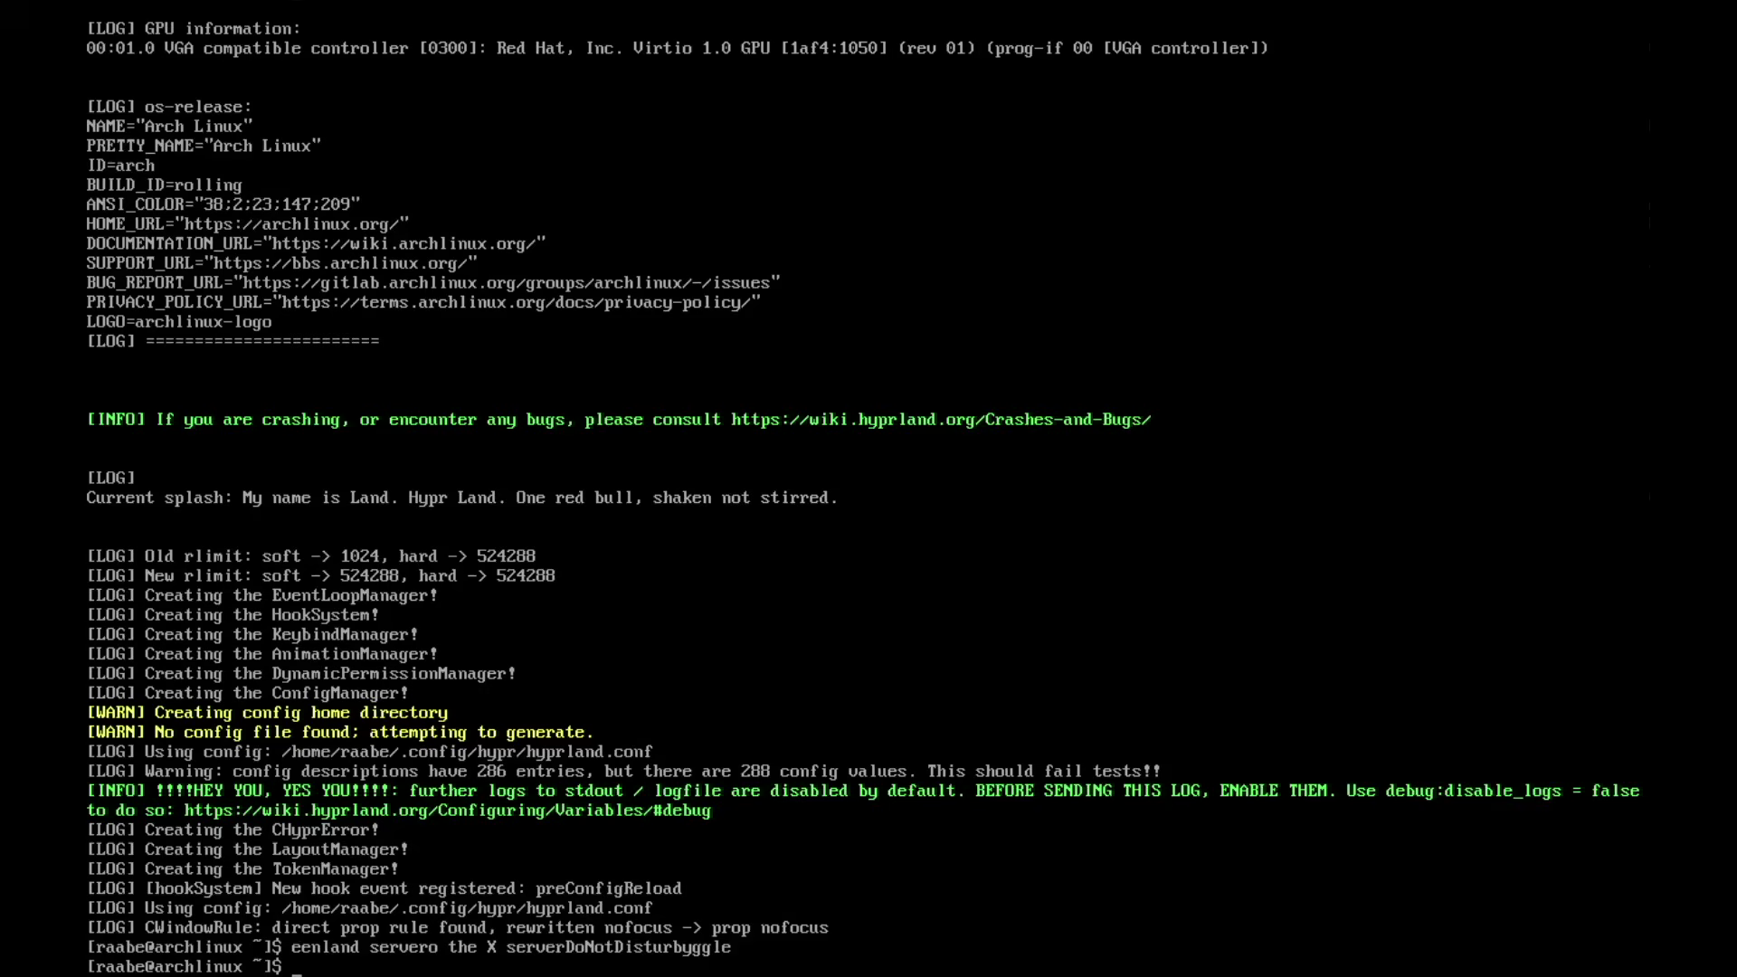
- Go to the .config/hypr folder, list its files and open hyprland.conf in vim
text(cd .config/hypr/)
key(Return)
text(ls)
key(Return)
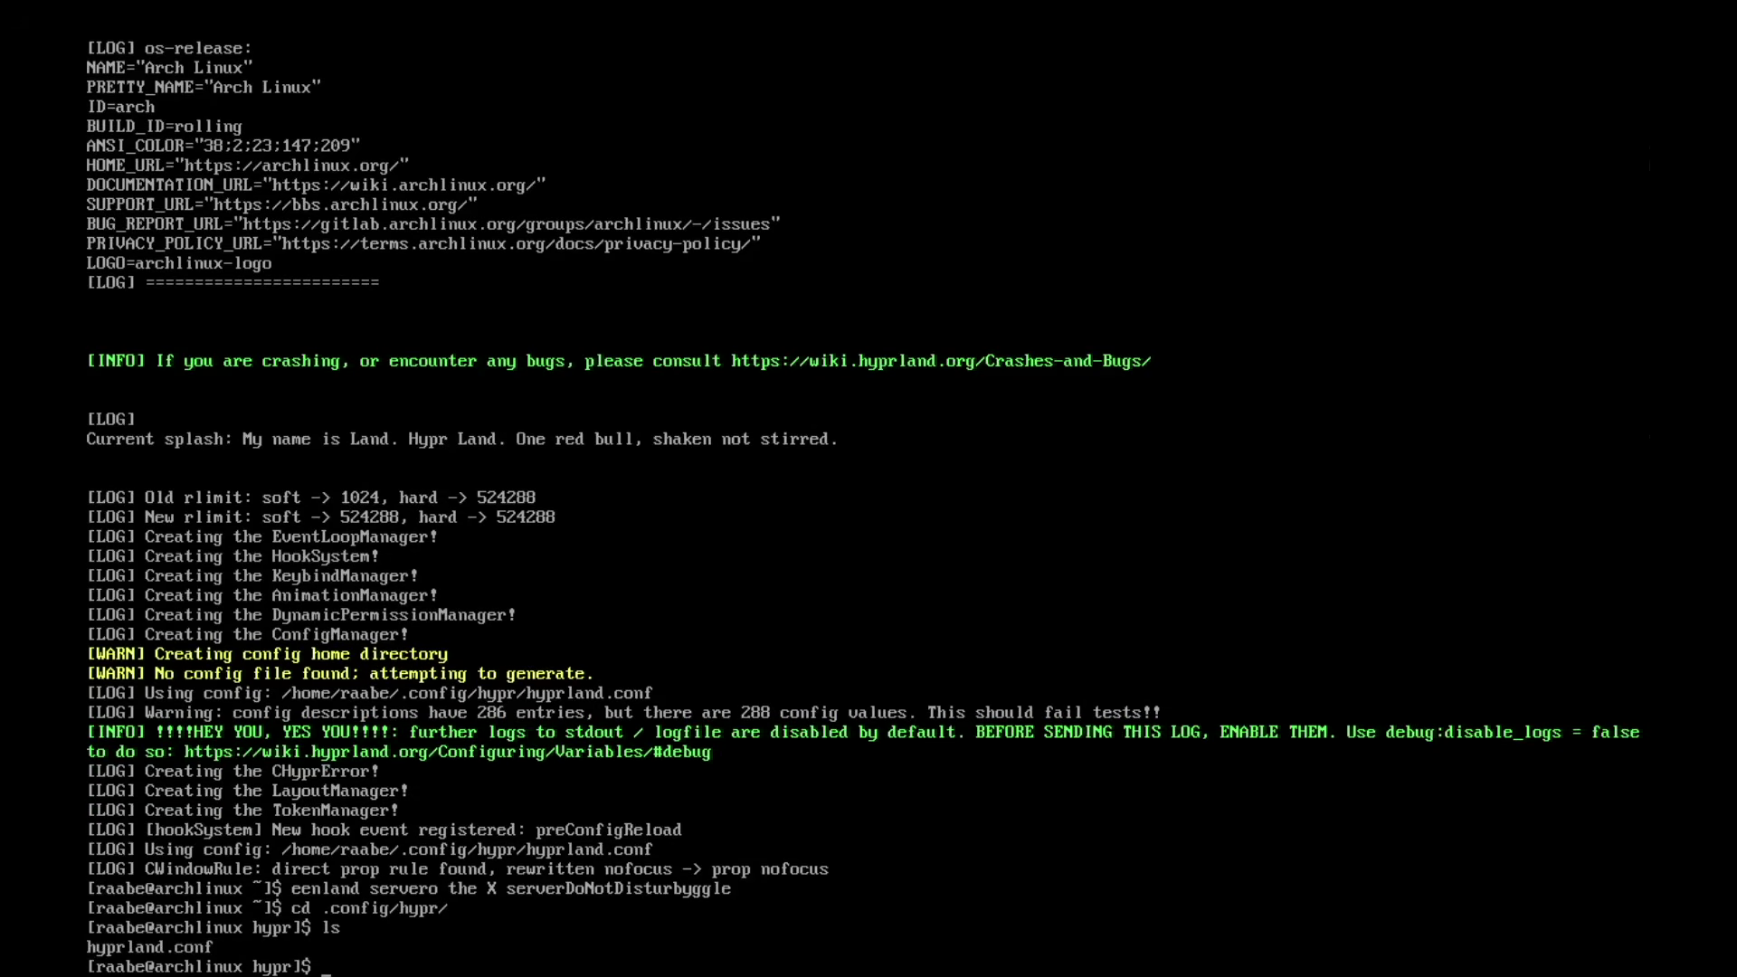
text(vim hyprland.conf)
key(Return)
- Change kb_layout from us to de, save with :wq, and relaunch Hyprland
key(j)
key(j)
key(j)
key(j)
key(j)
key(j)
key(j)
key(j)
key(j)
key(j)
key(j)
key(j)
key(j)
key(j)
key(j)
key(j)
key(j)
key(j)
key(j)
key(j)
key(j)
key(j)
key(j)
key(j)
key(j)
key(j)
key(j)
key(j)
key(j)
key(j)
key(j)
key(j)
key(j)
key(j)
key(j)
key(j)
key(j)
key(j)
key(j)
key(j)
key(j)
key(j)
key(j)
key(j)
key(j)
key(j)
key(j)
key(j)
key(j)
key(j)
key(j)
key(j)
key(j)
key(j)
key(j)
key(j)
key(j)
key(j)
key(j)
key(j)
key(j)
key(j)
key(j)
key(j)
key(j)
key(j)
key(j)
key(j)
key(j)
key(j)
key(j)
key(j)
key(j)
key(j)
key(j)
key(j)
key(j)
key(j)
key(j)
key(j)
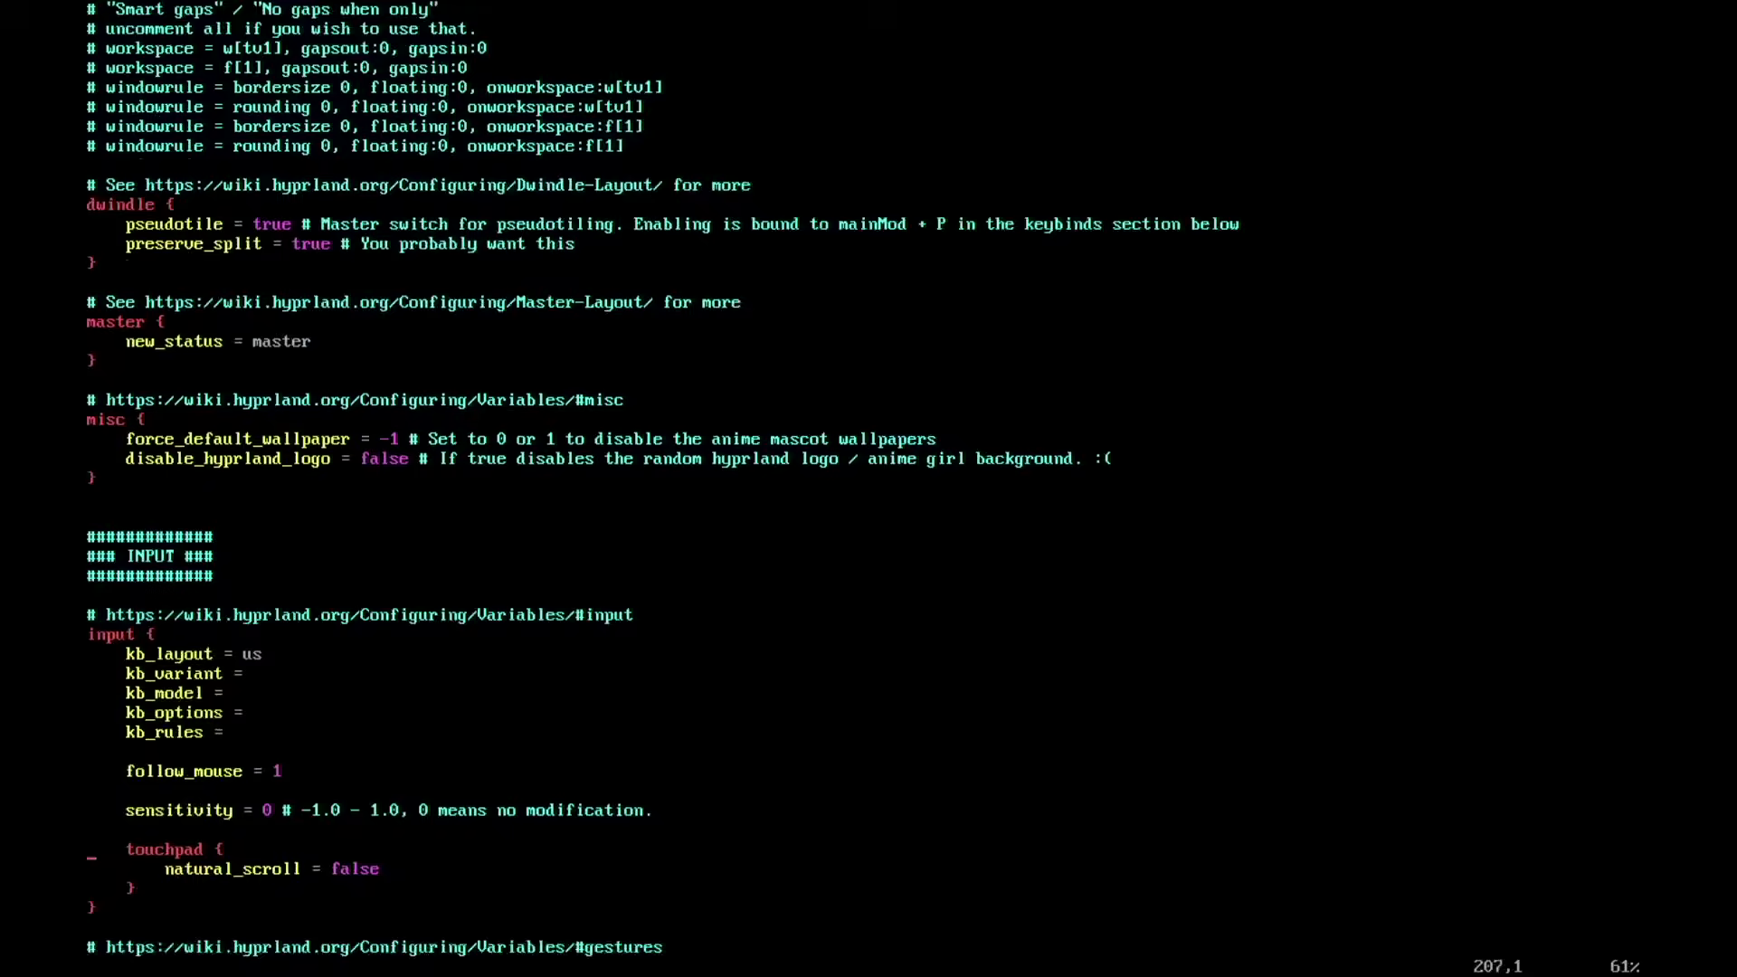
key(j)
key(j)
key(j)
key(j)
key(j)
key(j)
key(j)
key(j)
key(j)
key(j)
key(j)
key(j)
key(j)
key(j)
key(j)
key(k)
key(k)
key(k)
key(k)
key(k)
key(k)
key(k)
key(k)
key(k)
key(k)
key(k)
key(k)
key(k)
key(k)
key(k)
key(k)
key(k)
key(k)
key(k)
key(k)
key(k)
key(i)
key(Right)
key(Right)
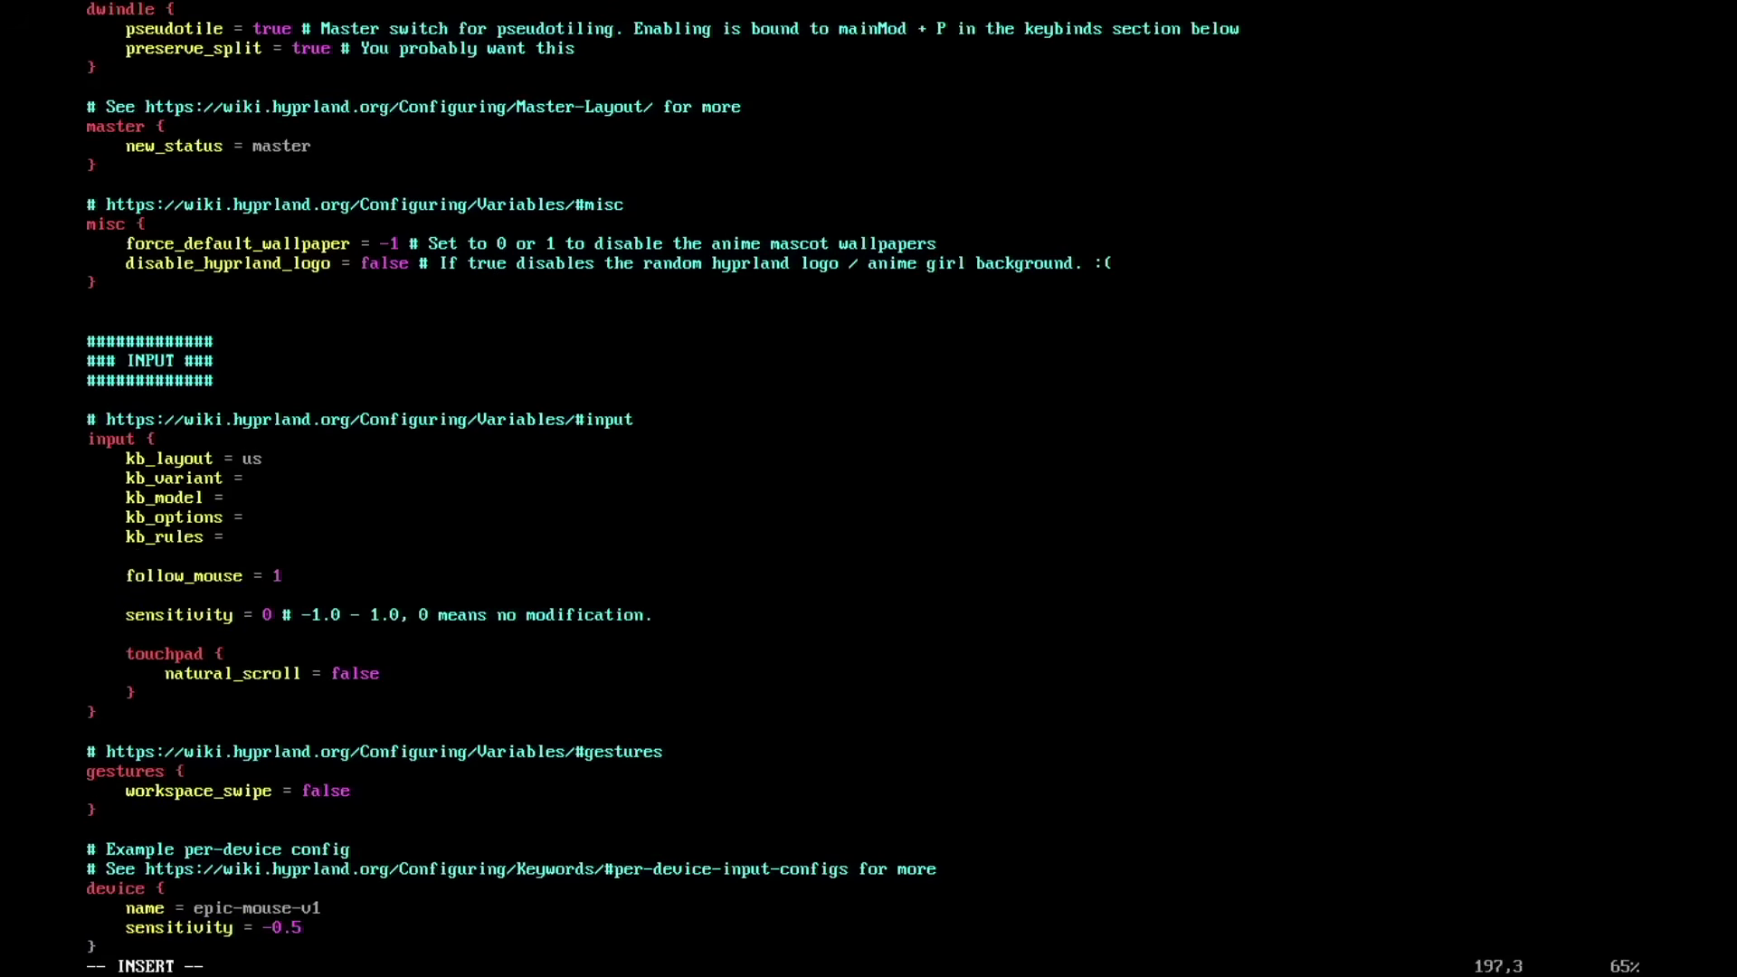
key(End)
key(BackSpace)
key(BackSpace)
text(de)
key(Escape)
text(:wq)
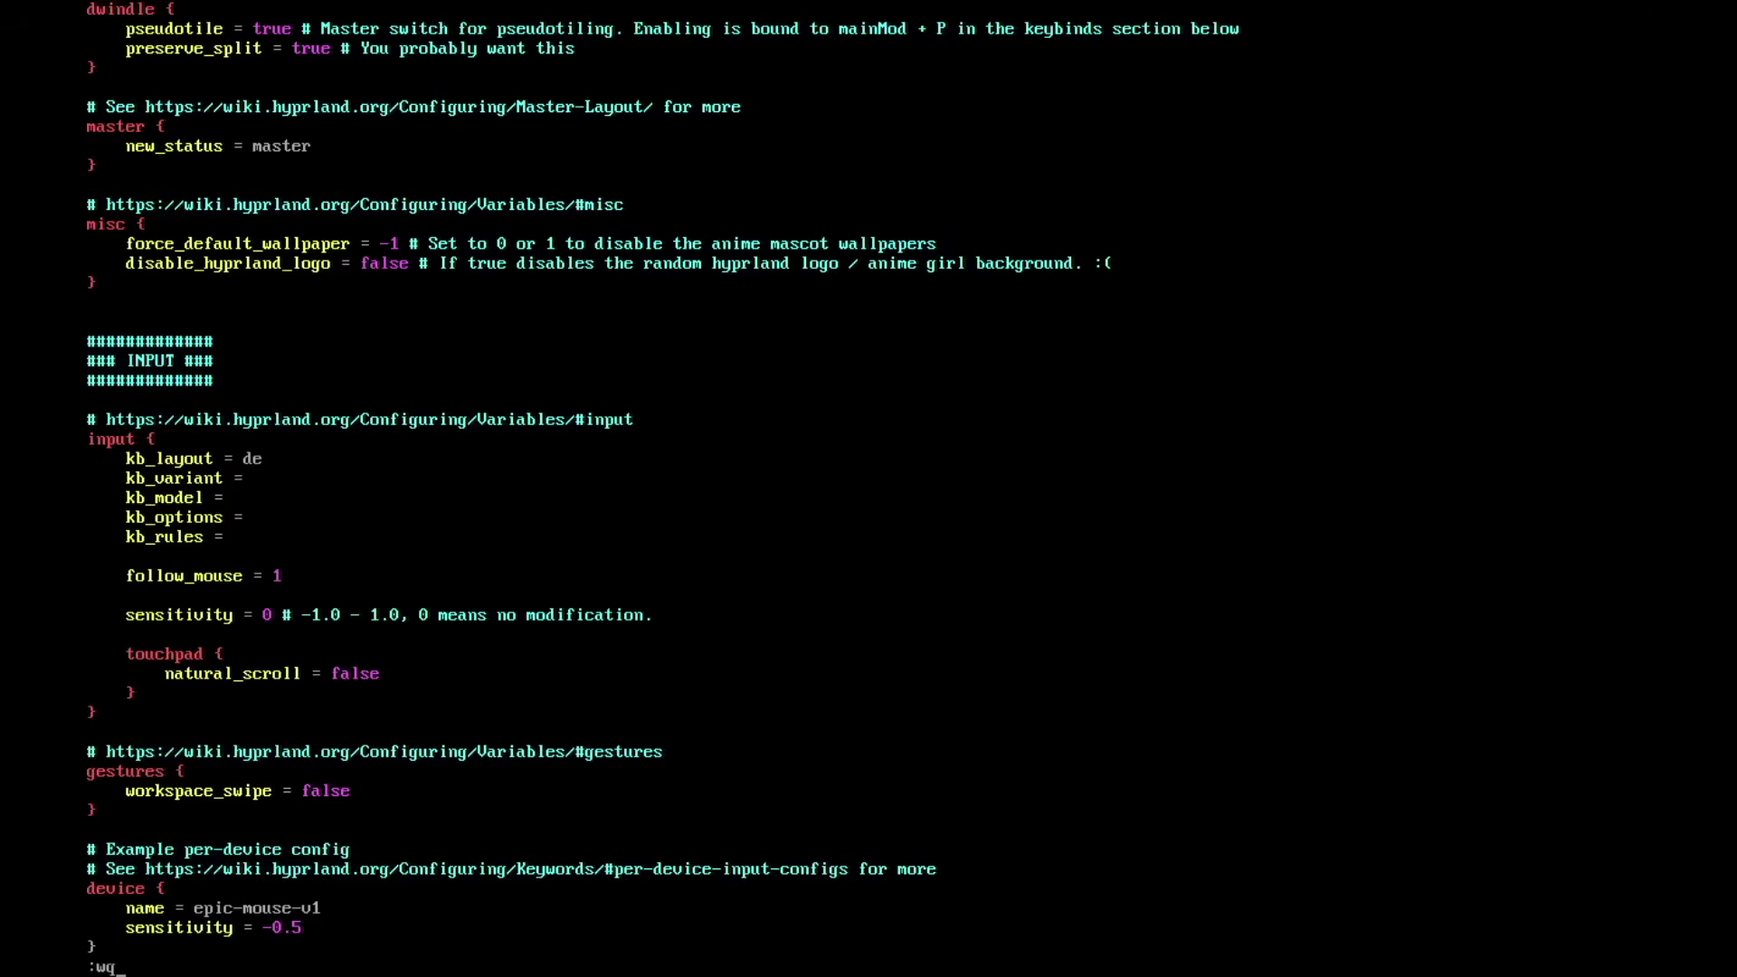
key(Return)
text(Hyprland)
key(Return)
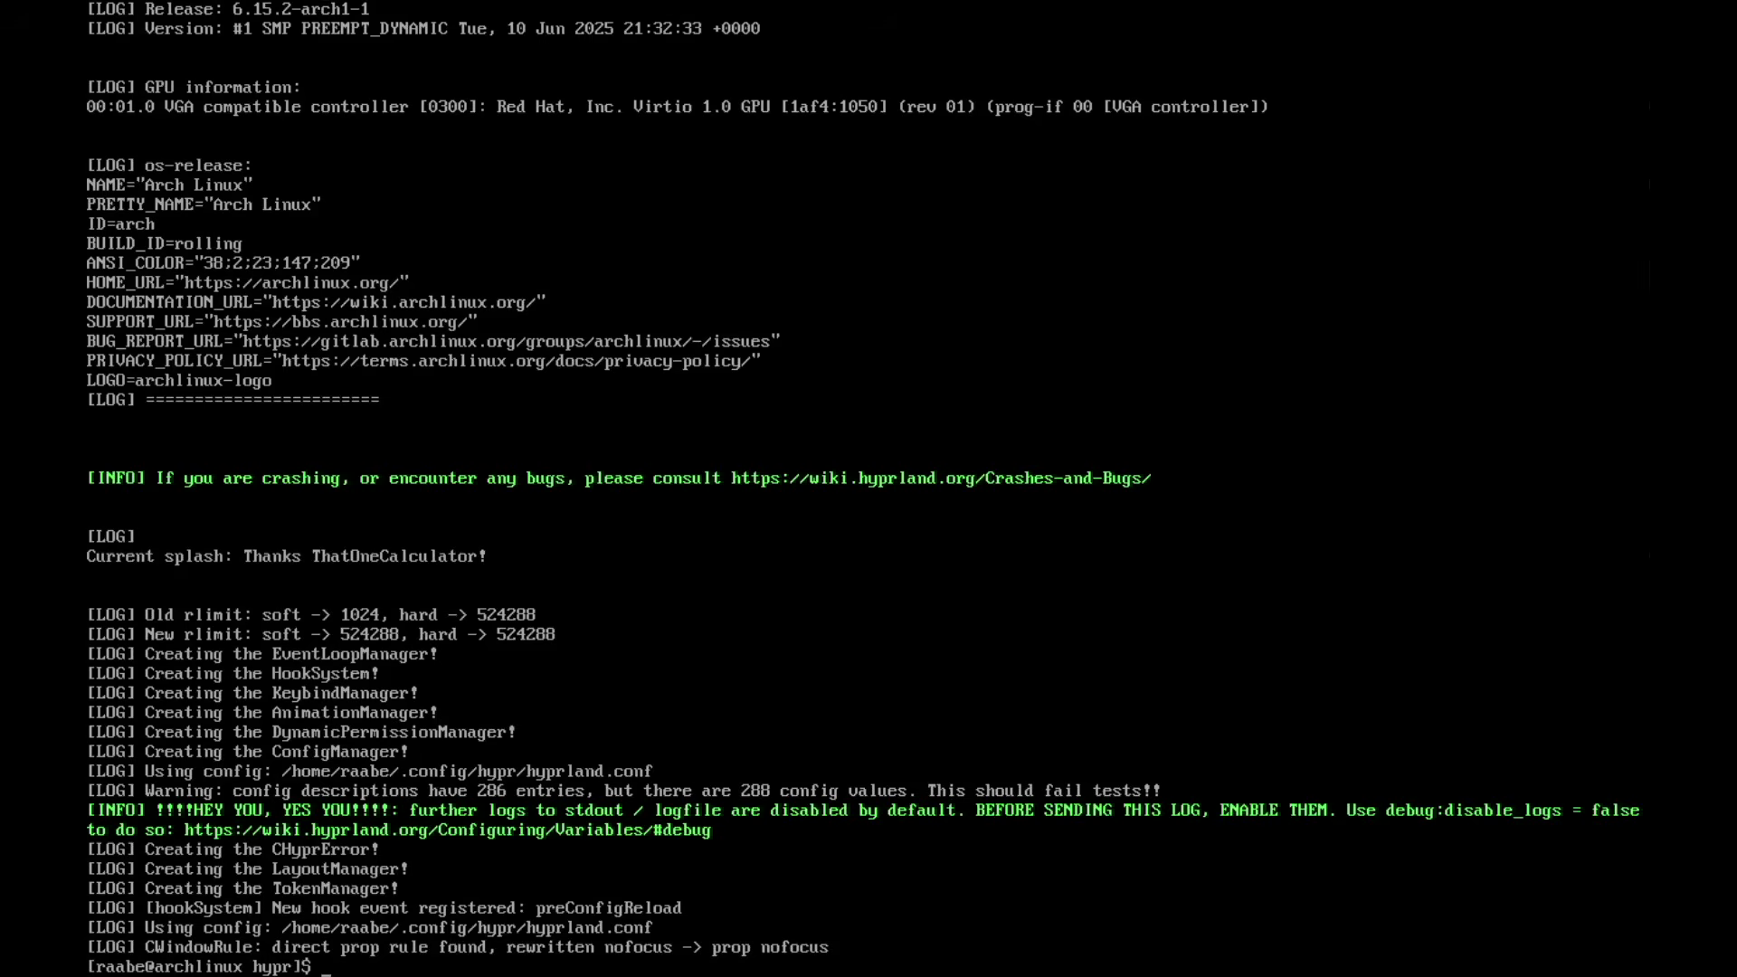
- Install the kitty package with pacman, confirming the install
text(sudo pacman -S kitty)
key(Return)
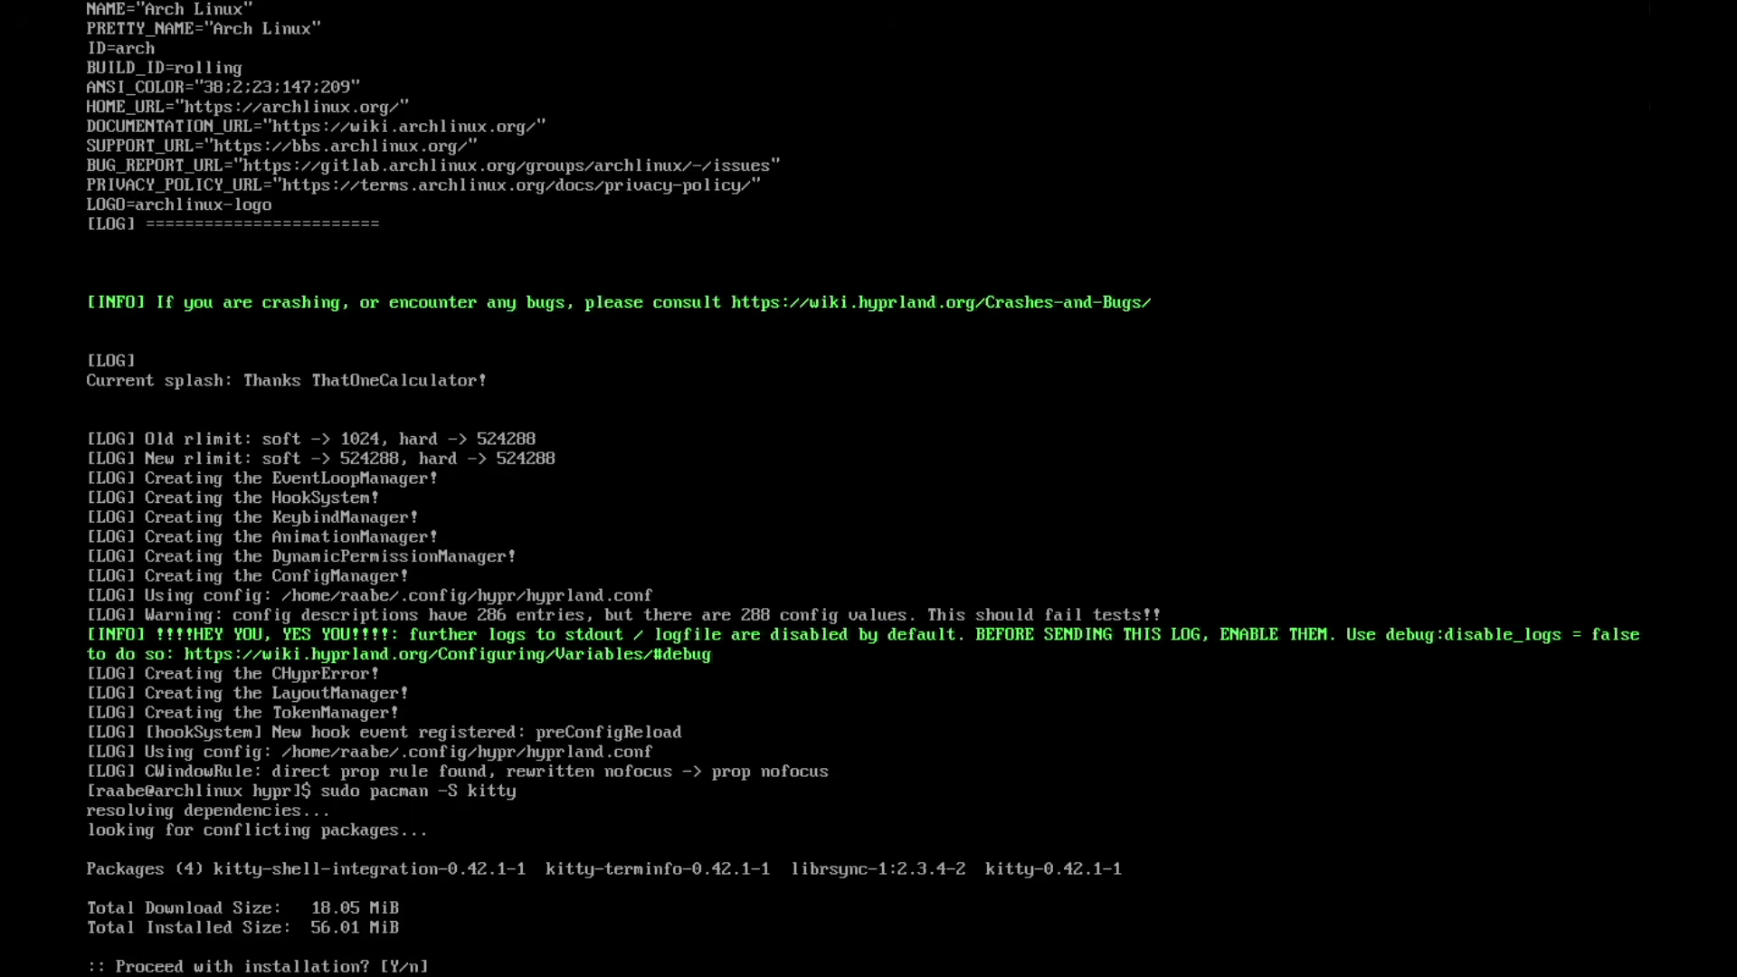
key(Return)
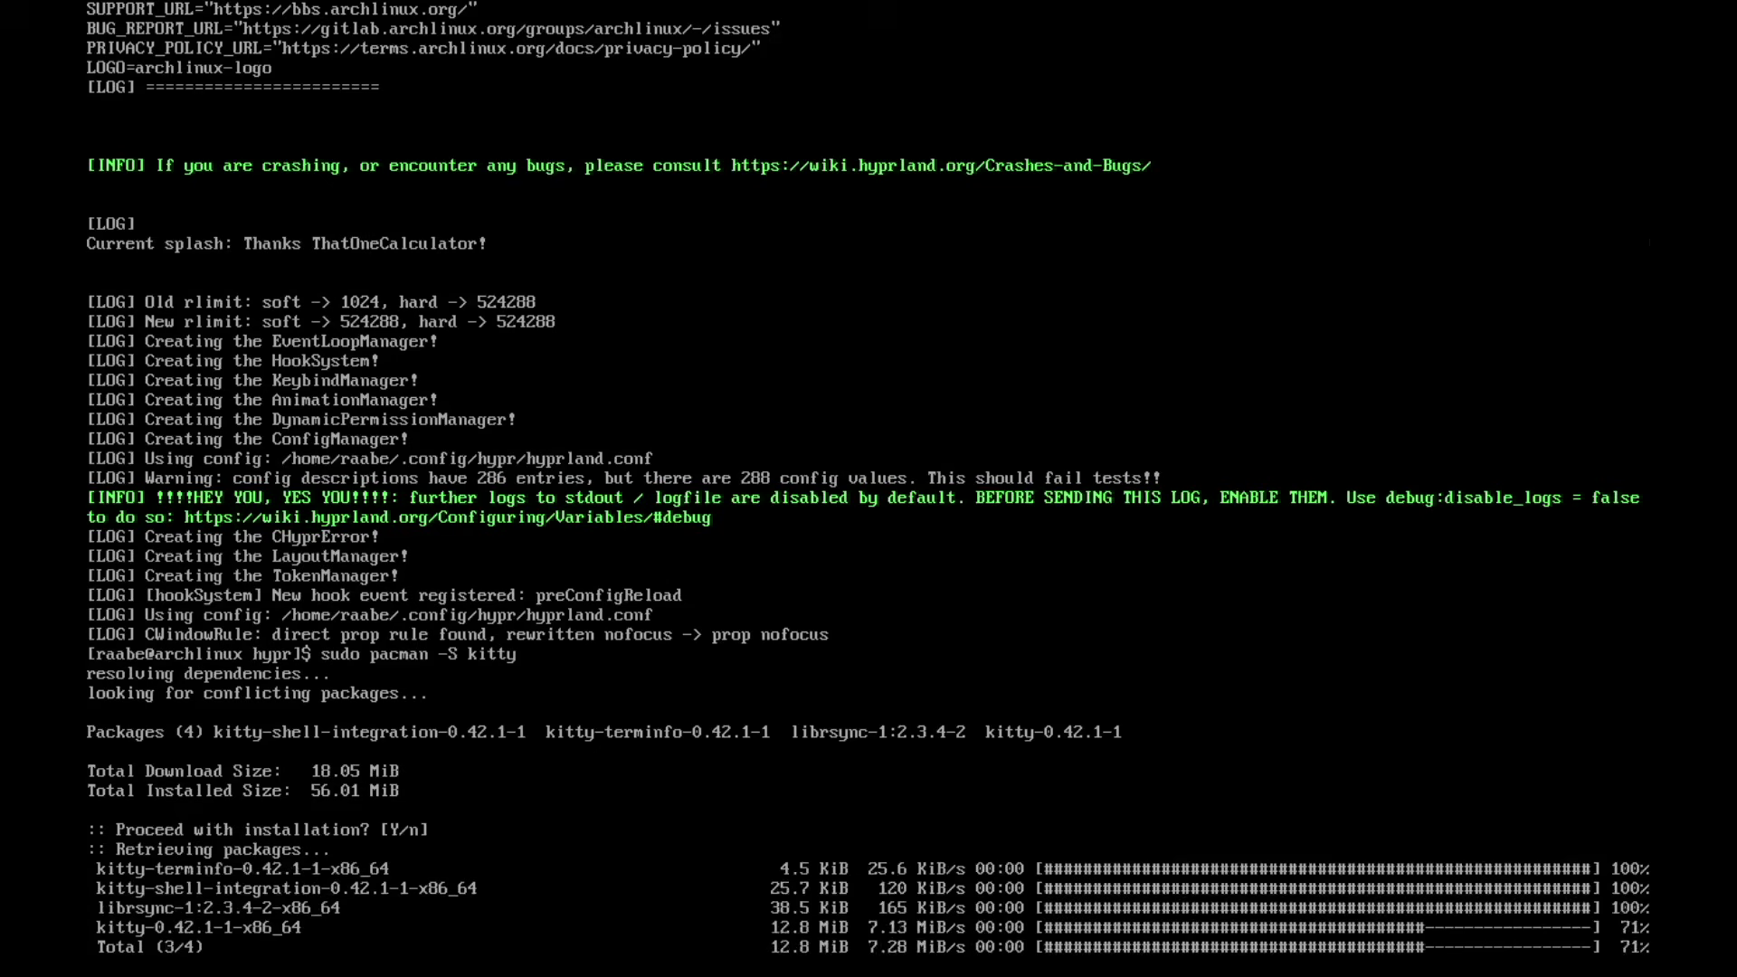
- Start Hyprland and open a kitty terminal window with Super+Q
text(Hyprl)
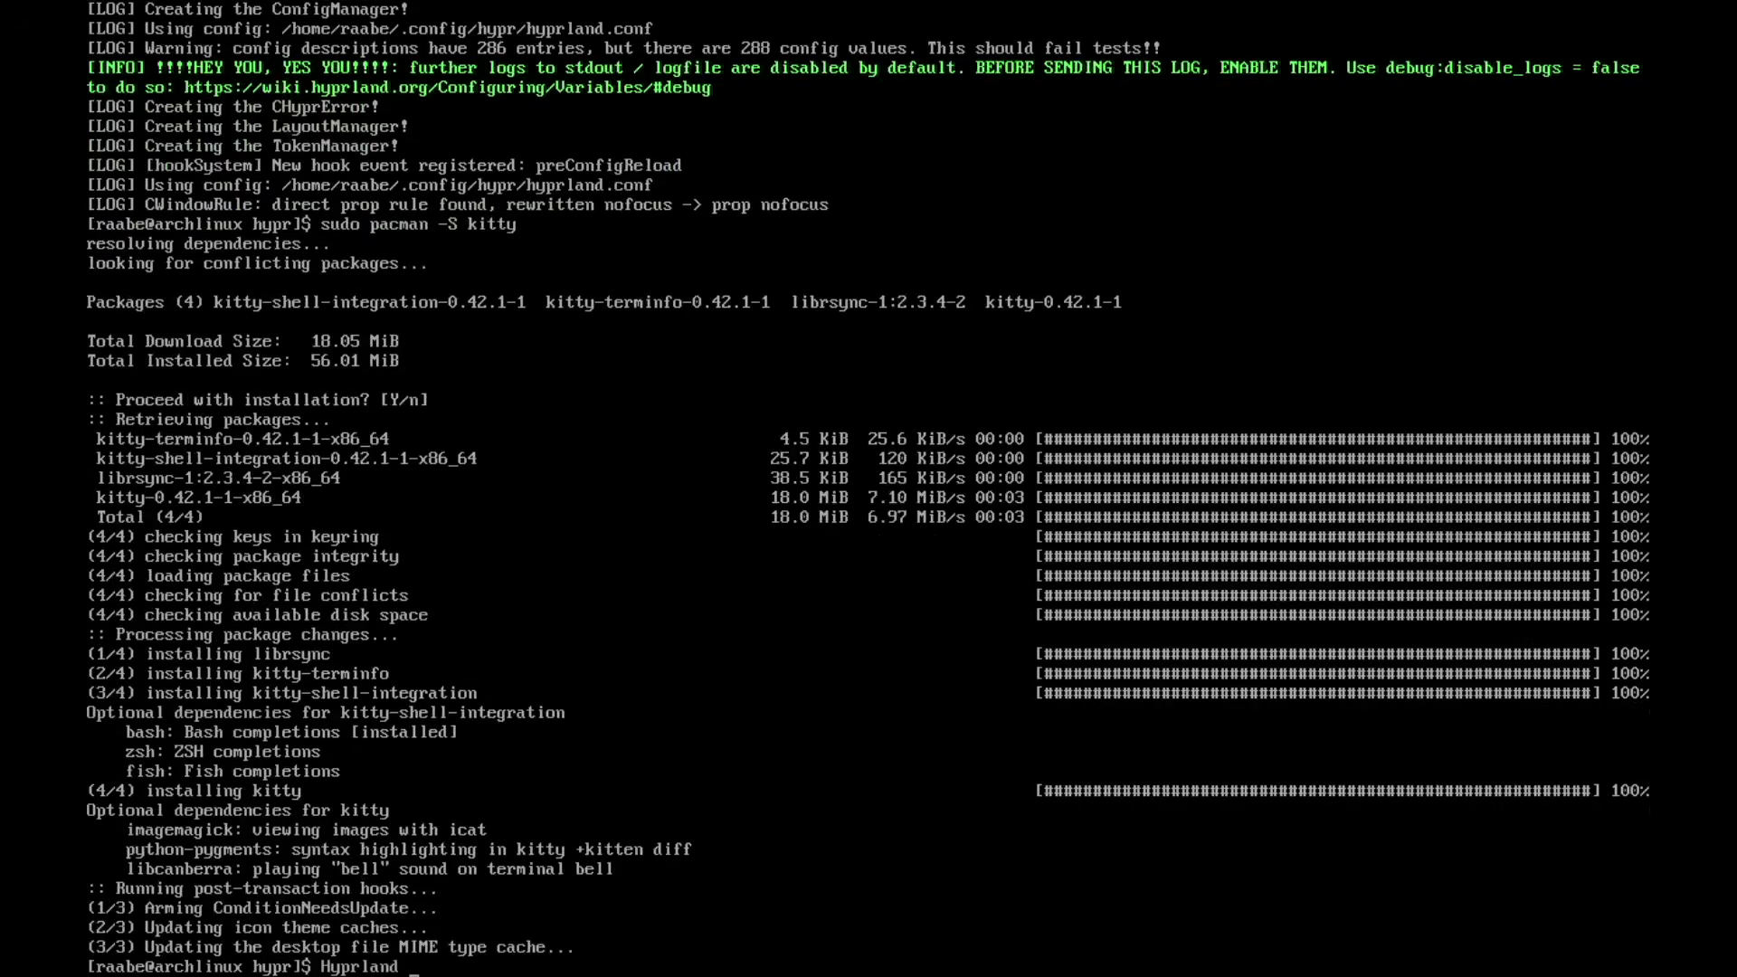
text(and)
key(Return)
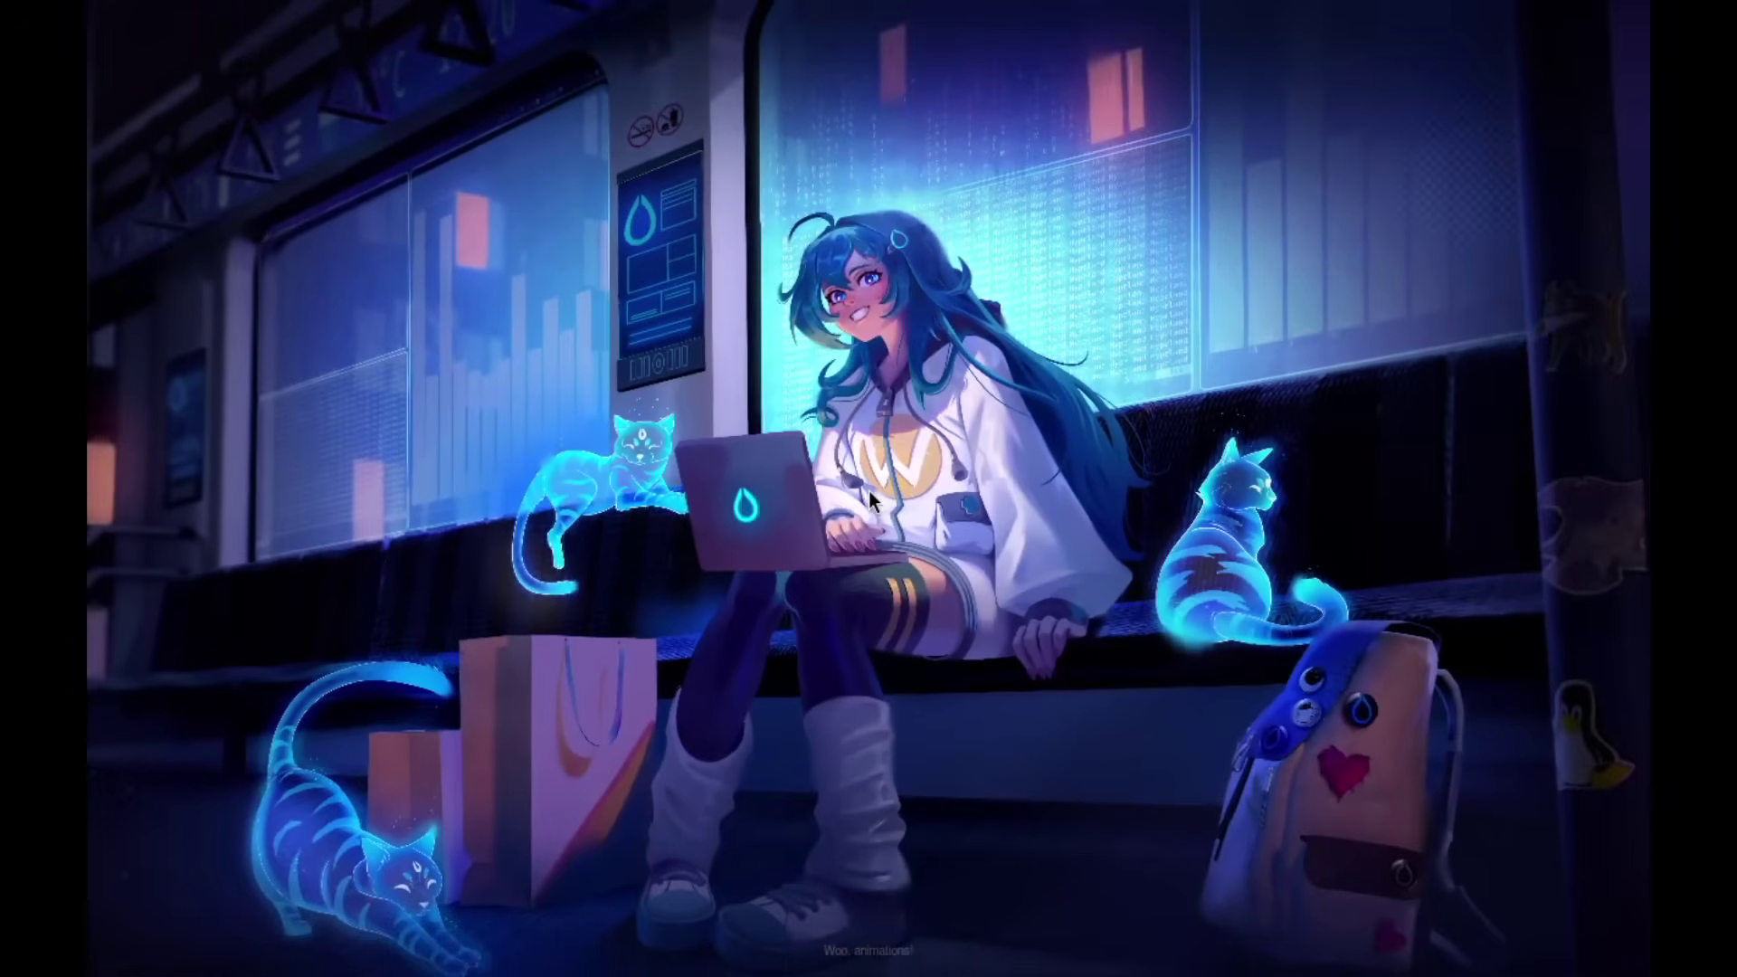
key(super+q)
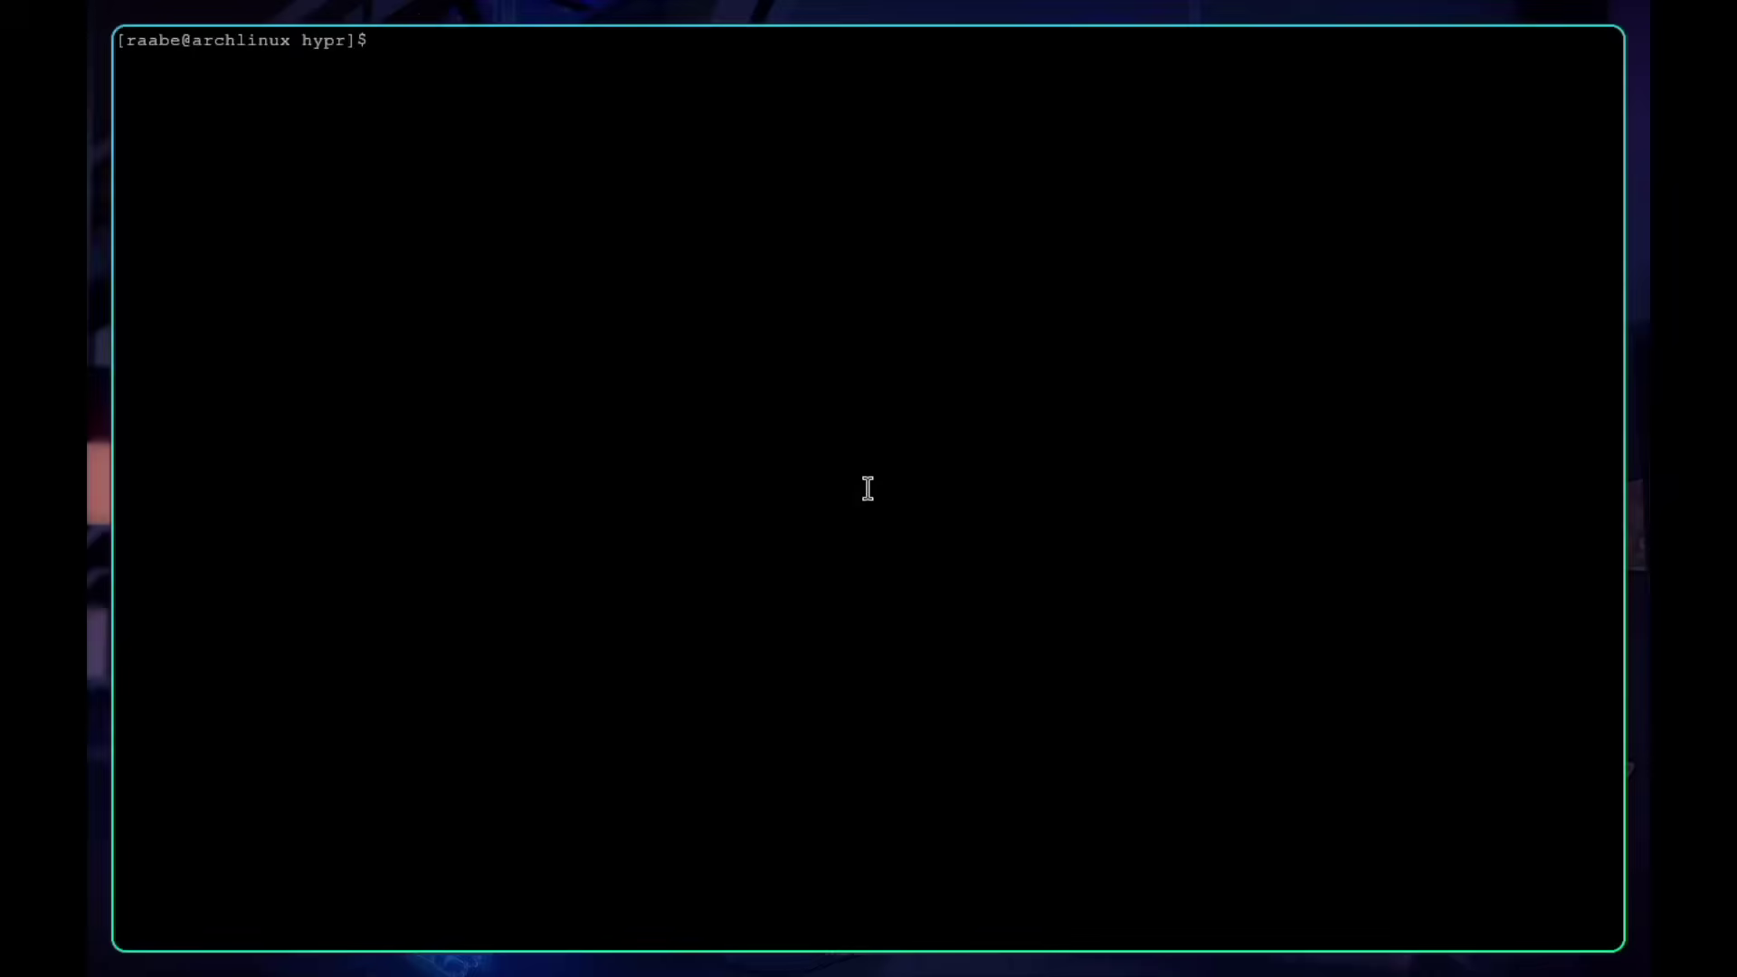
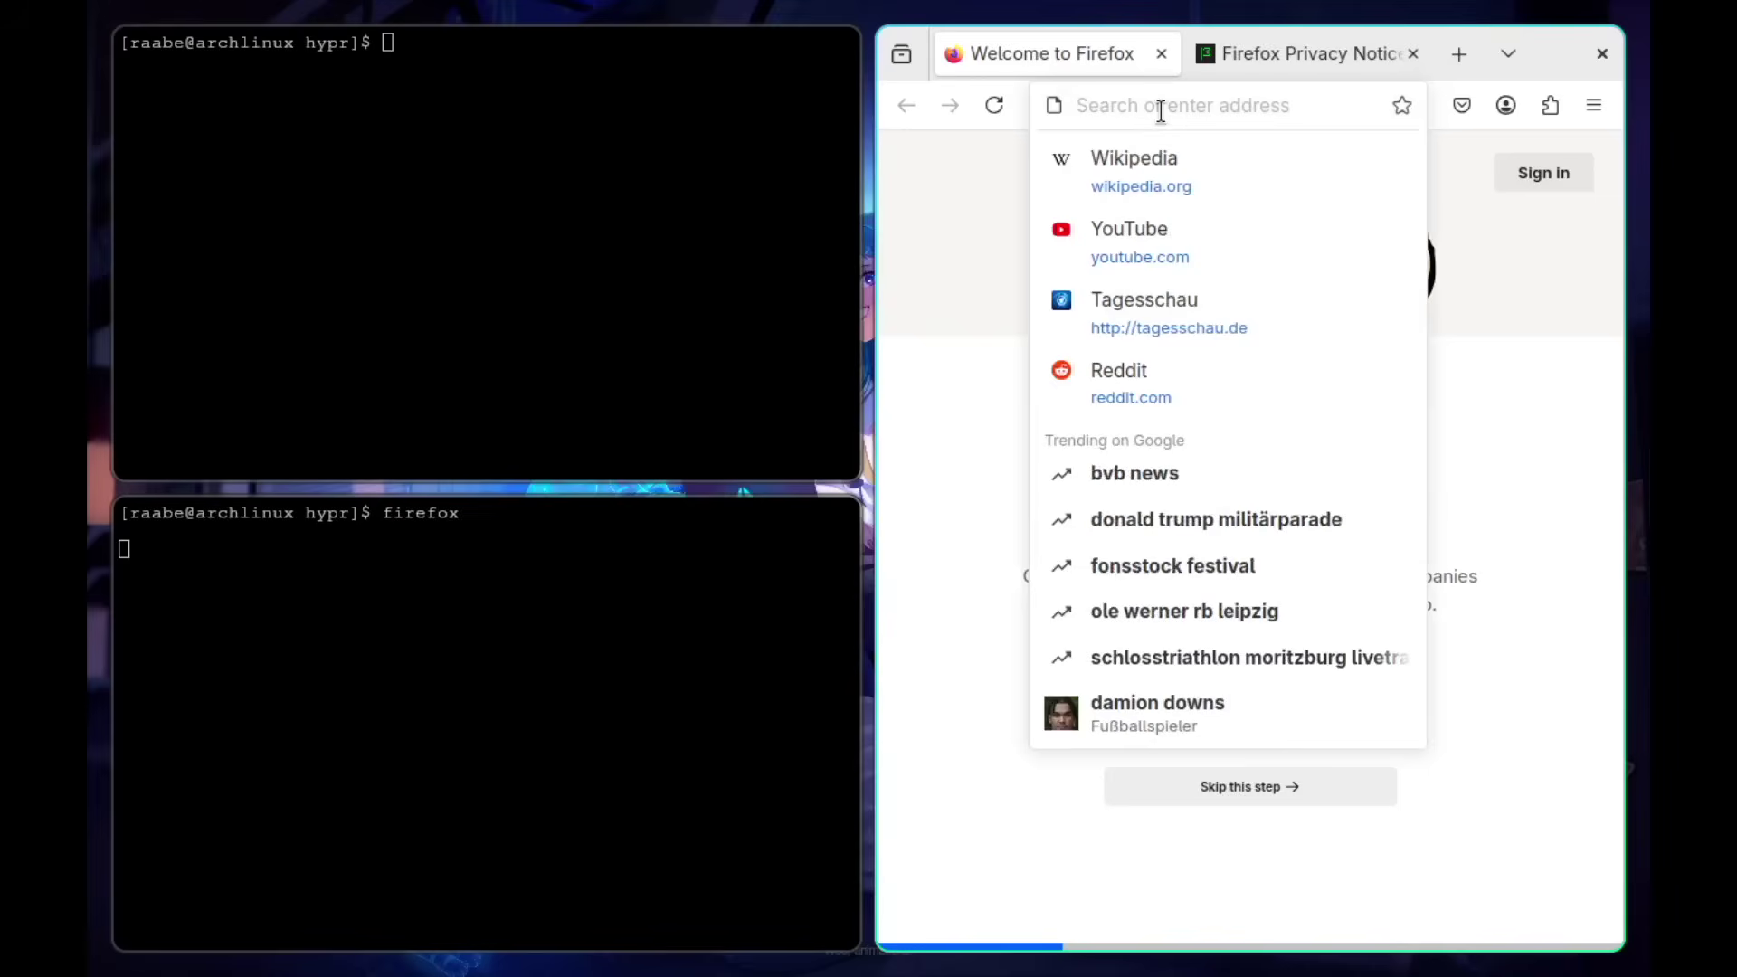
- Load github.com/mylinuxforwork/hyprland-starter from Firefox's address bar after clearing a mistyped address
text(got)
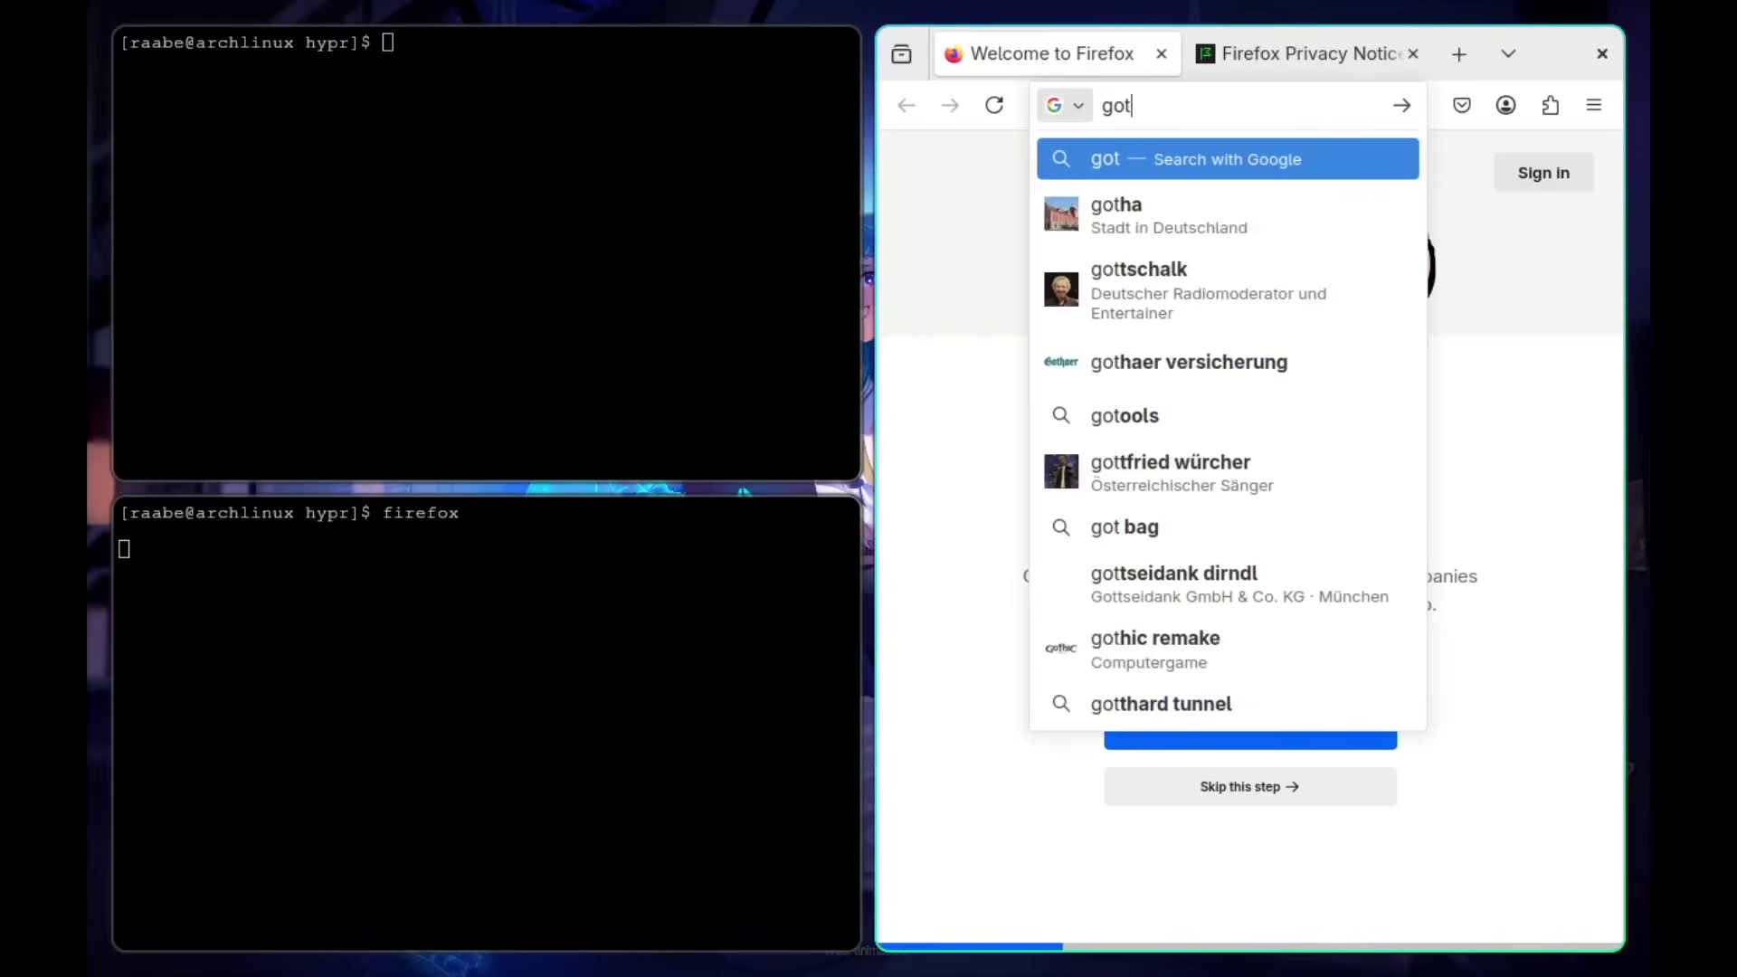
key(BackSpace)
key(BackSpace)
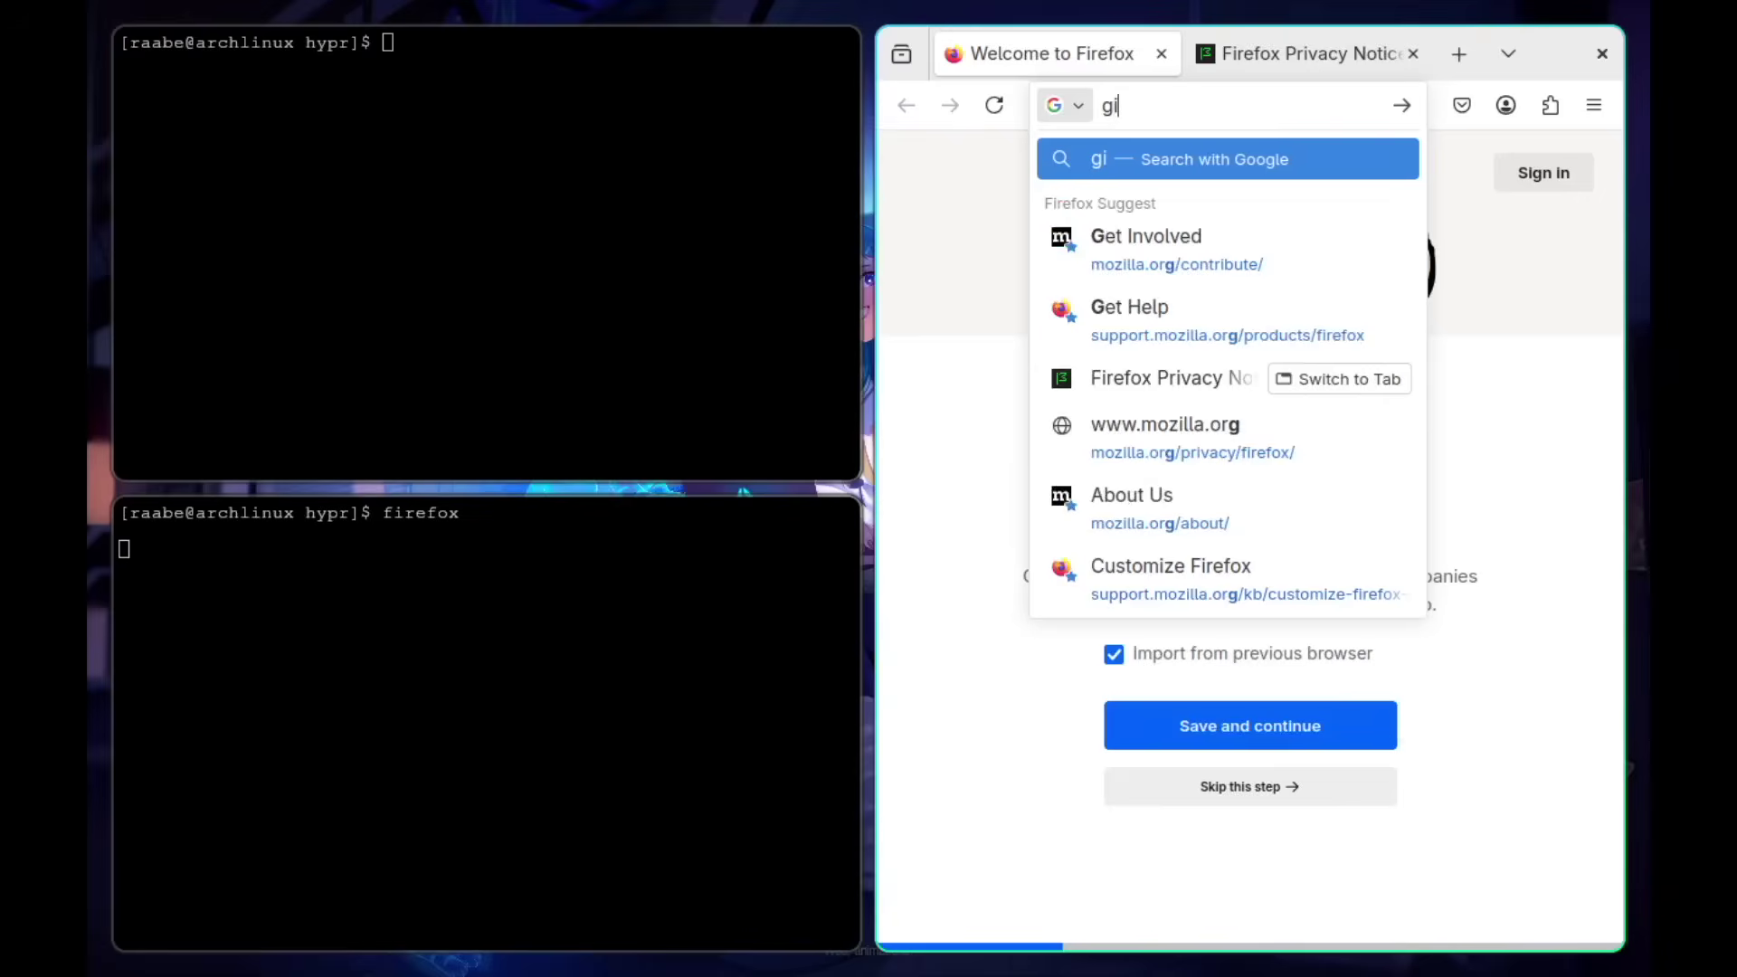
key(ctrl+a)
text(http://githib.com/mylinuxforwork/hyprland-starter)
key(Return)
text(git)
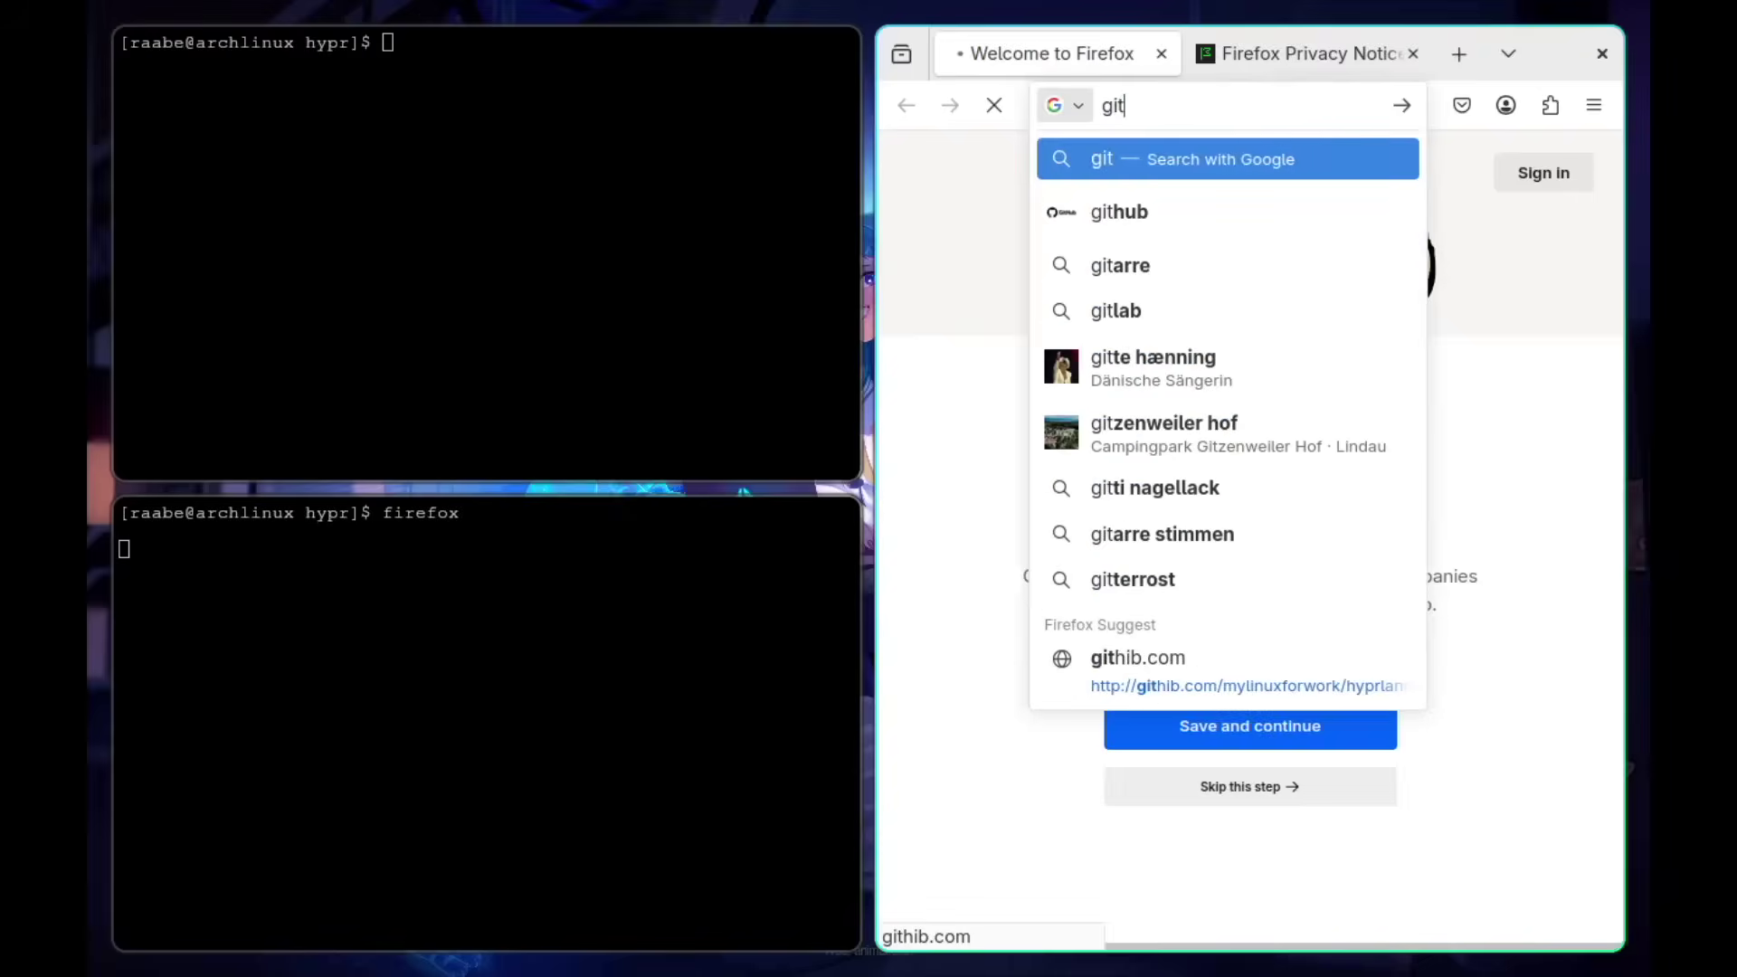
text(hub.com/myli)
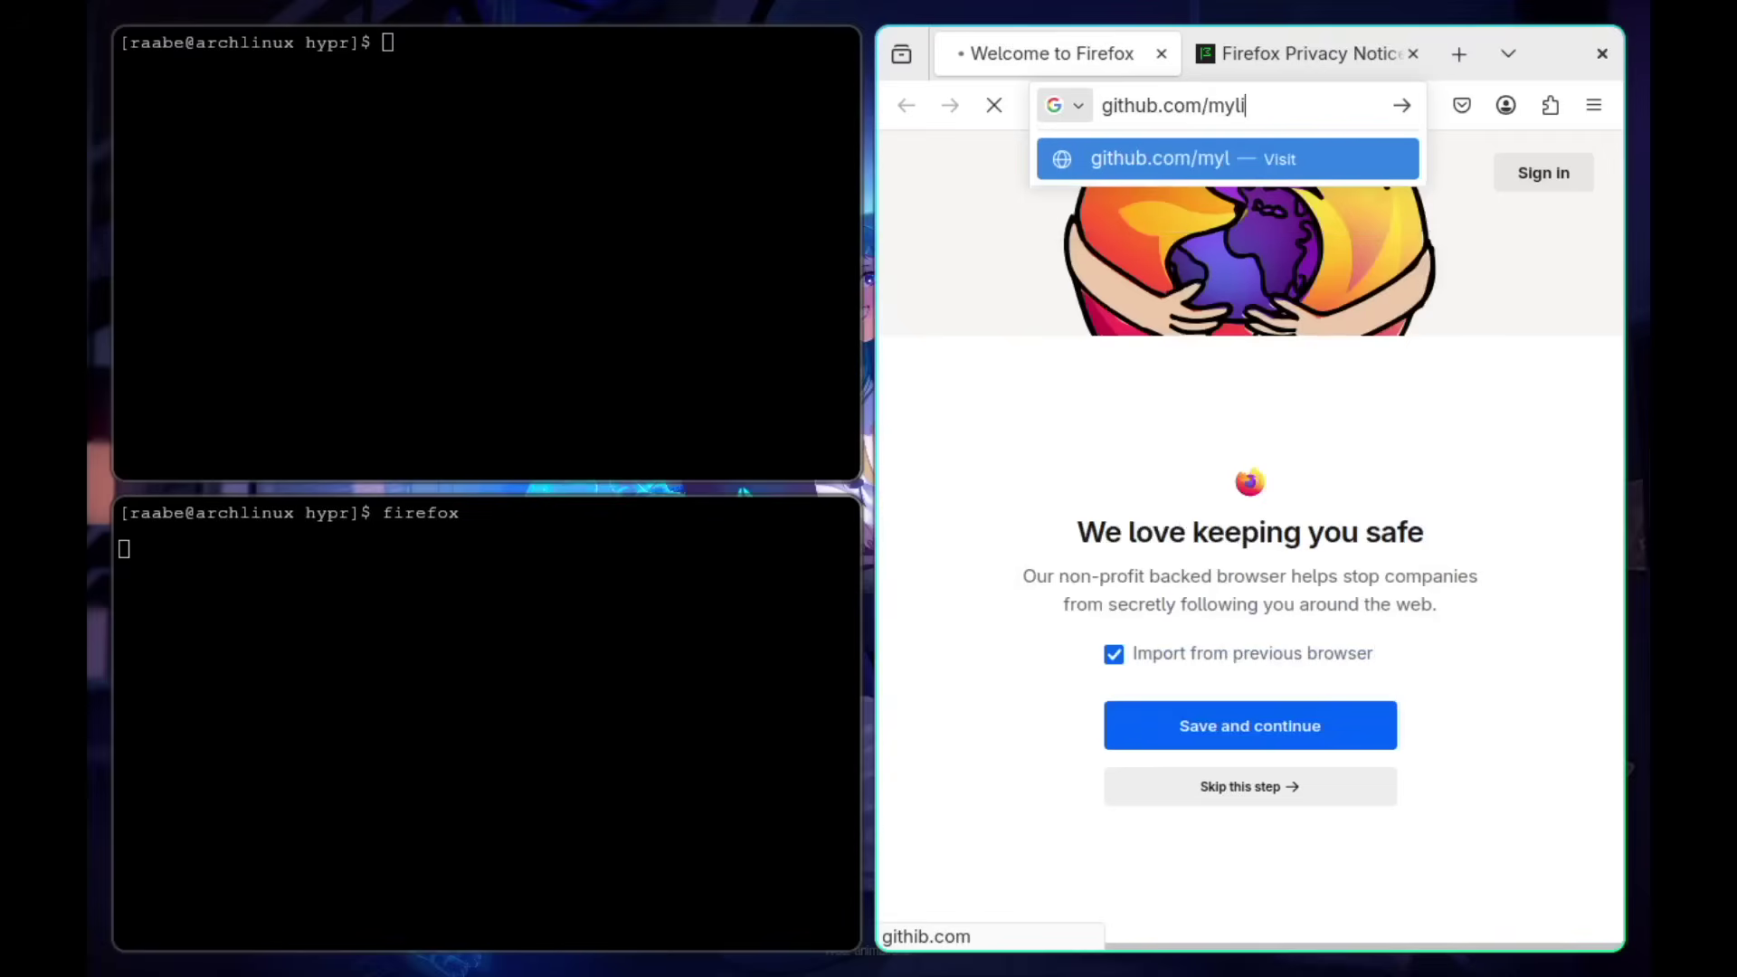
text(nuxforw)
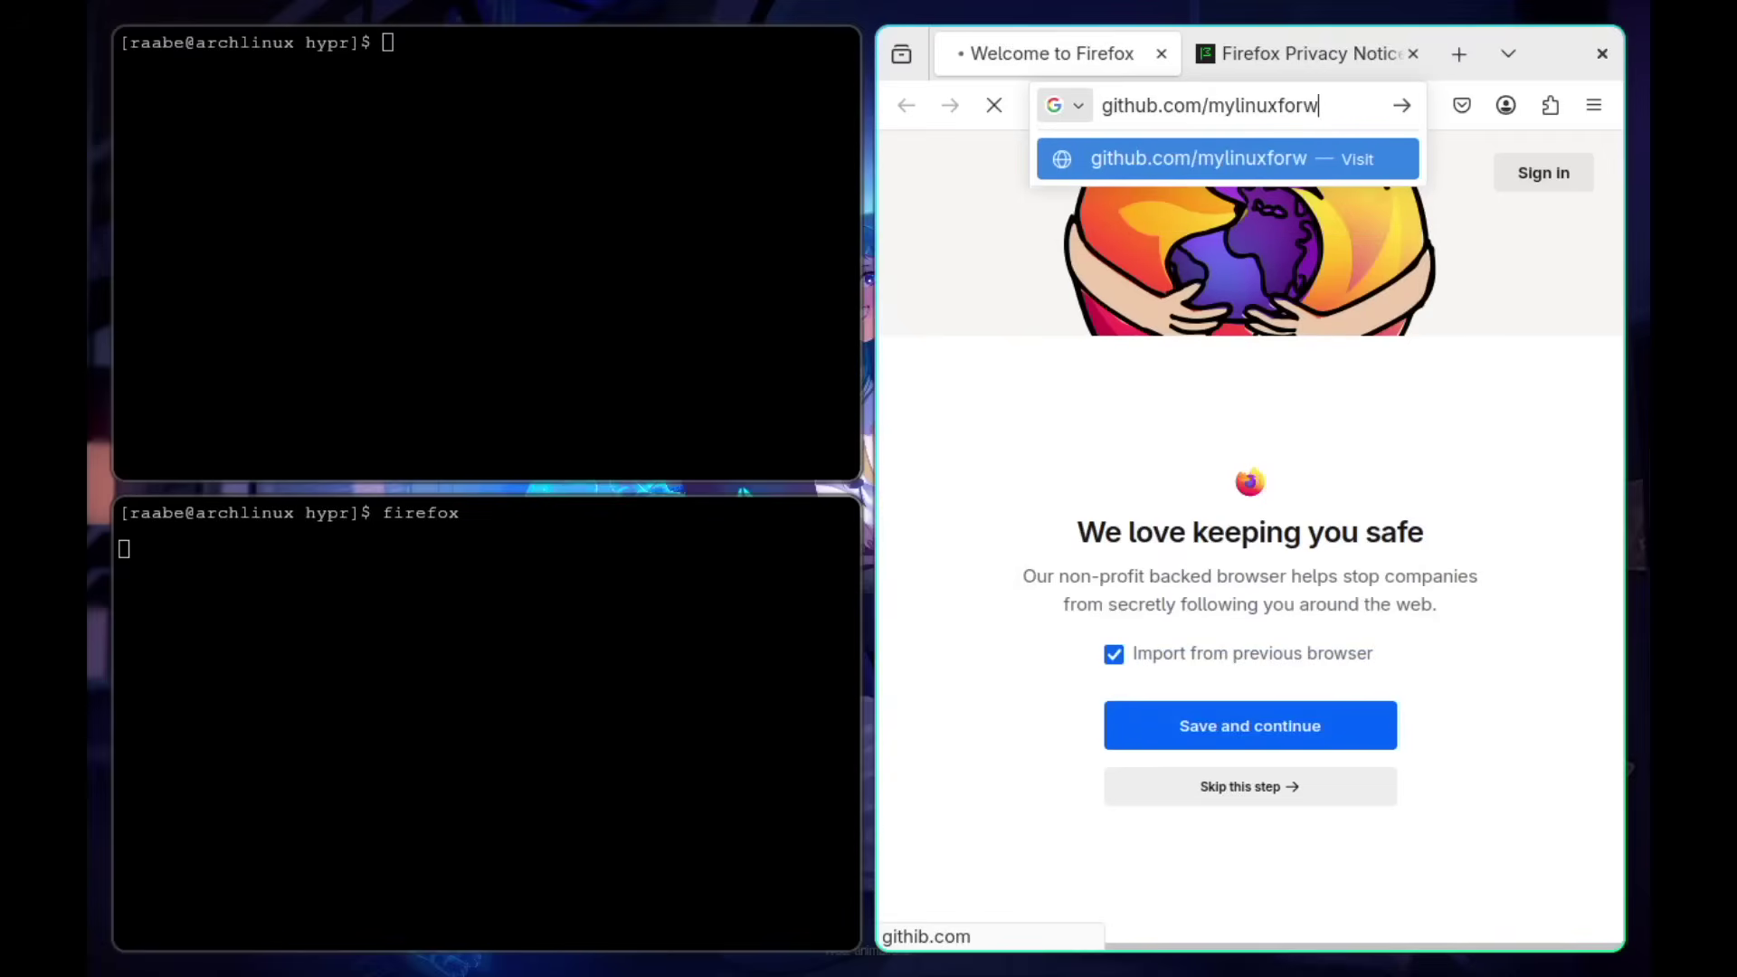
text(ork/hyprland-s)
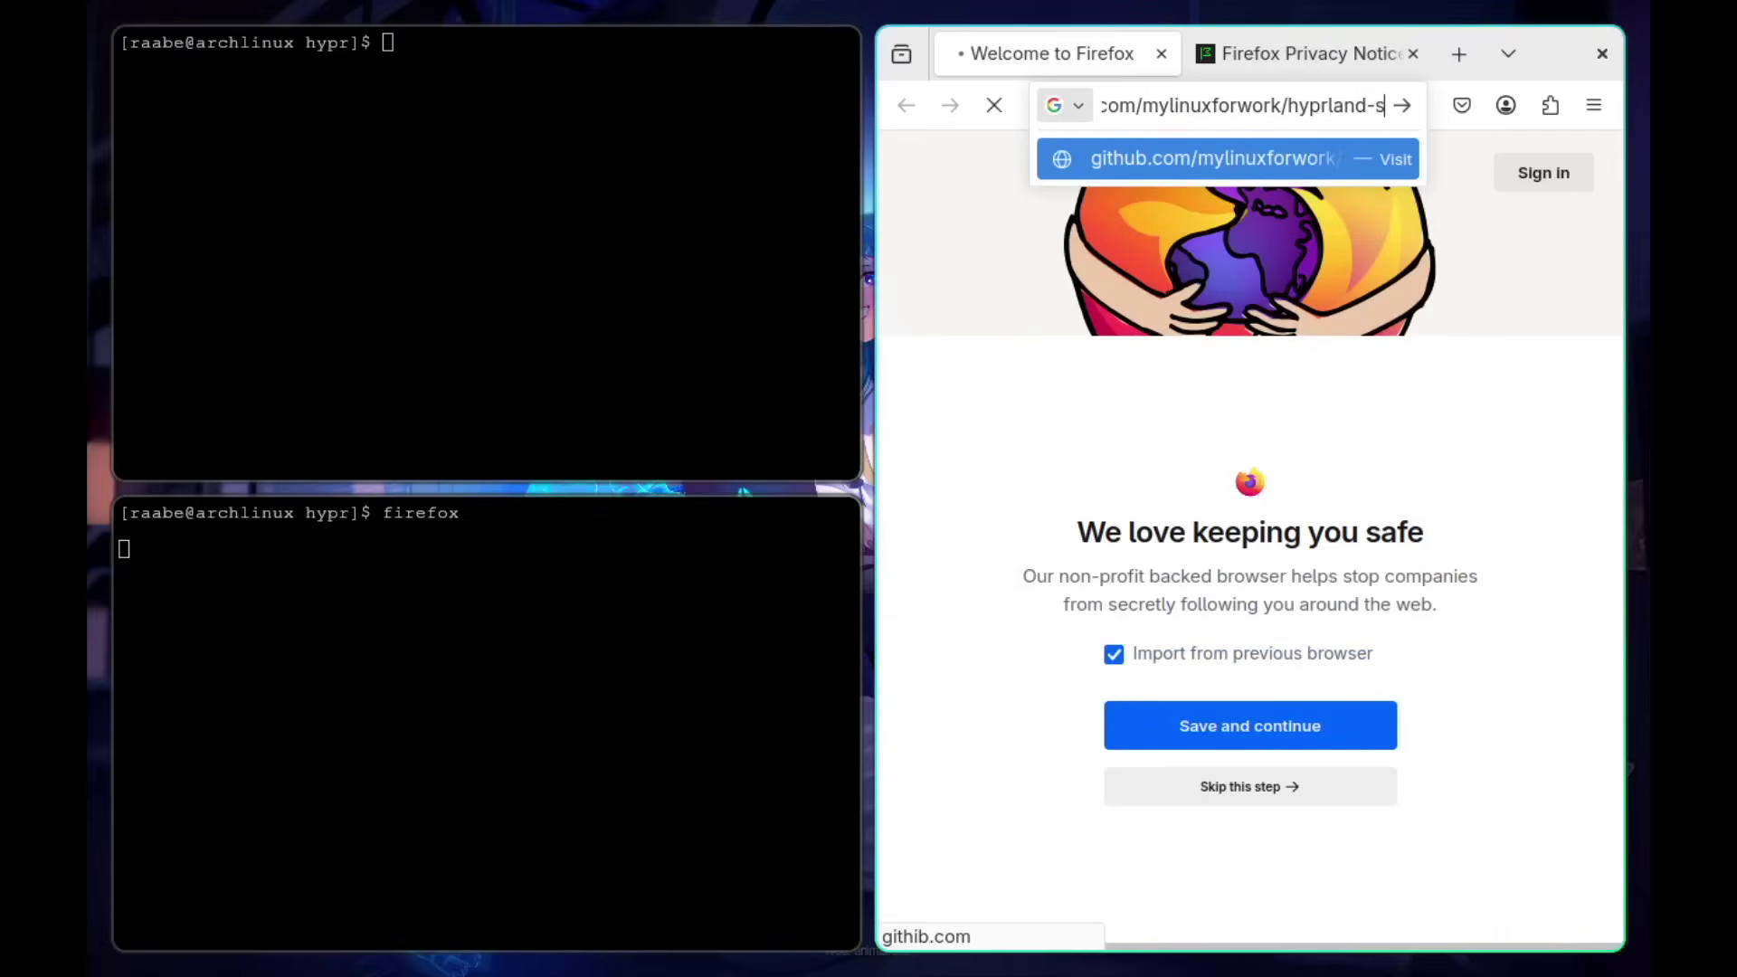
text(tarter)
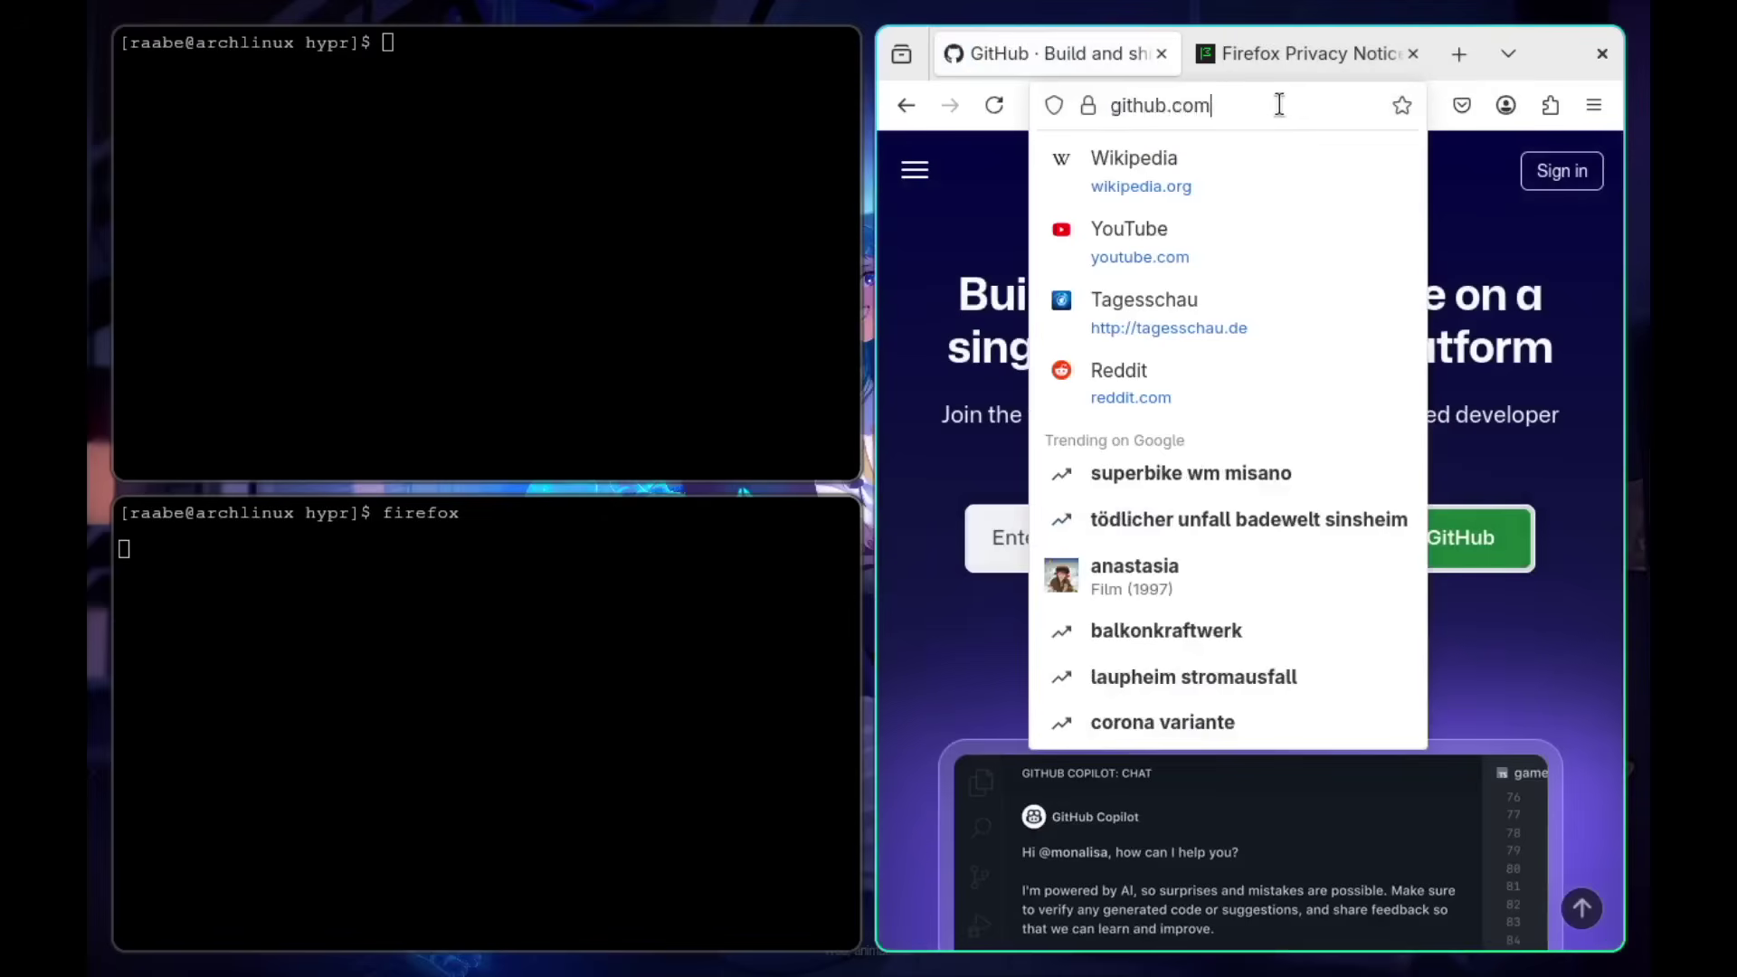
text(myl)
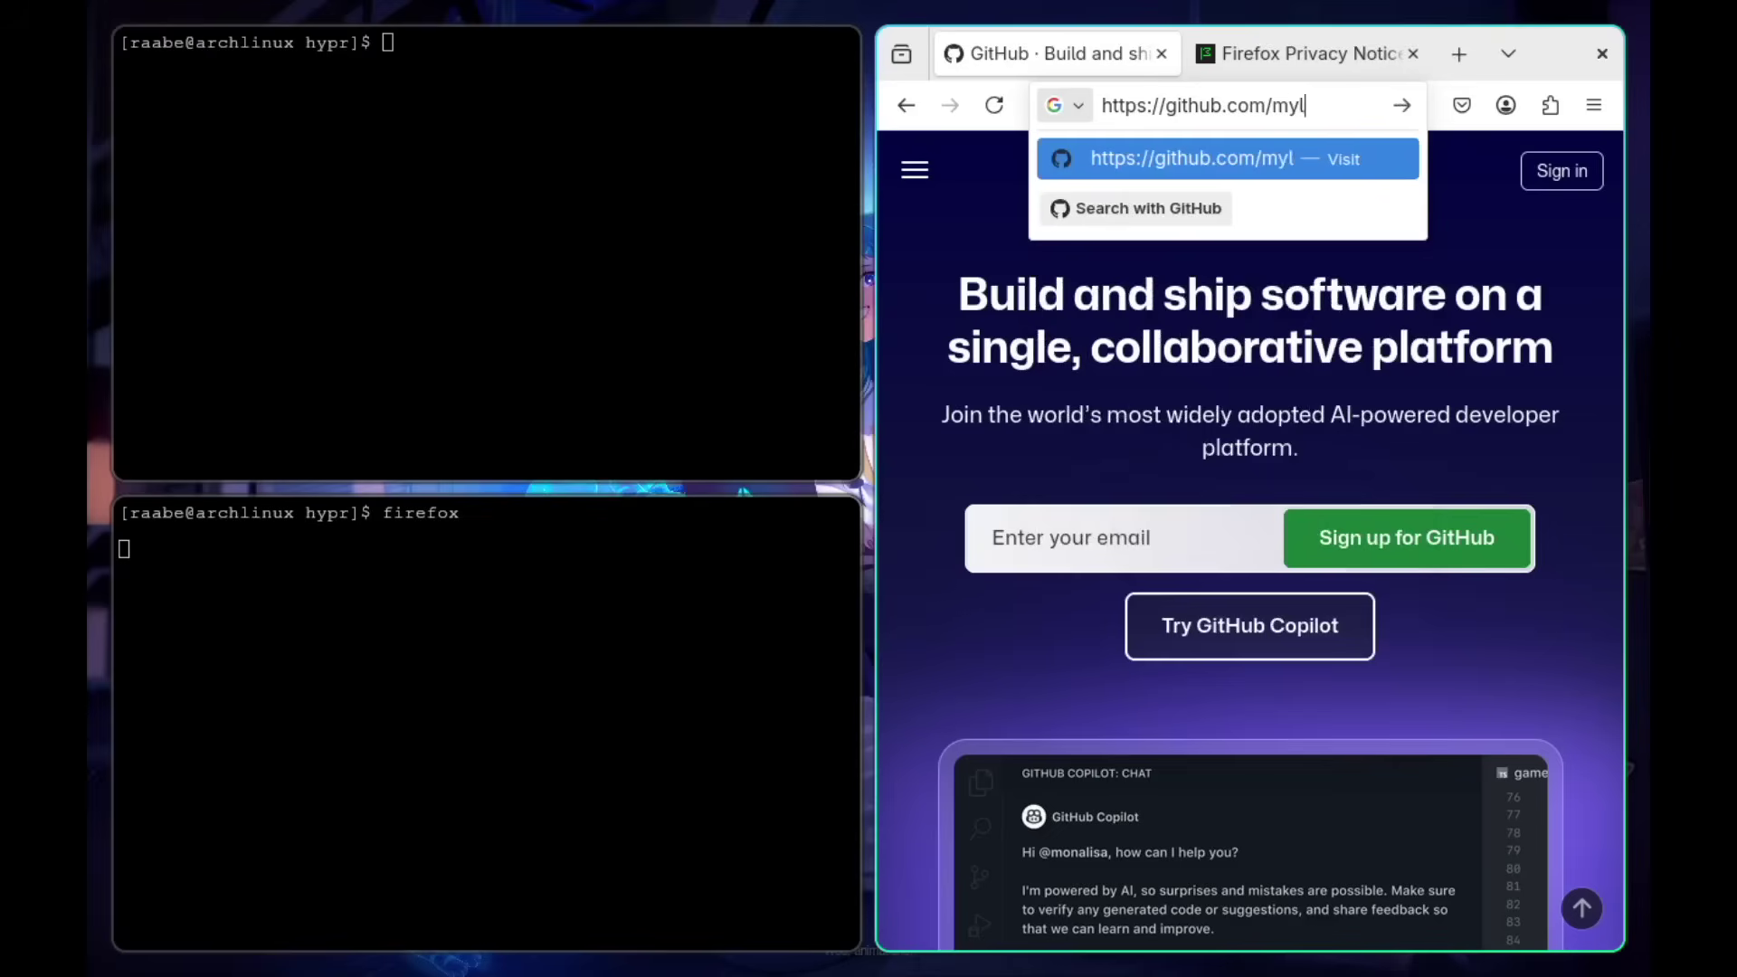
text(inuxforwor)
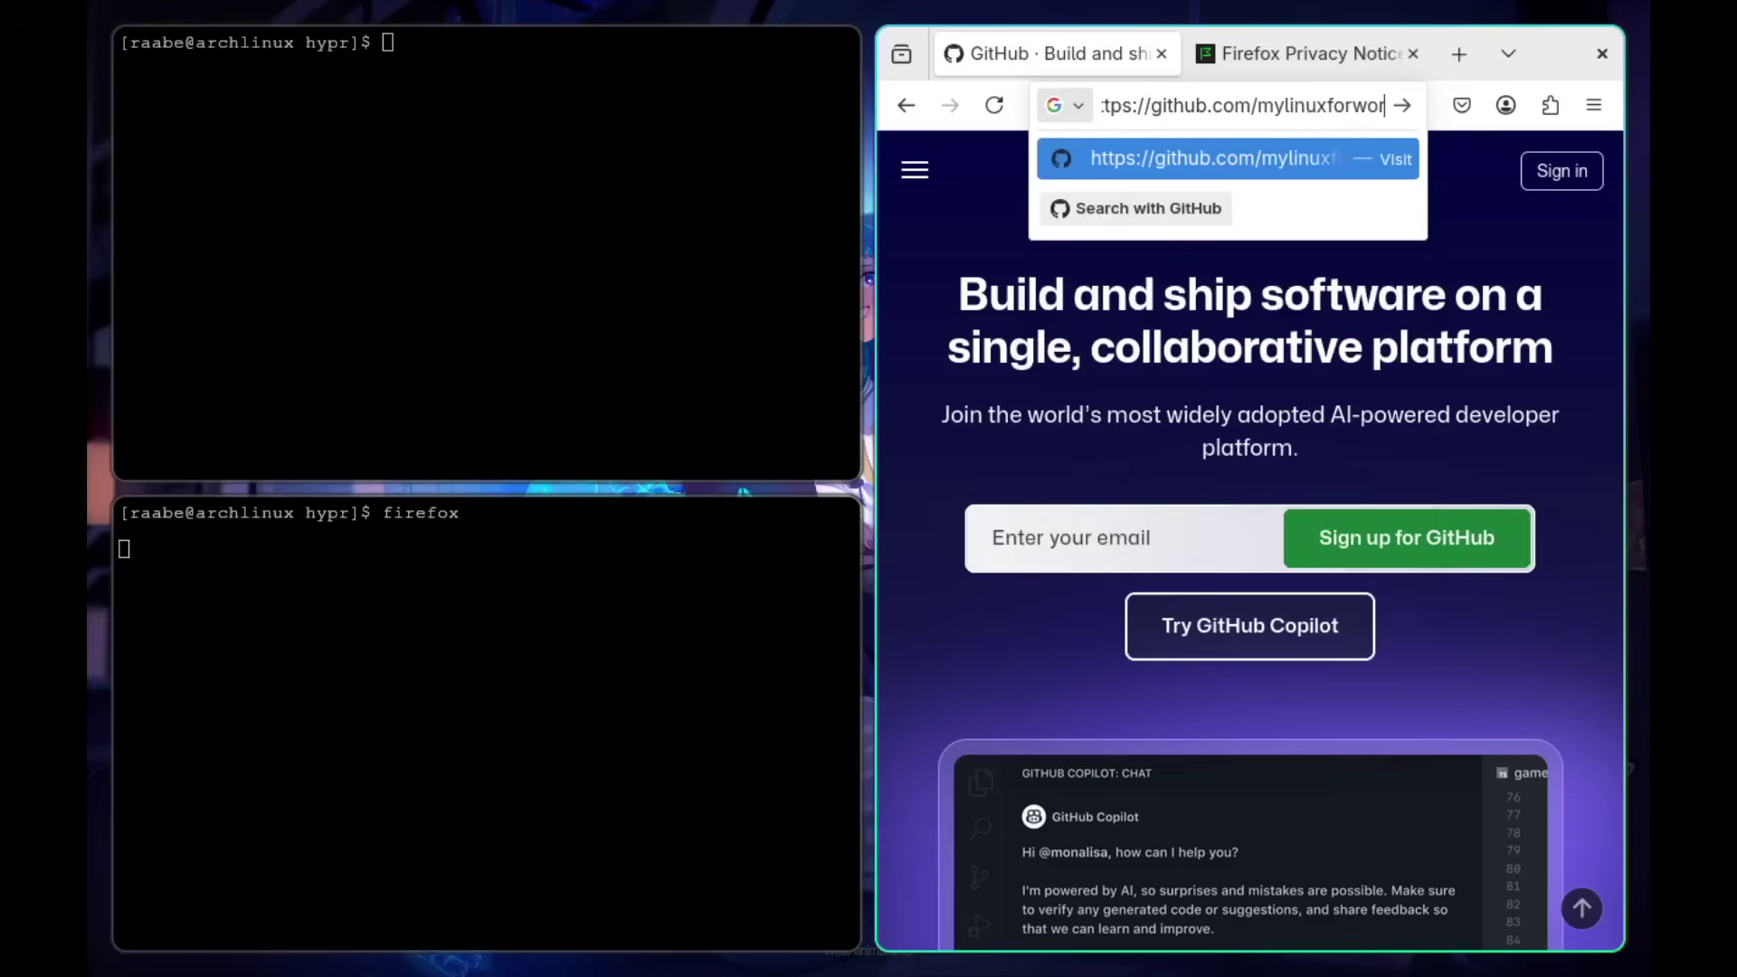
text(k/h)
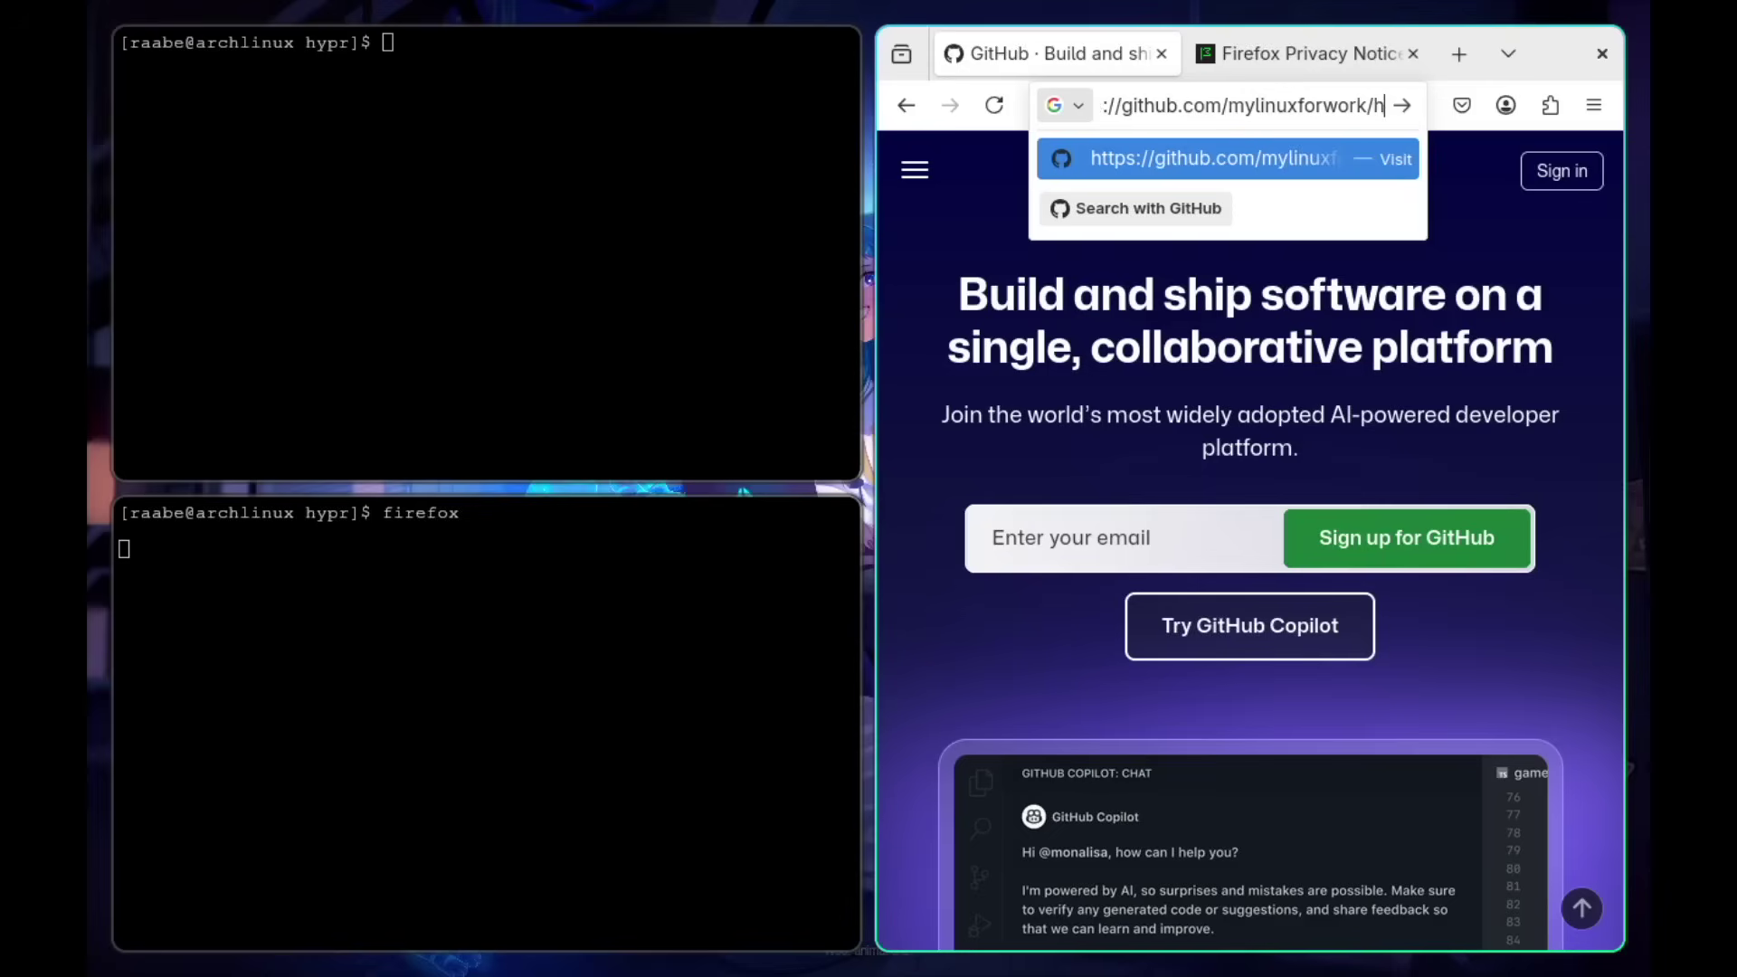
text(yprland-starter)
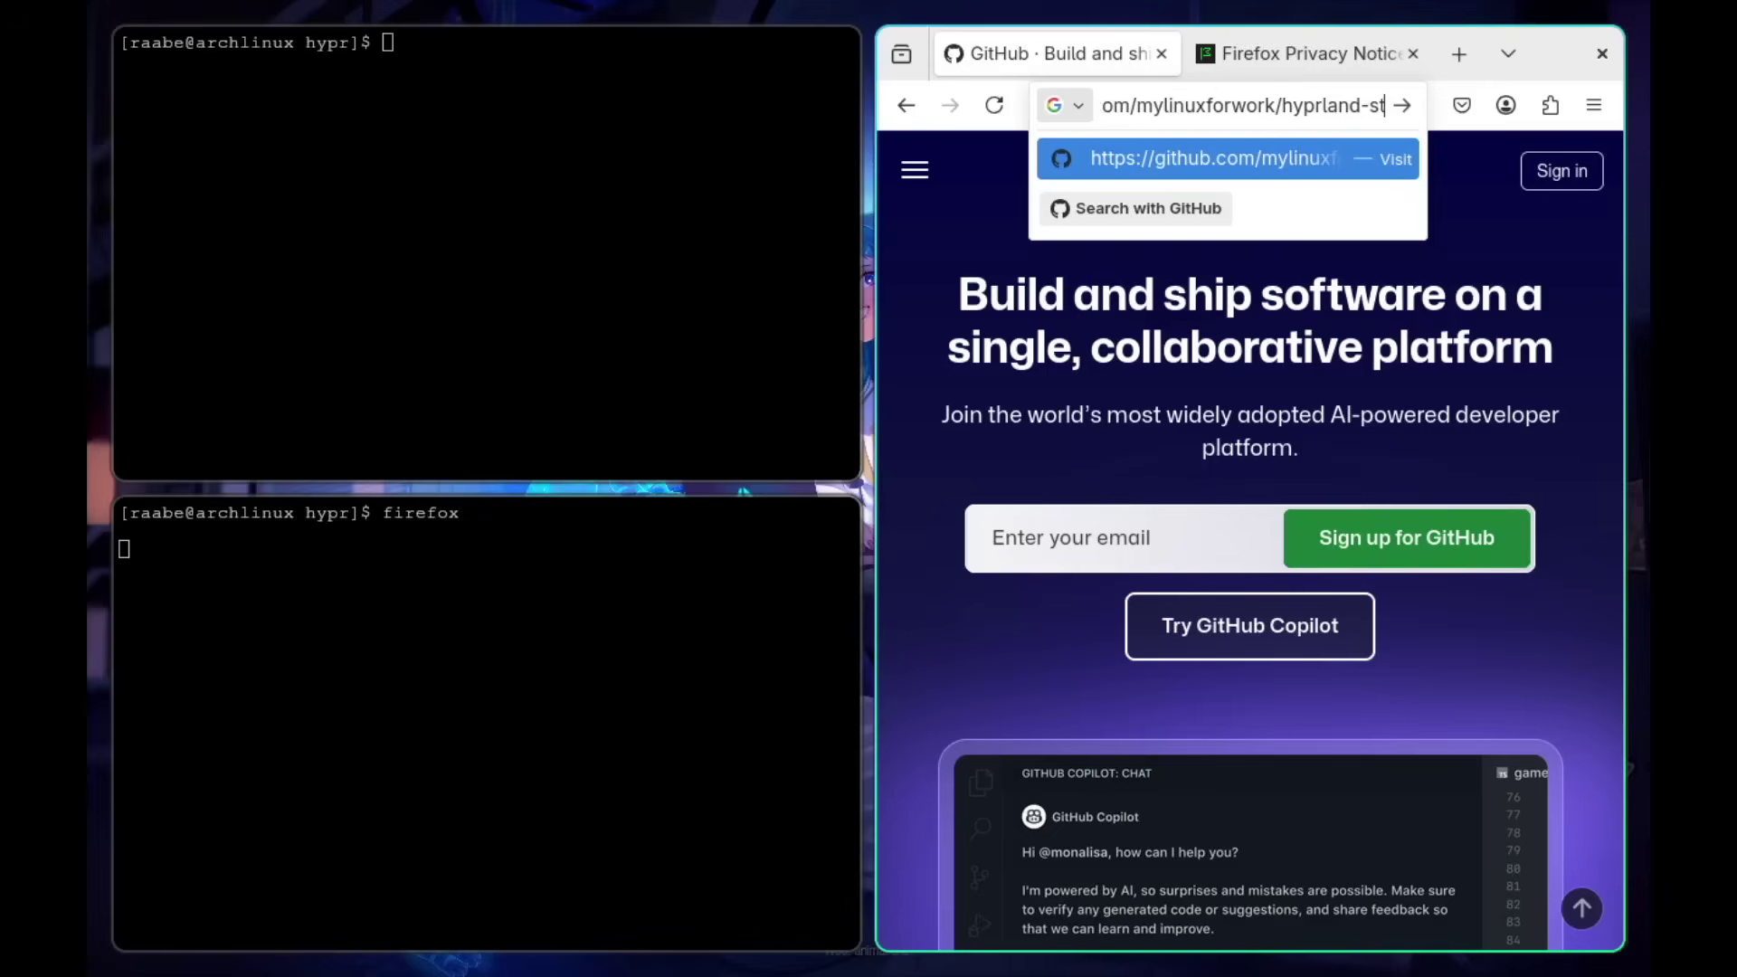
key(Return)
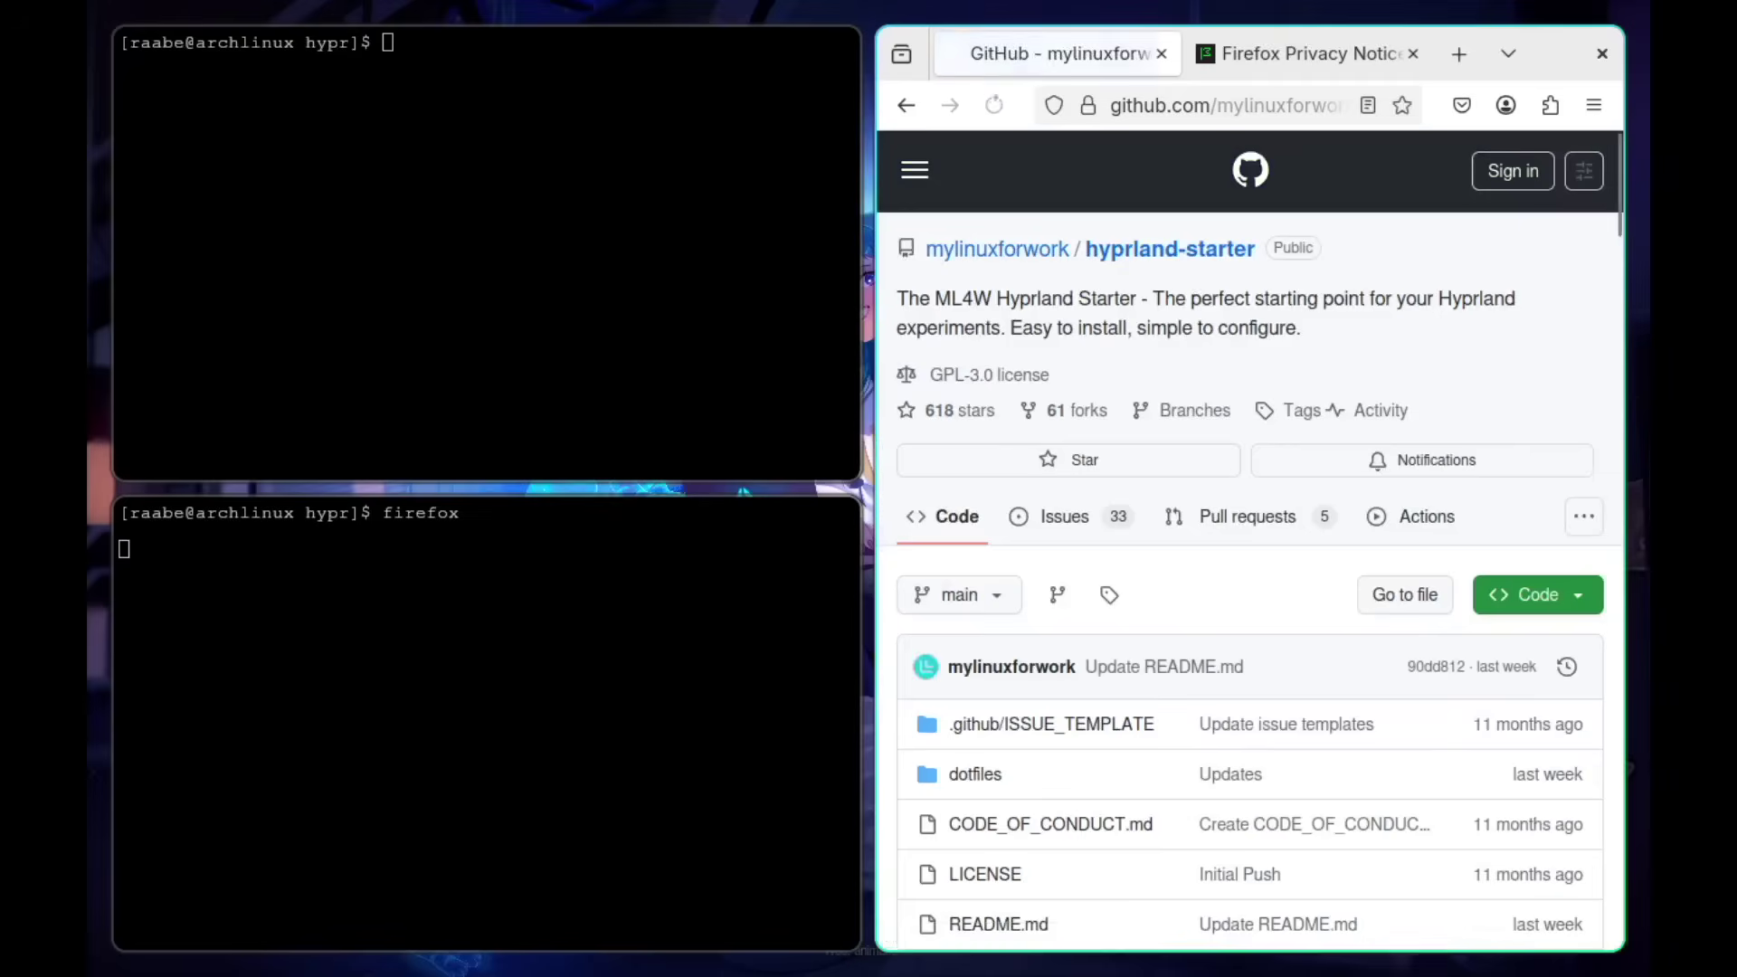
- Go from the README's Installation section to the Dotfiles Installer project page
scroll(1155, 355, down, 15)
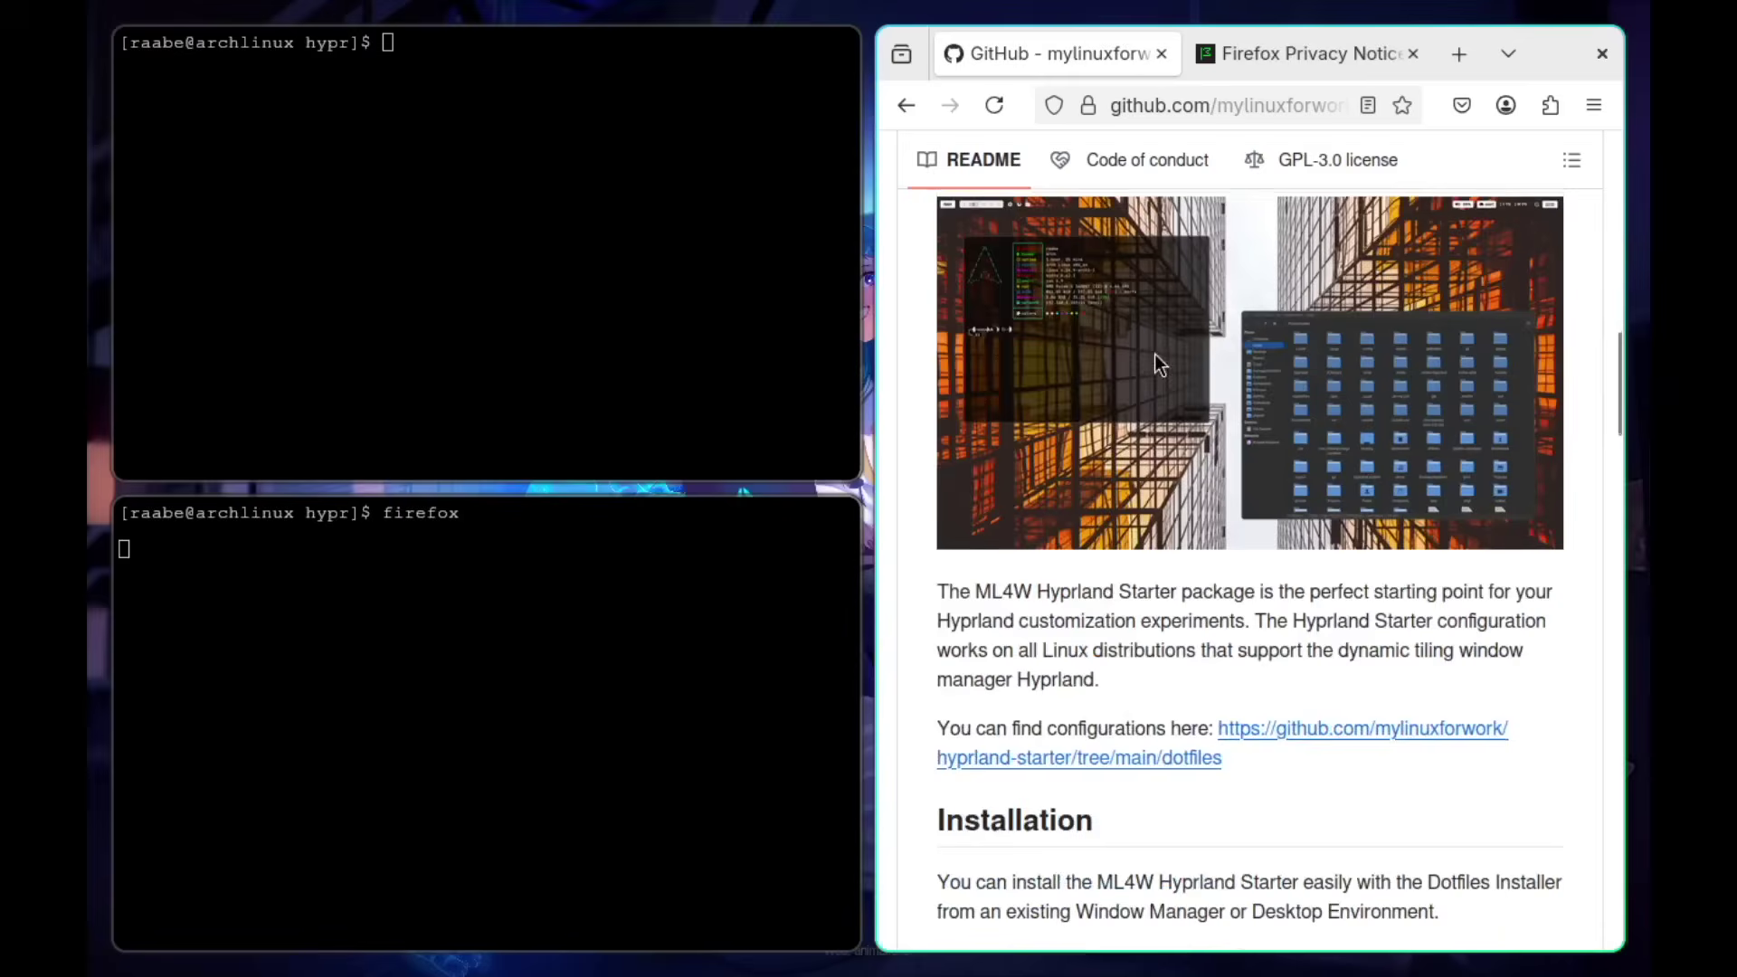
scroll(1155, 355, down, 3)
scroll(1195, 412, up, 5)
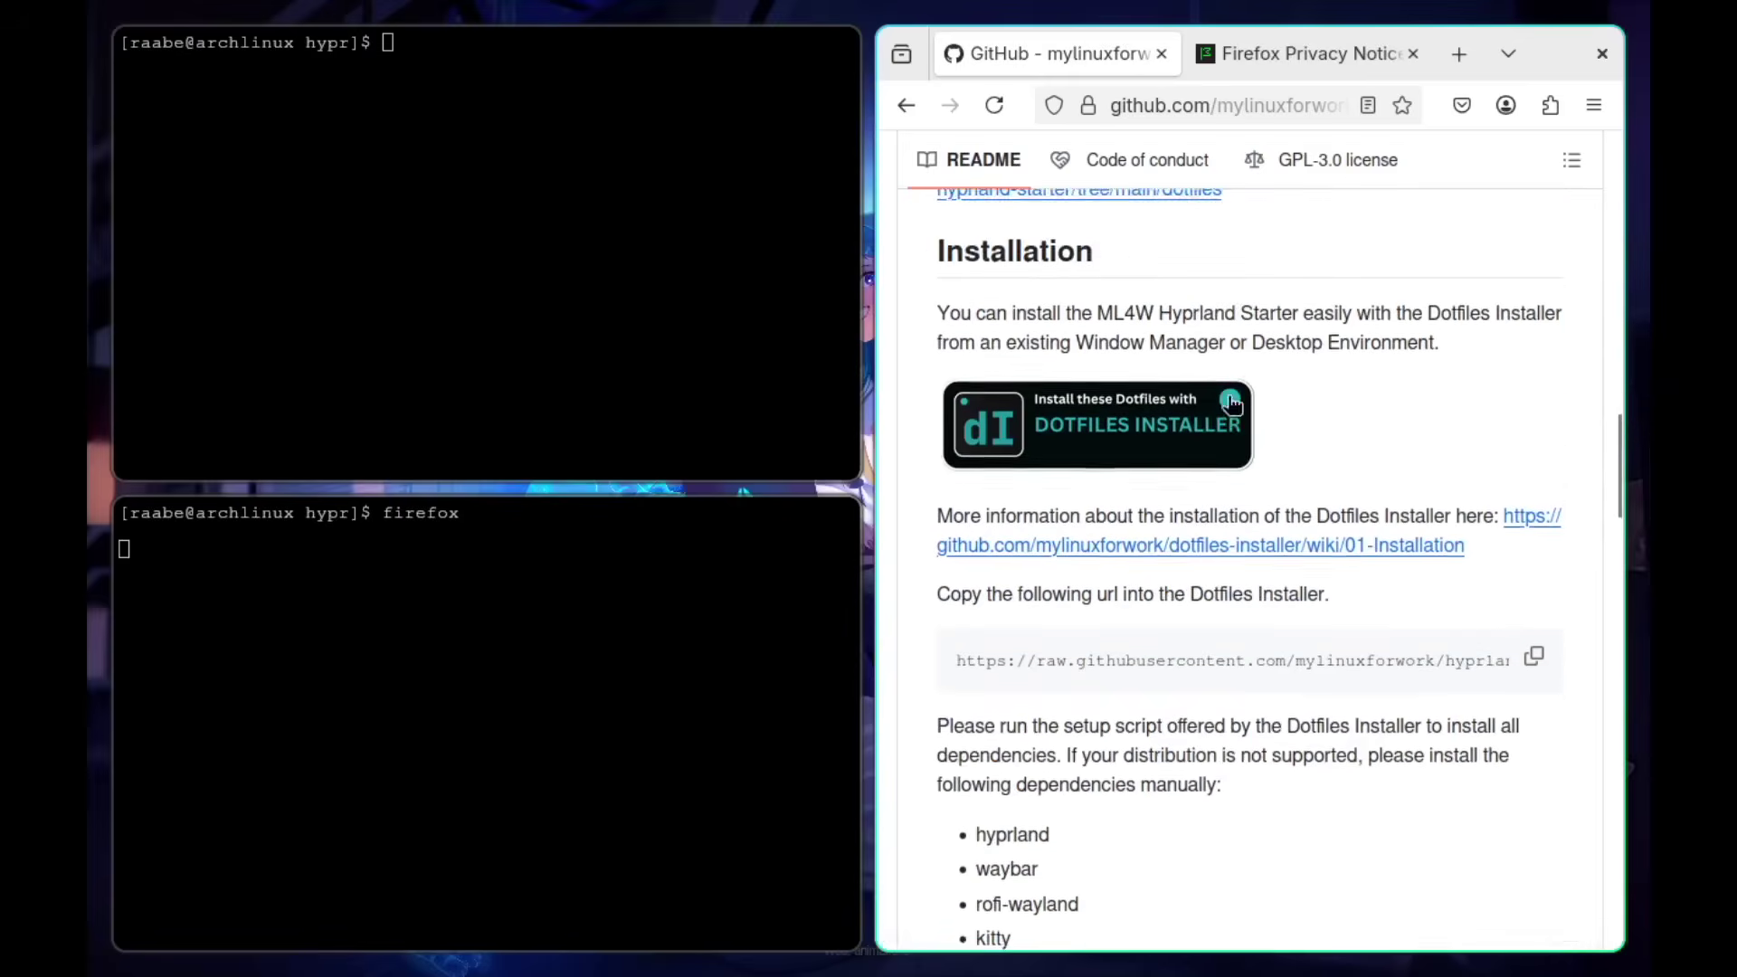
click(1094, 447)
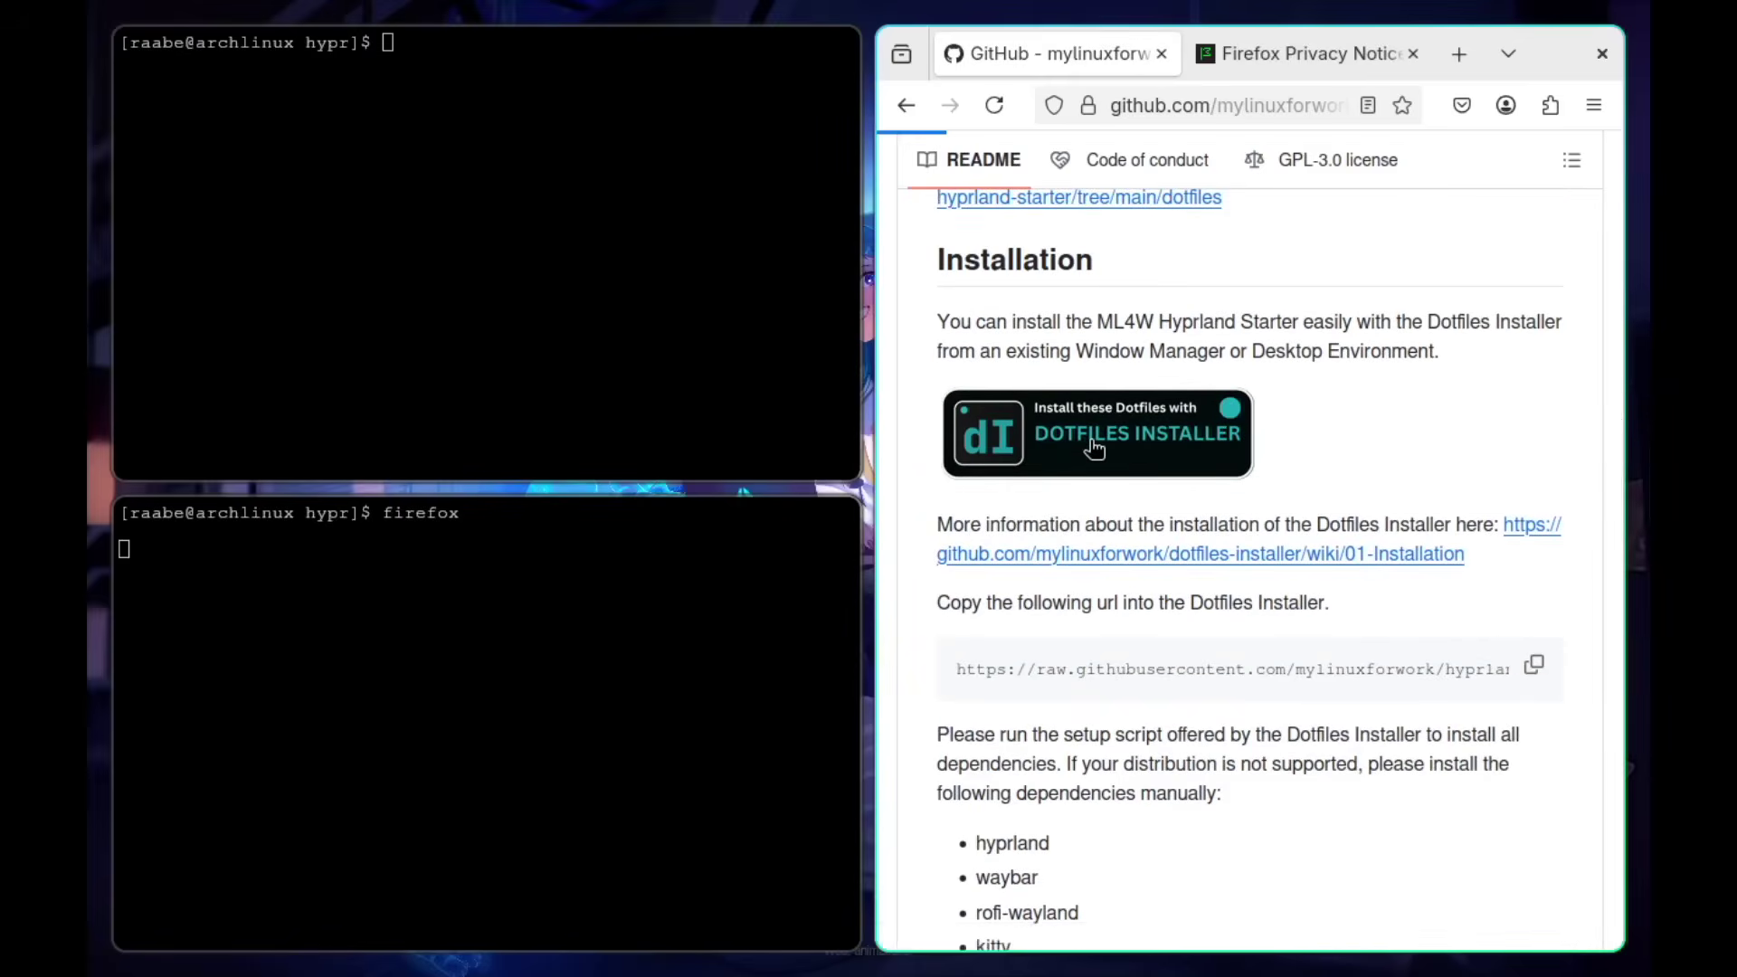
- Copy the Dotfiles Installer's bash -c curl install command
scroll(1095, 440, down, 15)
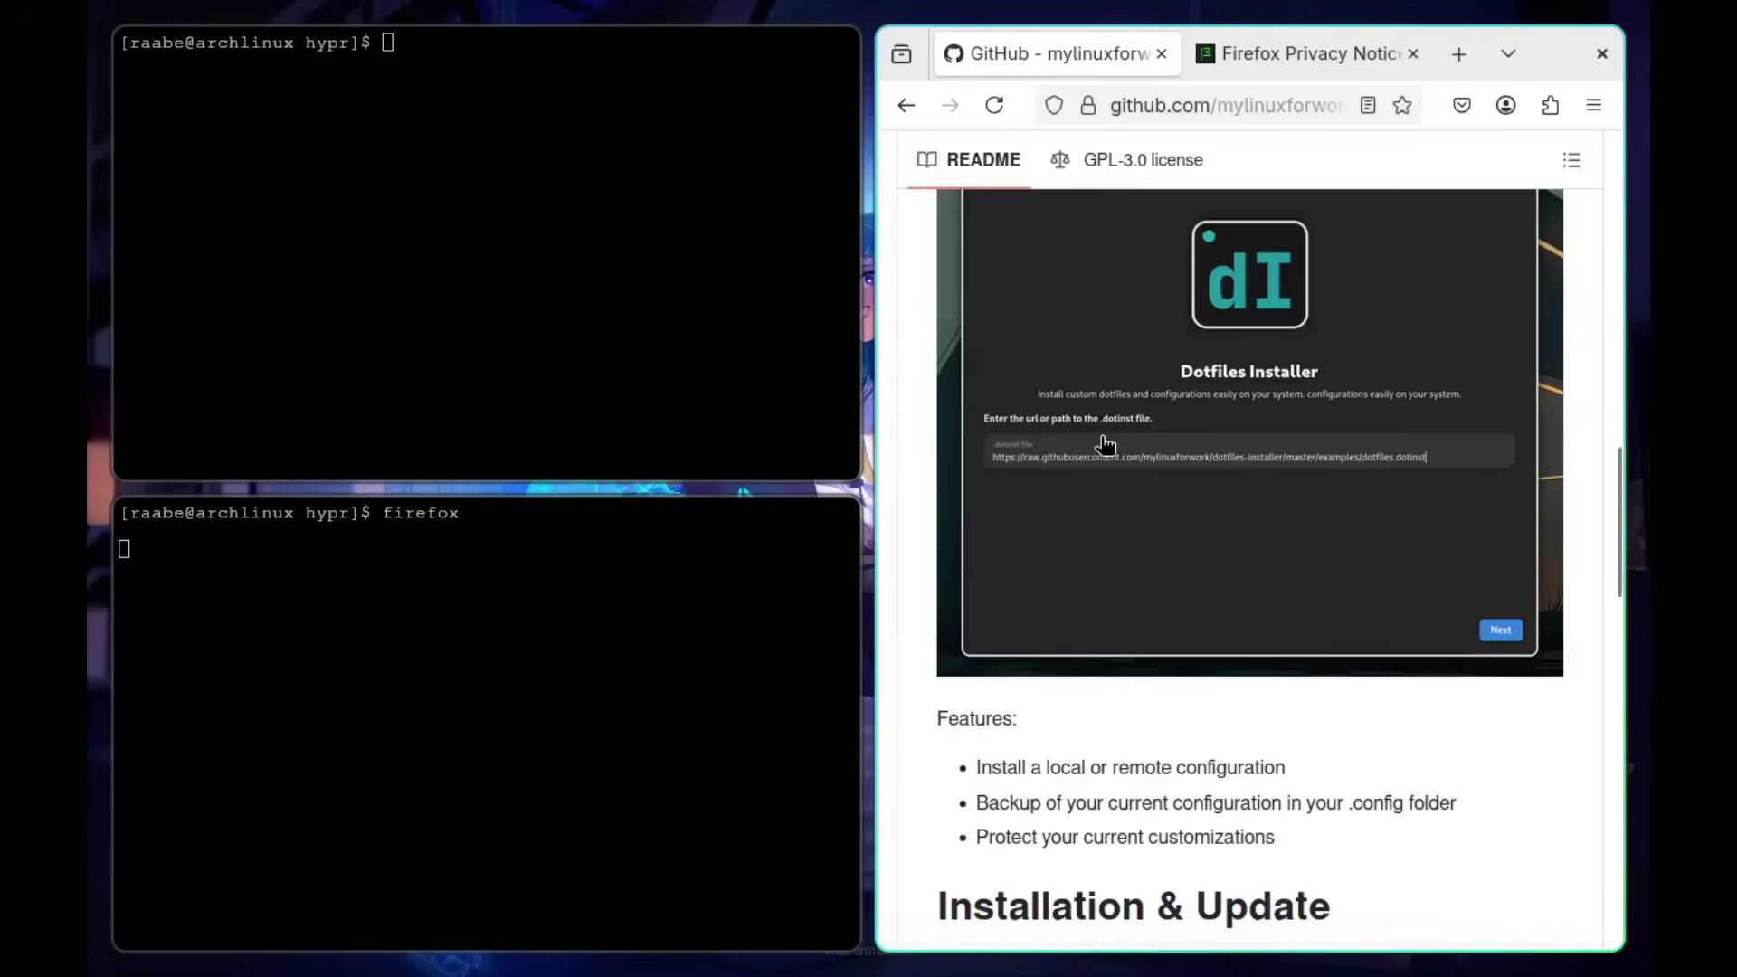
scroll(1100, 438, down, 5)
scroll(1056, 452, up, 2)
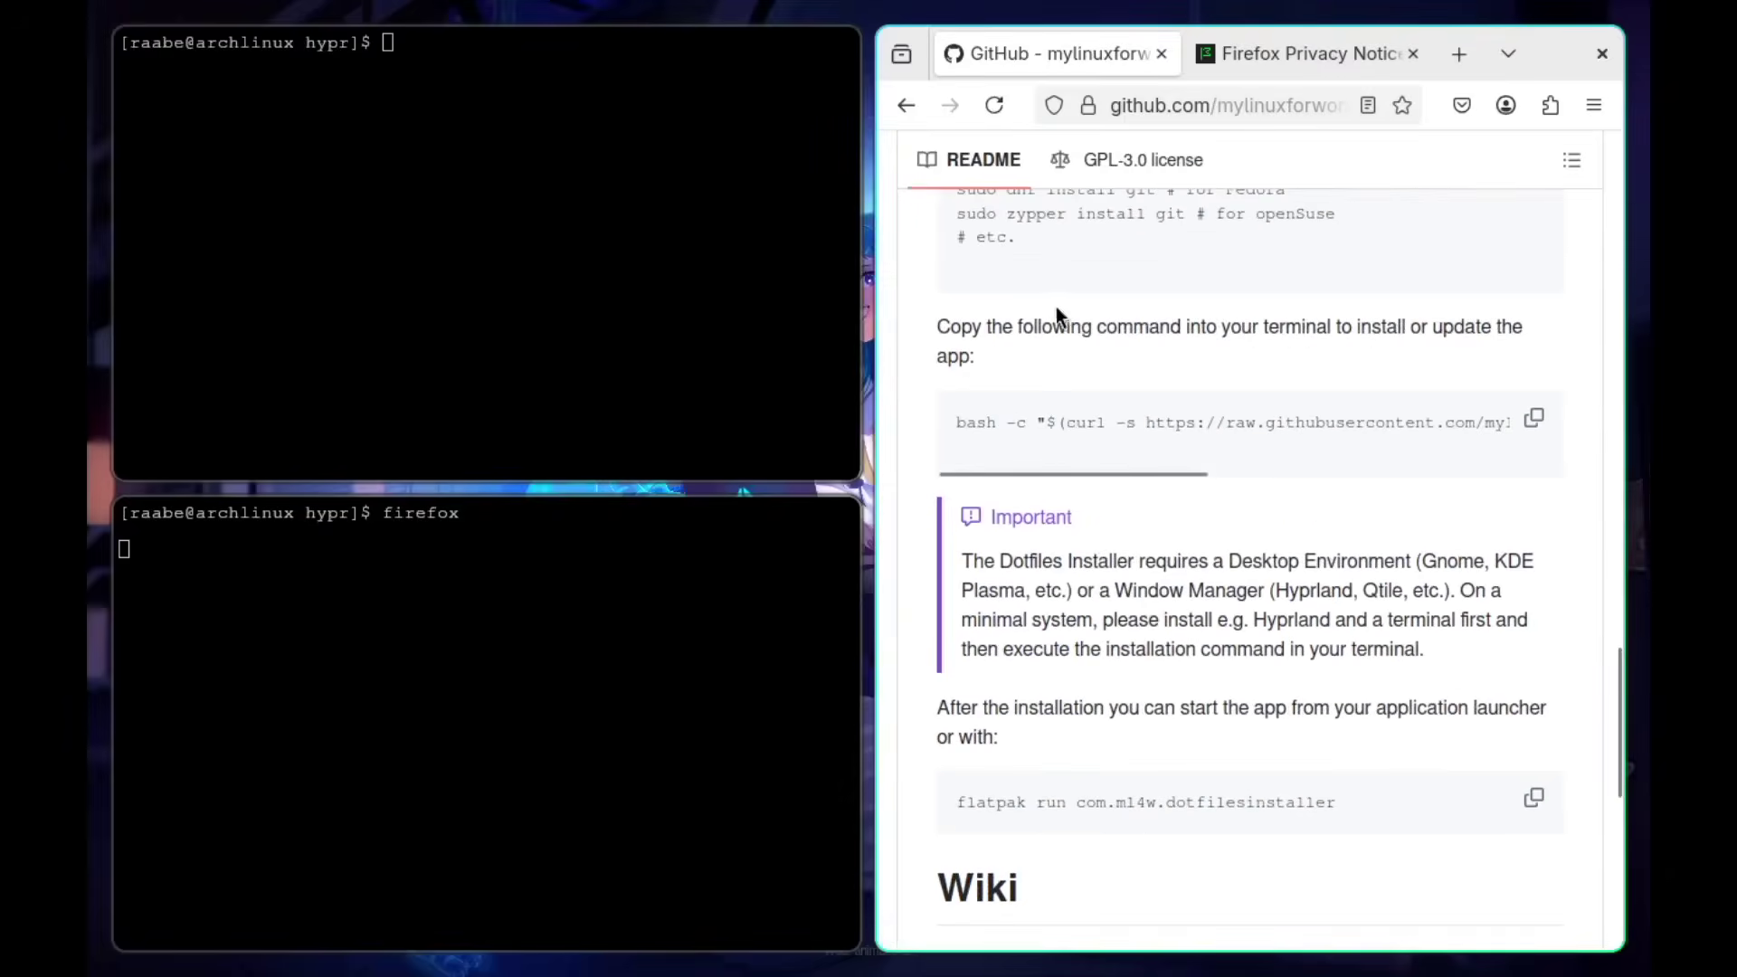
click(1534, 418)
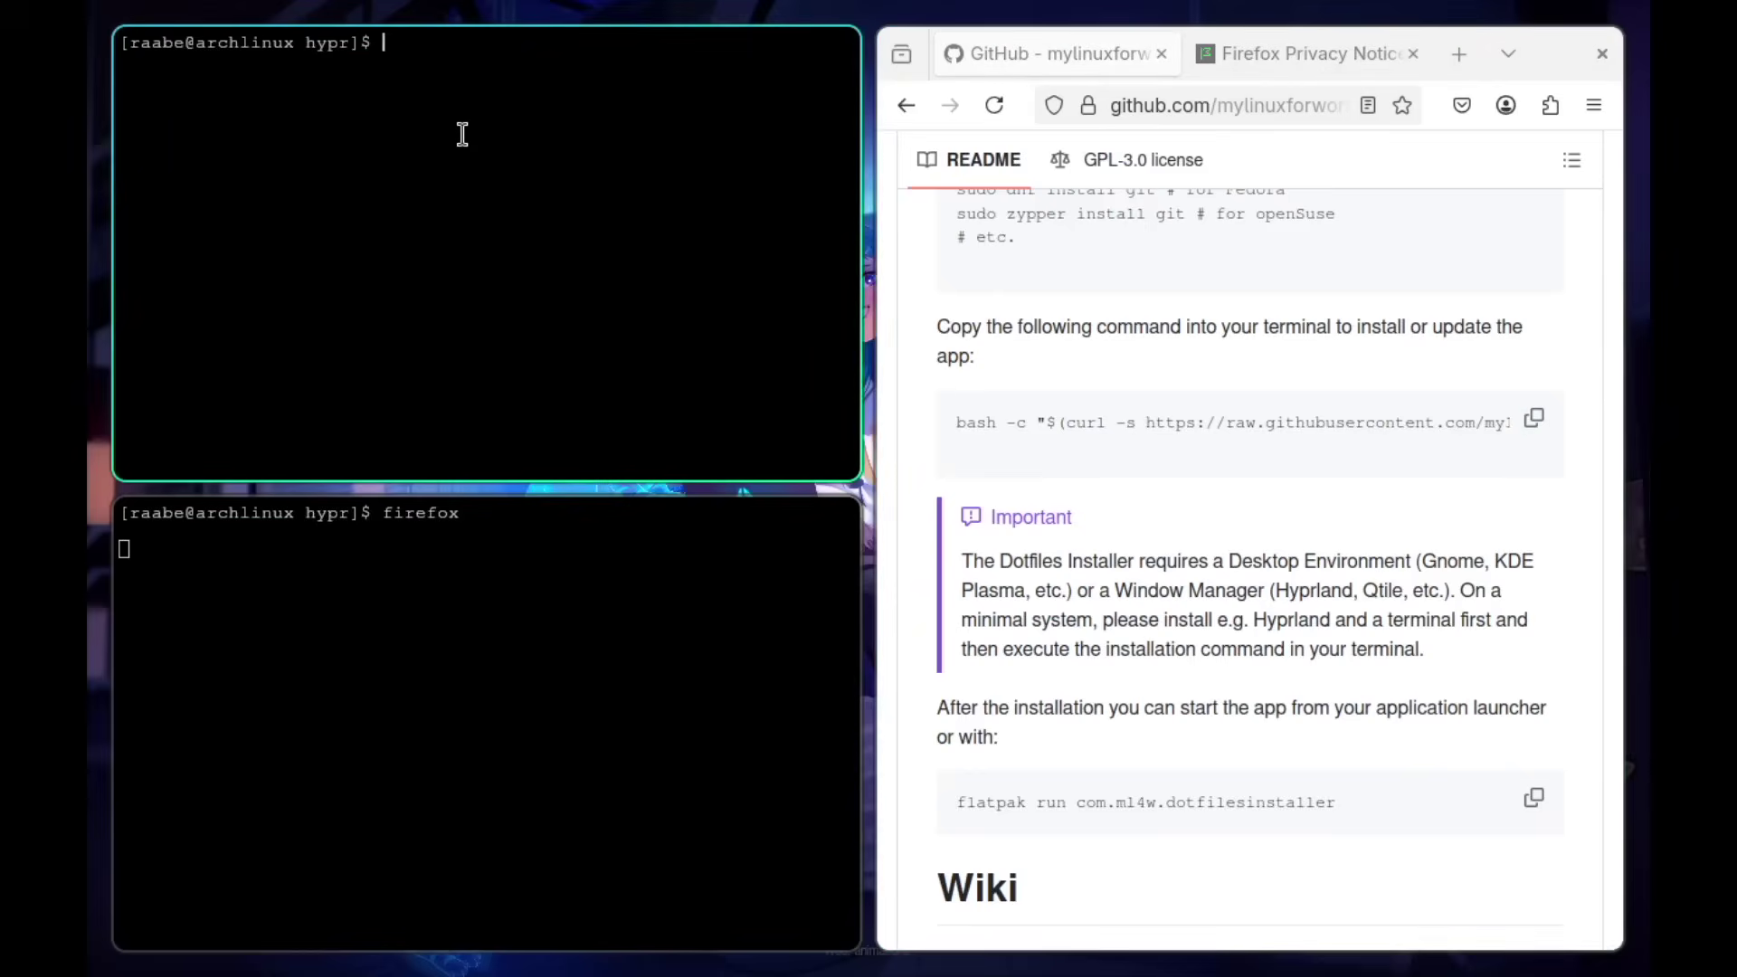
- Run the pasted Dotfiles Installer setup command in the terminal, supplying the sudo password
key(ctrl+shift+v)
key(Return)
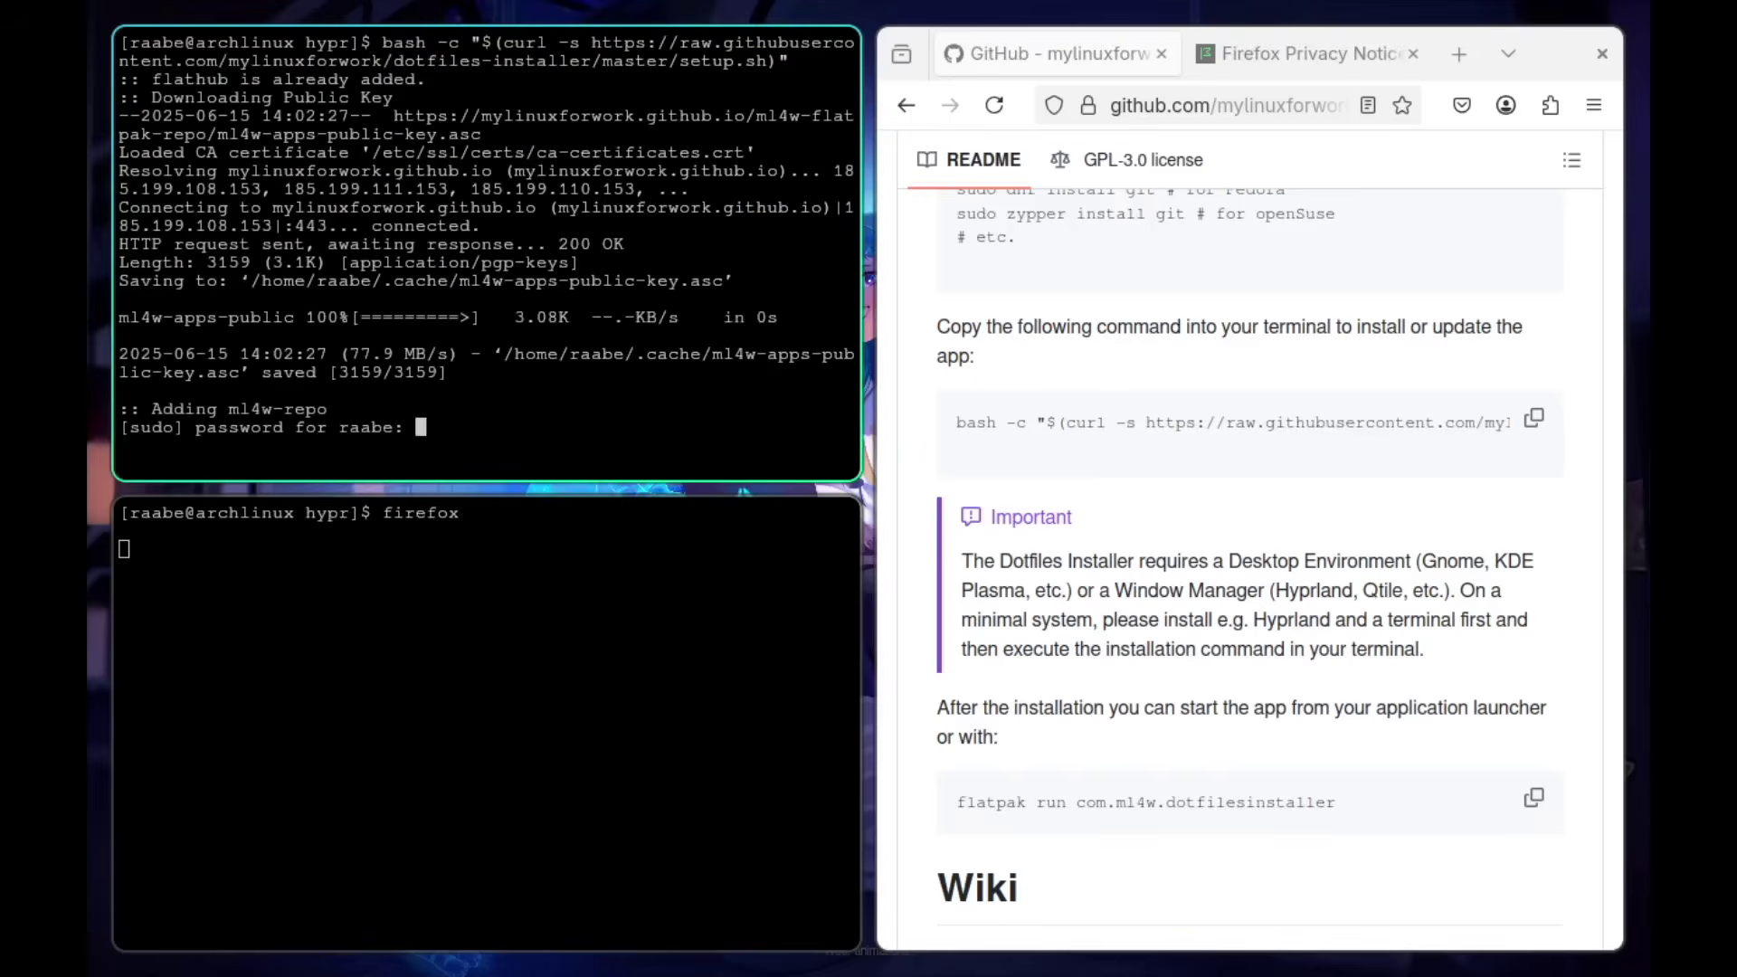
key(Return)
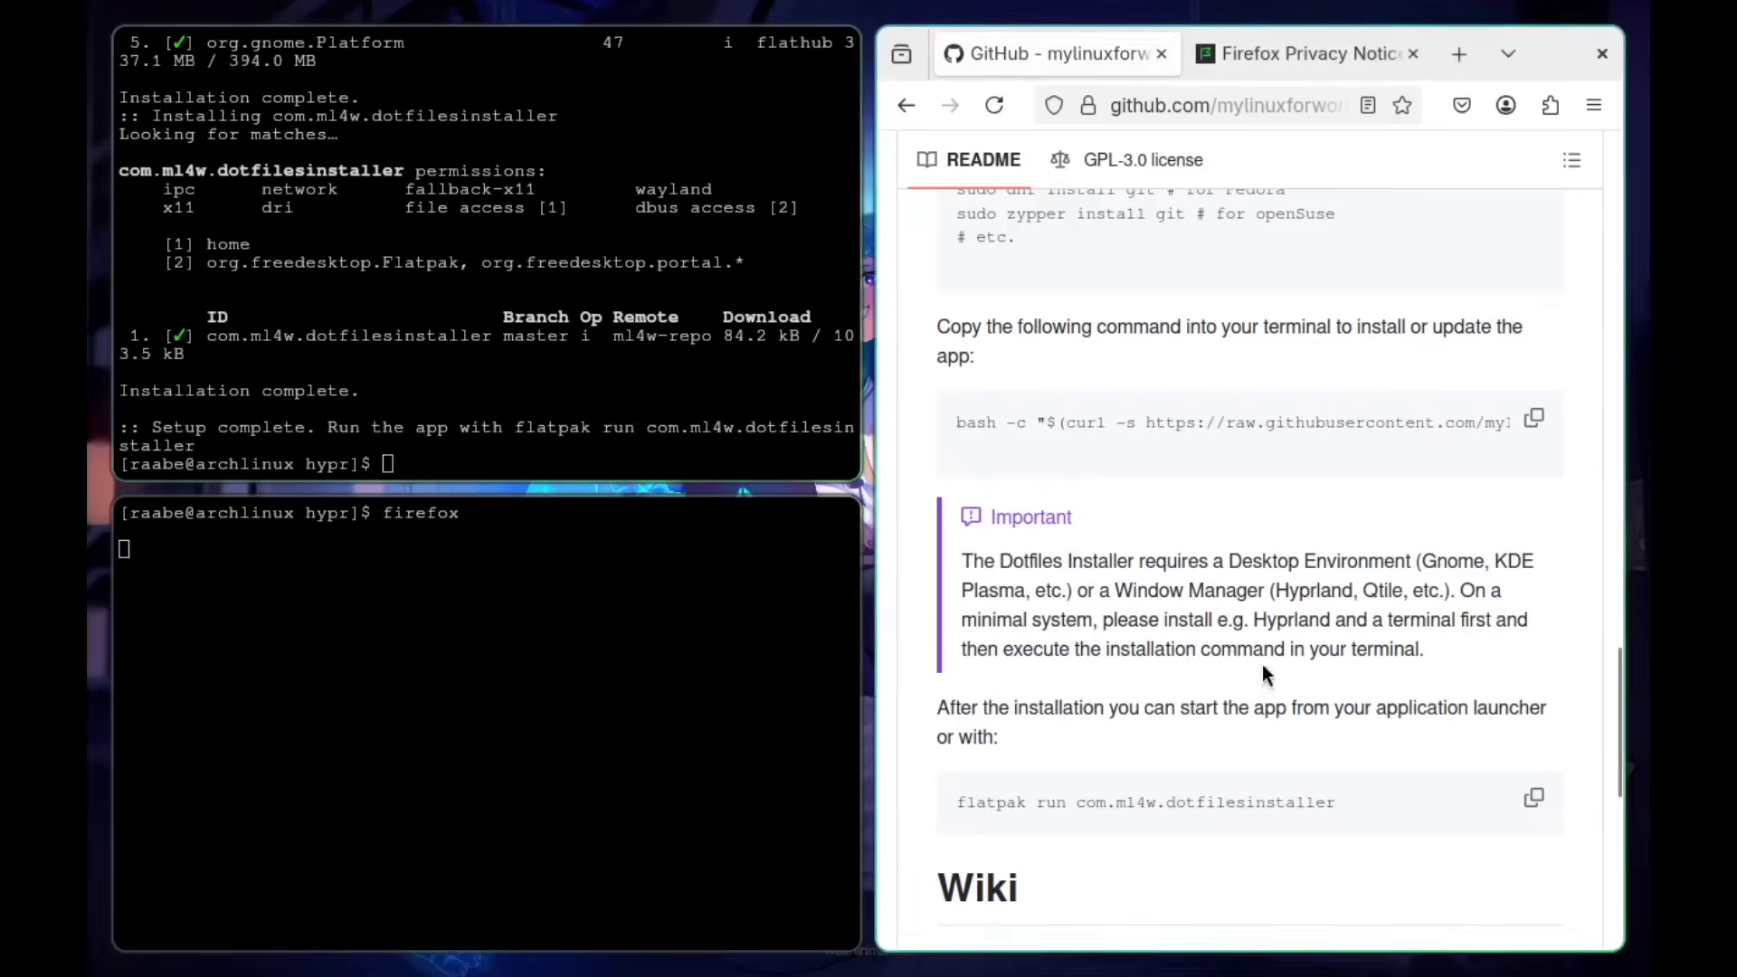
- Copy and run flatpak run com.ml4w.dotfilesinstaller to start the installer
click(1536, 801)
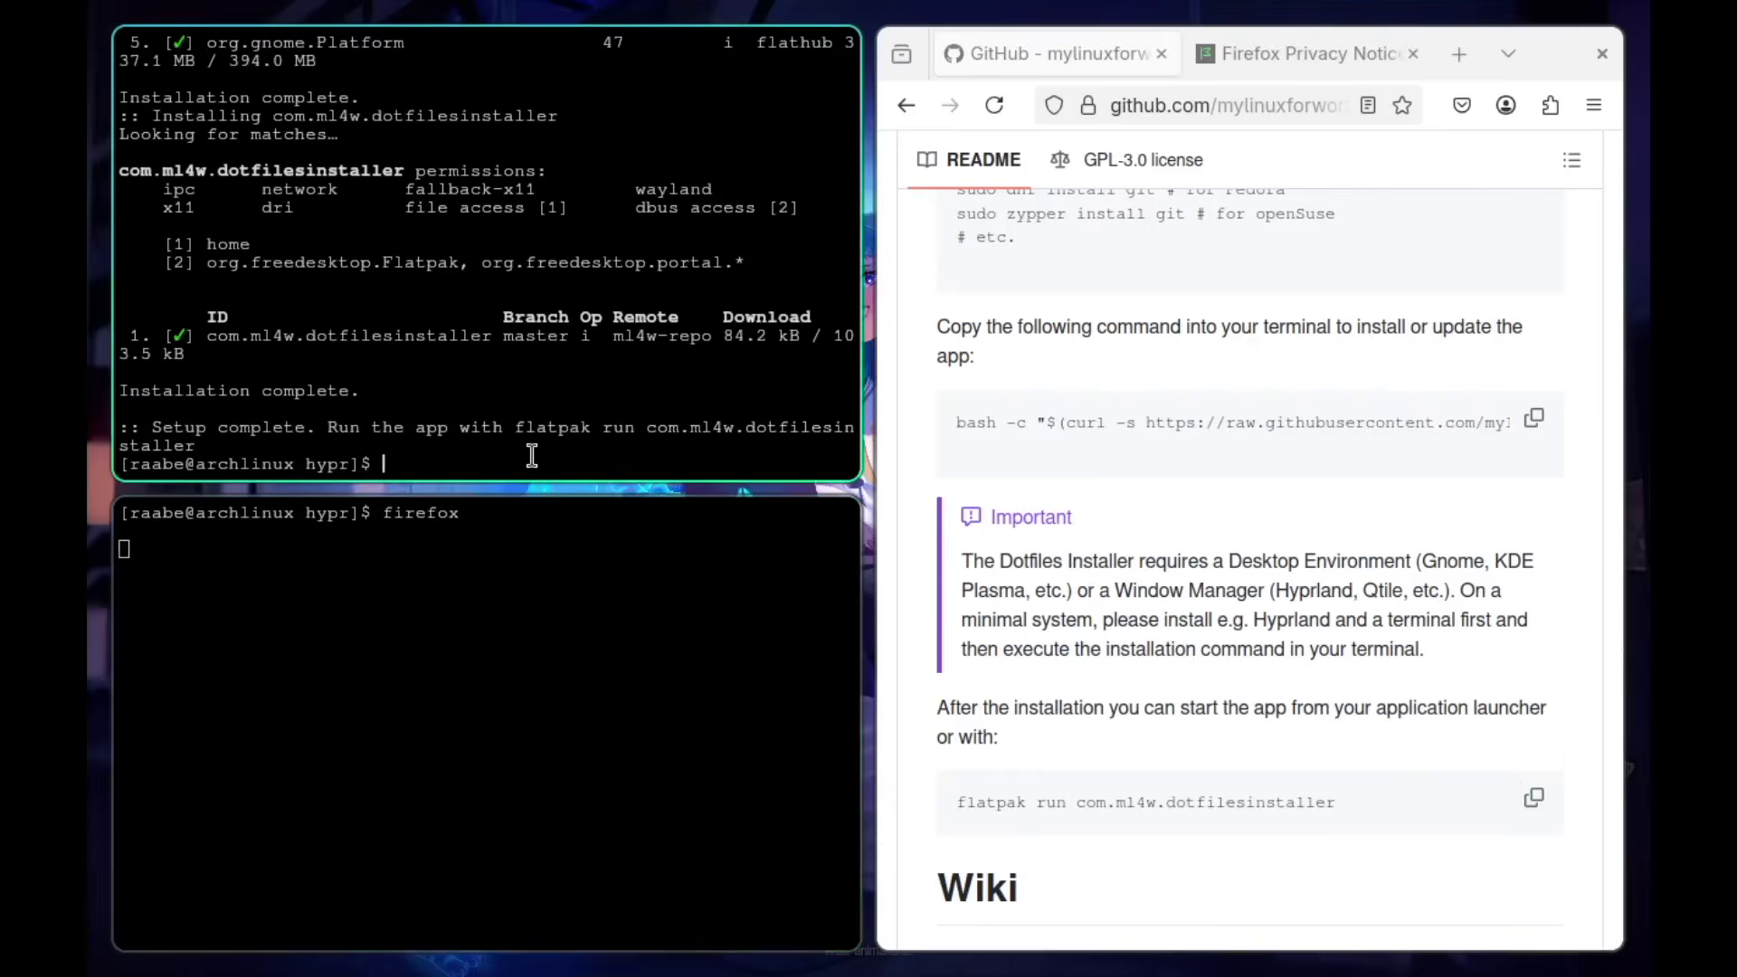
key(ctrl+shift+v)
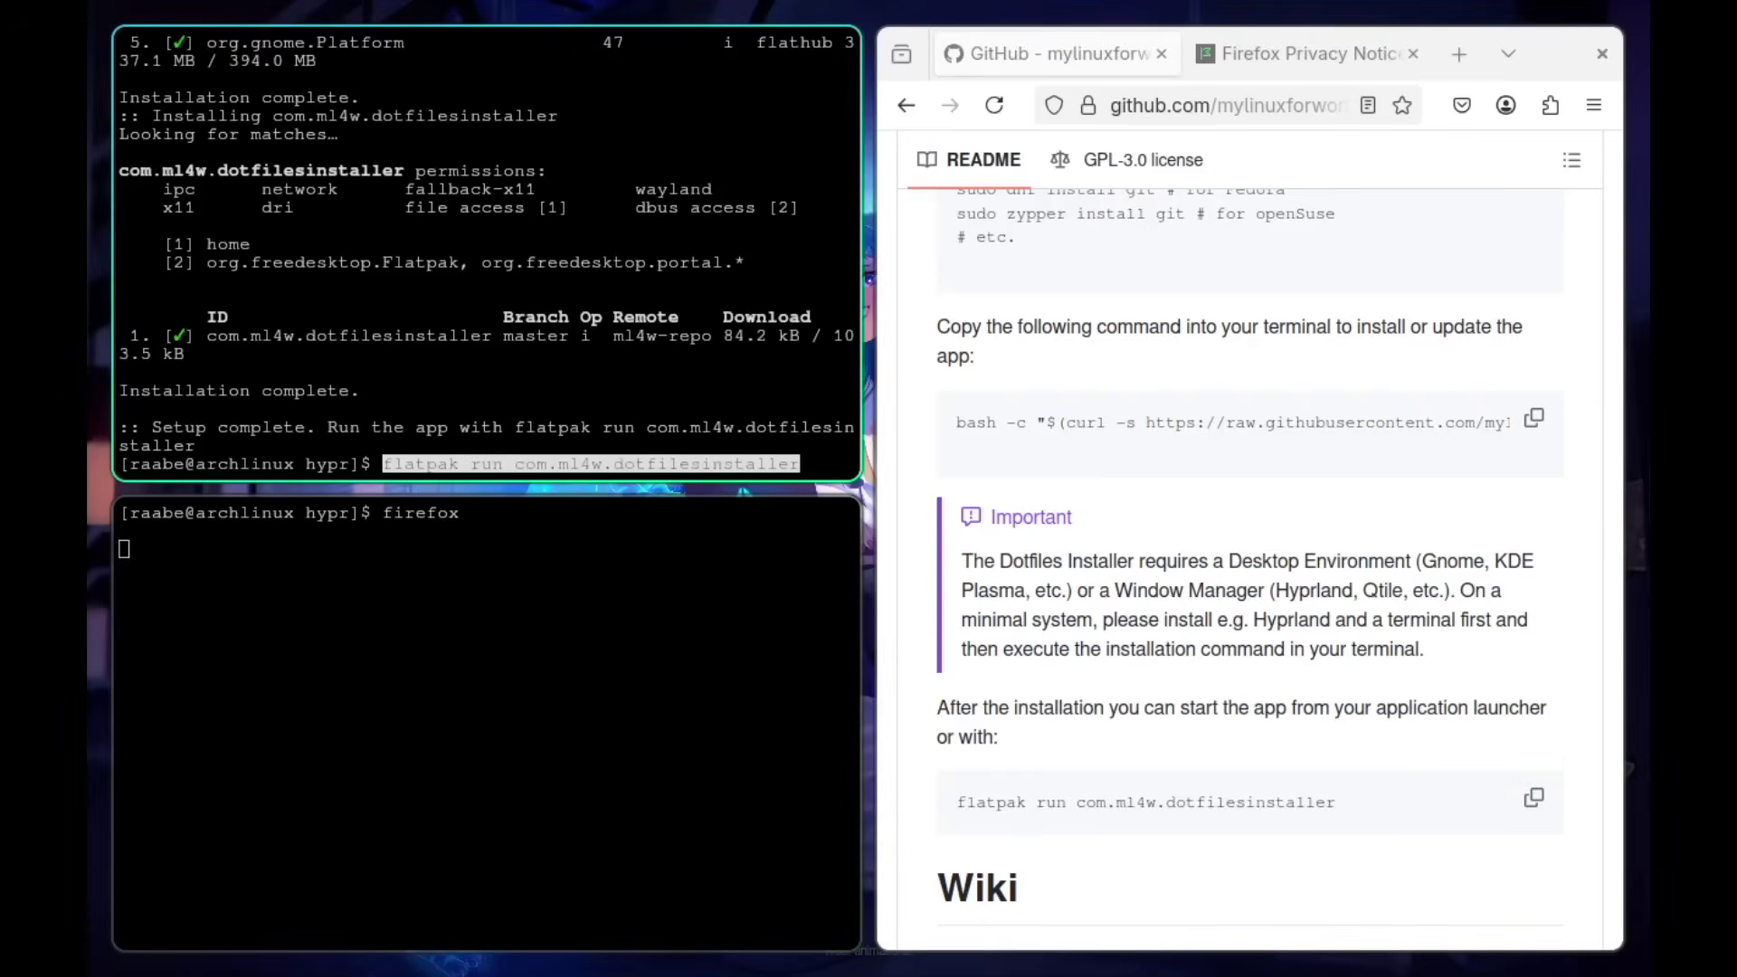
key(Return)
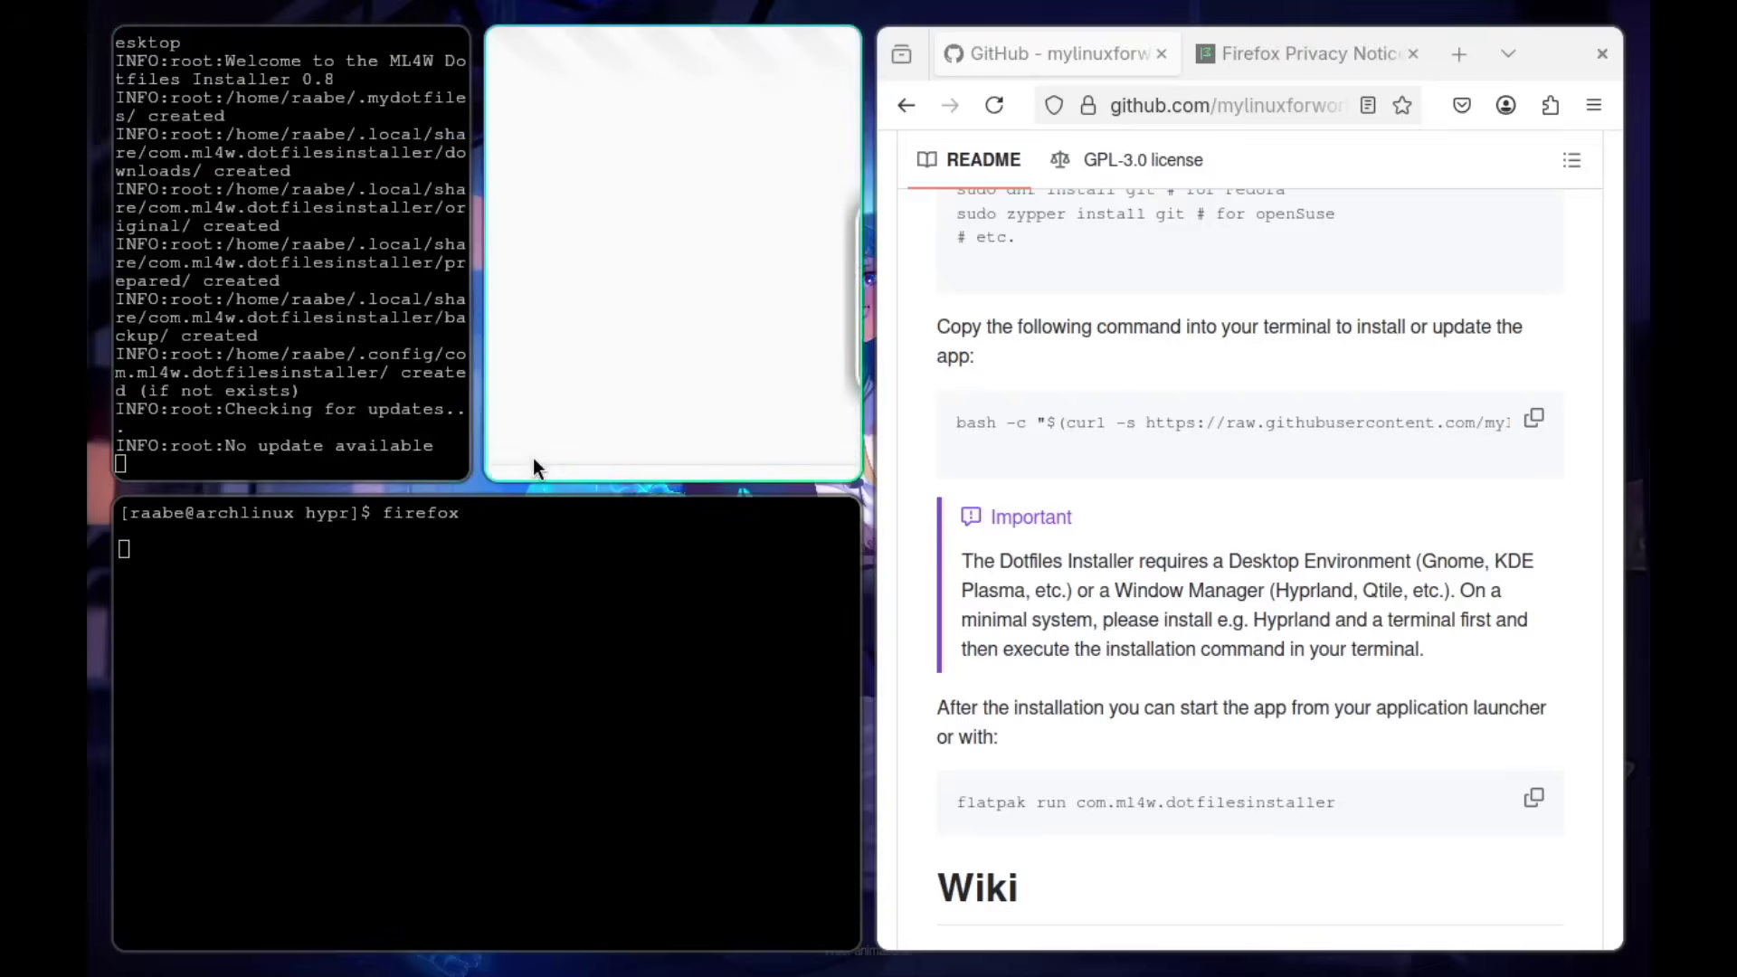
- Resize the installer and Firefox windows and copy the hyprland-starter .dotinst raw URL
drag(844, 452, 1435, 802)
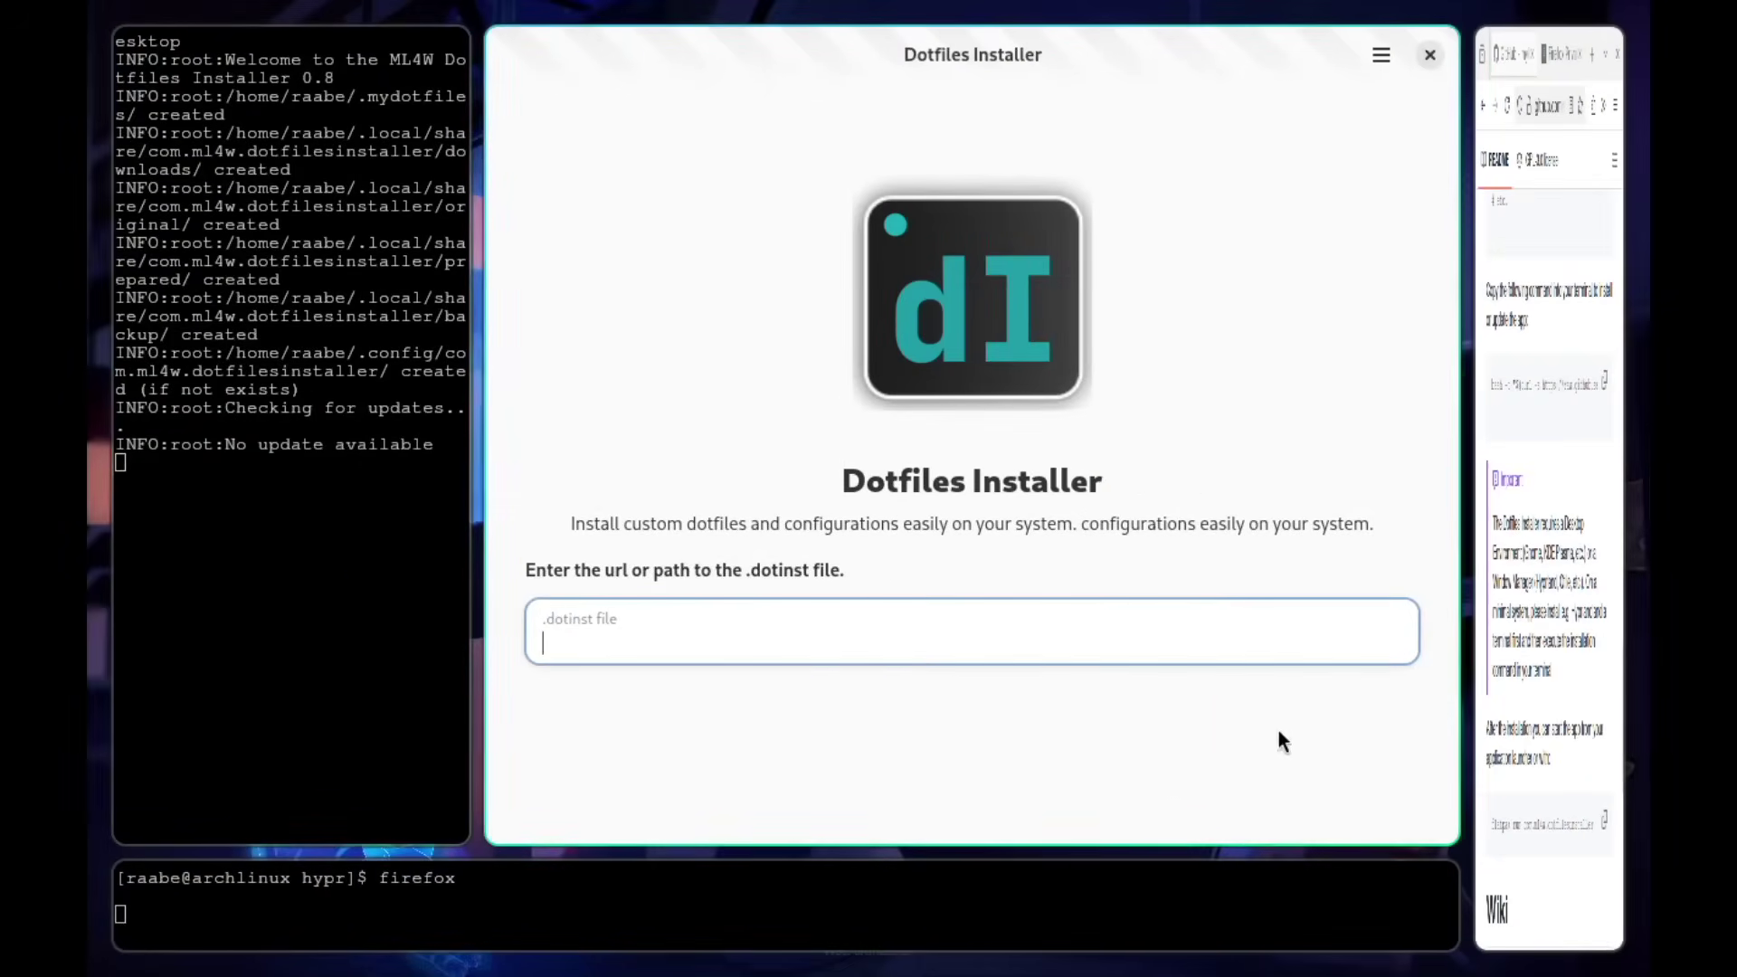
drag(1278, 726, 946, 778)
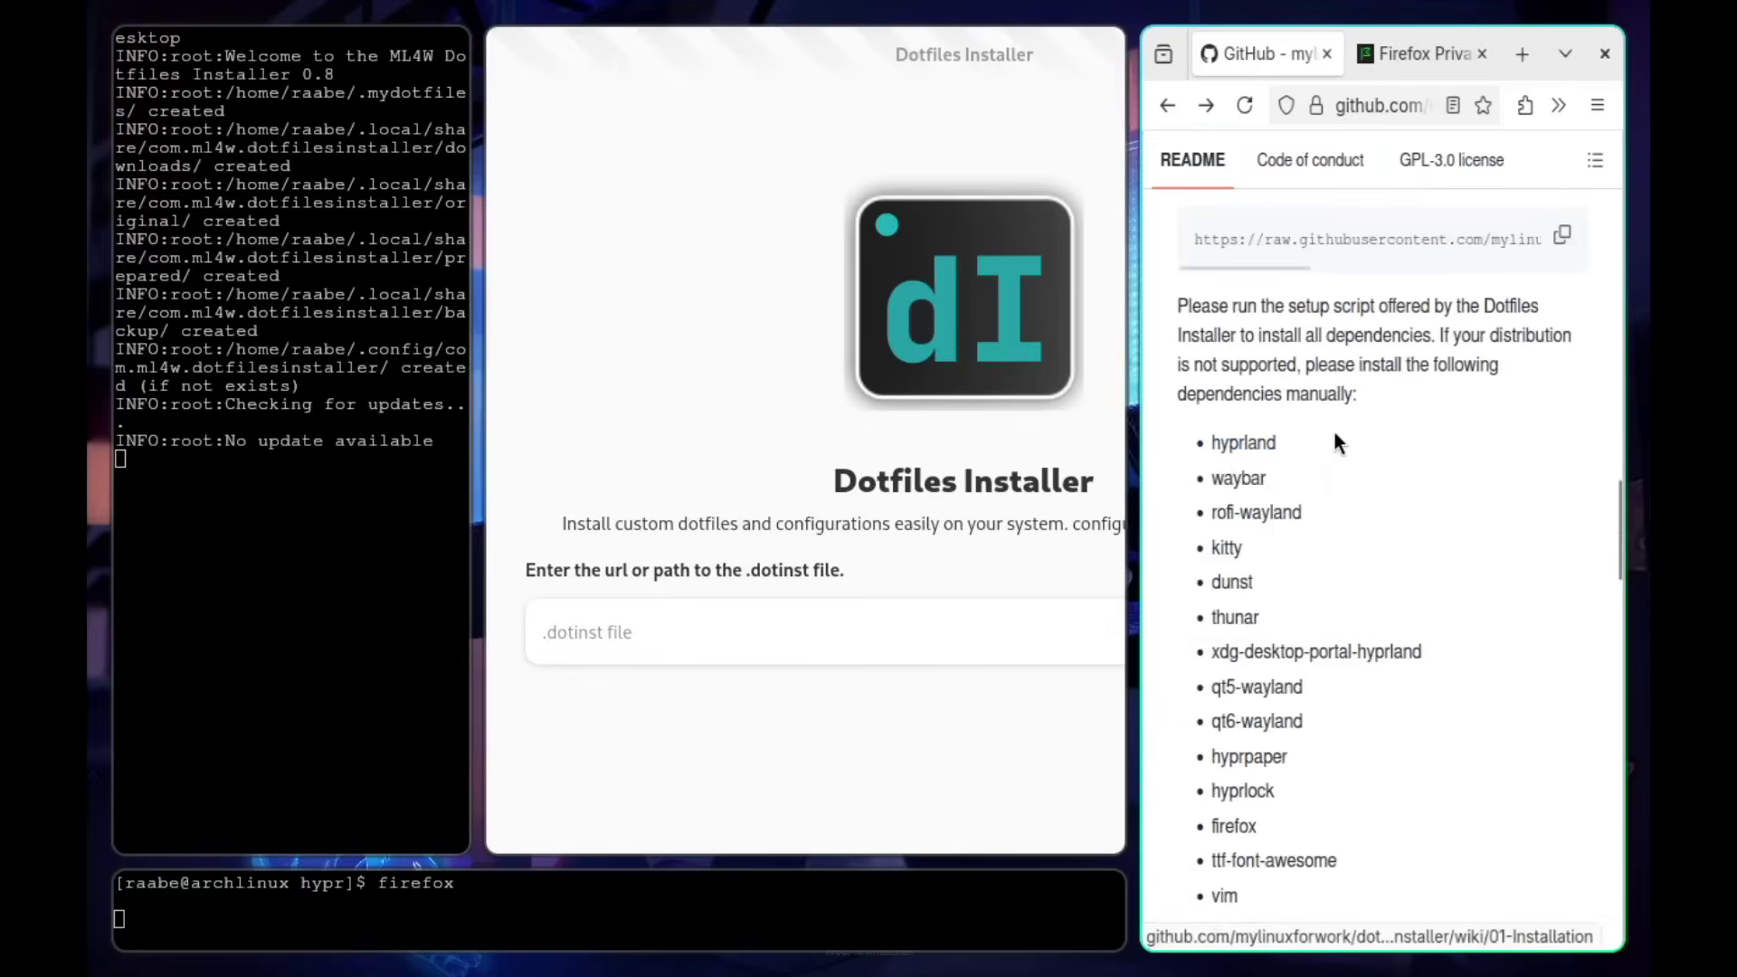
scroll(1416, 492, down, 5)
scroll(1418, 494, down, 10)
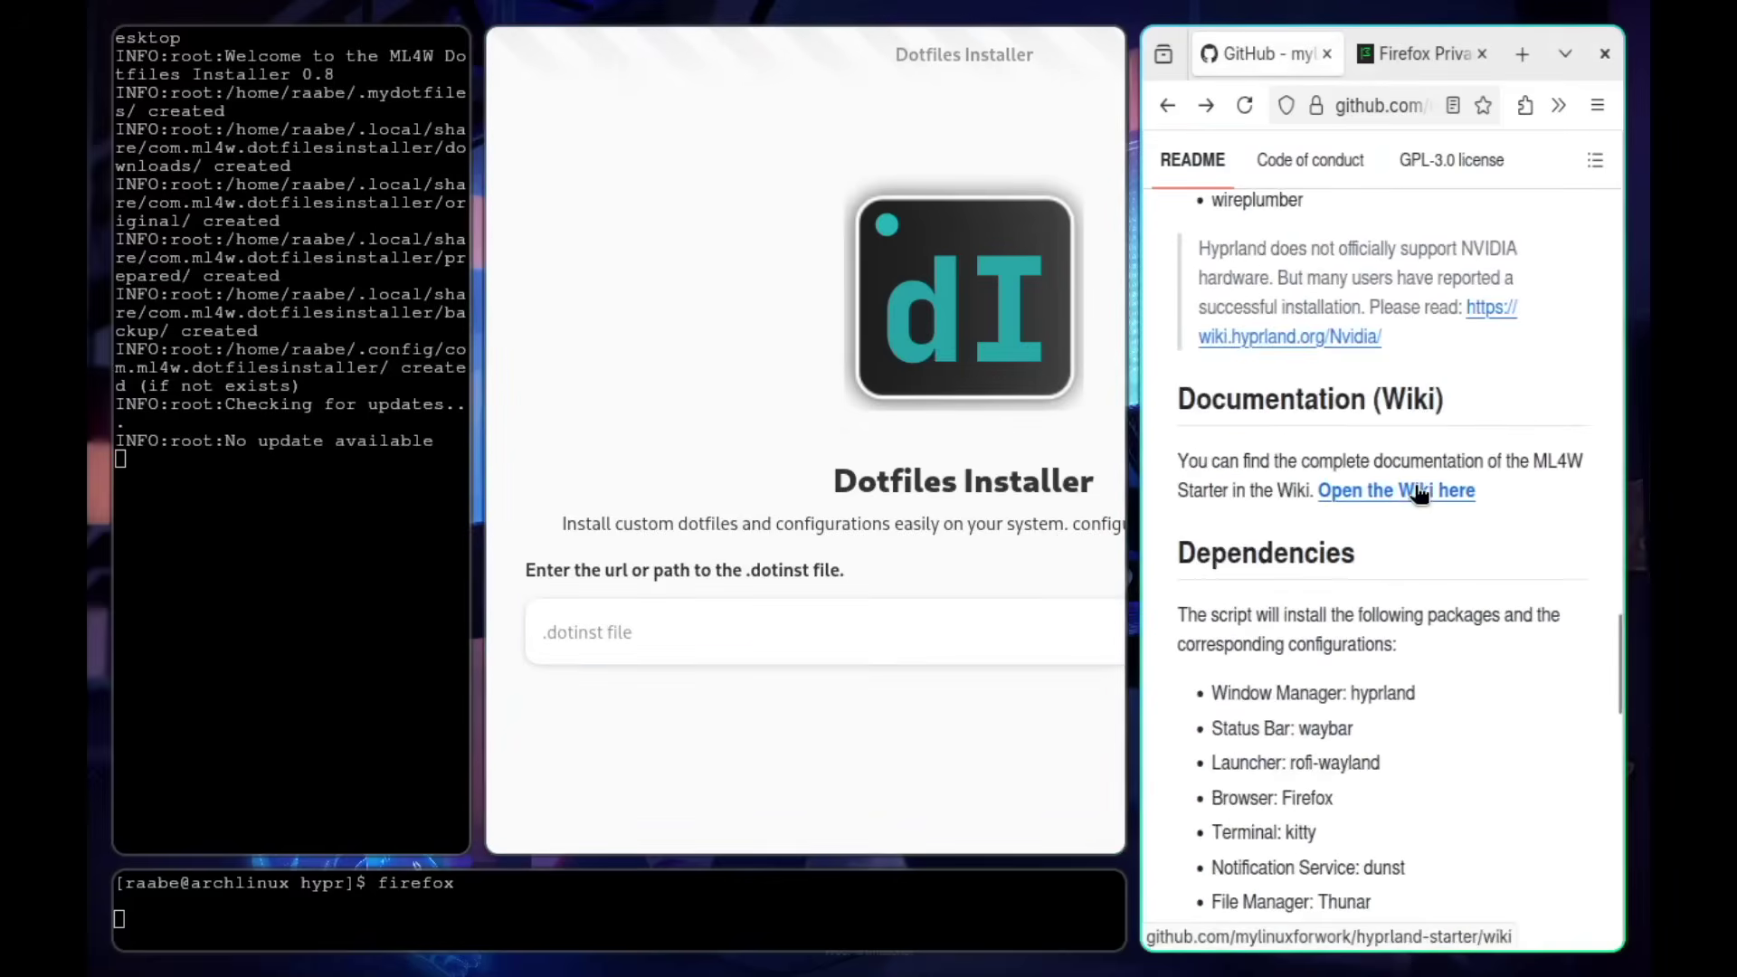
scroll(1415, 481, up, 10)
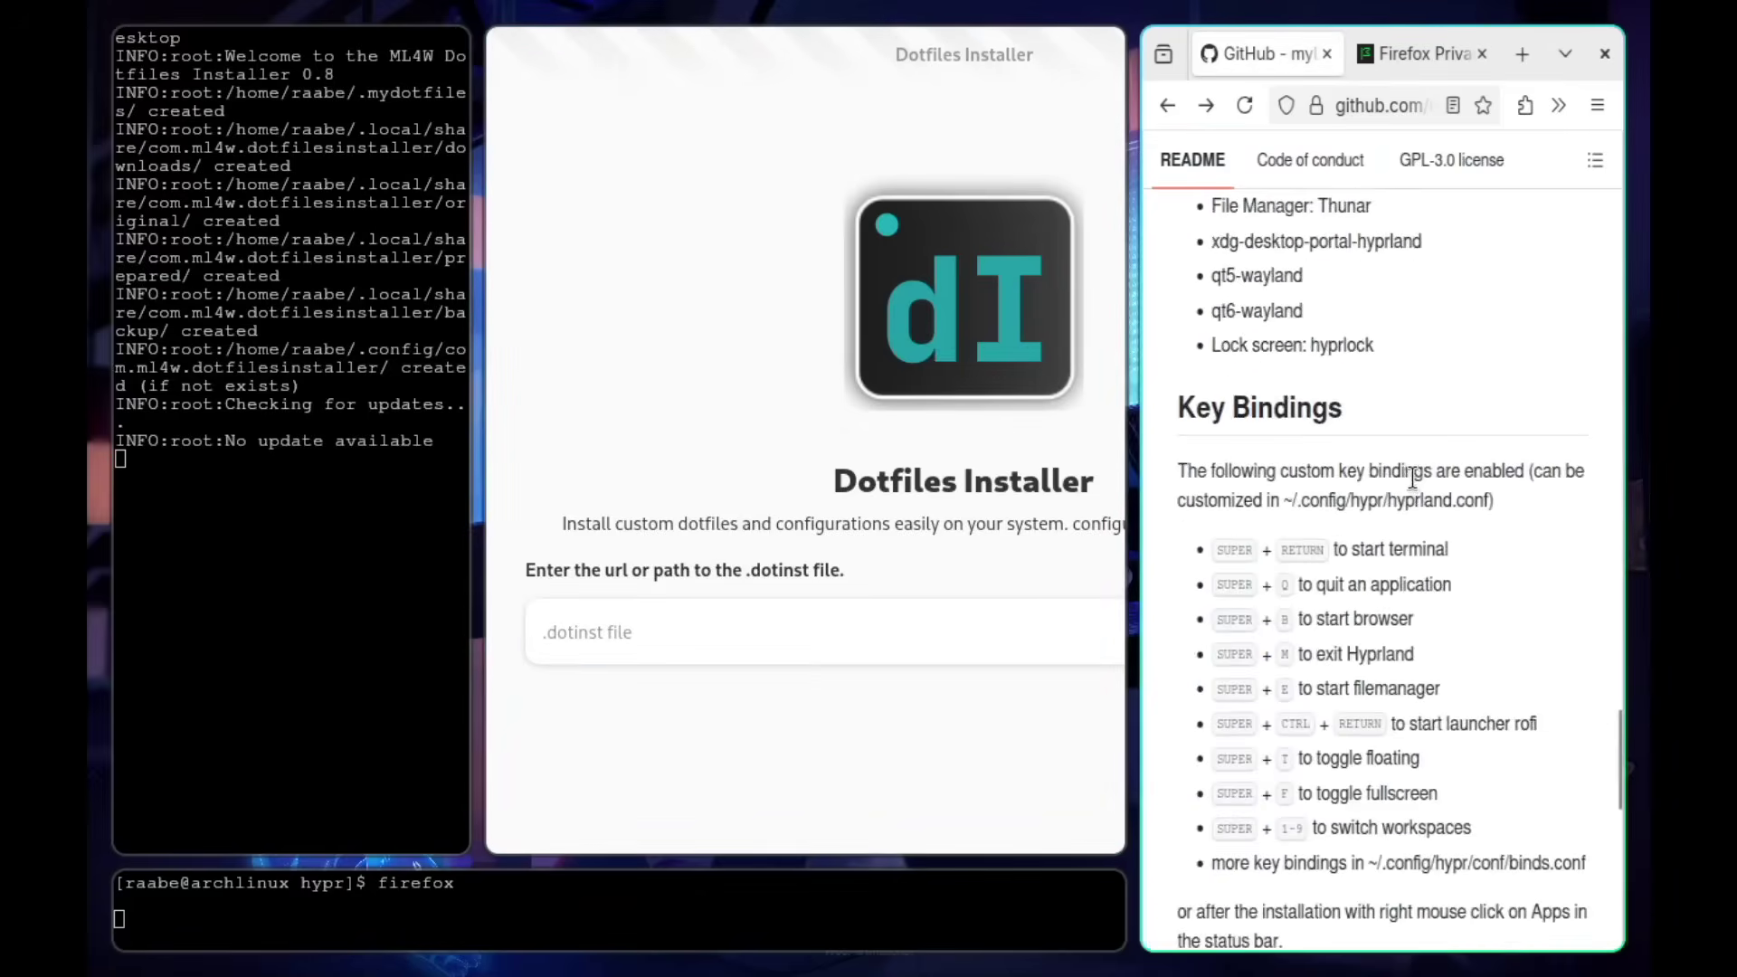
scroll(1413, 476, up, 5)
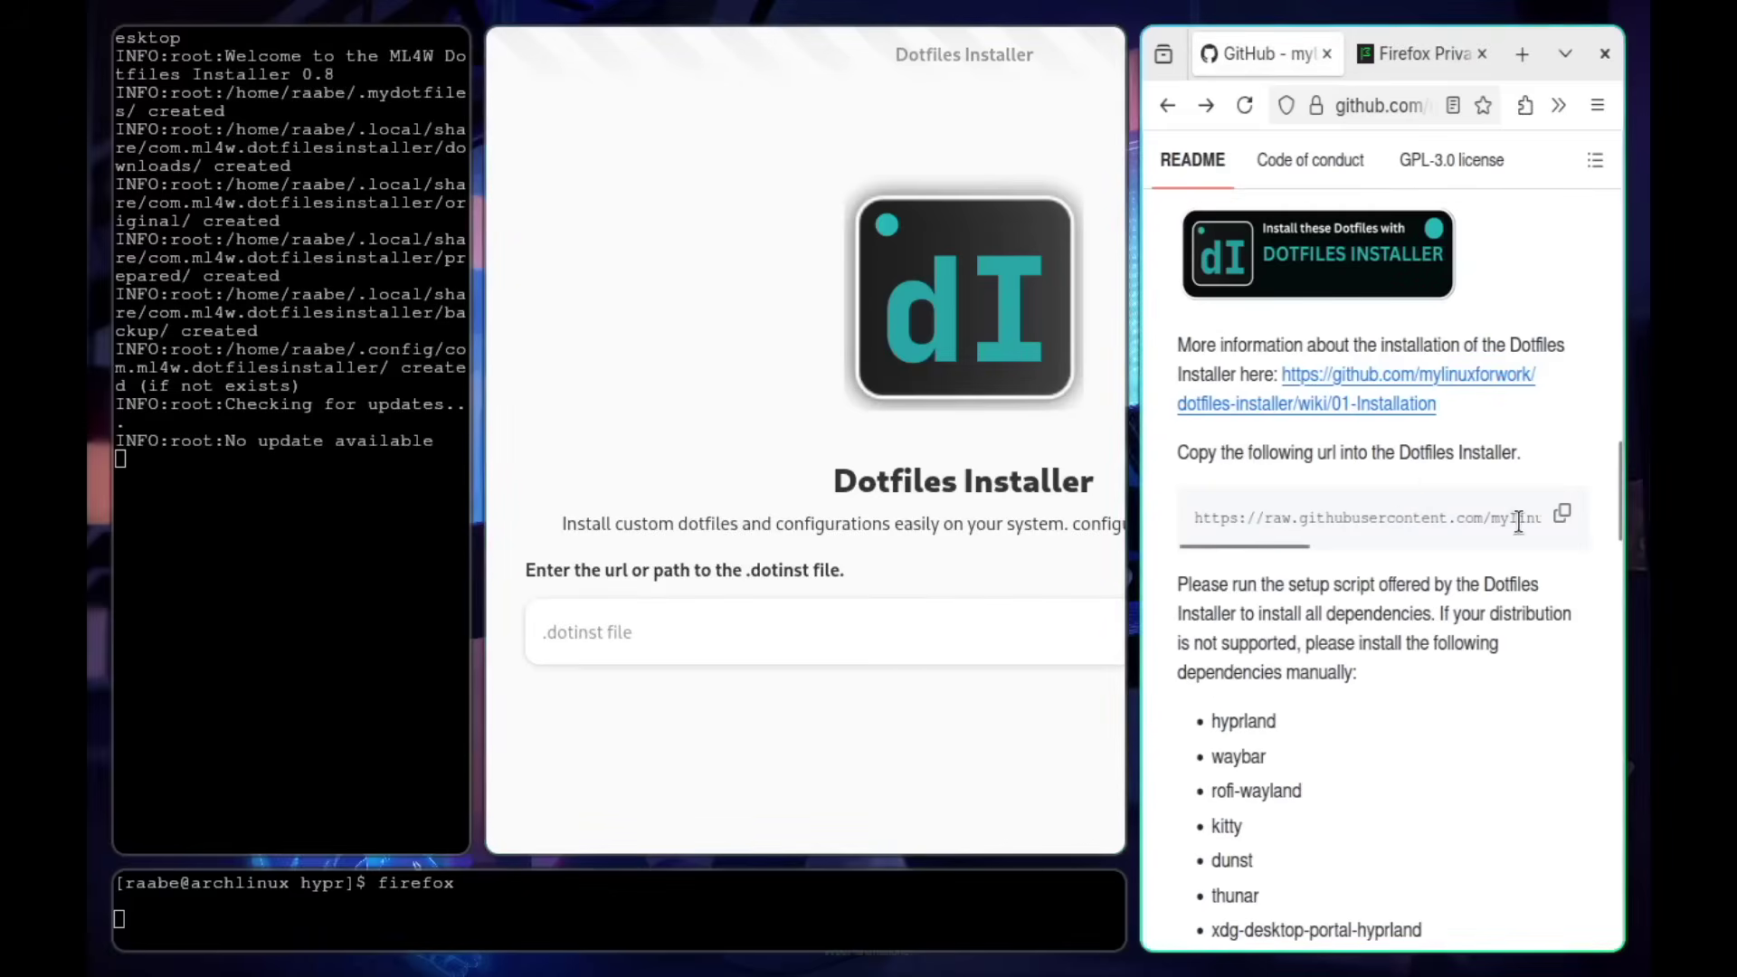
click(1562, 516)
key(super+q)
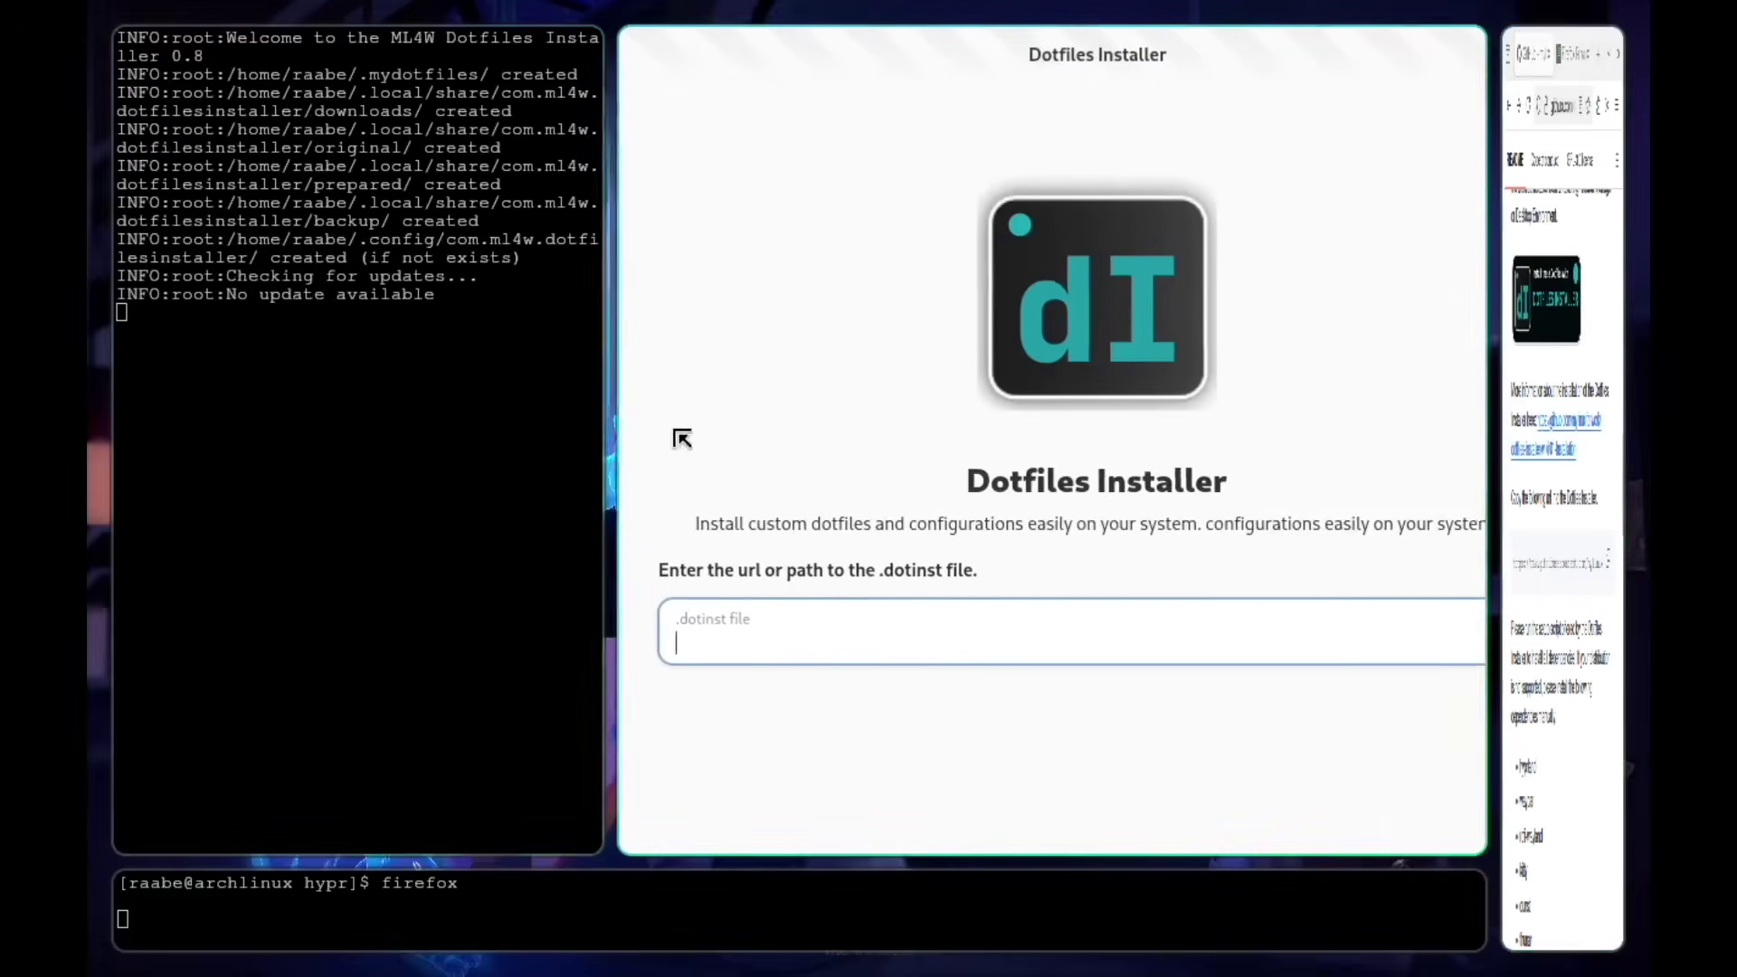
- Paste the raw .dotinst URL into the installer and load the ML4W Hyprland Starter information
click(461, 640)
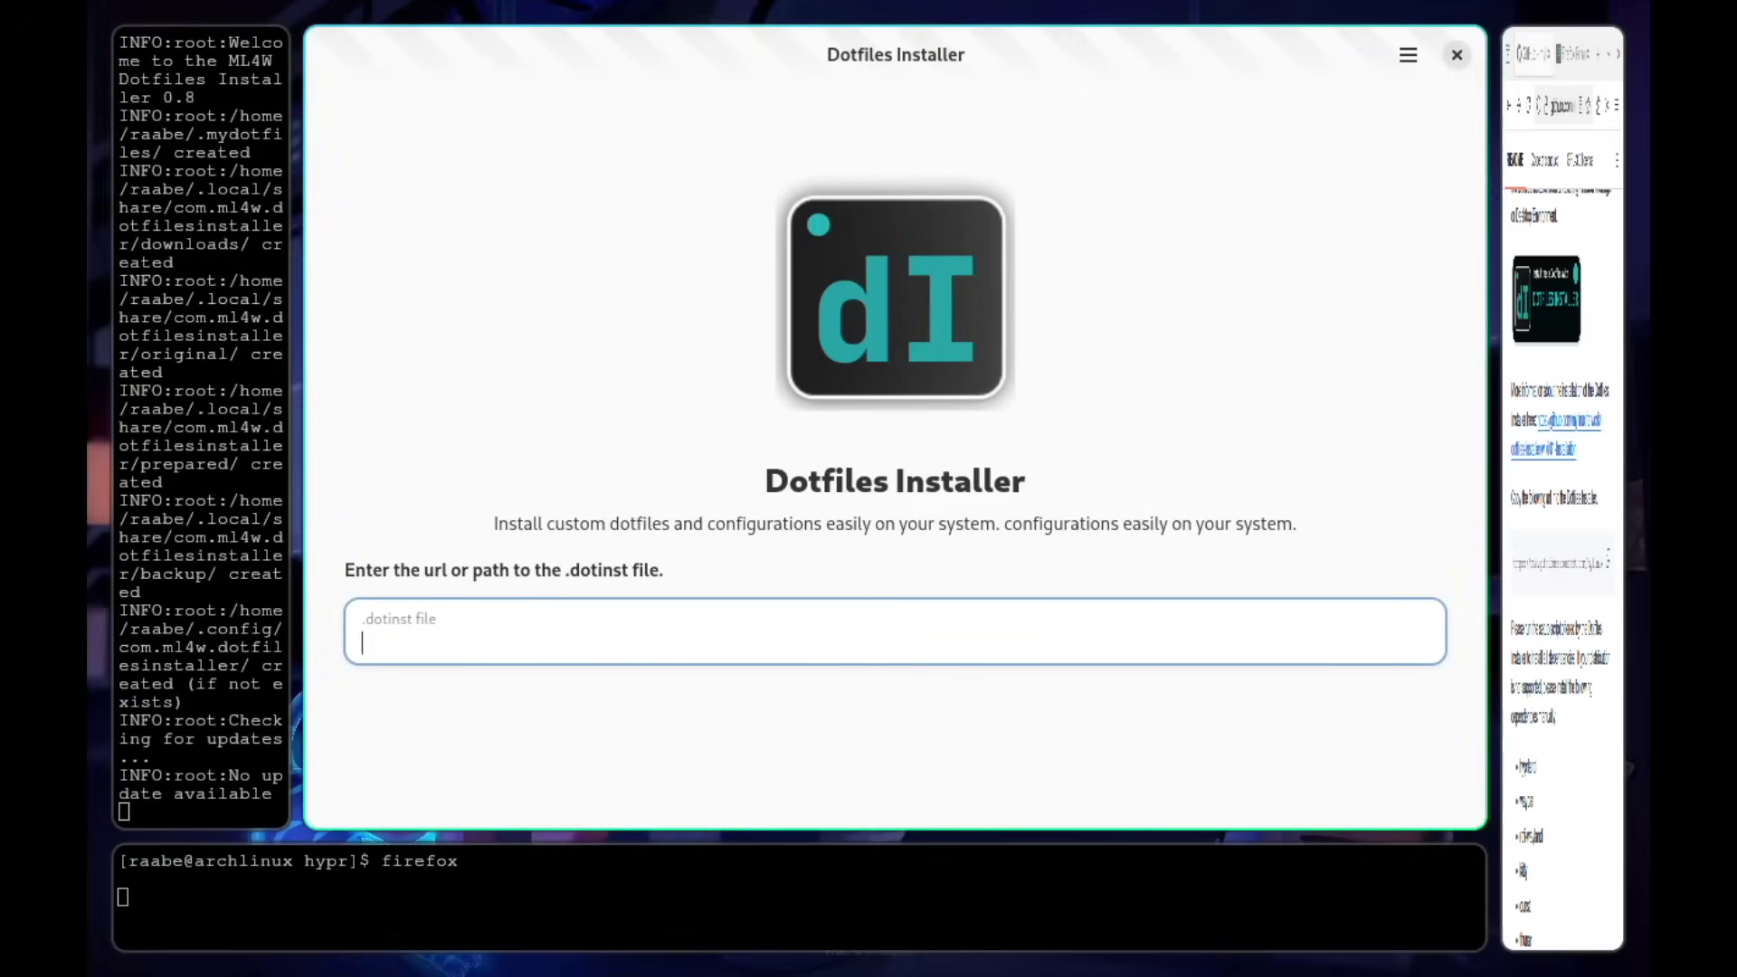
key(ctrl+v)
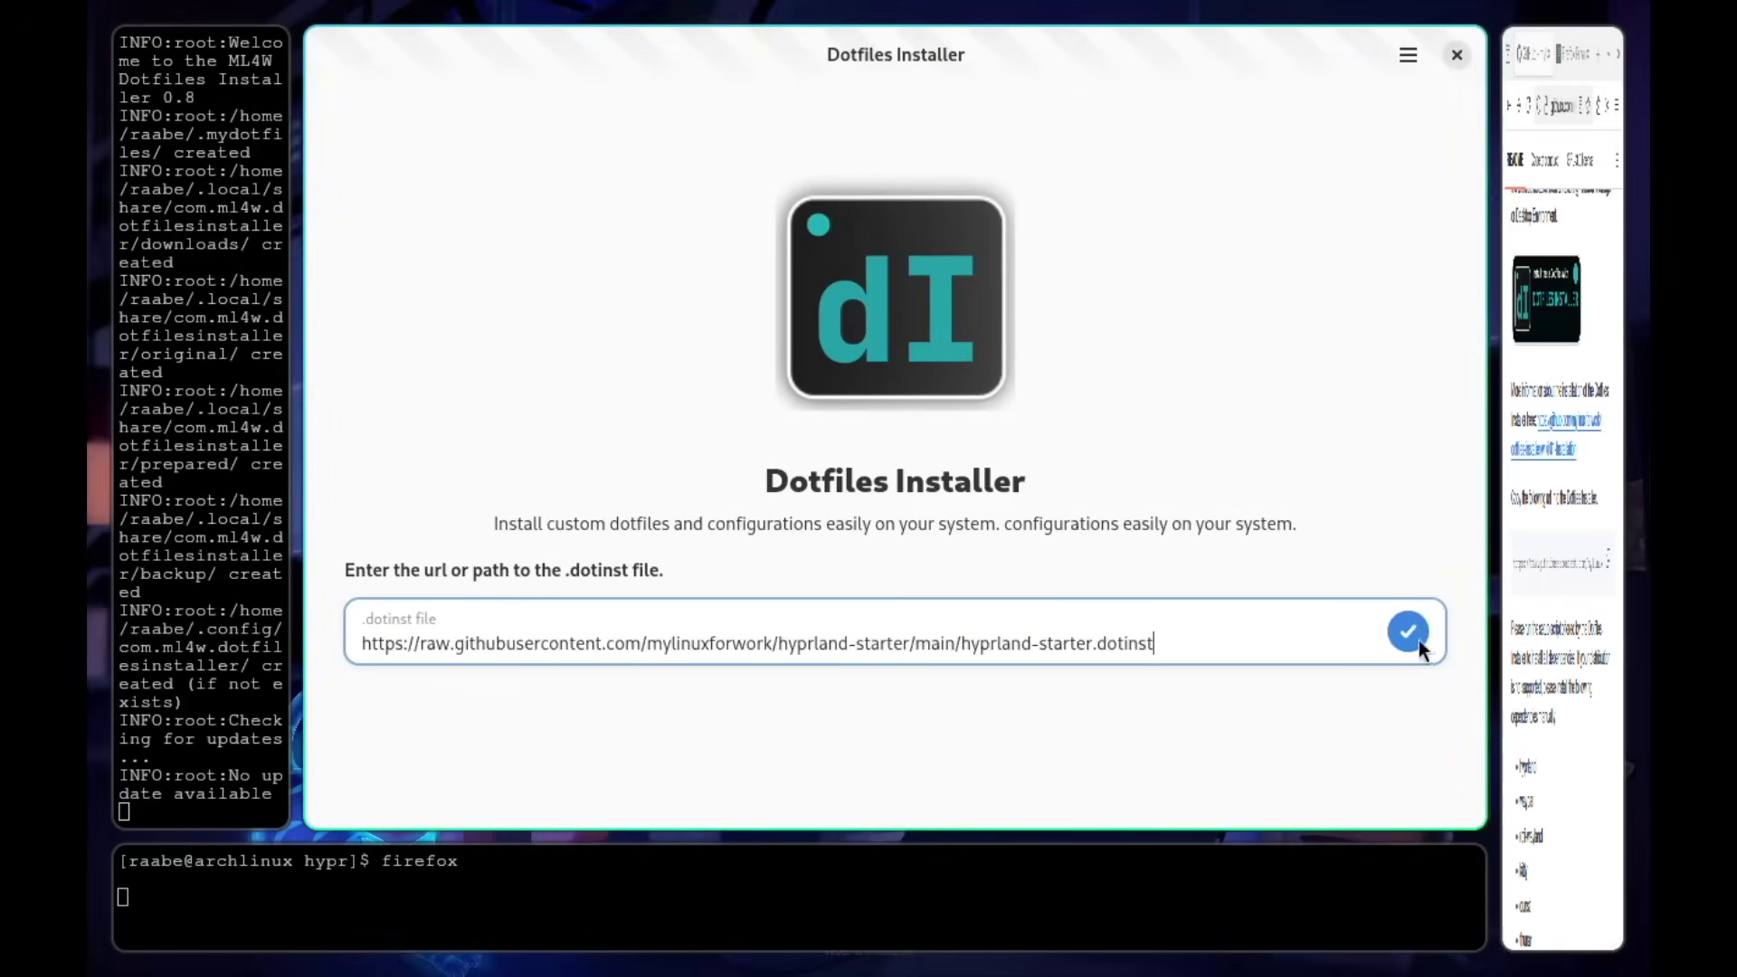
click(1410, 631)
scroll(775, 371, down, 3)
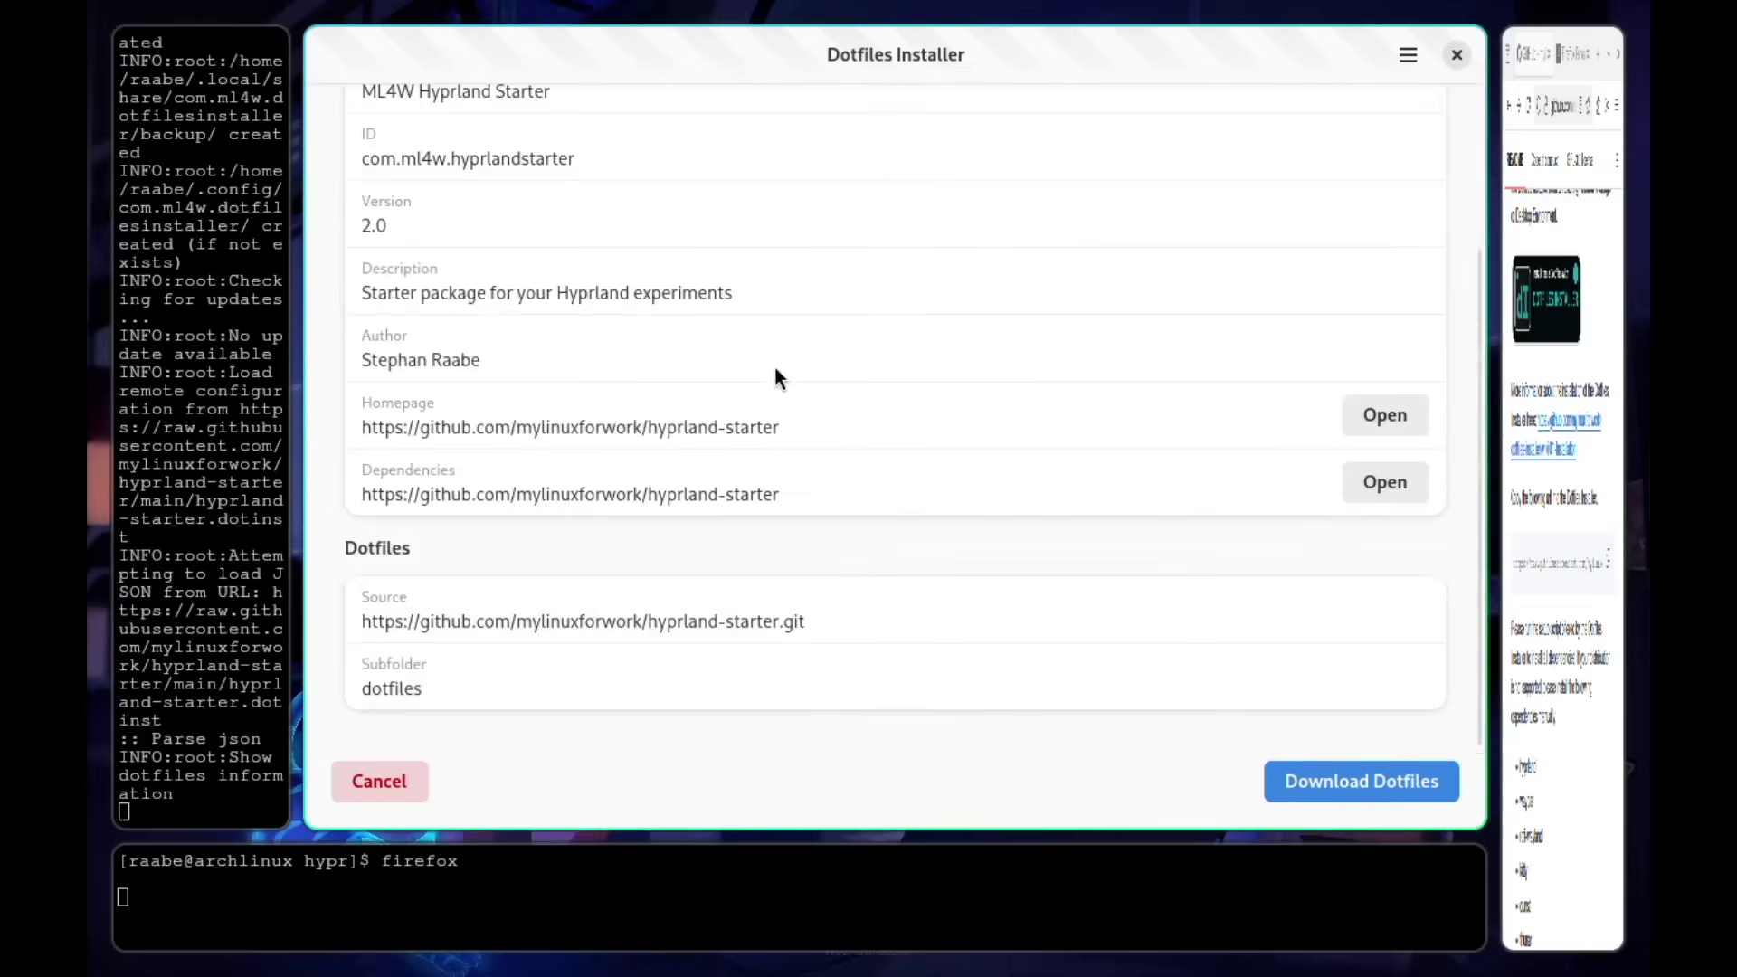
scroll(791, 373, up, 3)
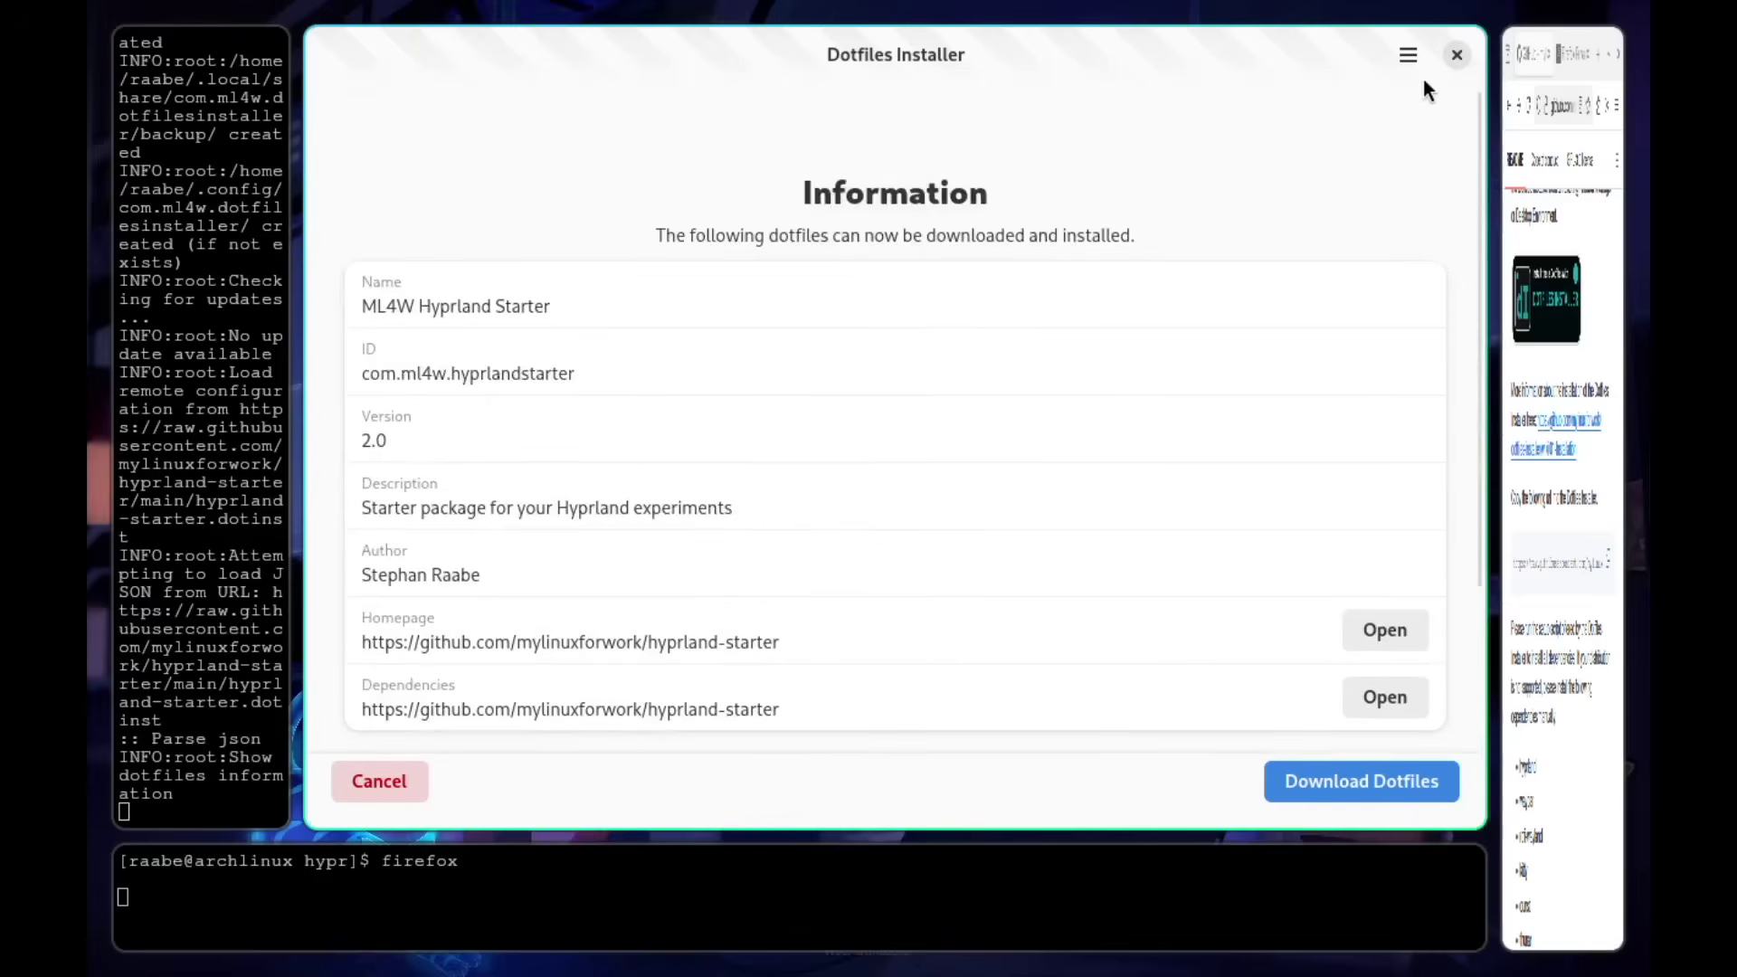
click(1408, 56)
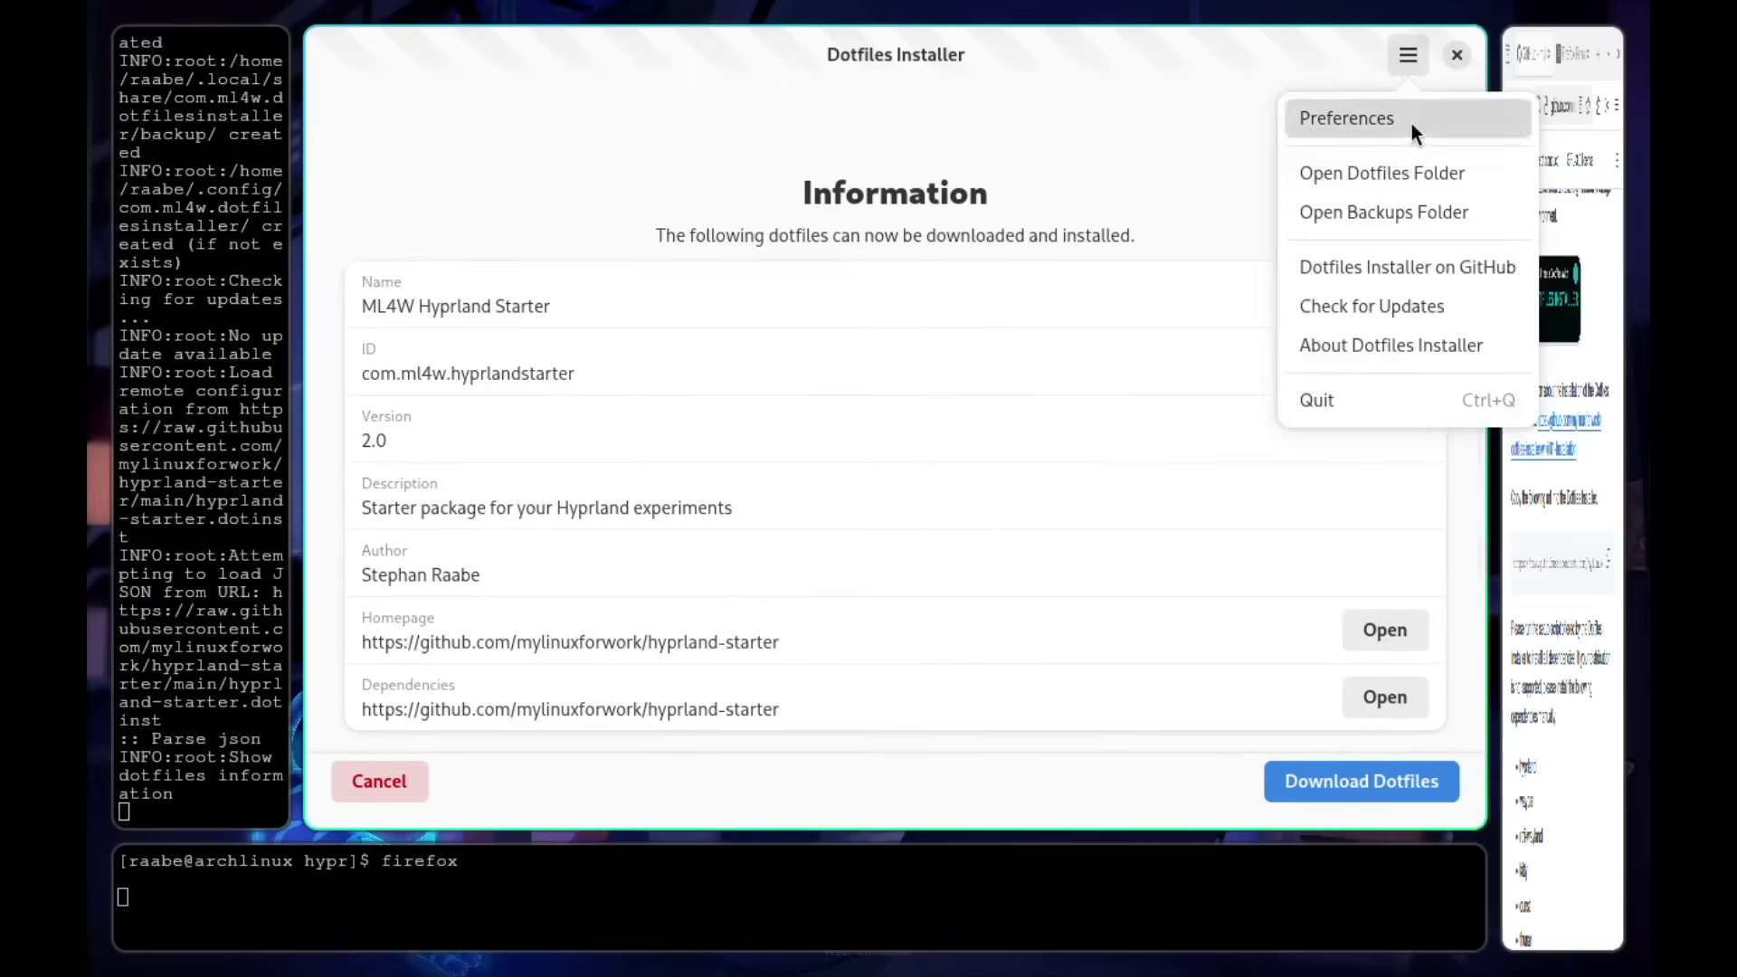
- Set kitty as Default Terminal in Preferences, then download the Hyprland Starter dotfiles
click(1412, 122)
click(717, 480)
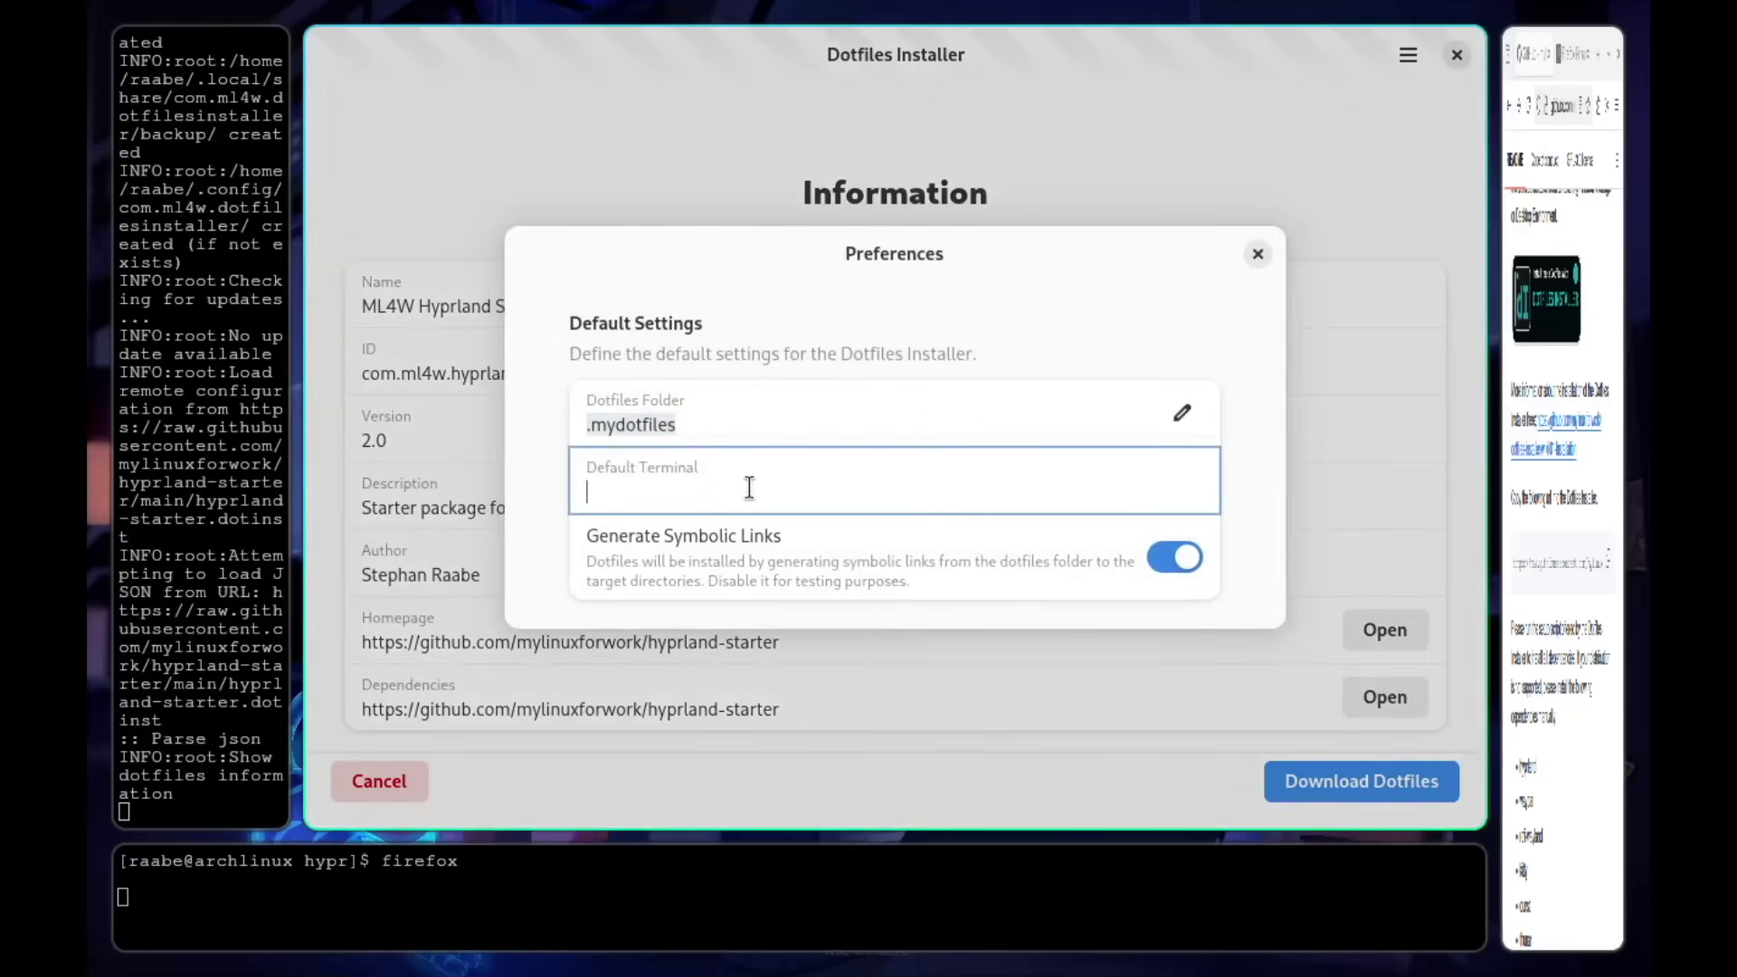
text(kitty)
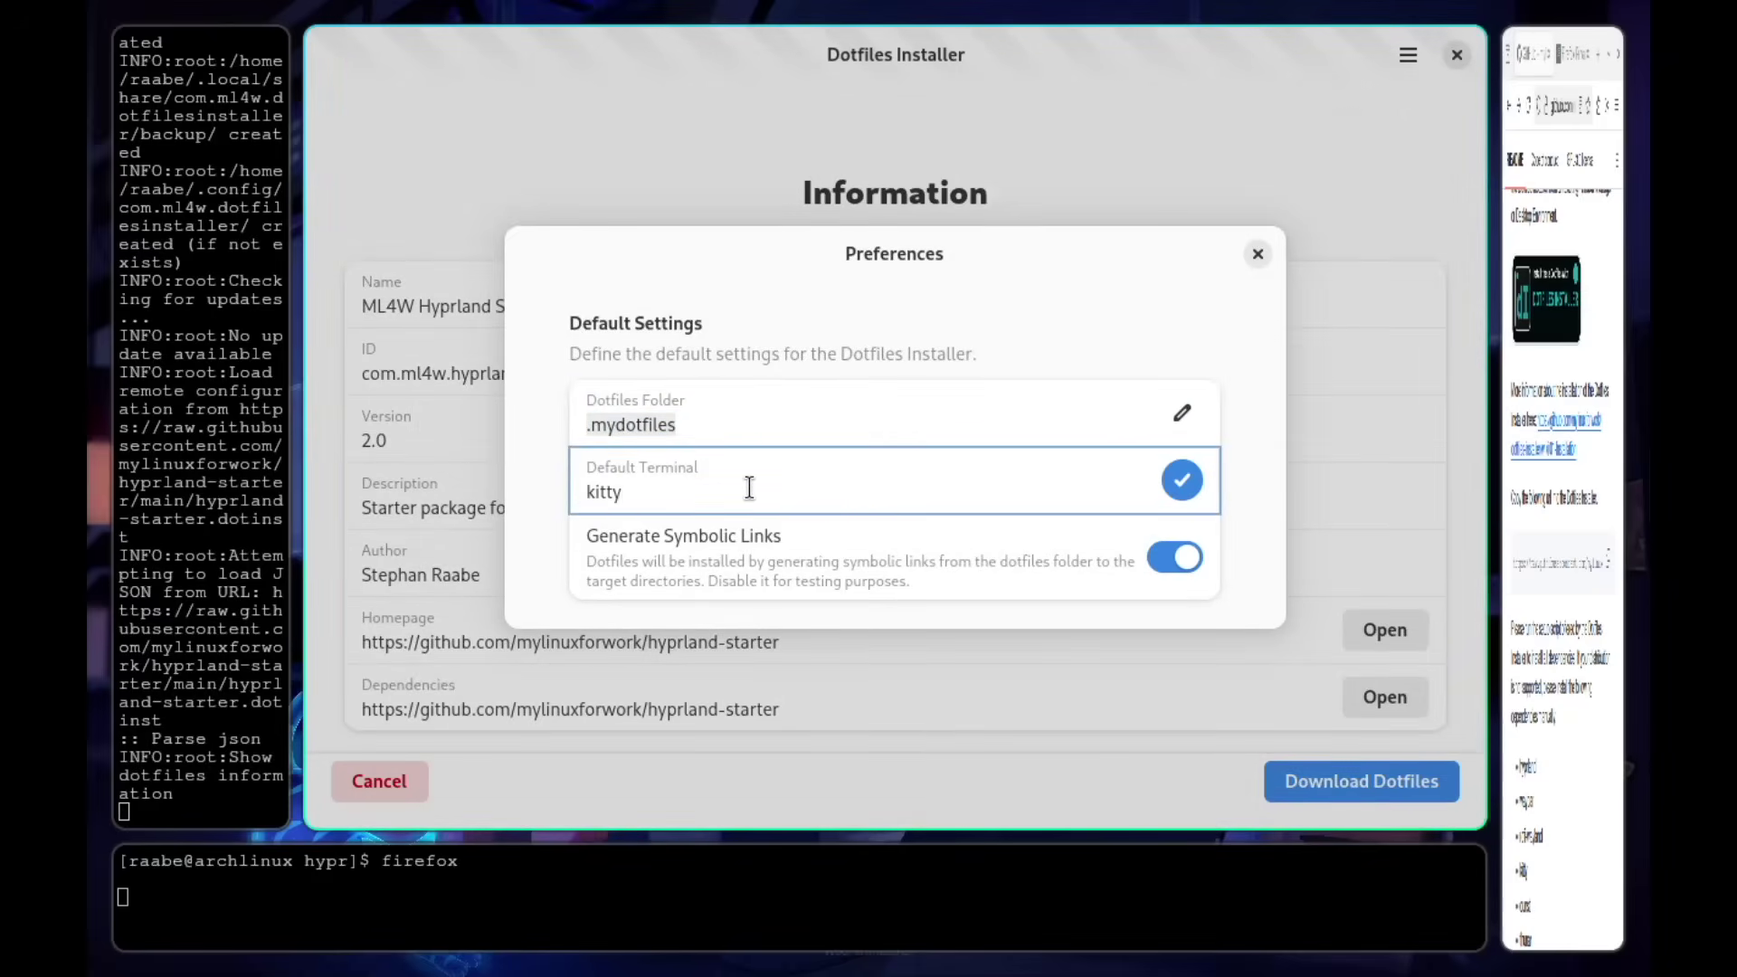
click(1182, 481)
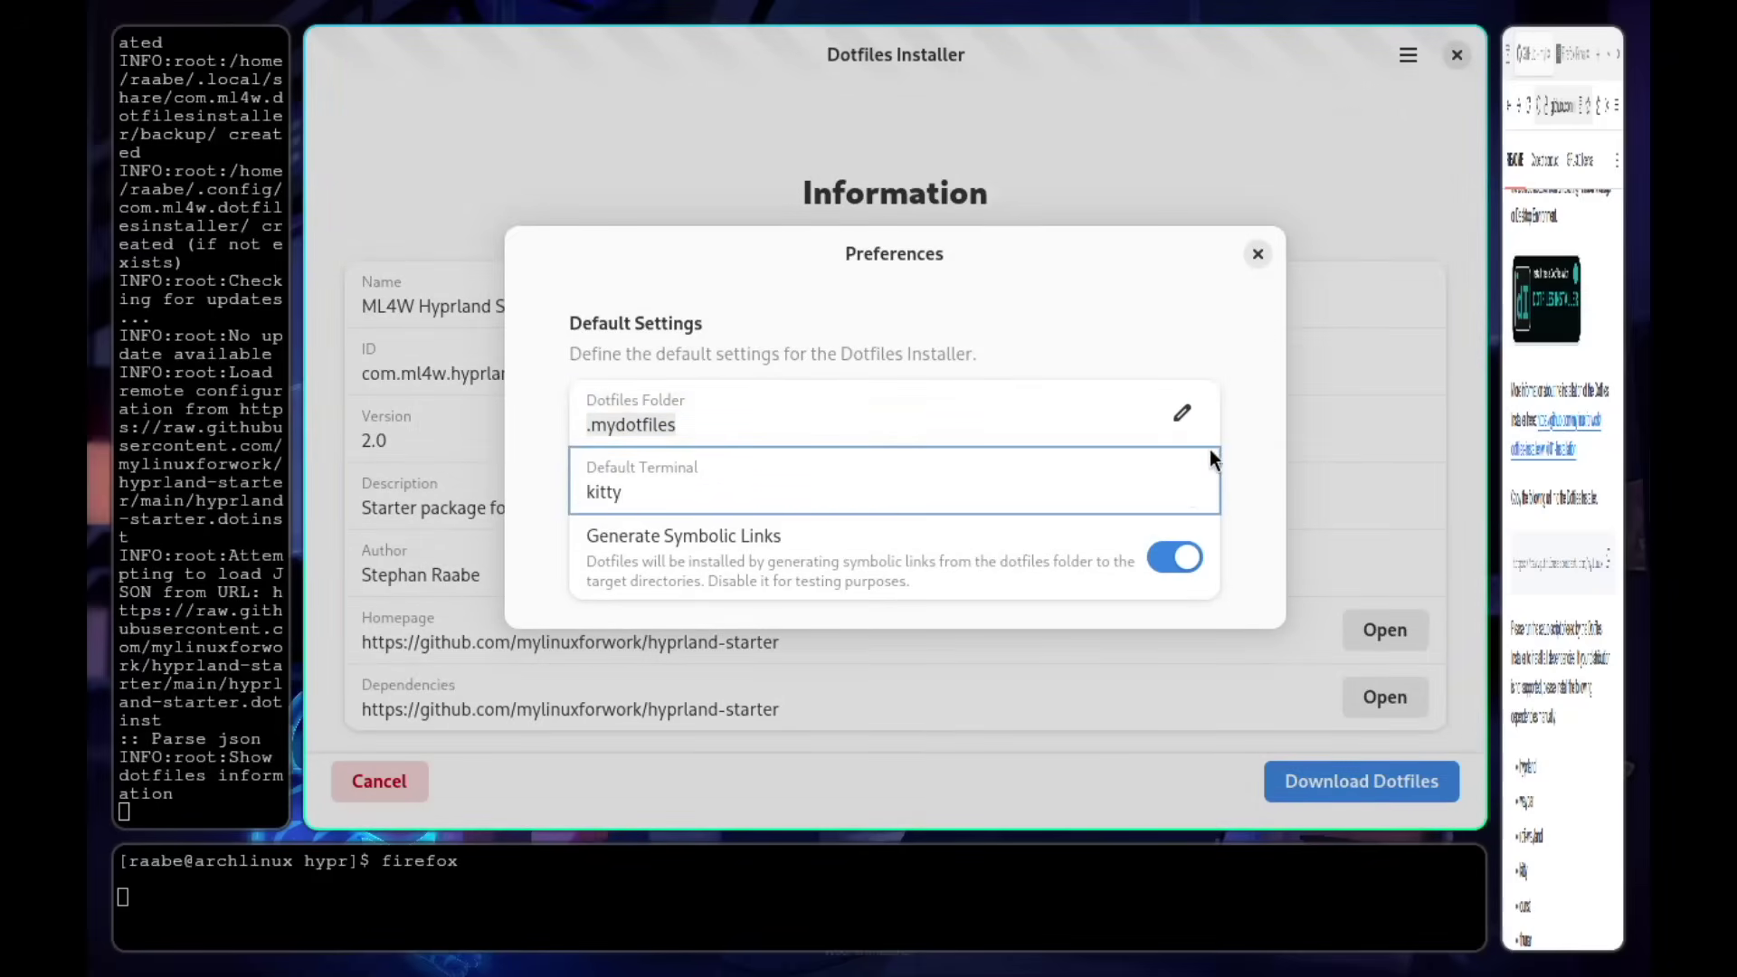
click(1258, 254)
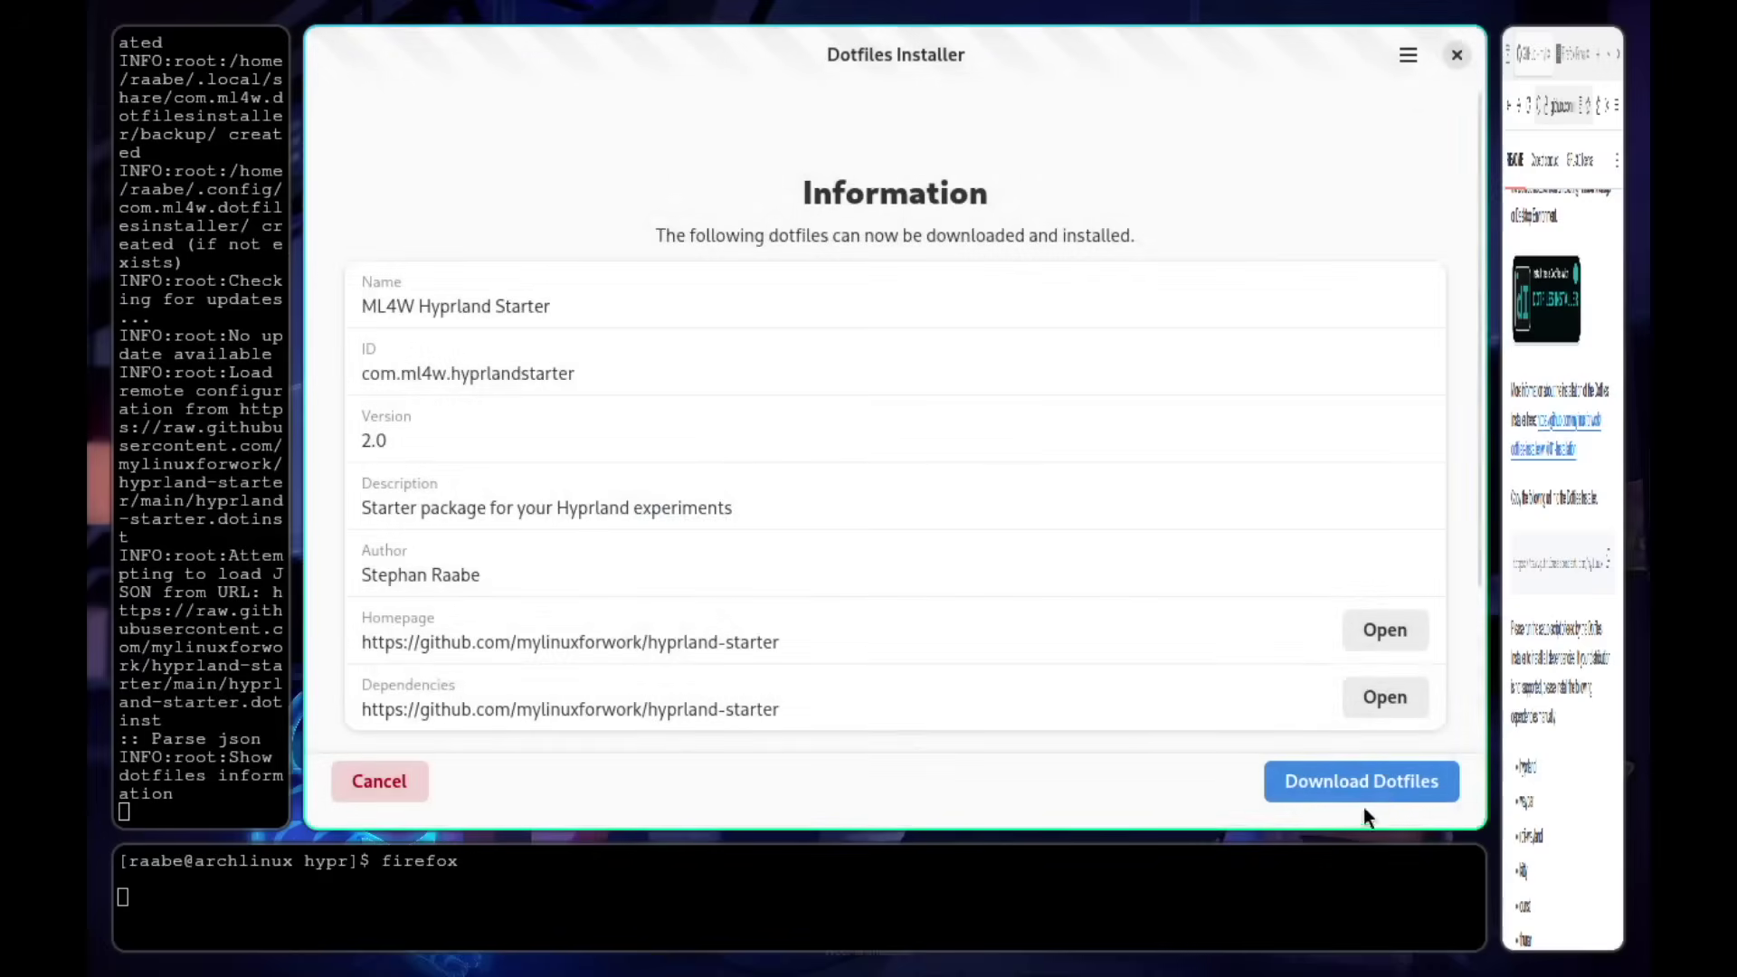
click(1362, 793)
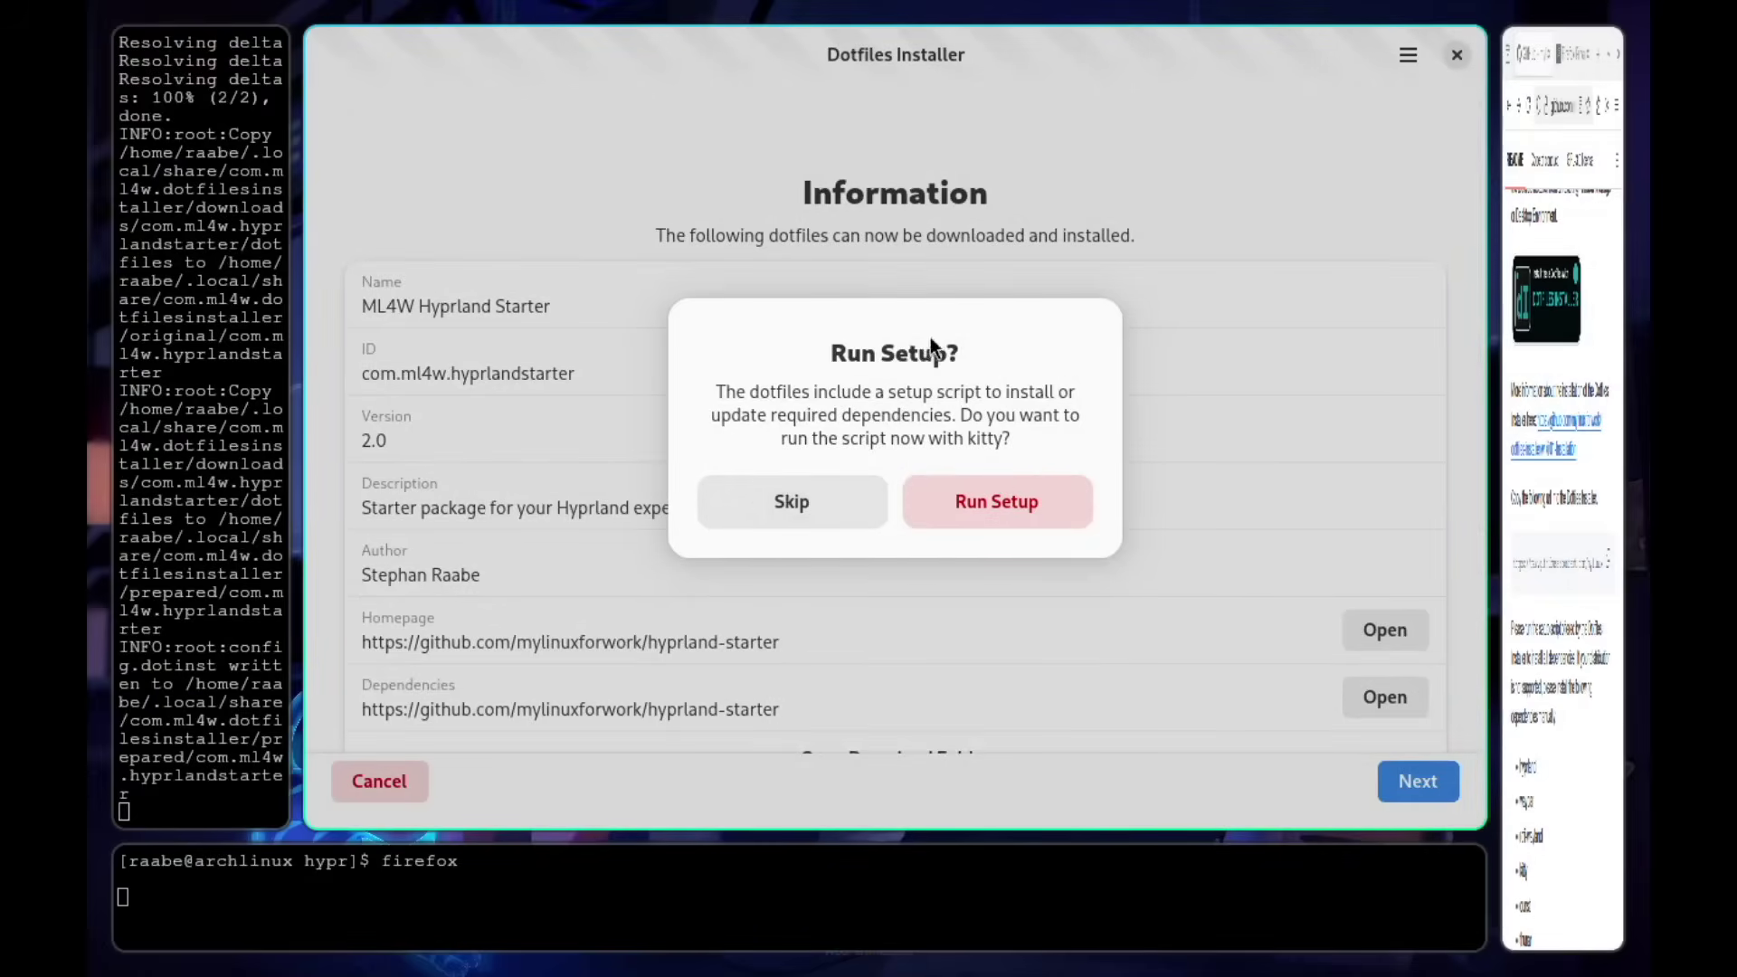
- Run the Starter's setup script in kitty, answering y and entering the sudo password
click(993, 503)
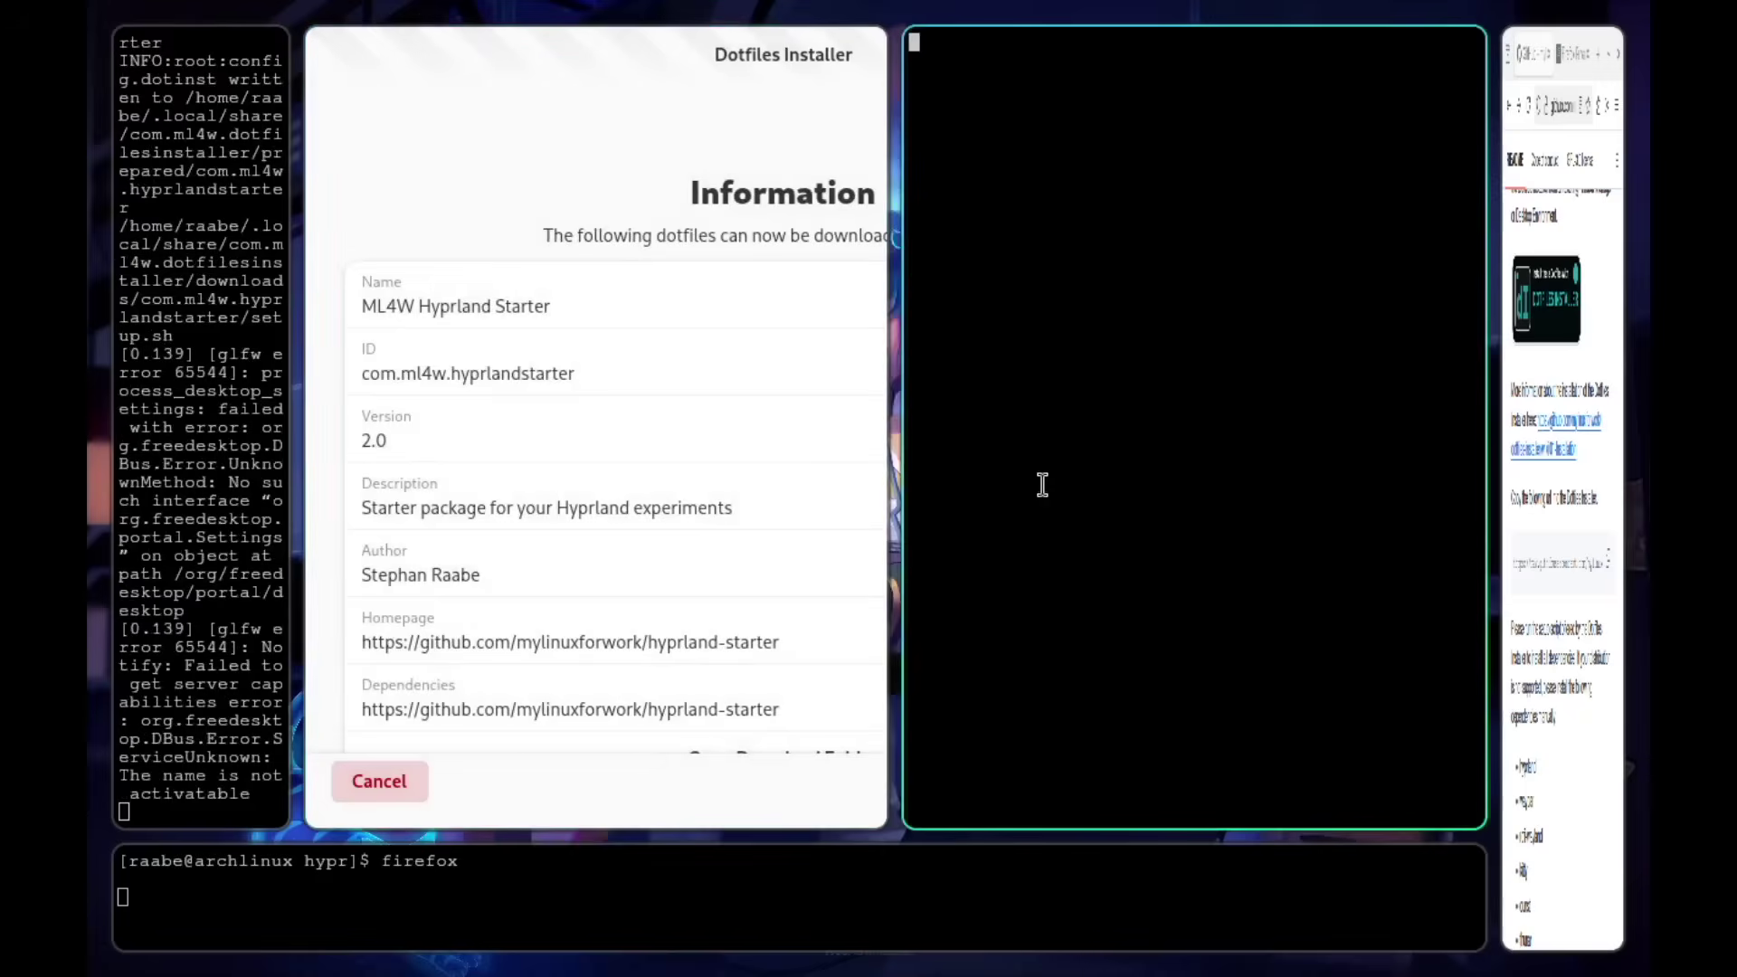
text(y/Nn):)
key(Return)
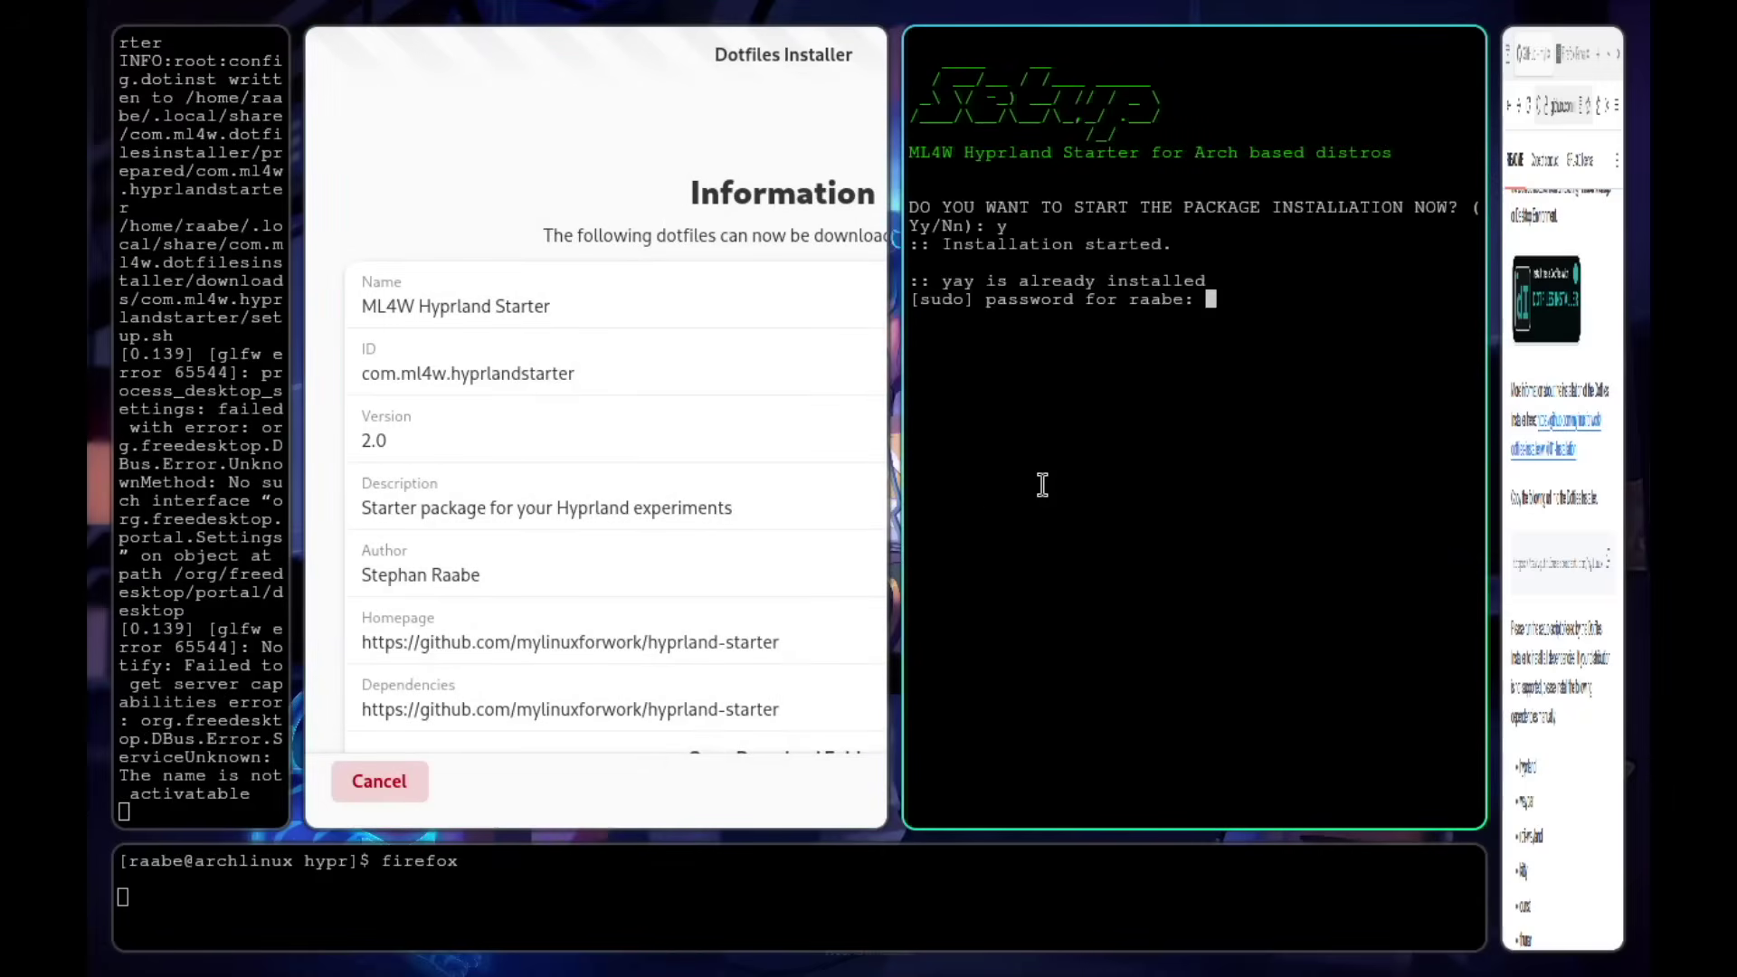
key(Return)
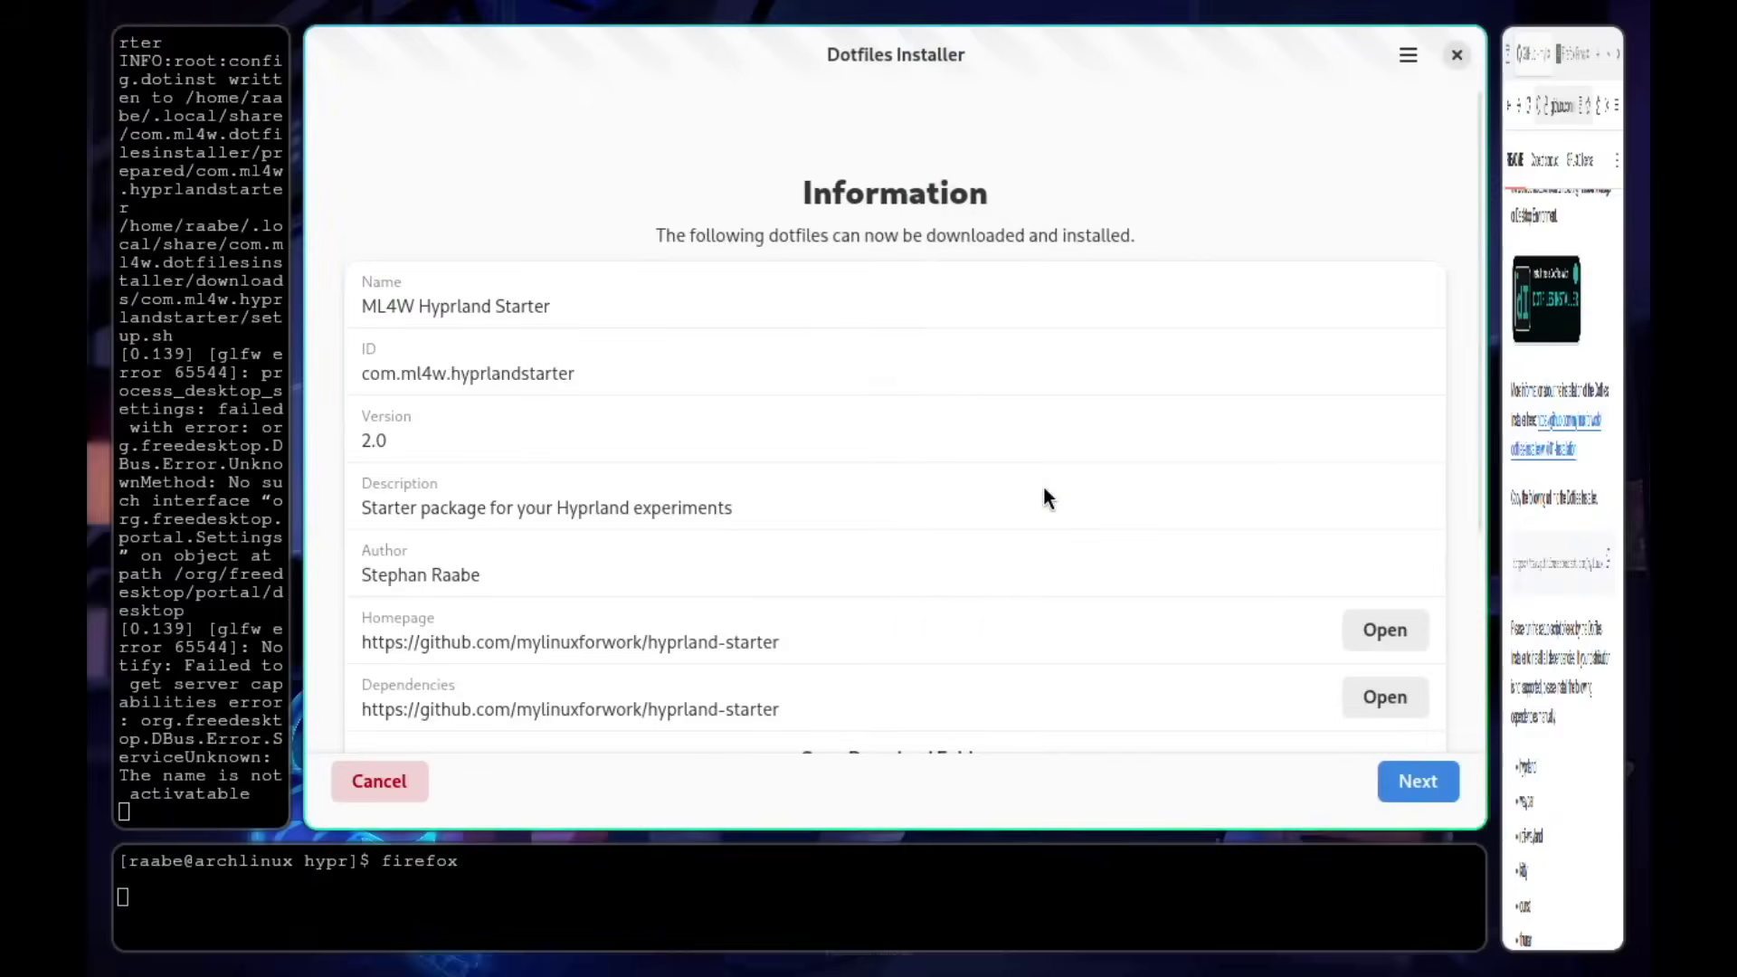
- Continue past the backup step keeping all backups and change Keyboard Layout to de
scroll(1092, 258, down, 5)
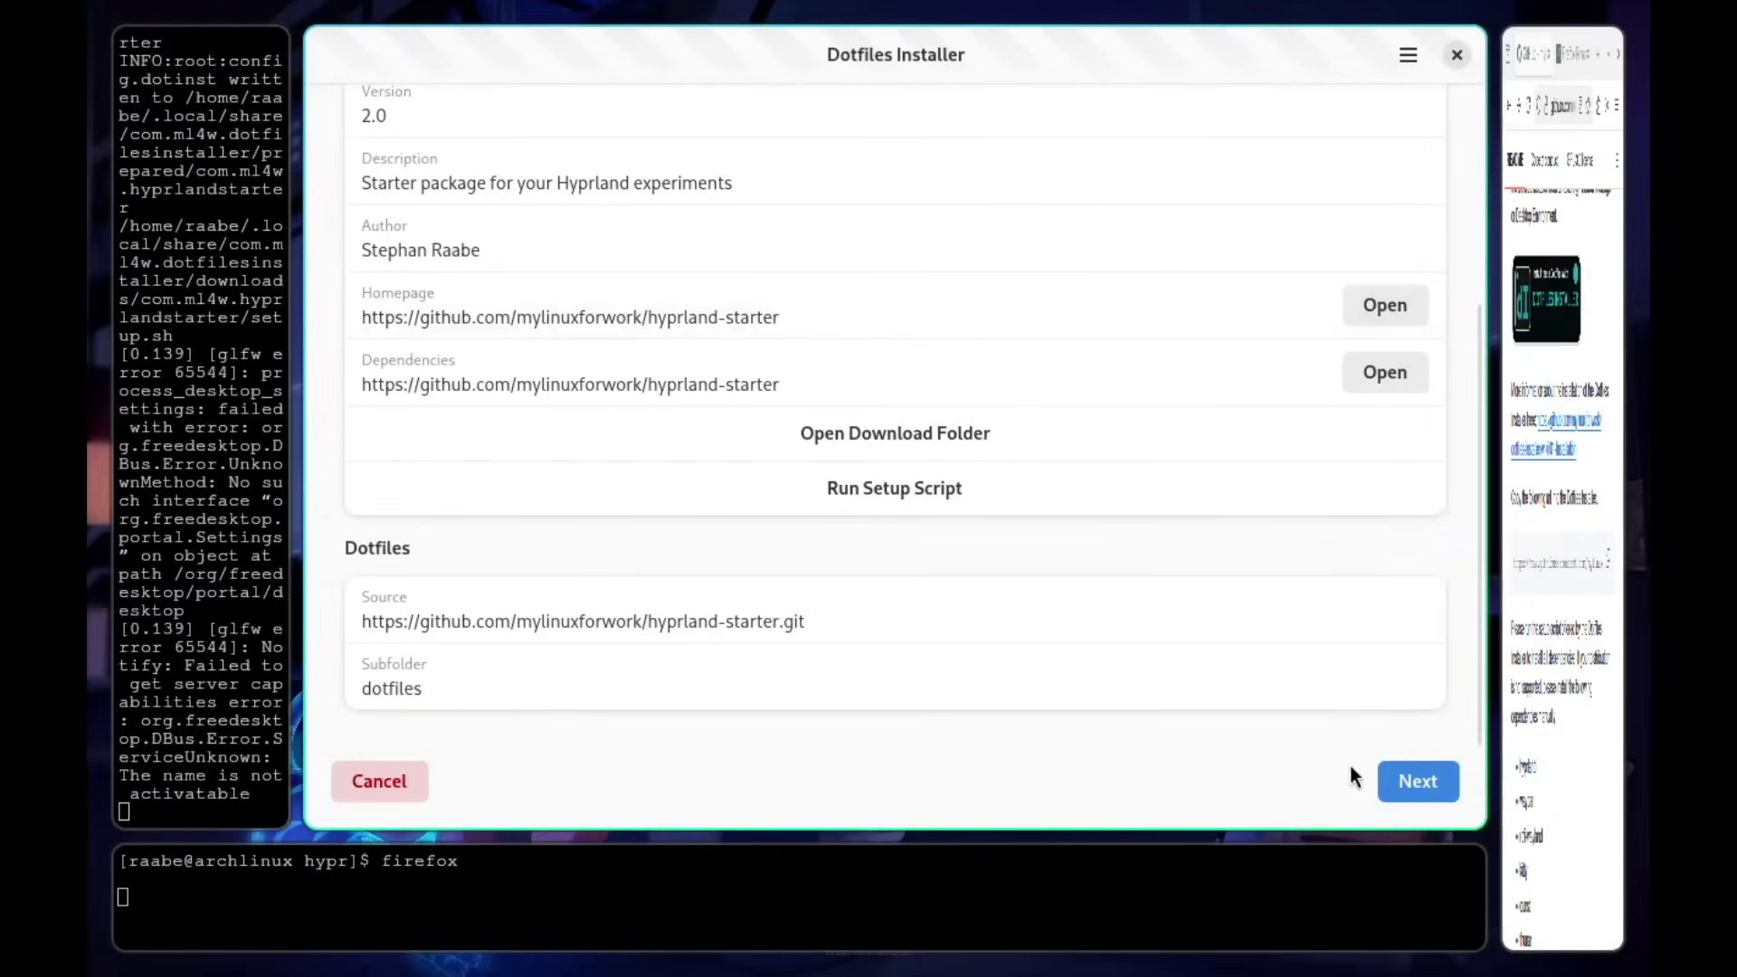
click(1430, 785)
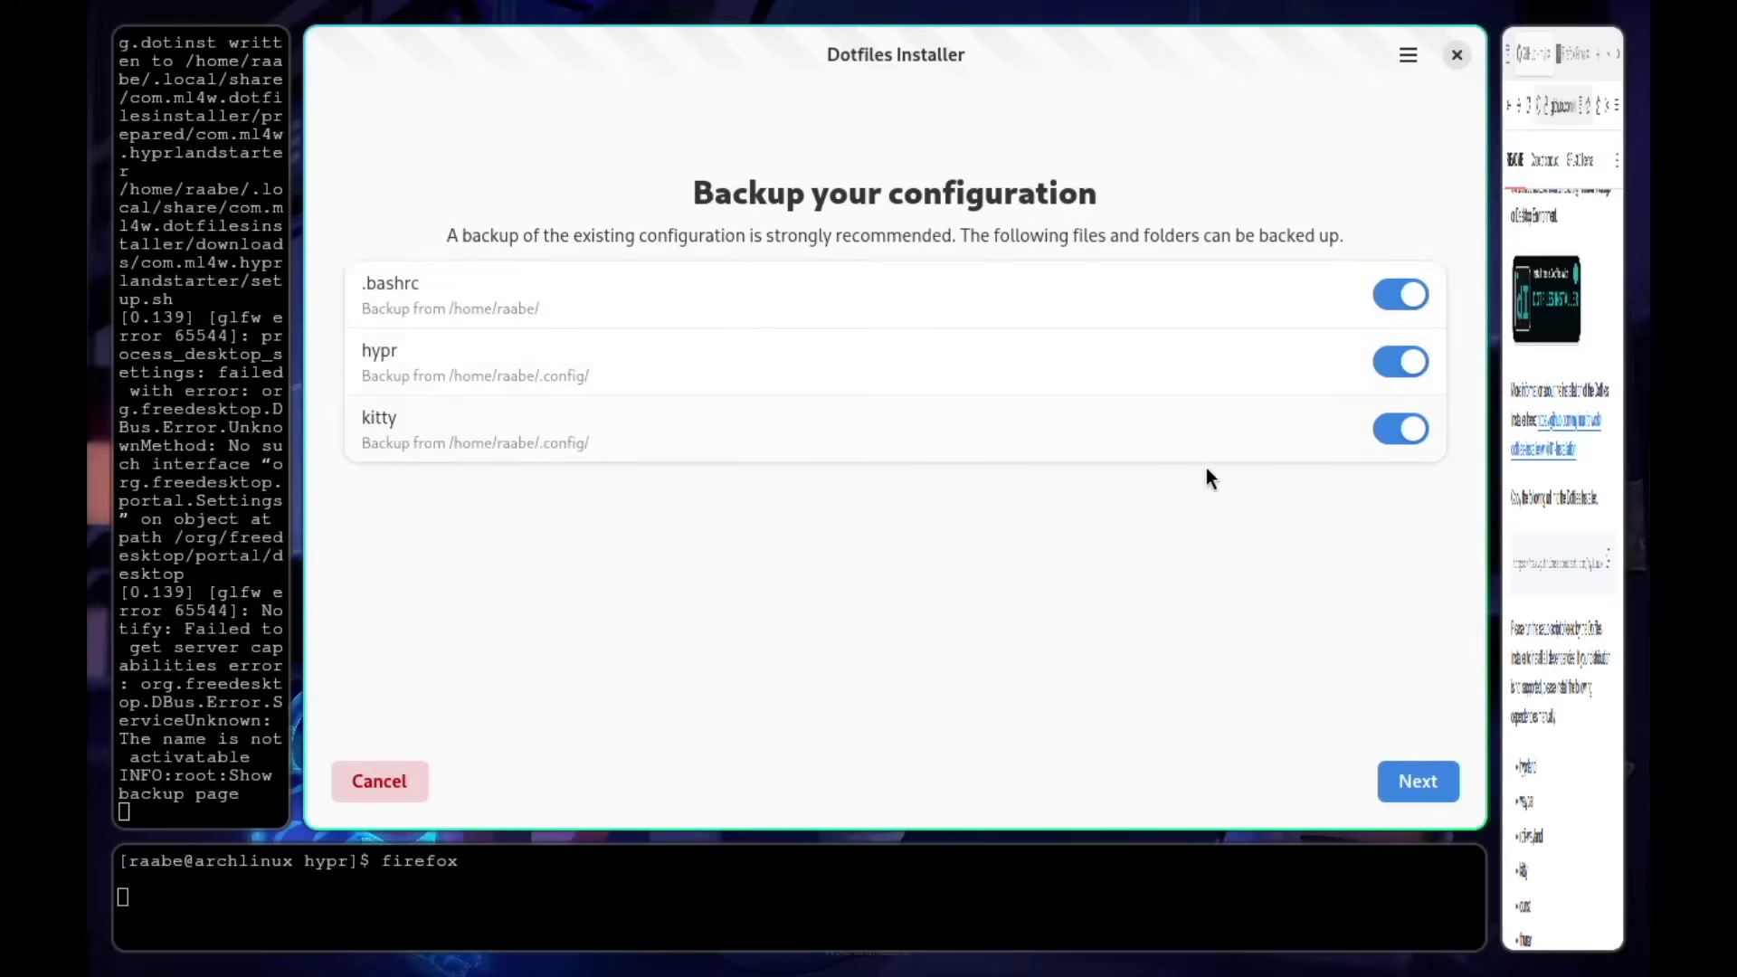
click(1415, 785)
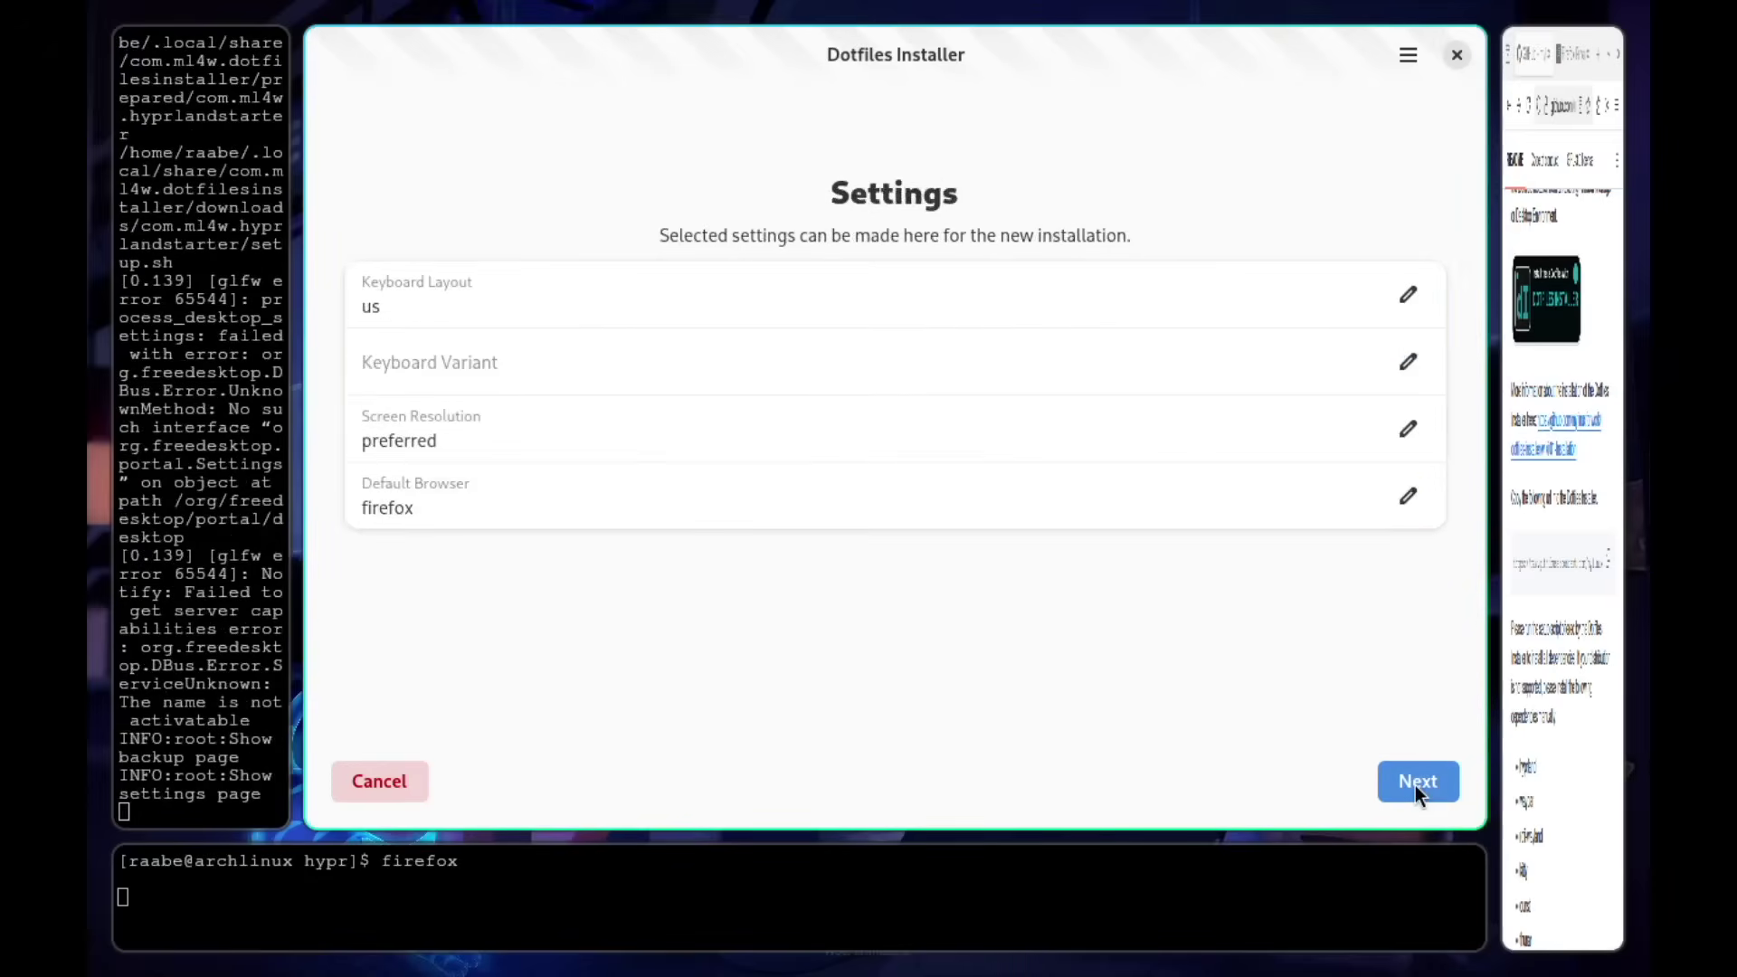
click(418, 293)
key(BackSpace)
key(BackSpace)
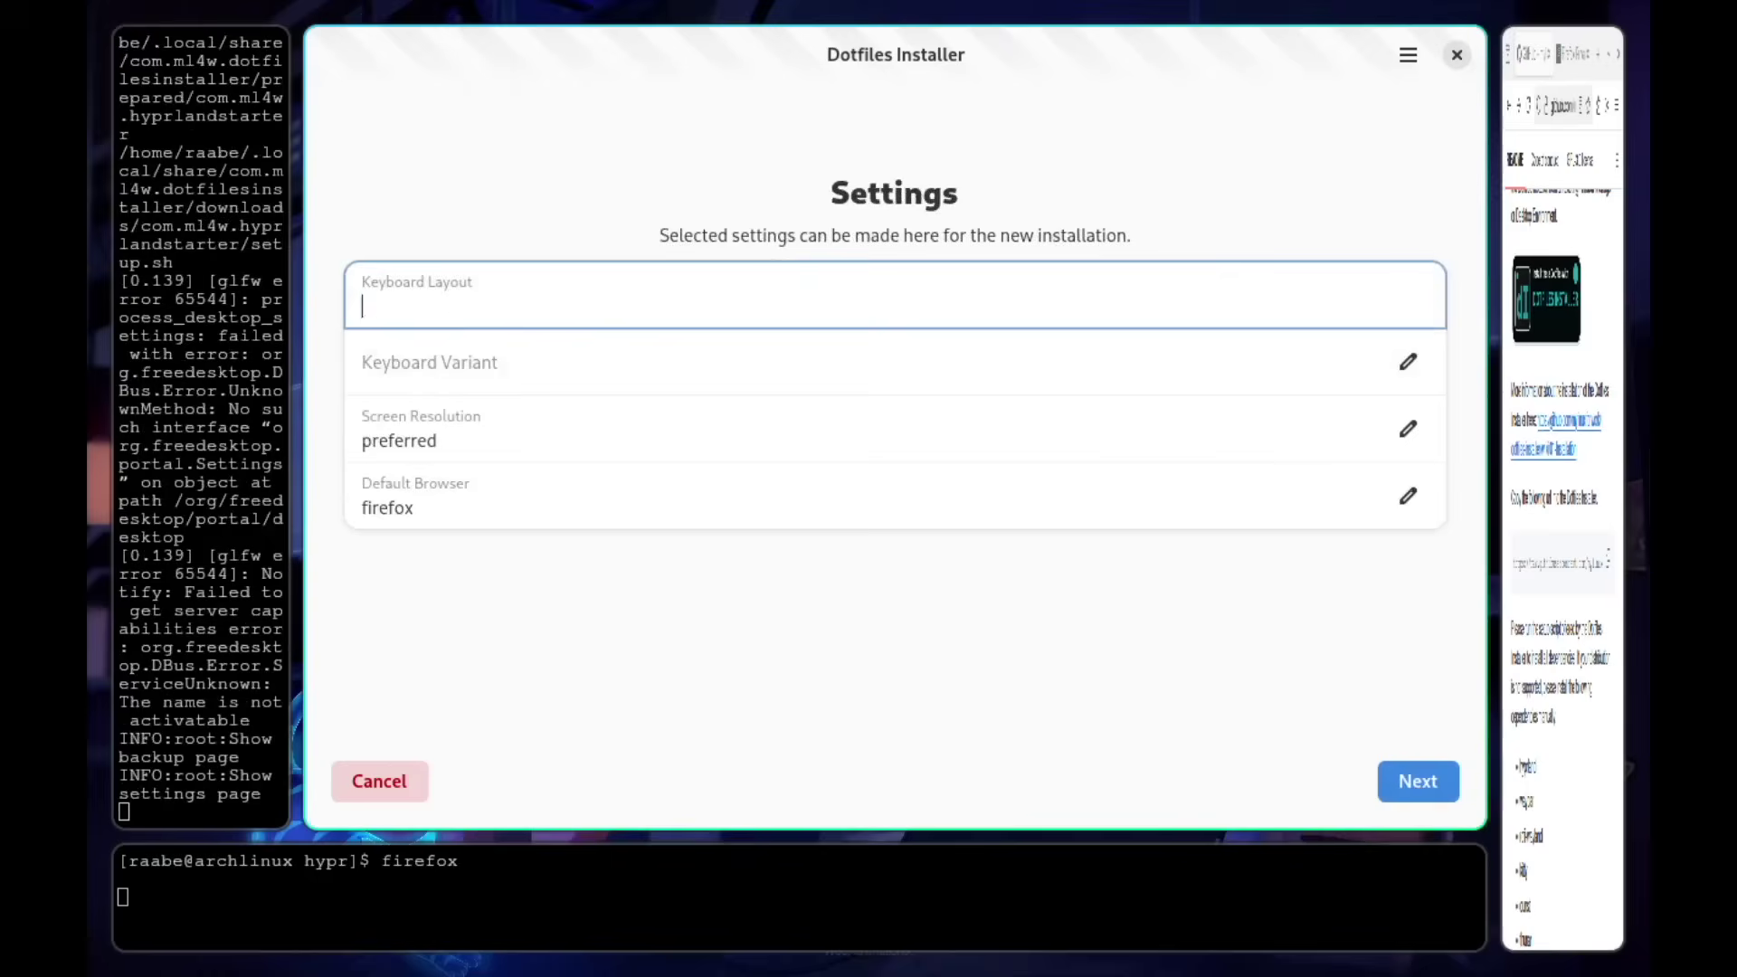
text(de)
- Install the prepared dotfiles and reboot the computer
click(1418, 784)
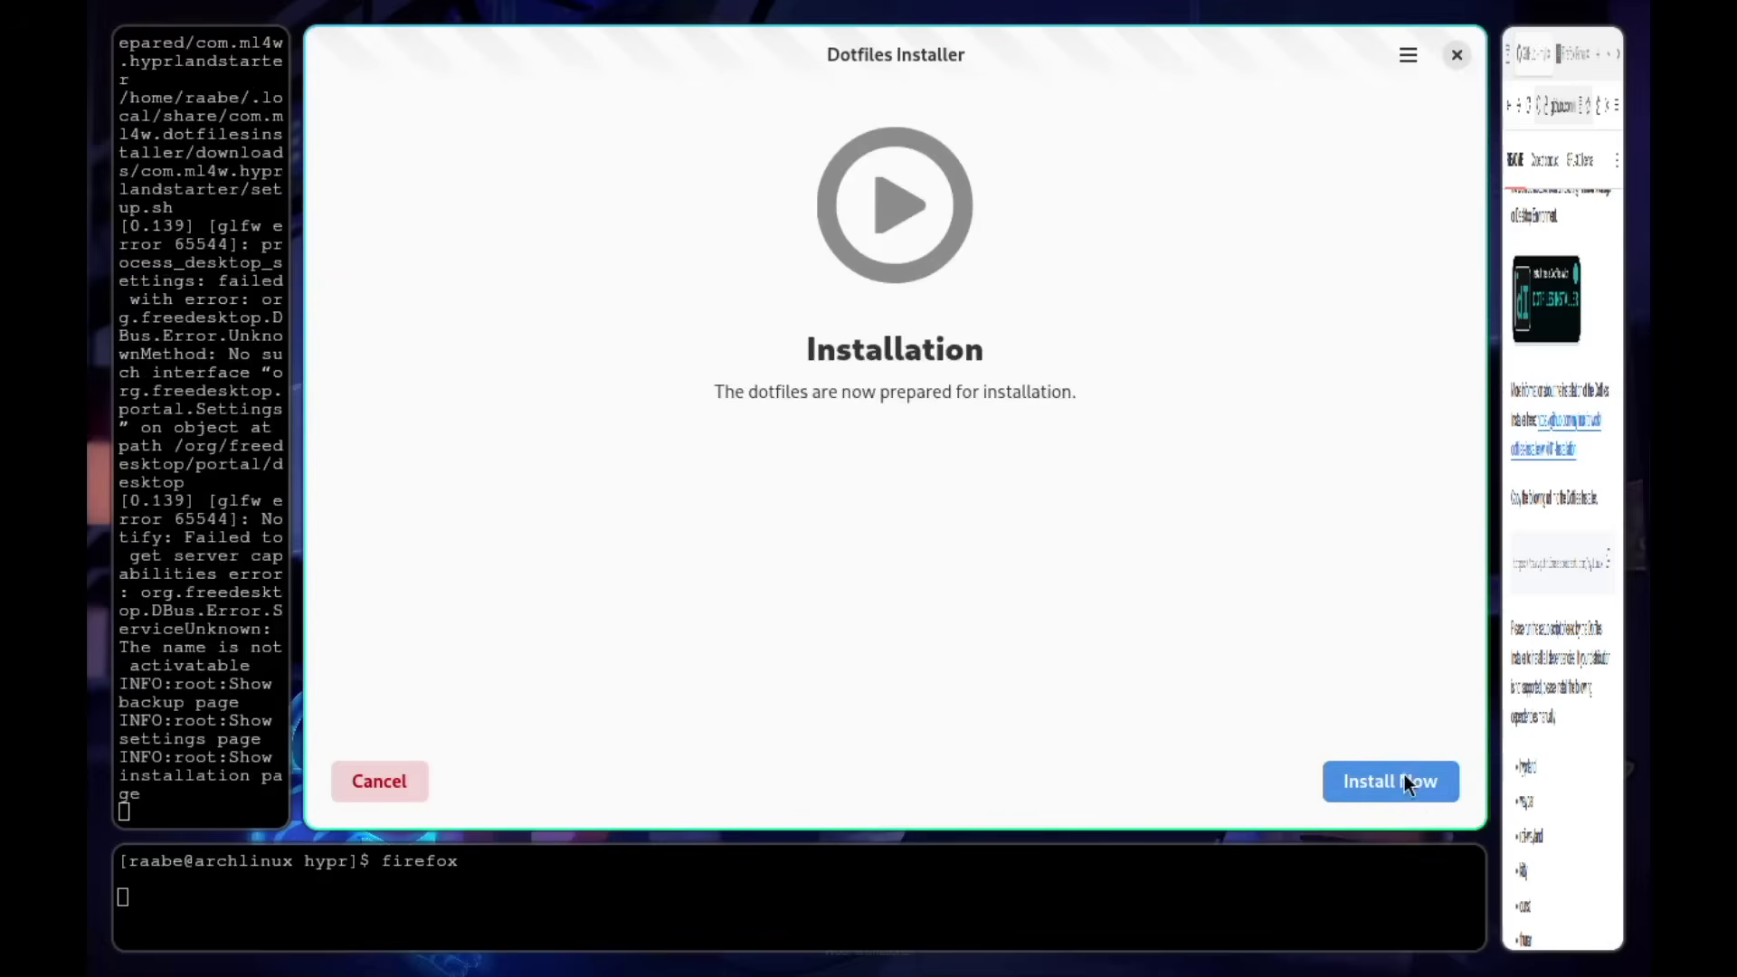
click(1404, 780)
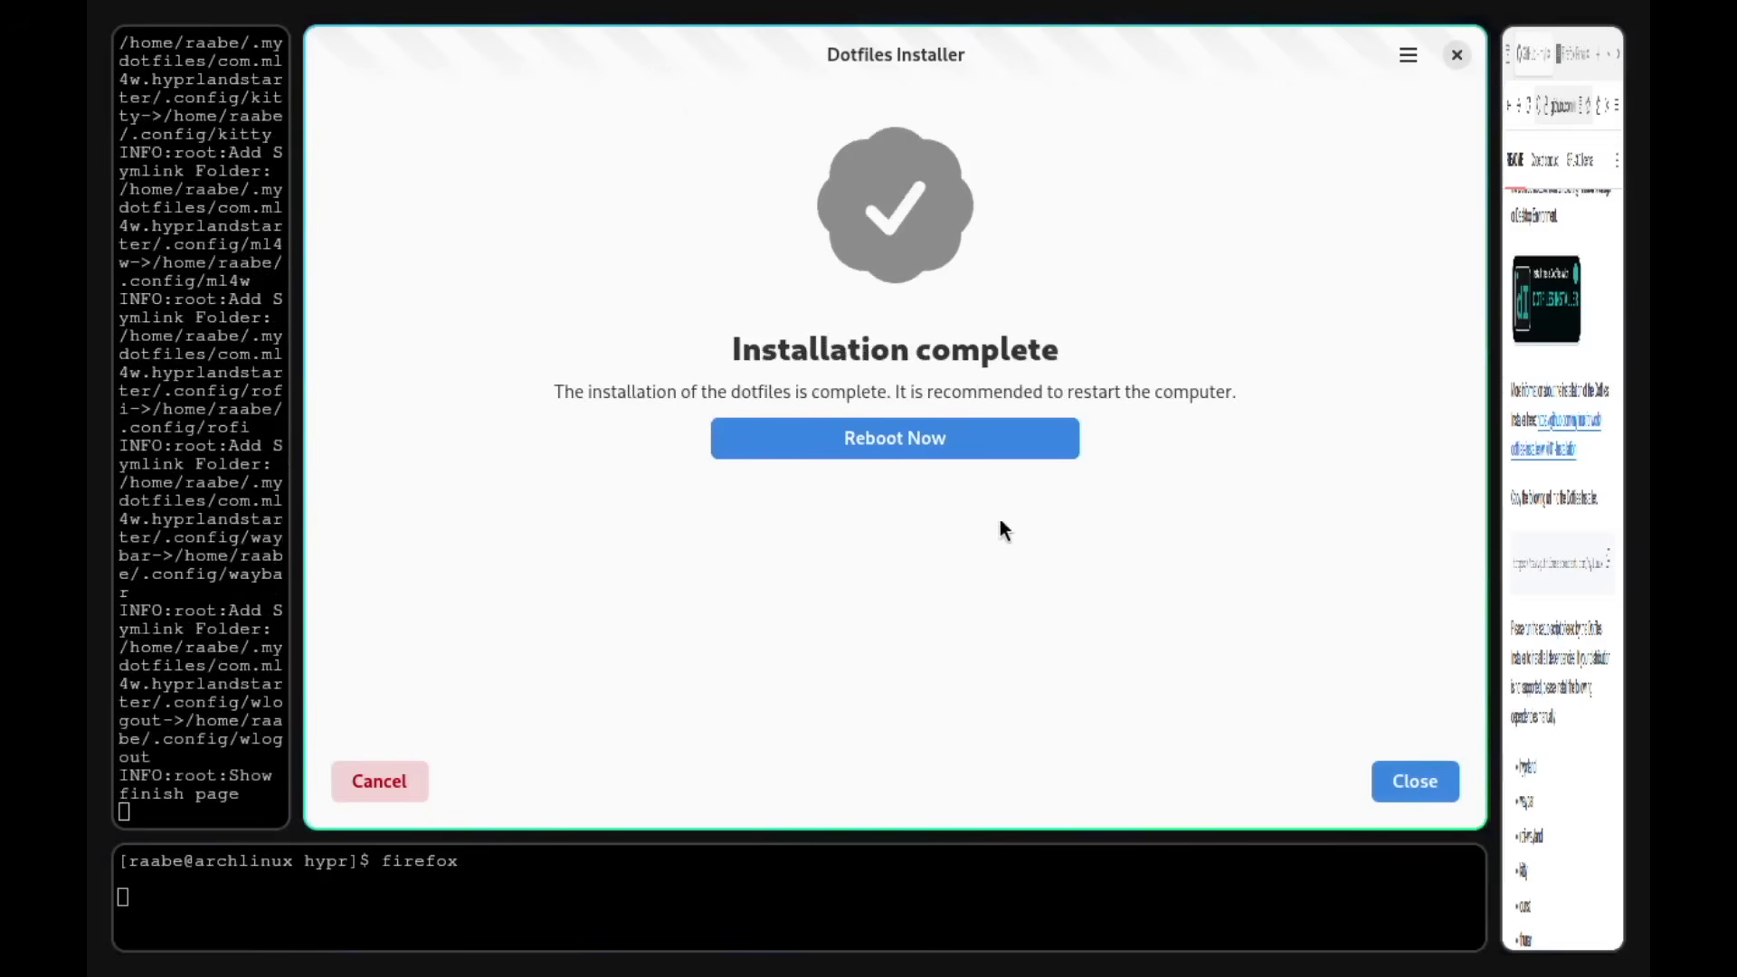
click(907, 438)
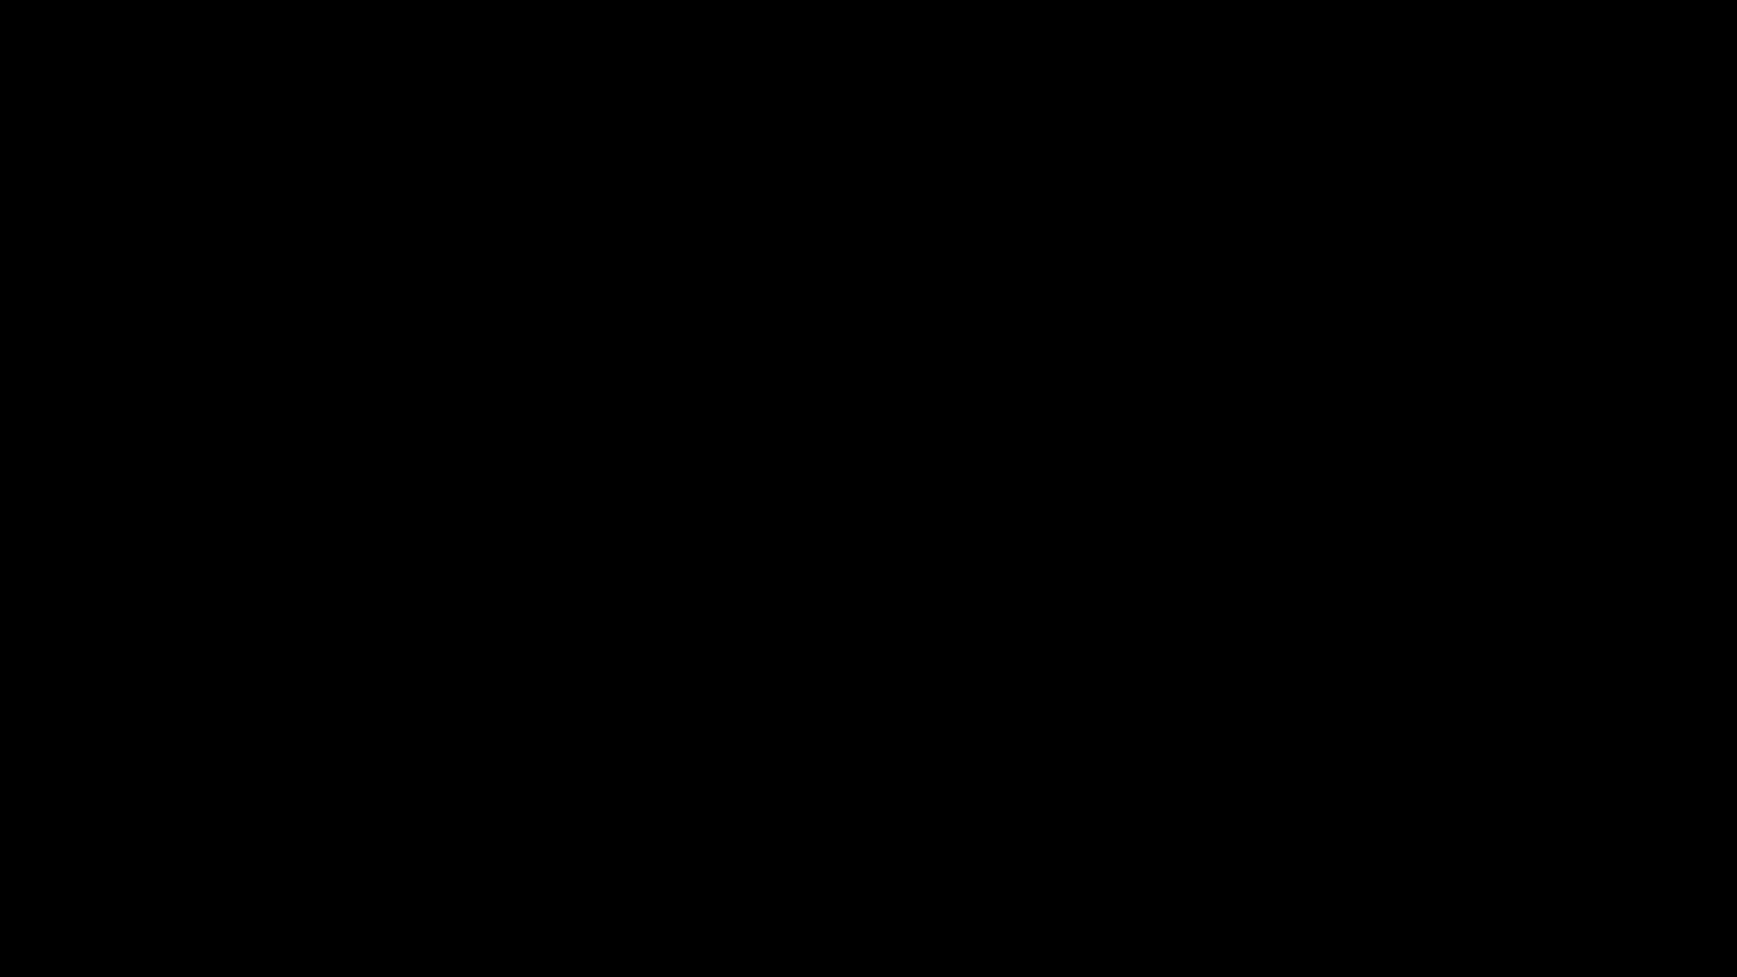
- Boot Arch from GRUB, log in at tty1 with the user's name, and run Hyprland
key(Return)
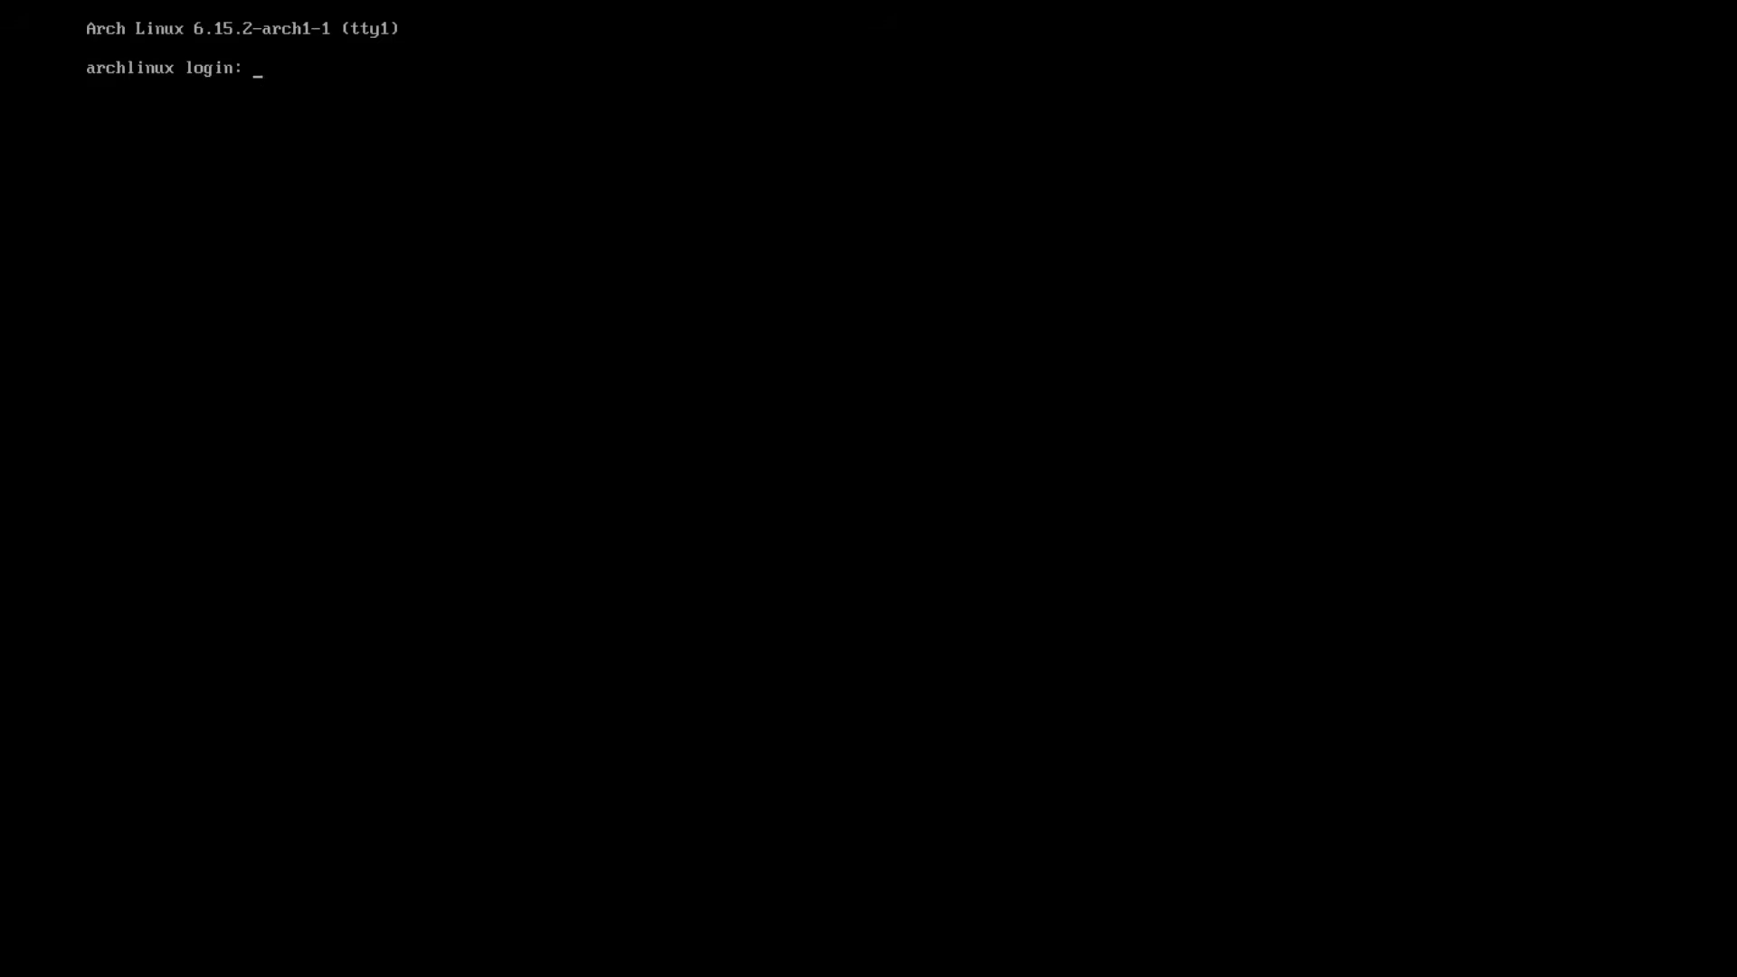
text(raabe)
key(Return)
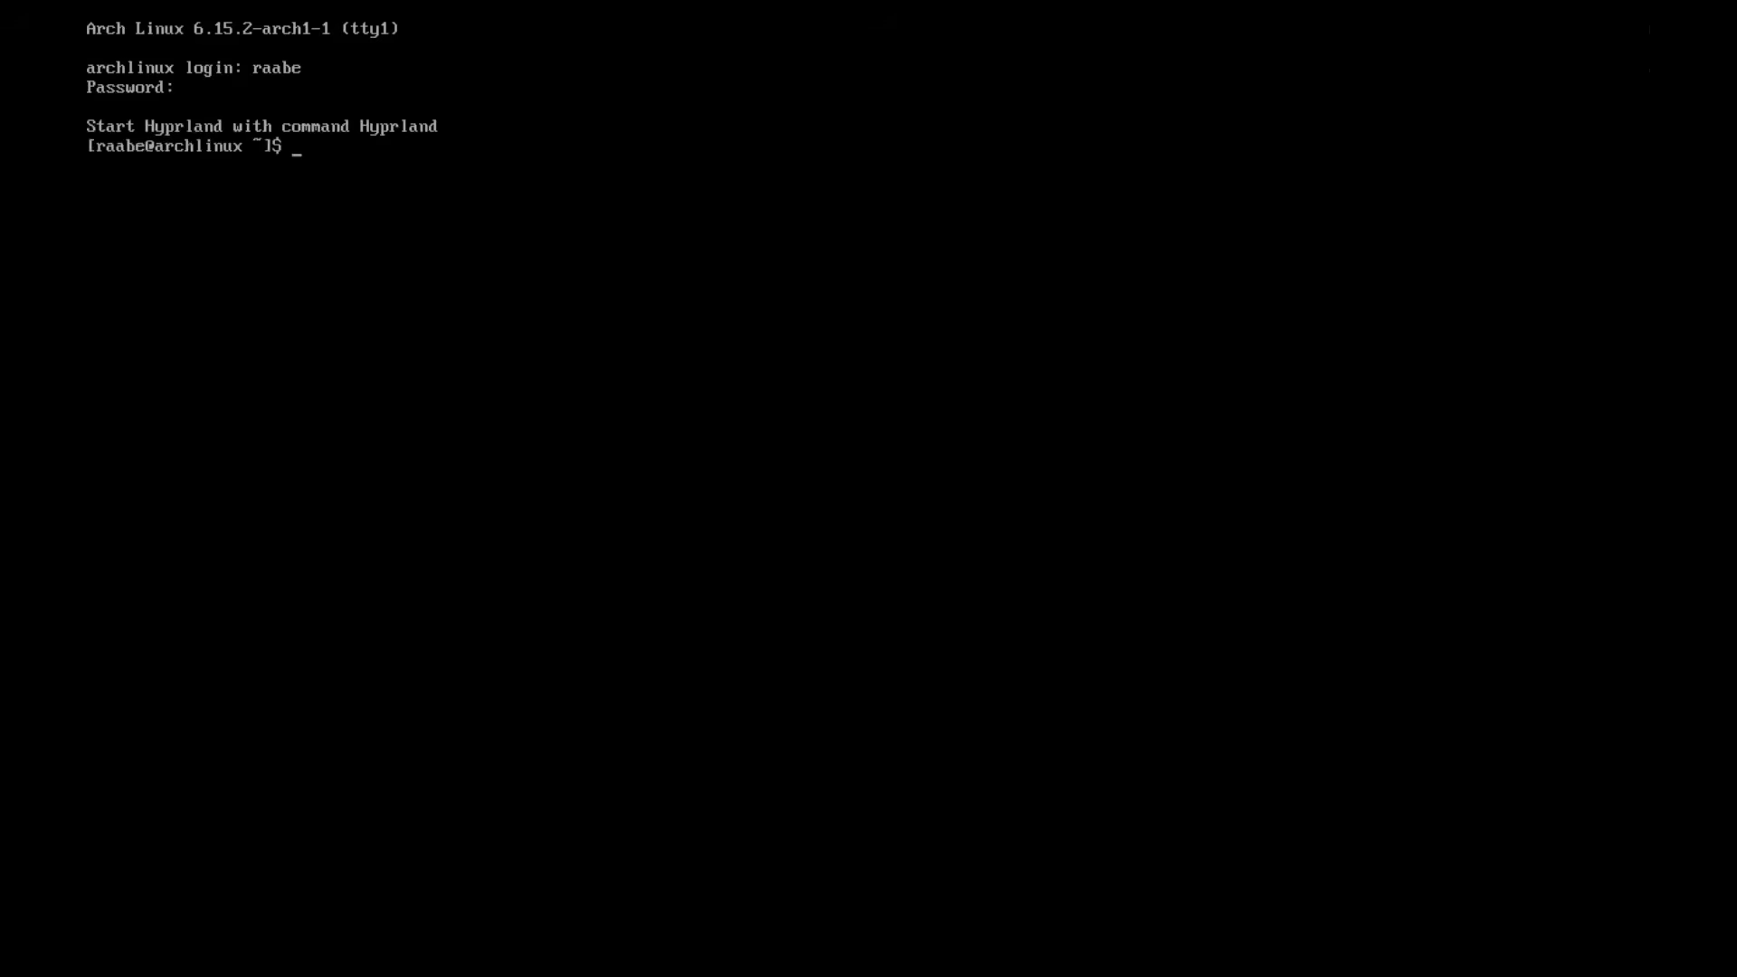
text(Hyprland)
key(Return)
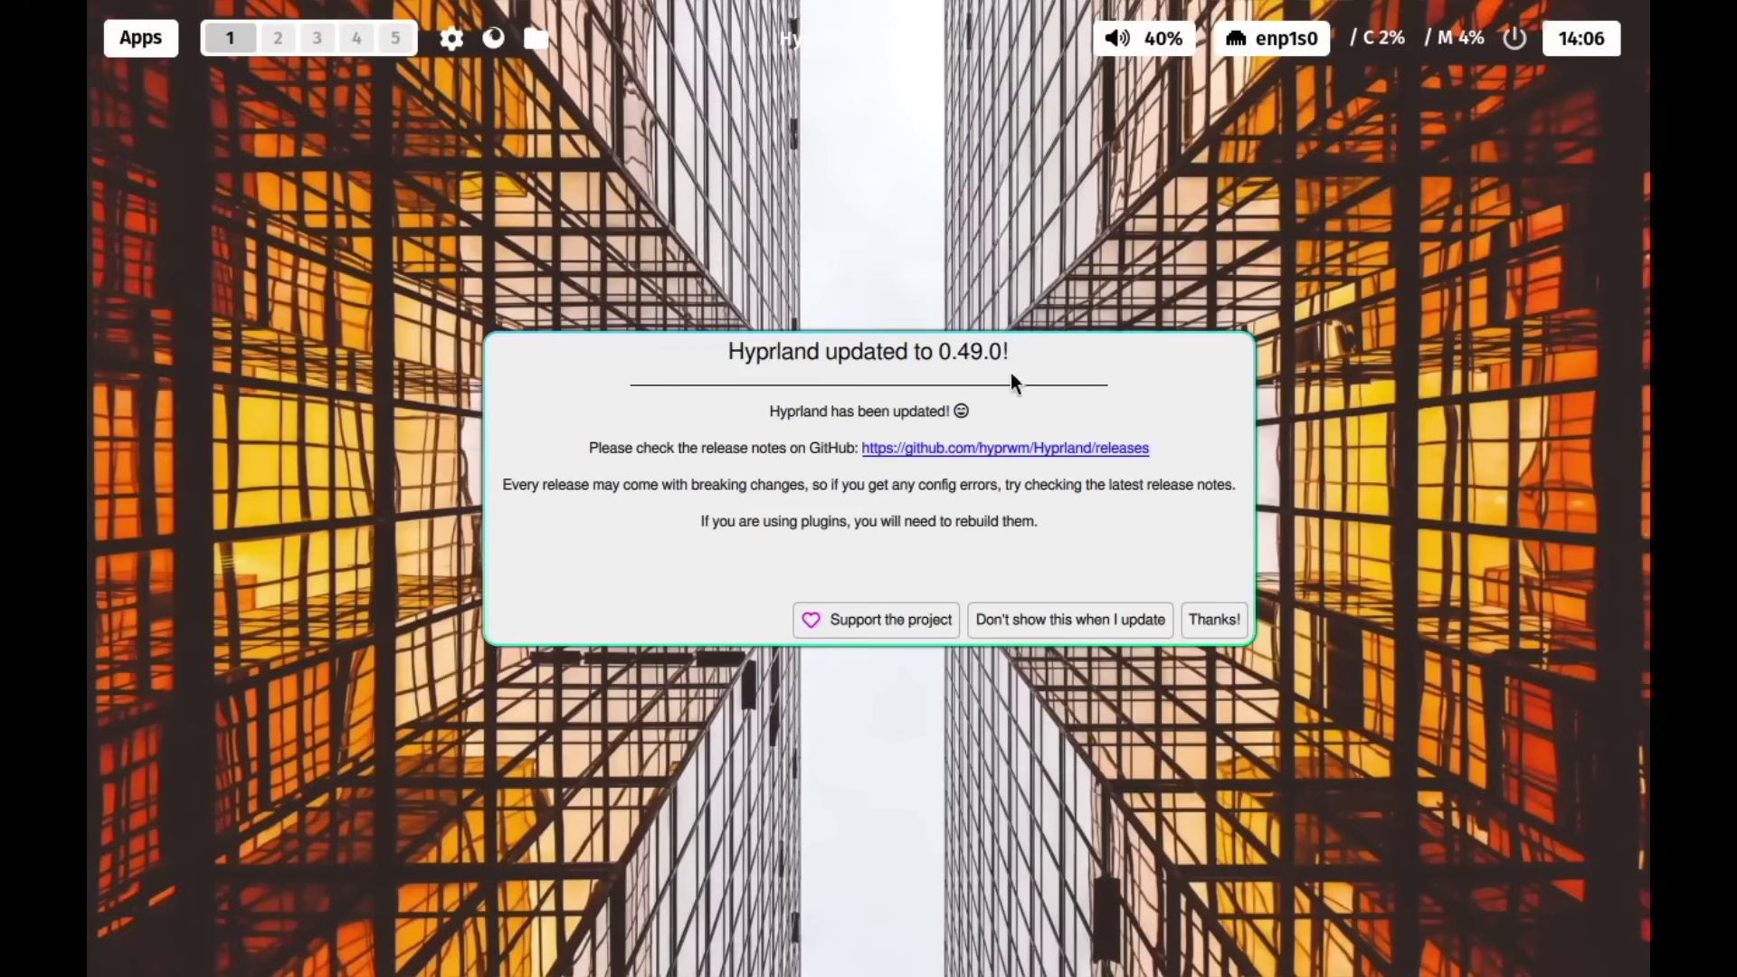
- Dismiss the 'Hyprland updated to 0.49.0!' notice and try the application launcher
click(1220, 619)
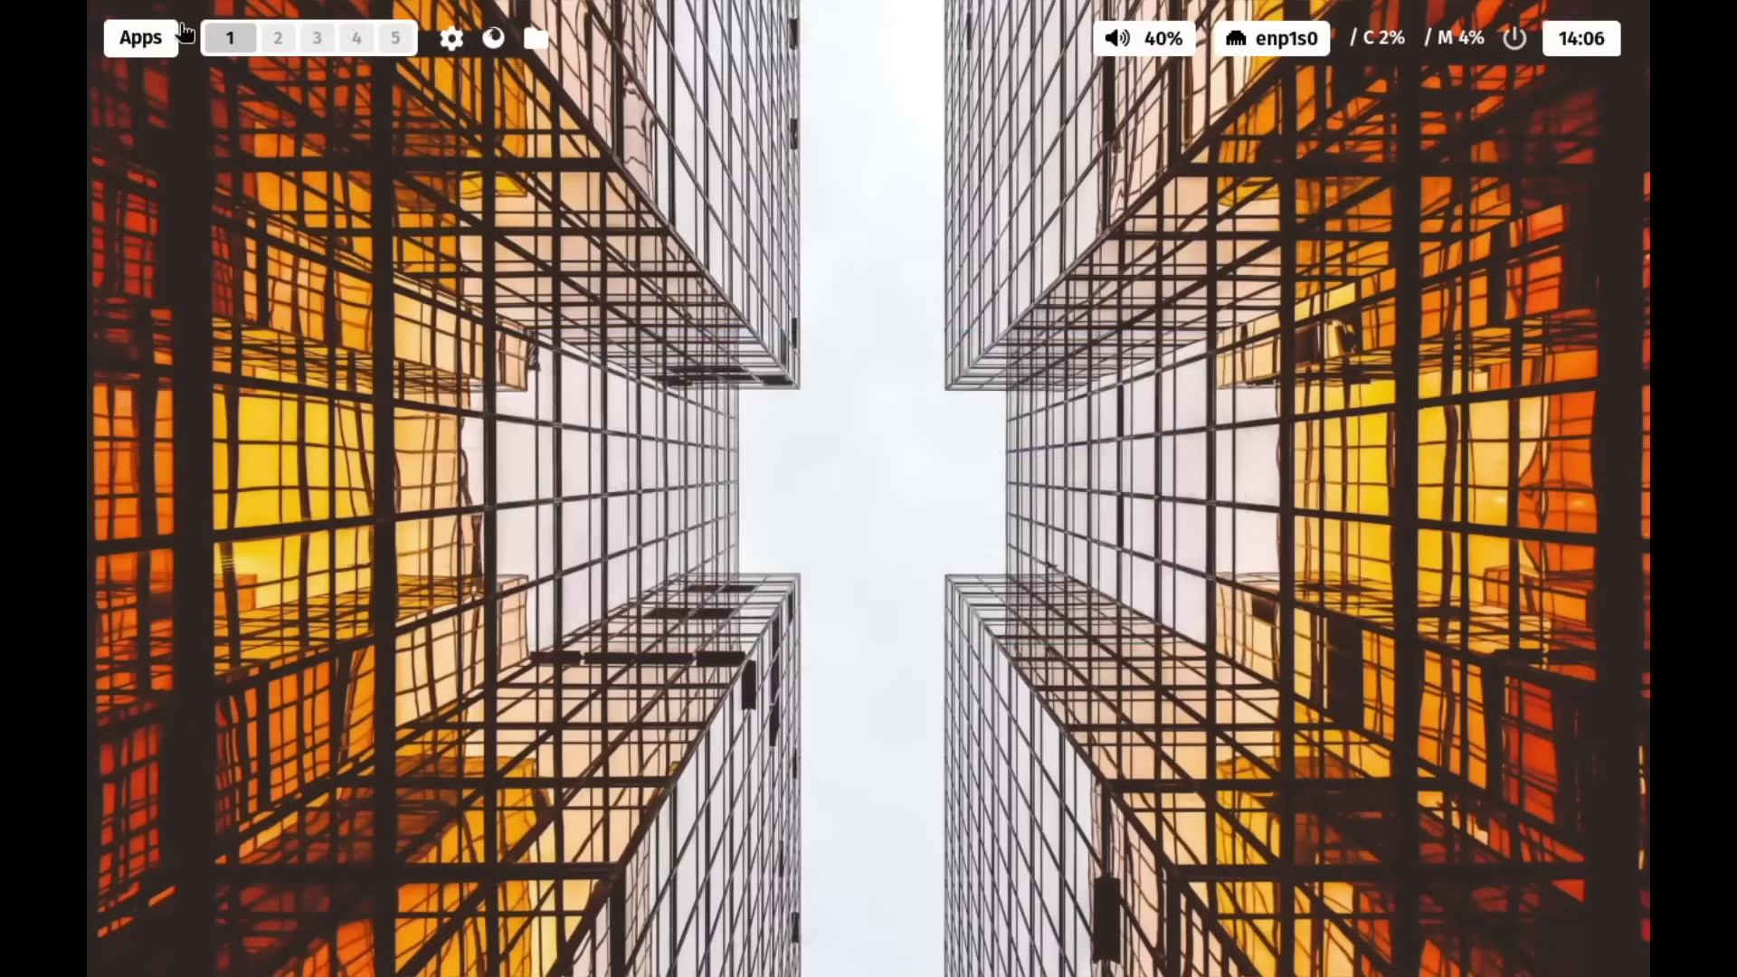
click(143, 43)
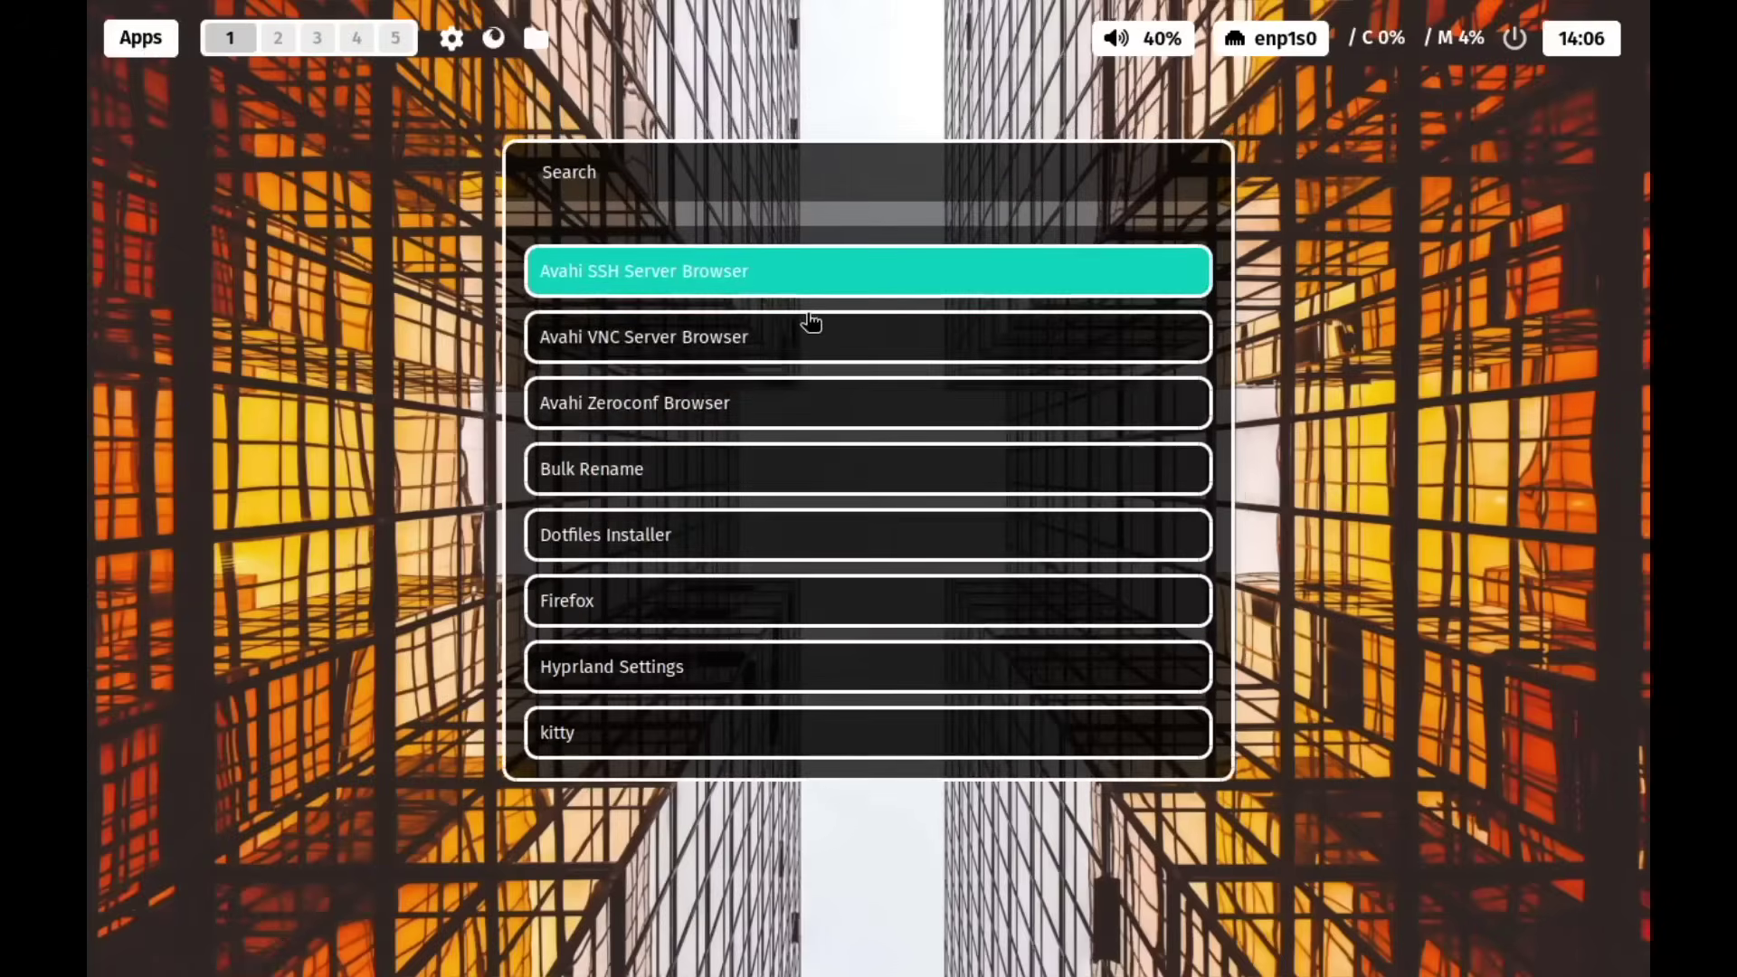
key(Escape)
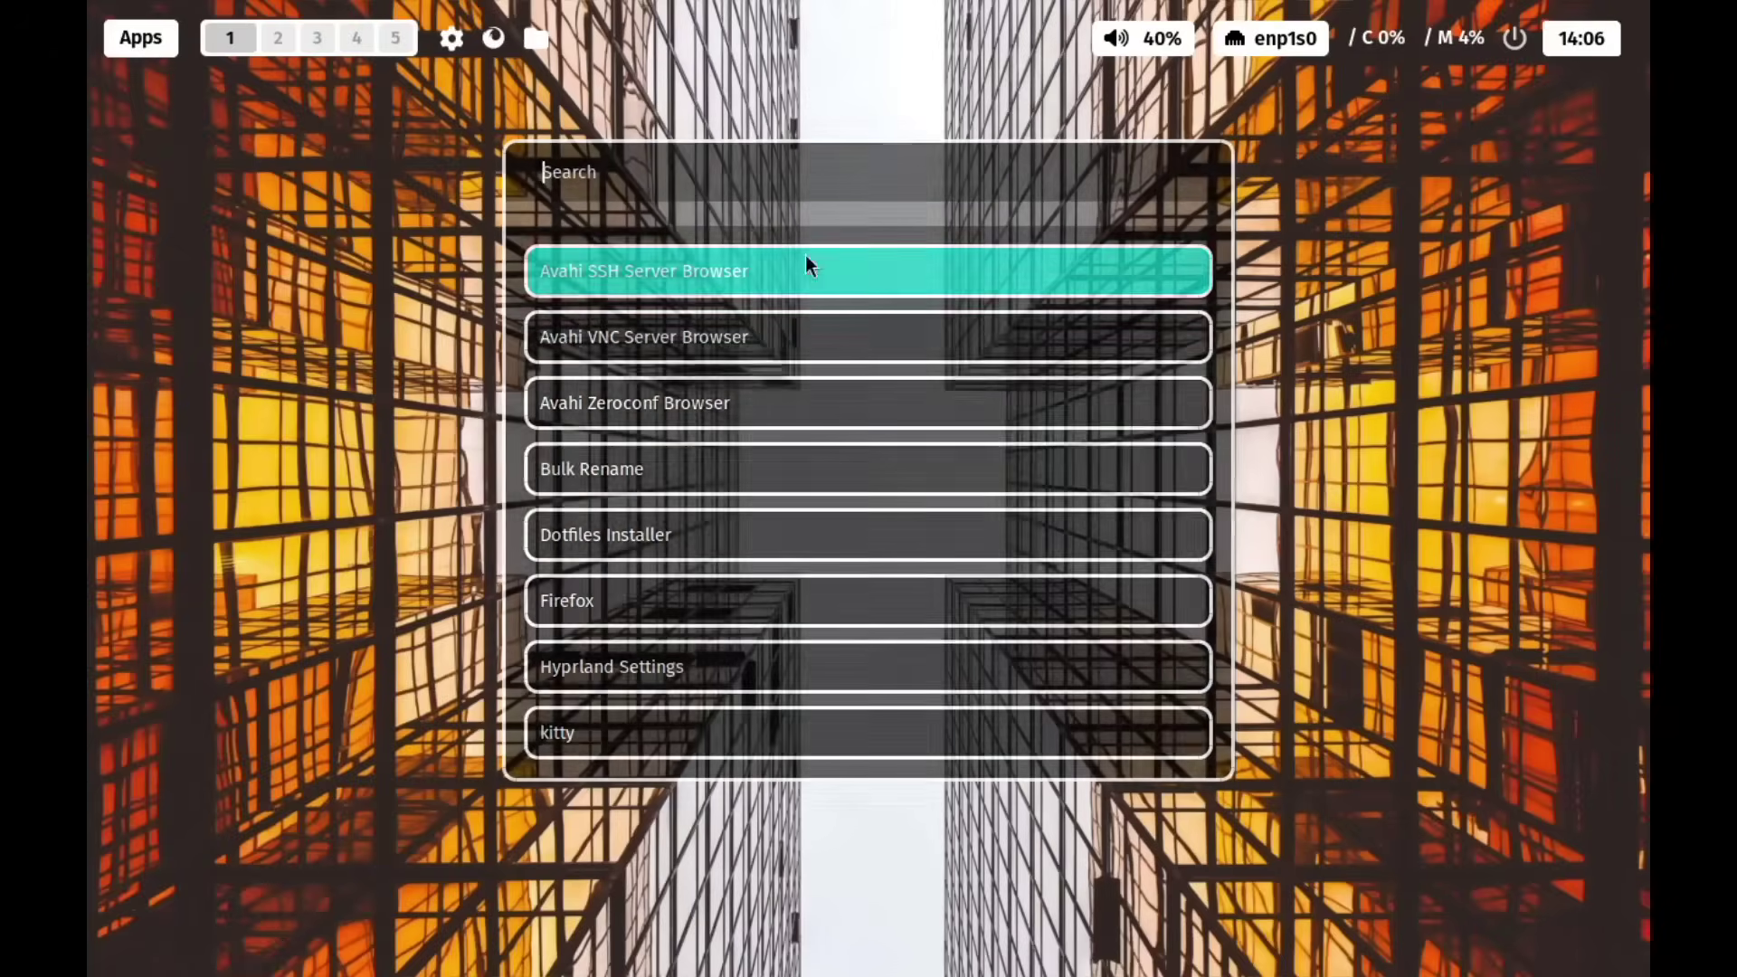
- Open and close Hyprland Settings and the file manager, then open a kitty terminal
click(451, 40)
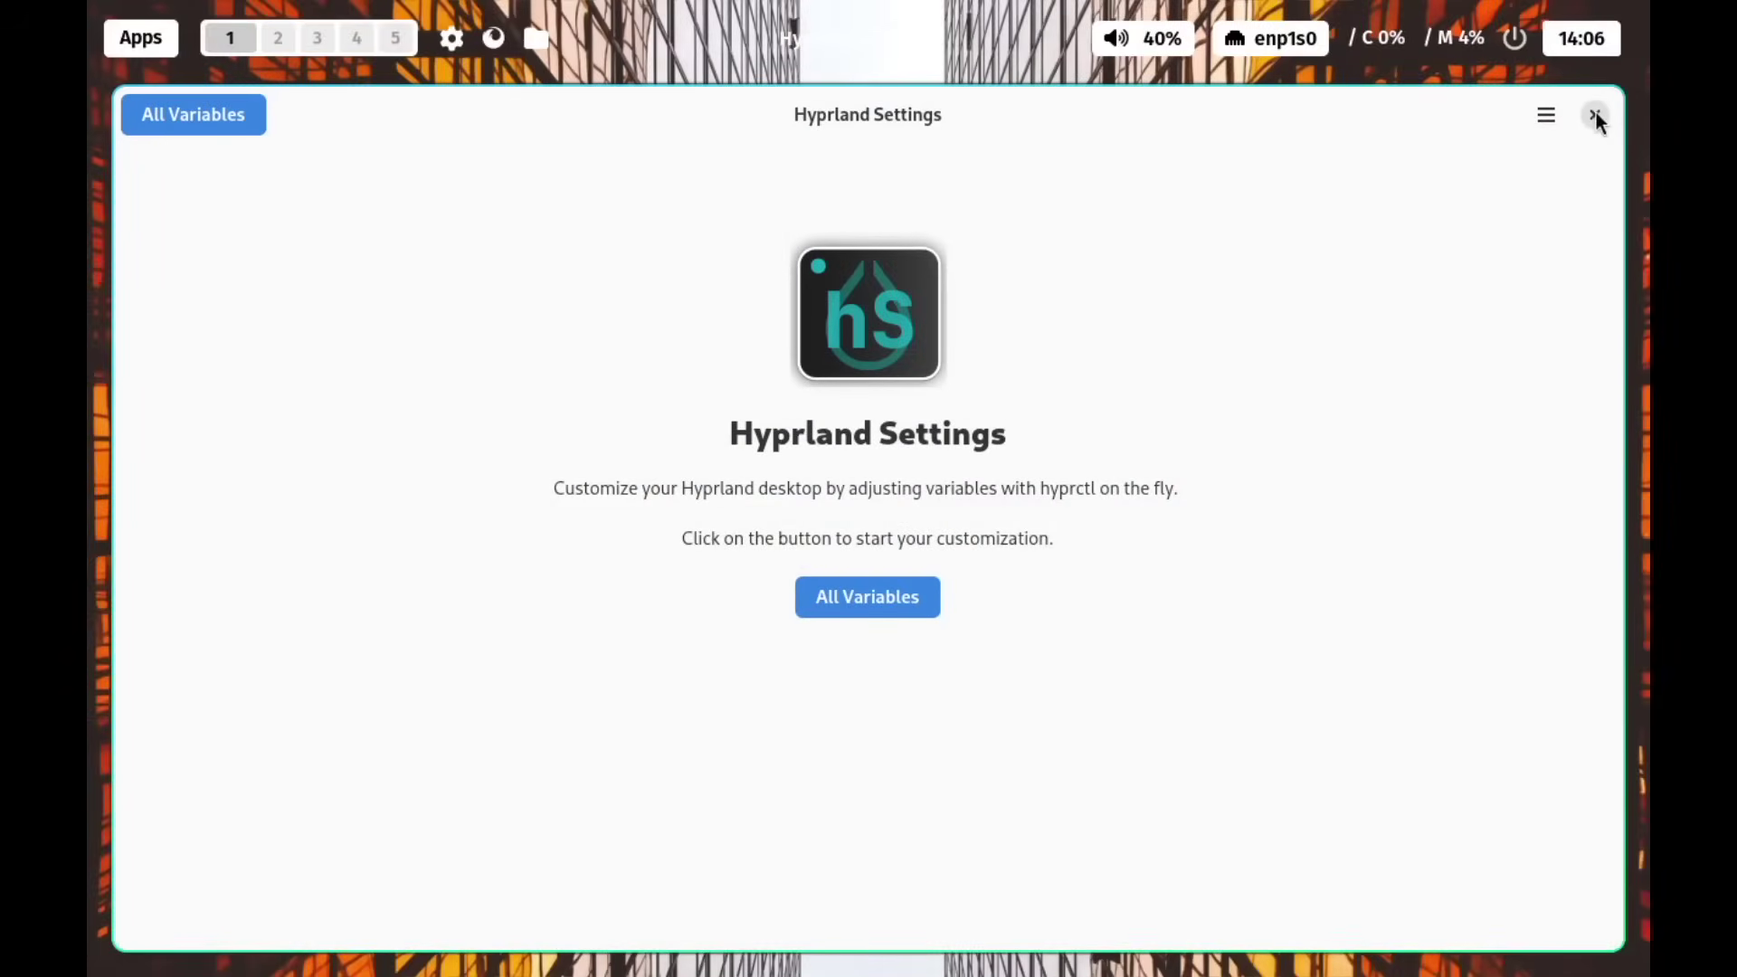
click(1595, 116)
click(543, 40)
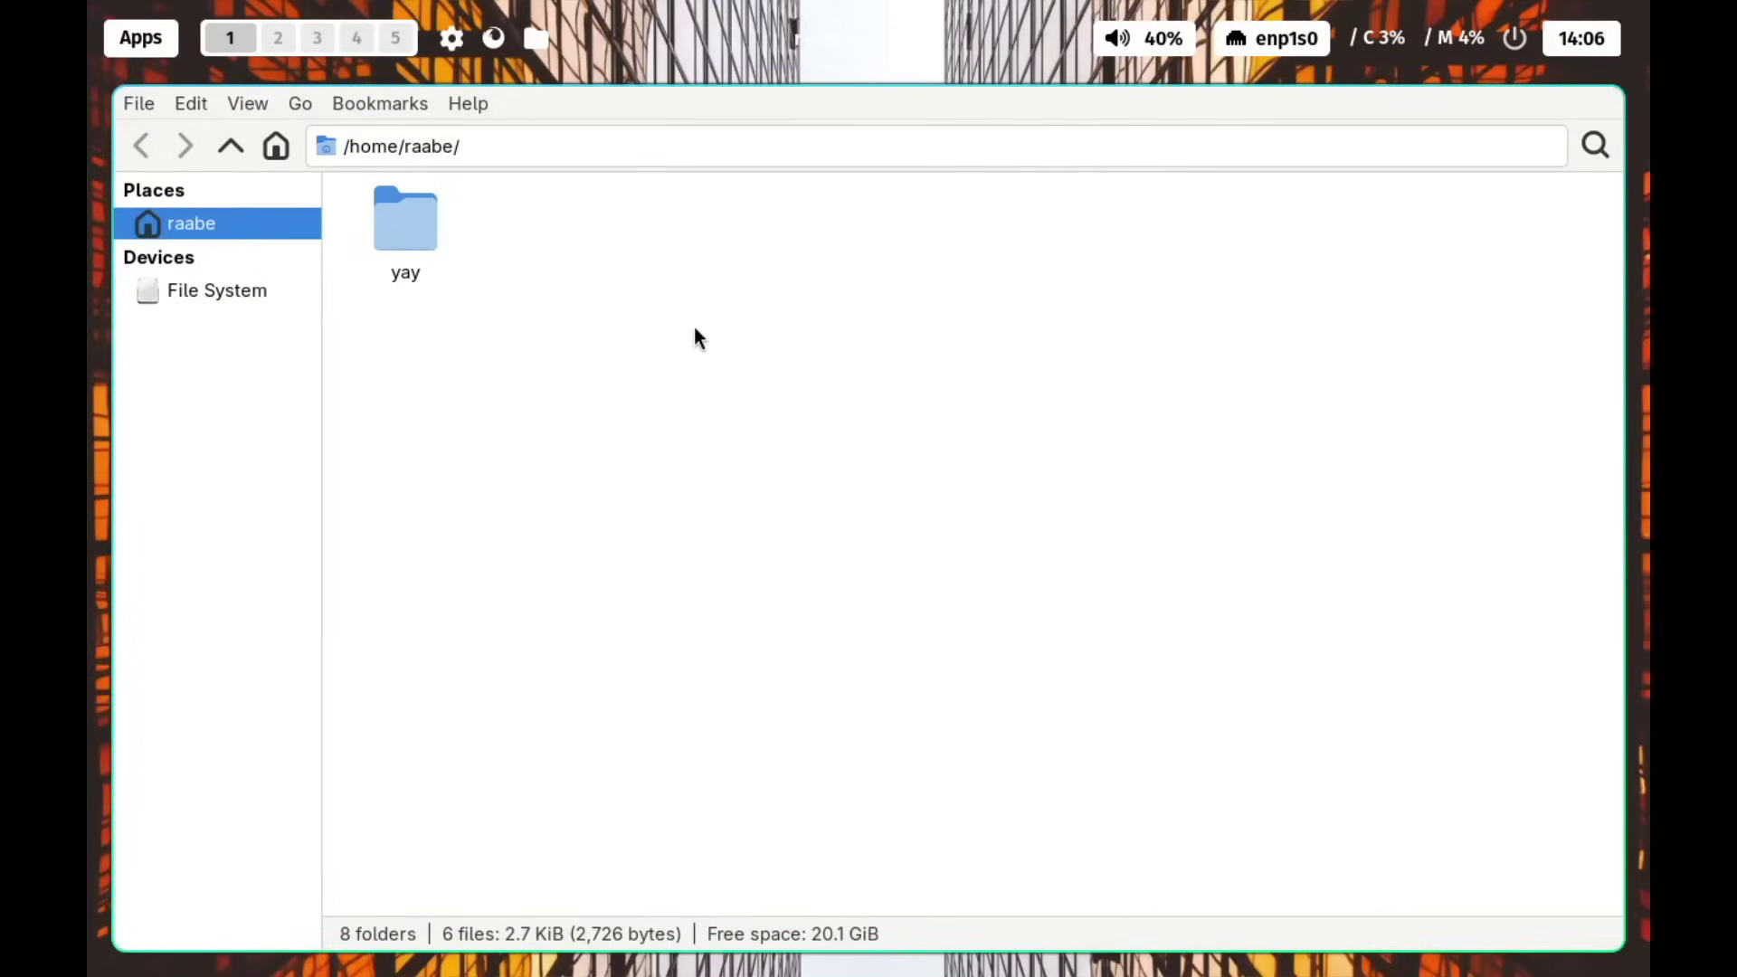
key(super+q)
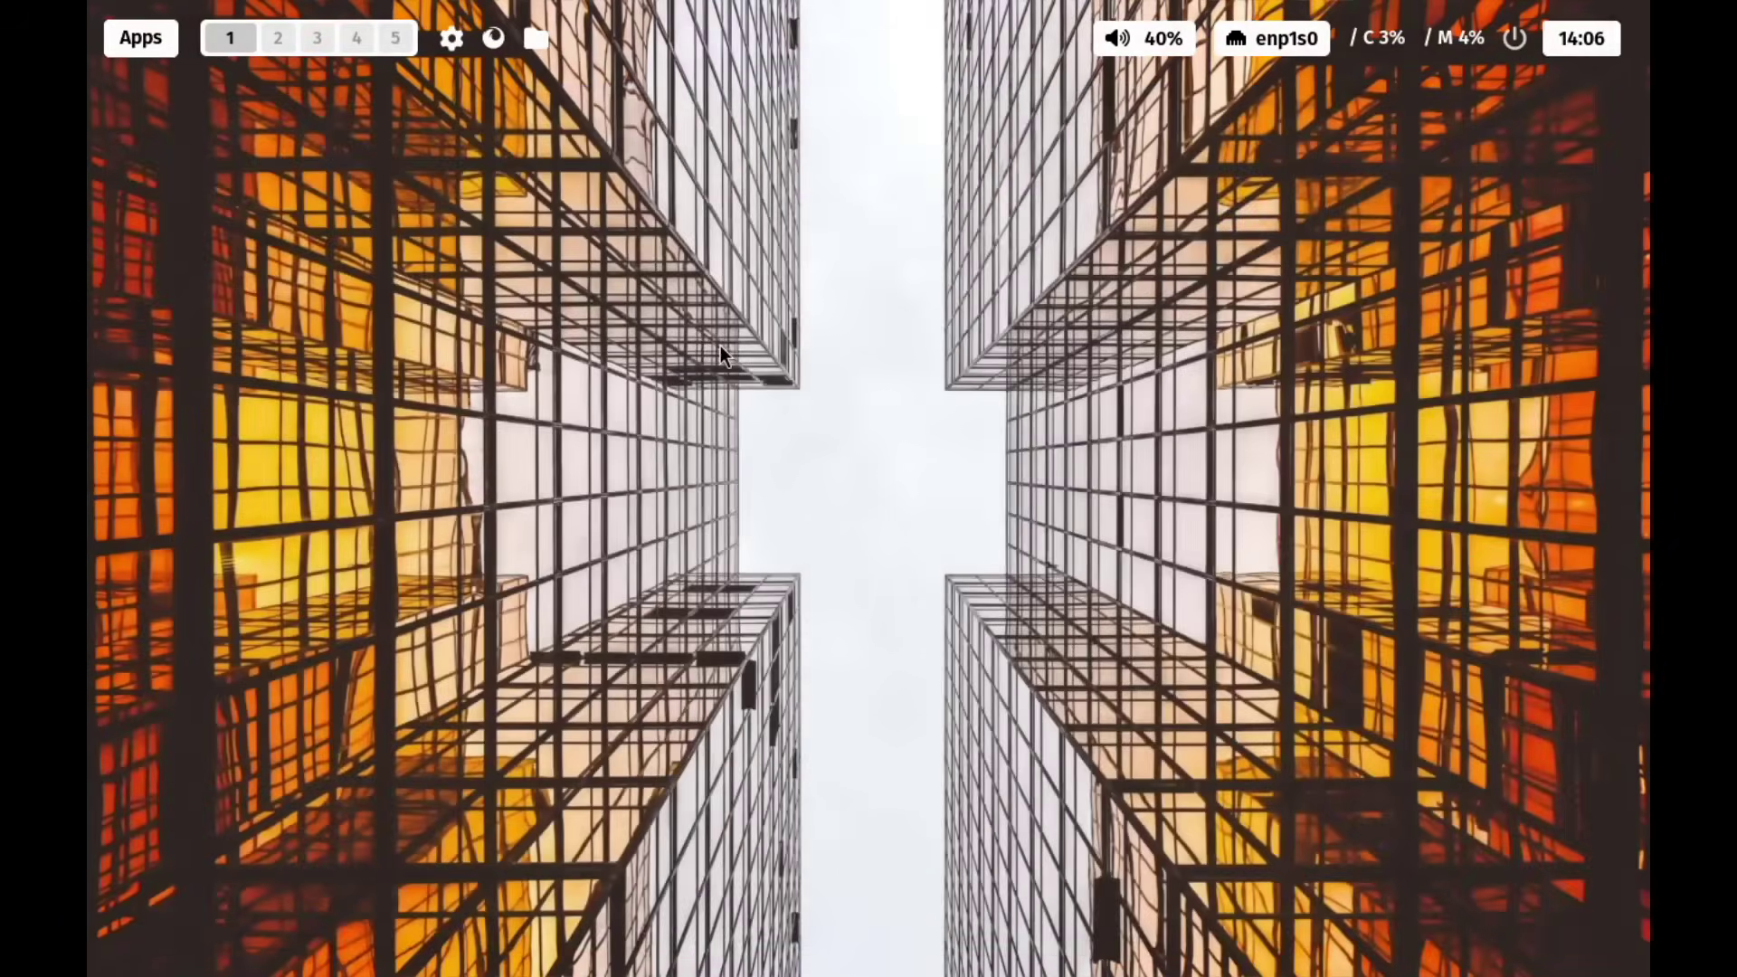
key(super+Return)
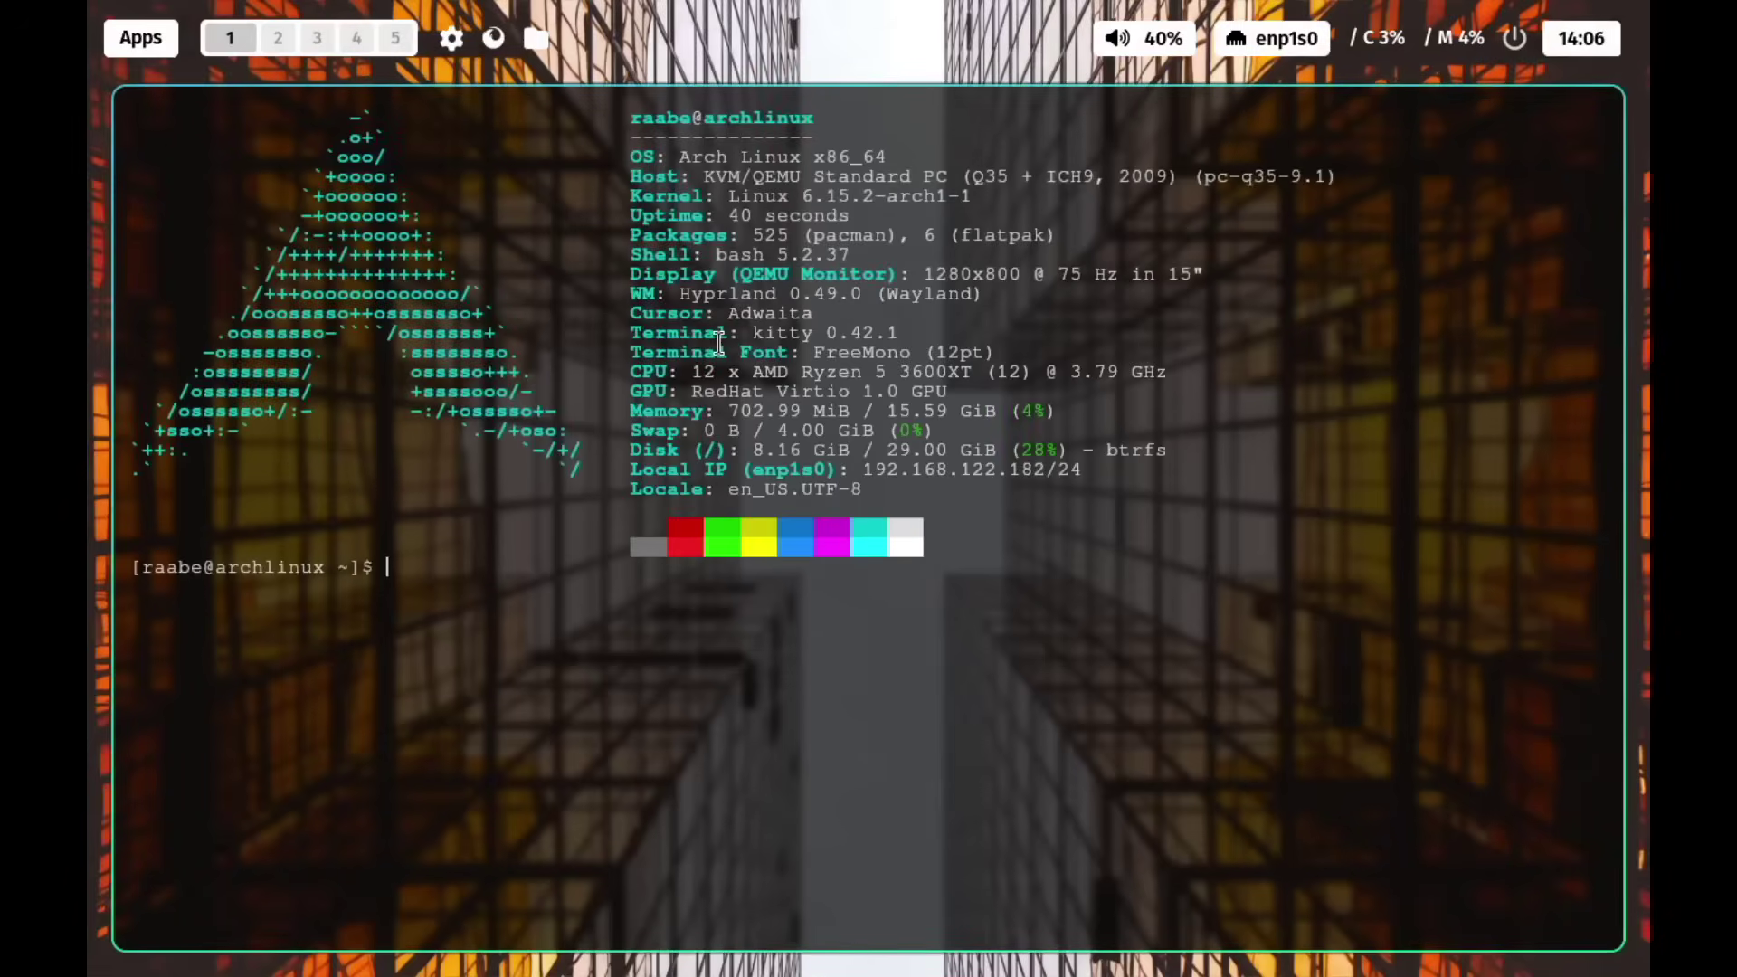